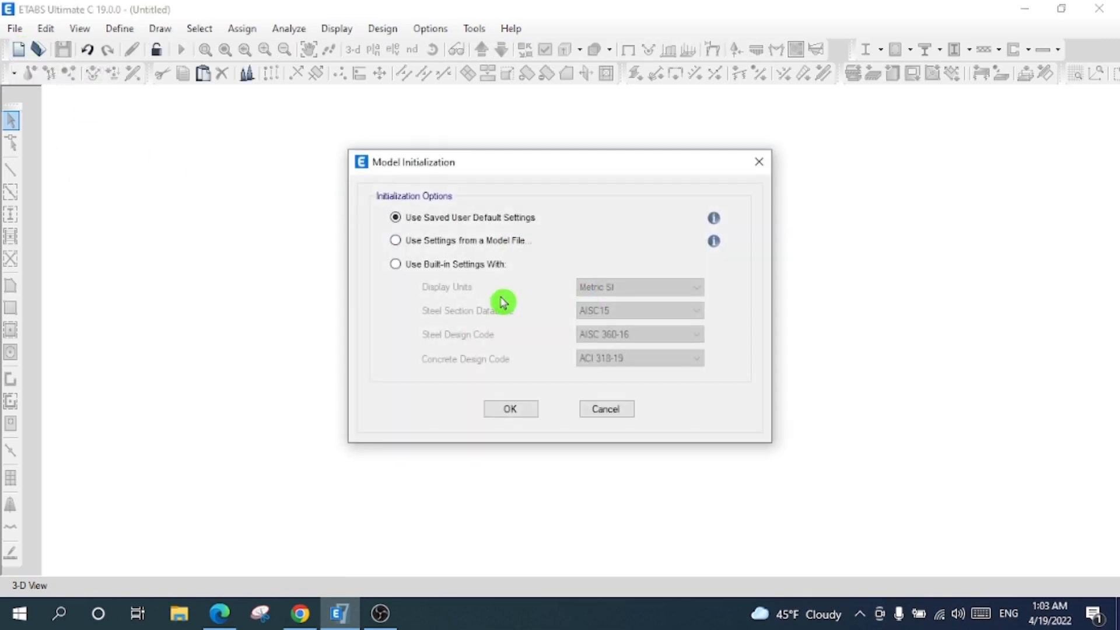
- Initialize the model with built-in settings: Metric SI, AISC15, AISC 360-16 and ACI 318-19
click(451, 272)
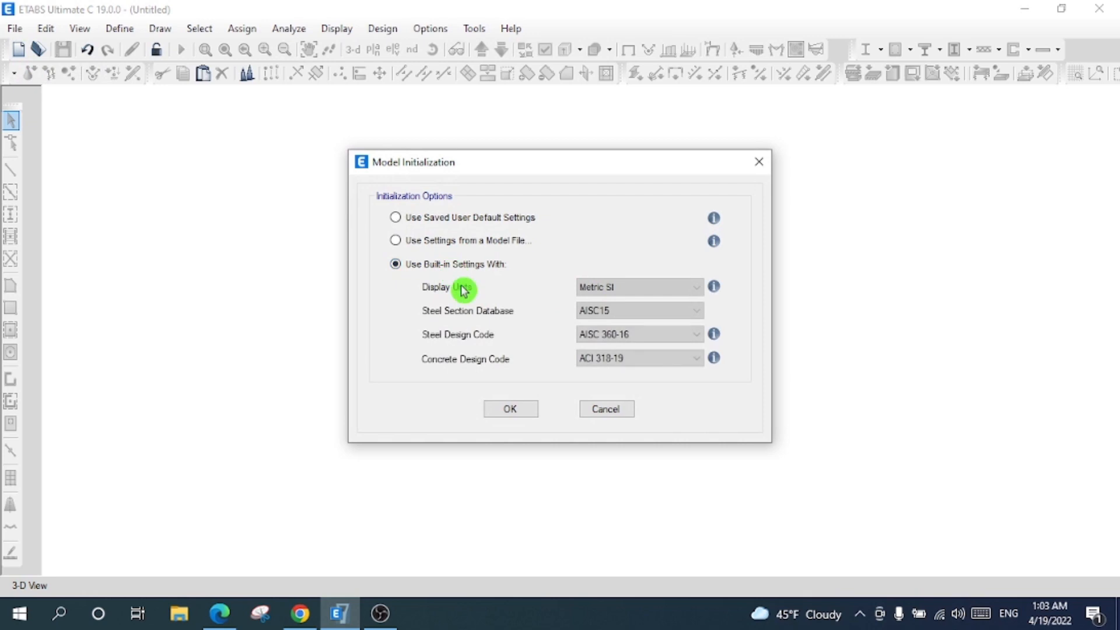
click(605, 287)
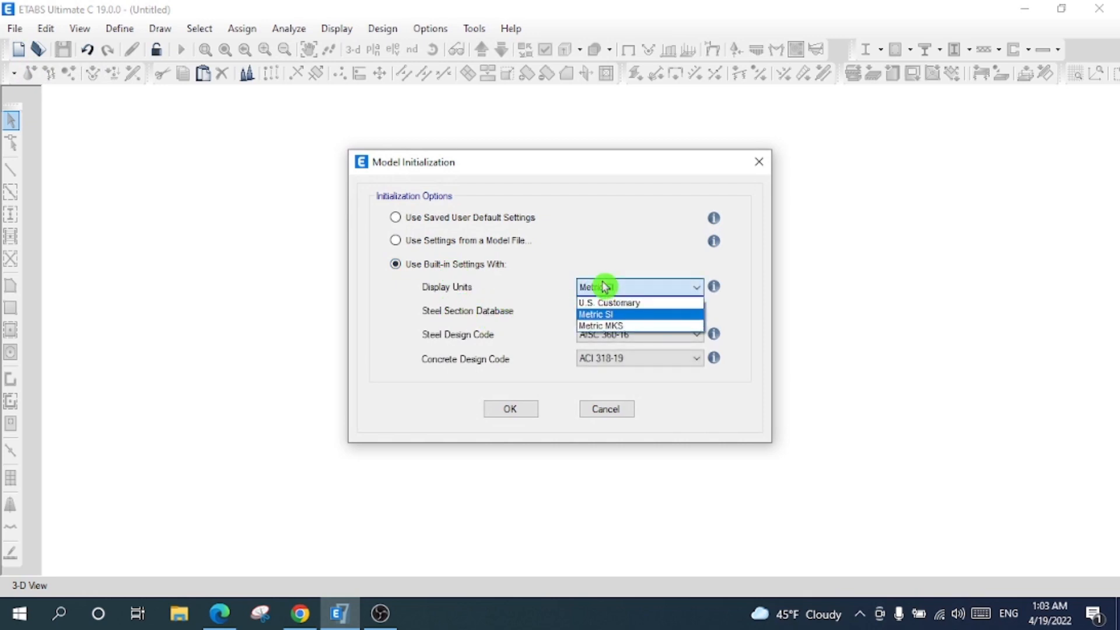
click(611, 315)
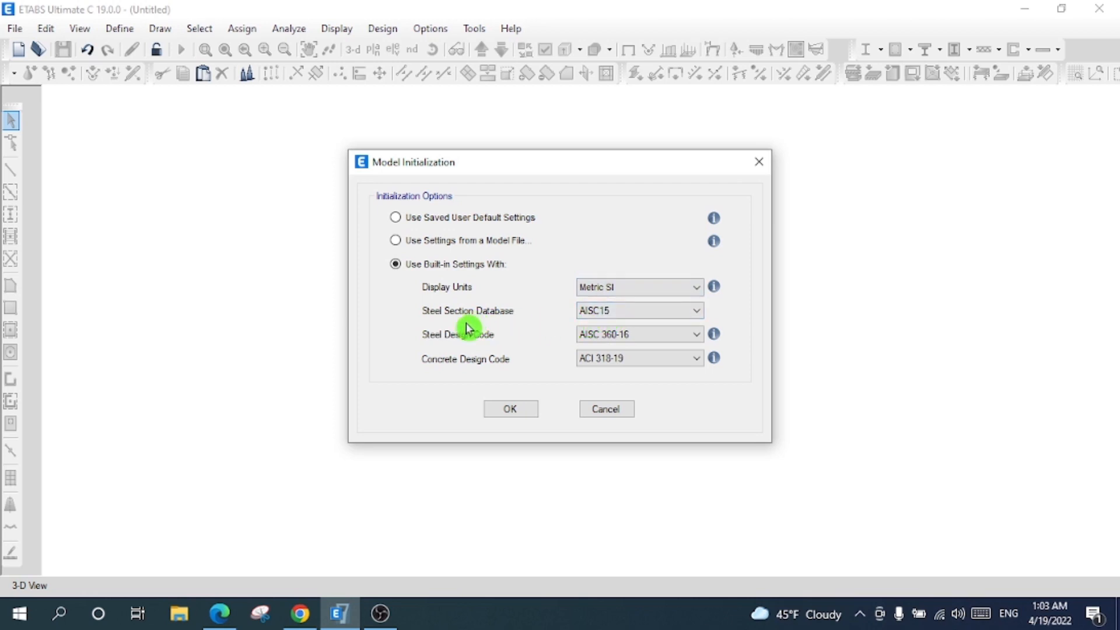
click(619, 317)
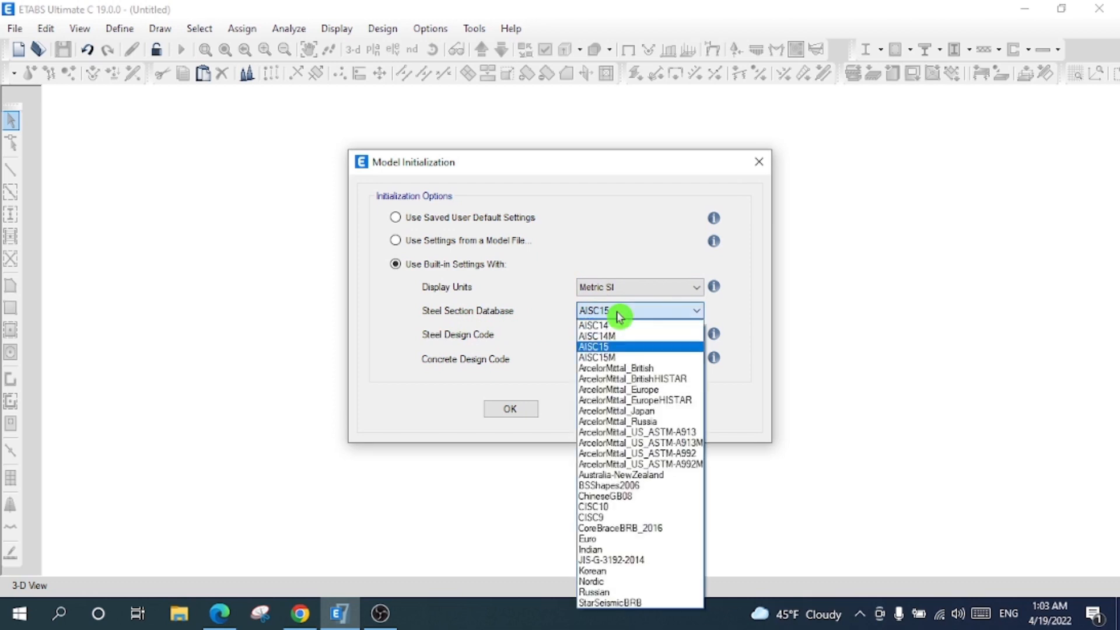
click(604, 347)
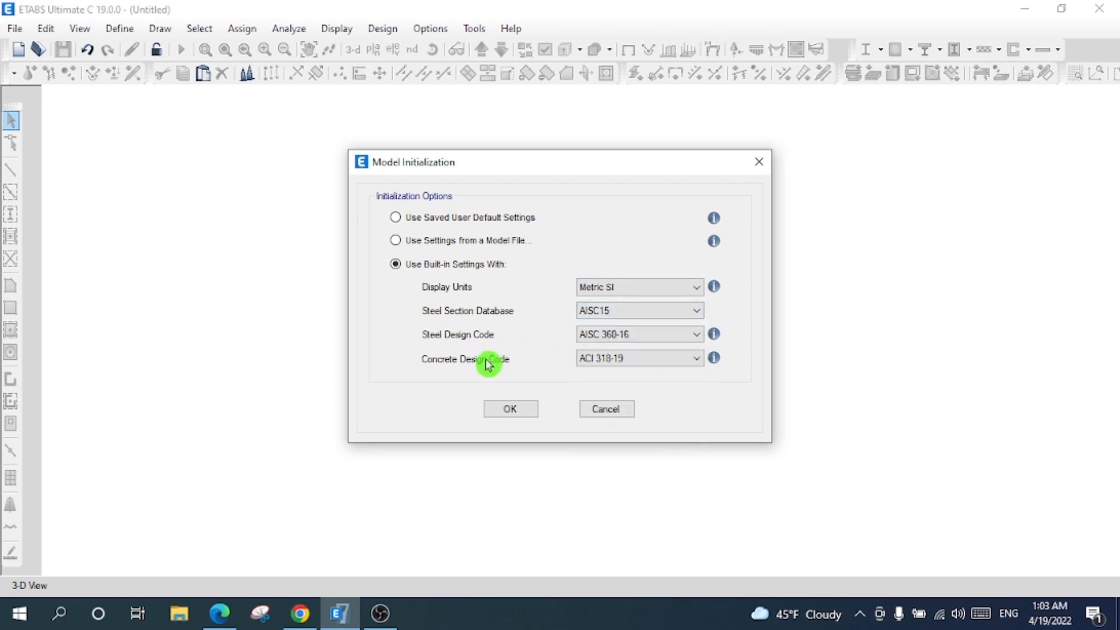
click(612, 337)
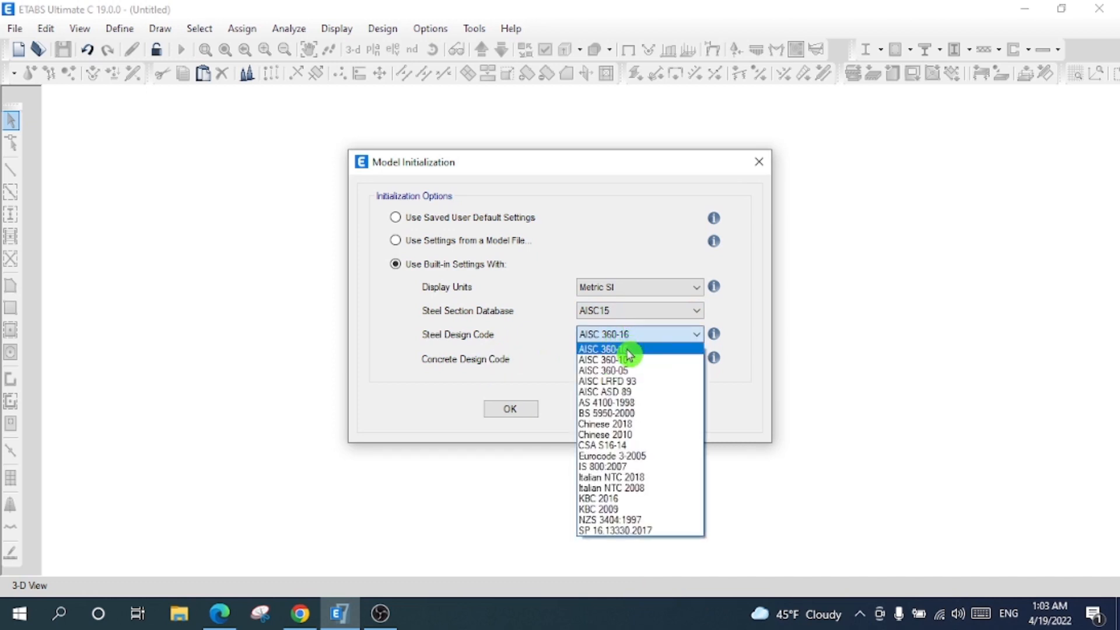
click(628, 351)
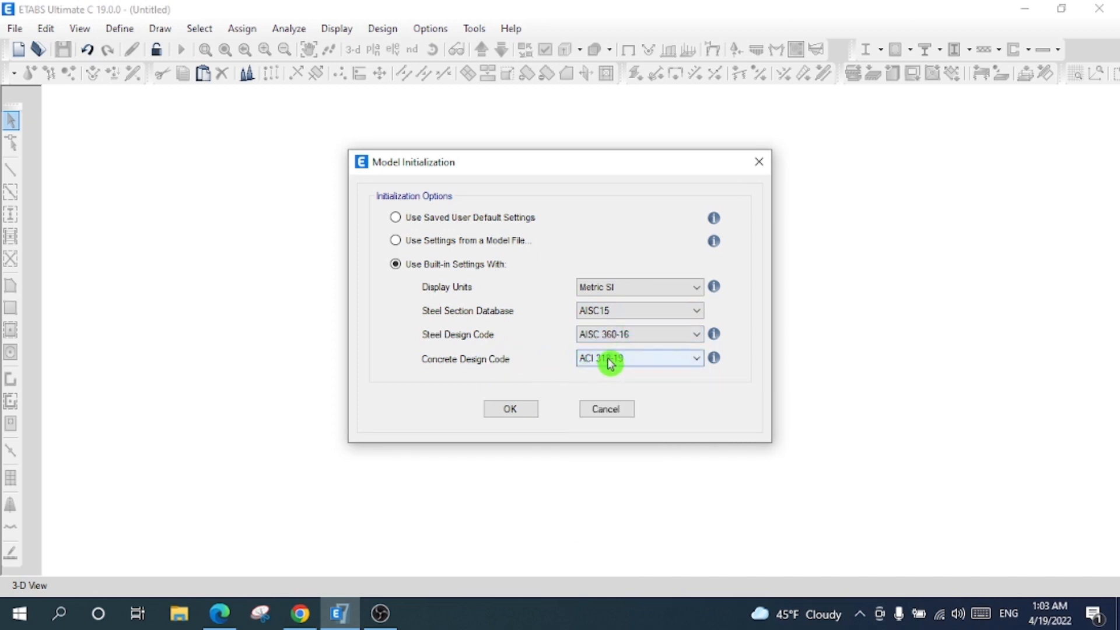
click(610, 362)
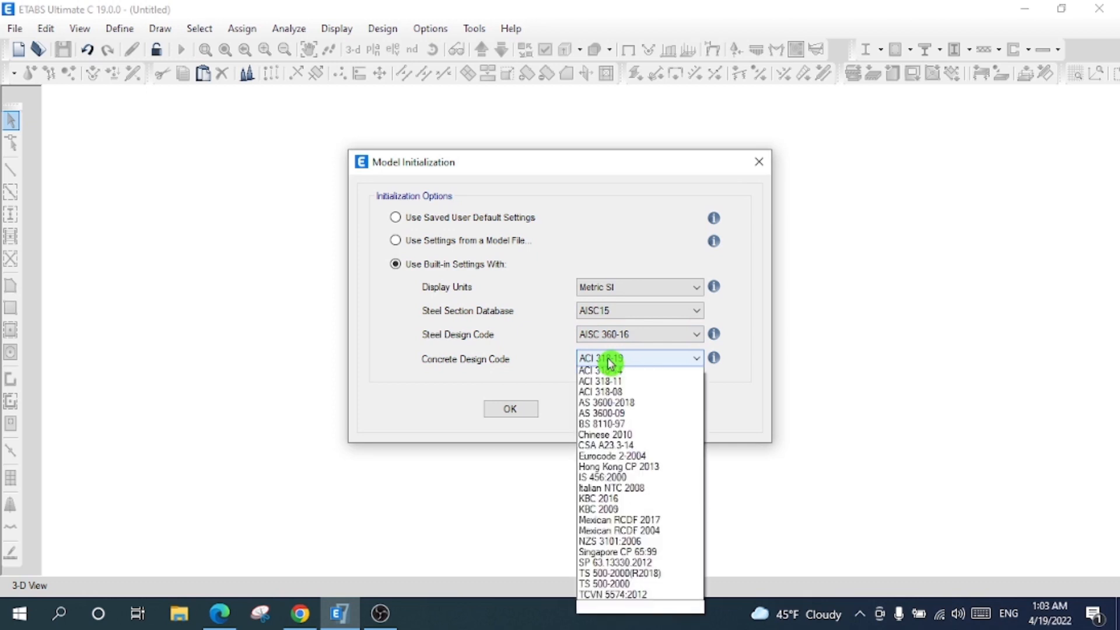
click(550, 353)
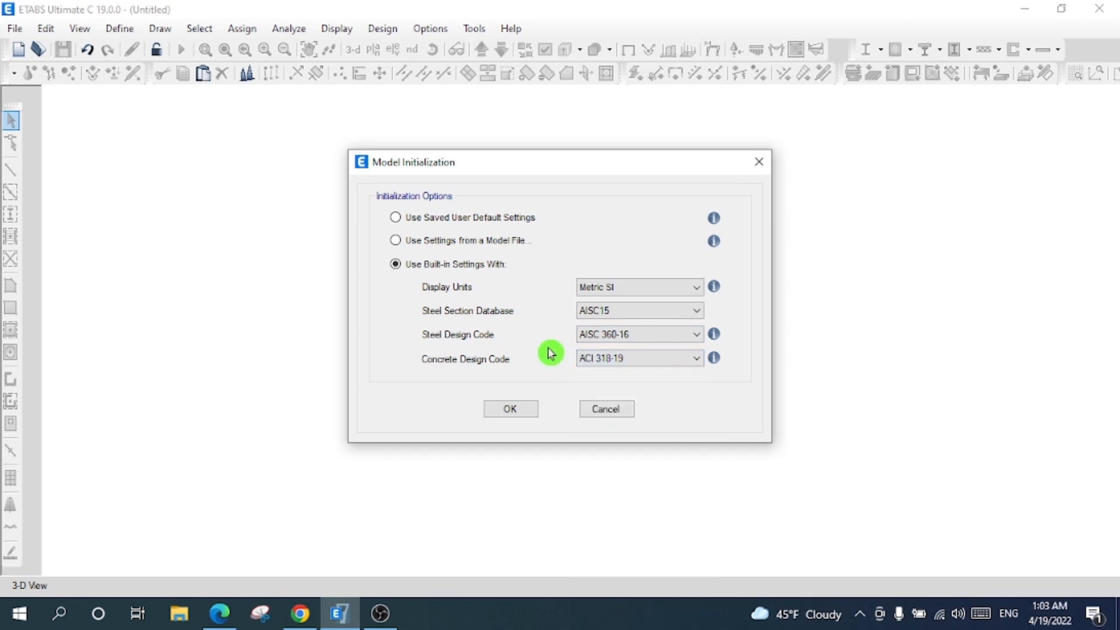
click(518, 411)
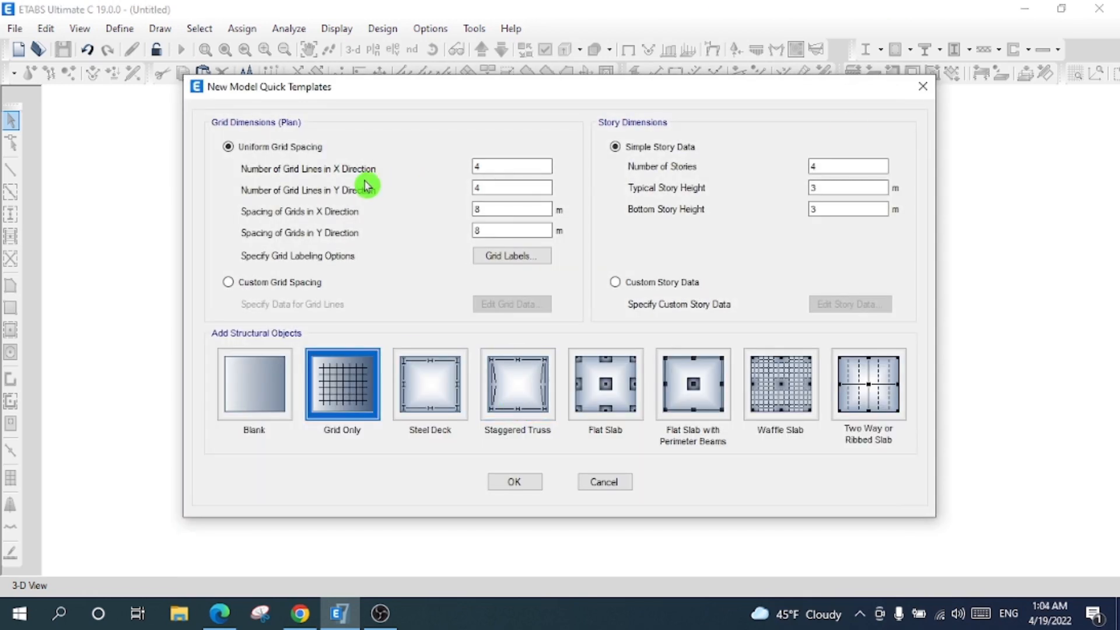
- Create a blank 5-story model with 3.5 m bottom and 3.3 m typical story heights
click(524, 168)
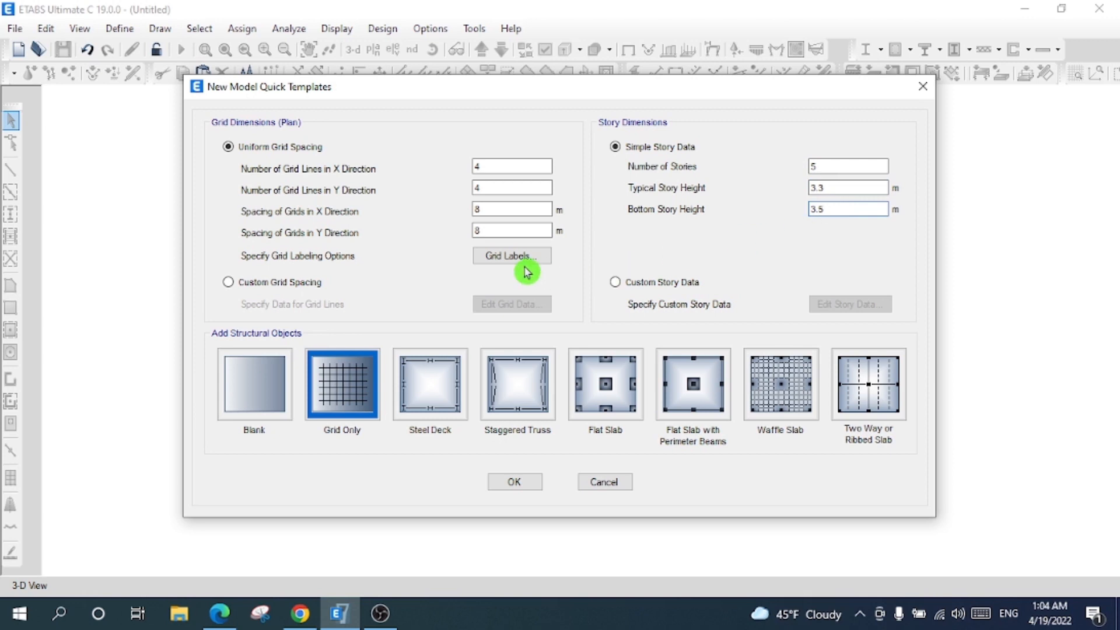
click(258, 385)
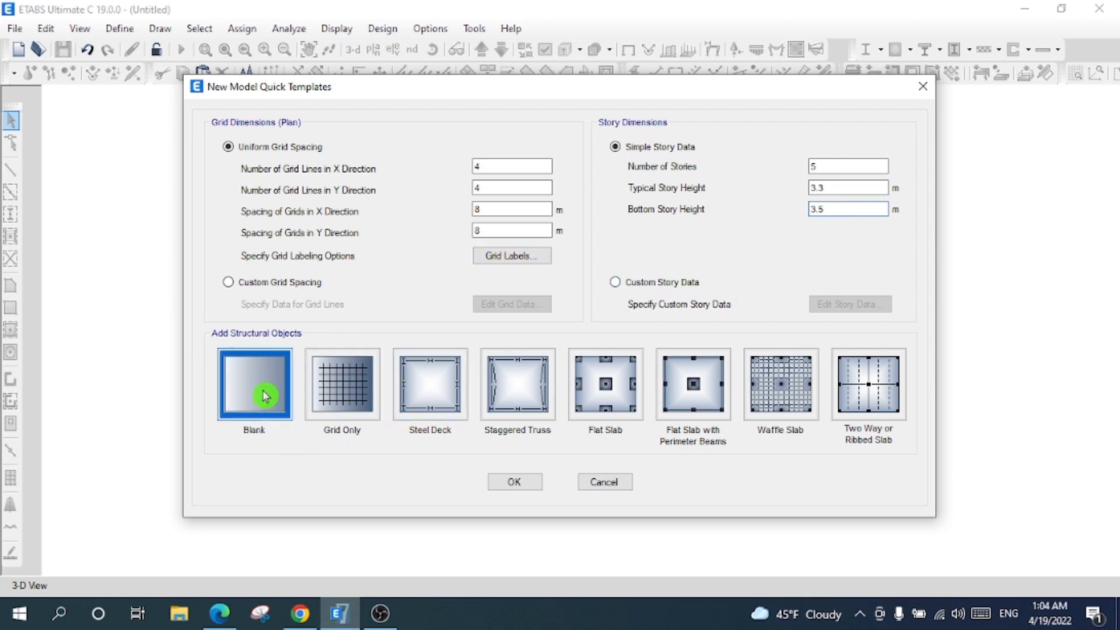
click(514, 482)
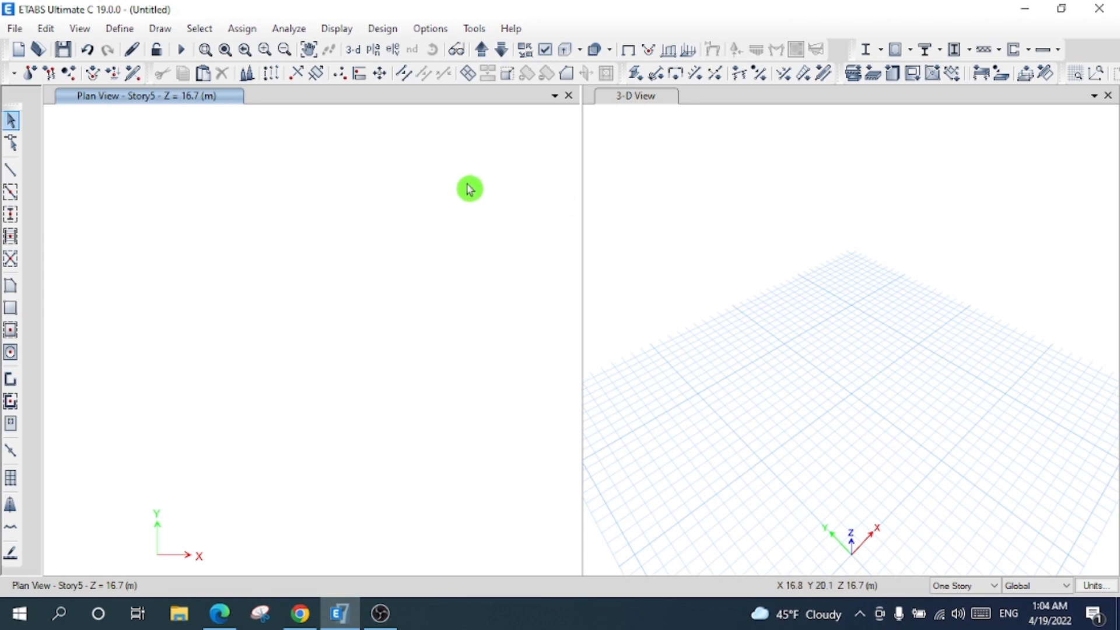
- Open grid system G1 from the story and grid data, showing its grid lines as spacings
click(45, 29)
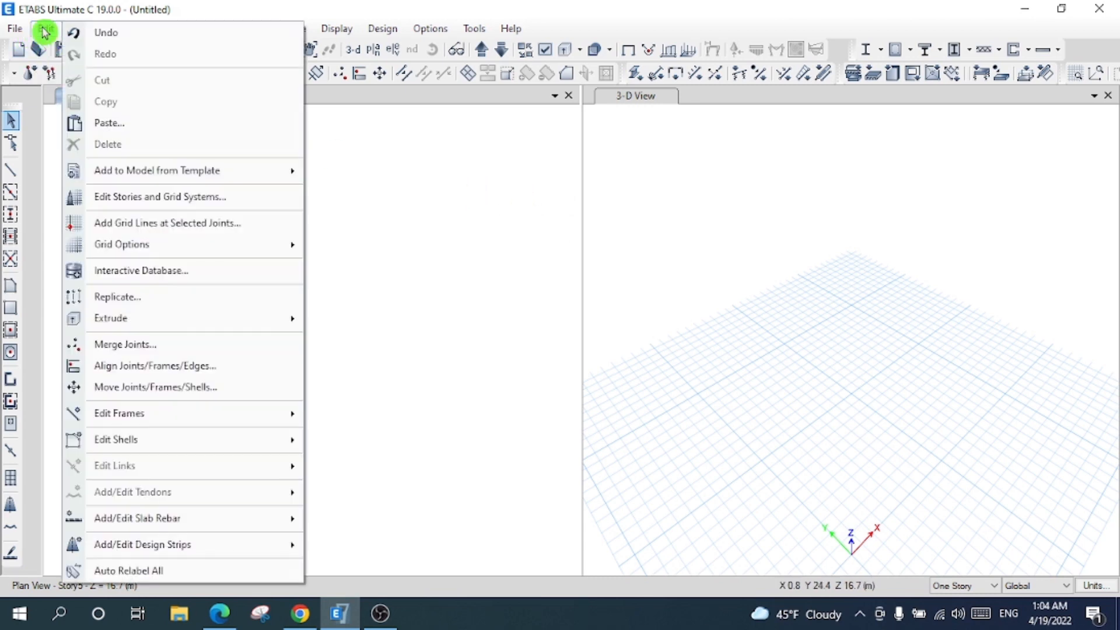
mouse_move(219, 250)
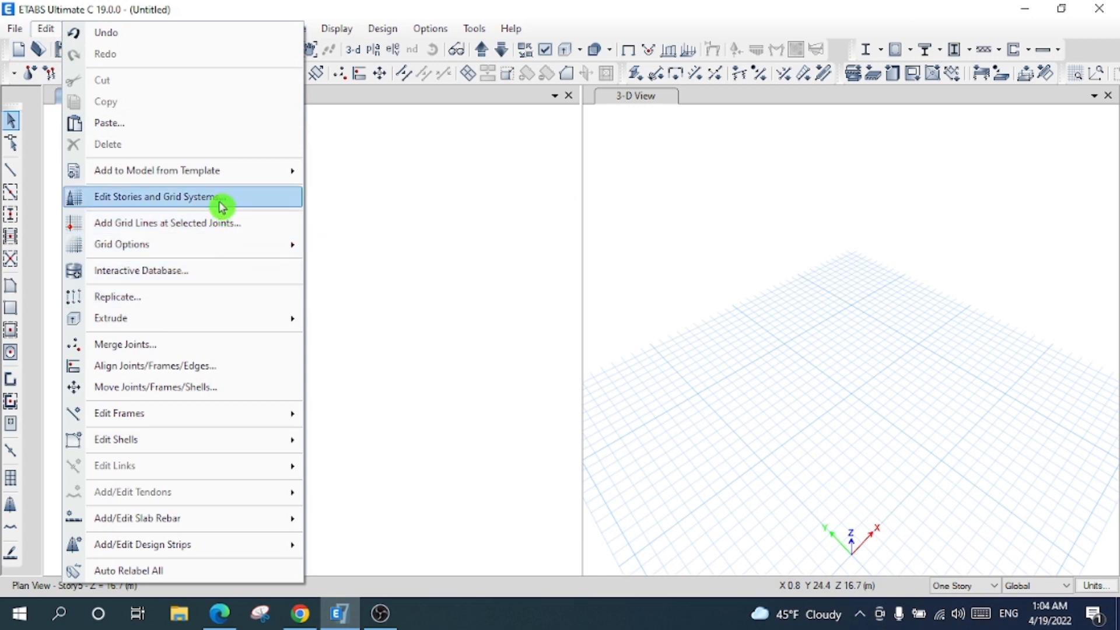
click(220, 205)
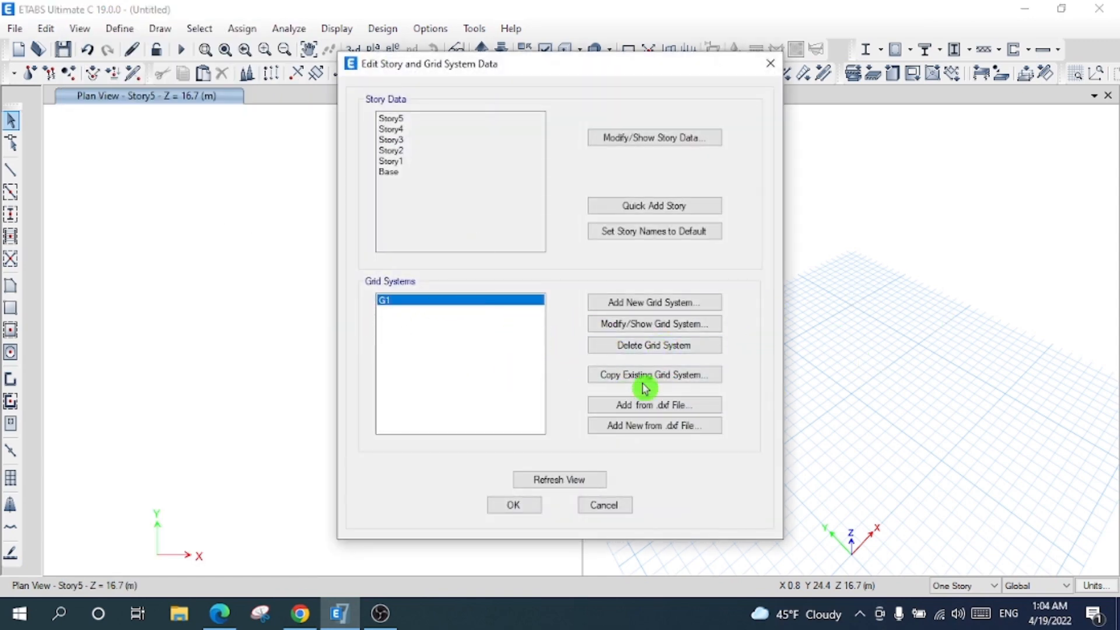
click(654, 331)
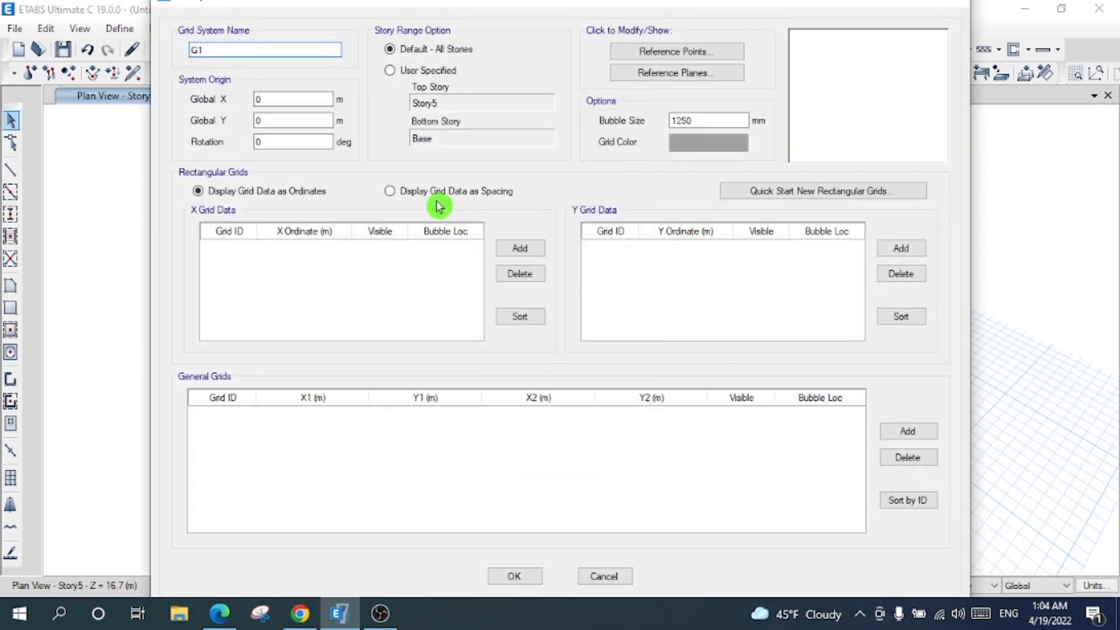
click(437, 192)
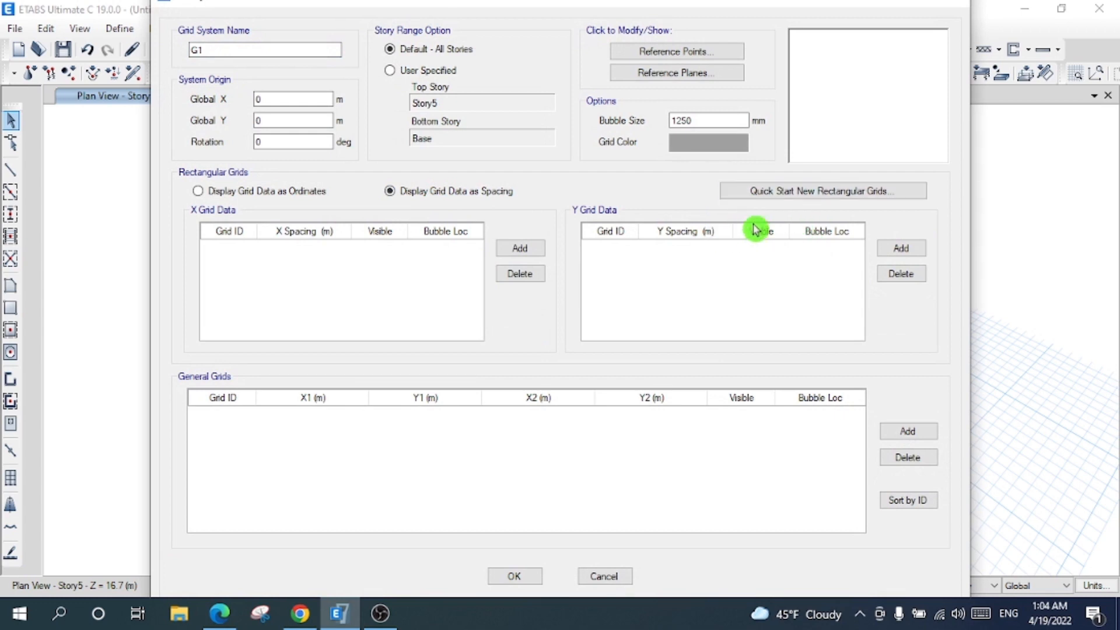
click(786, 195)
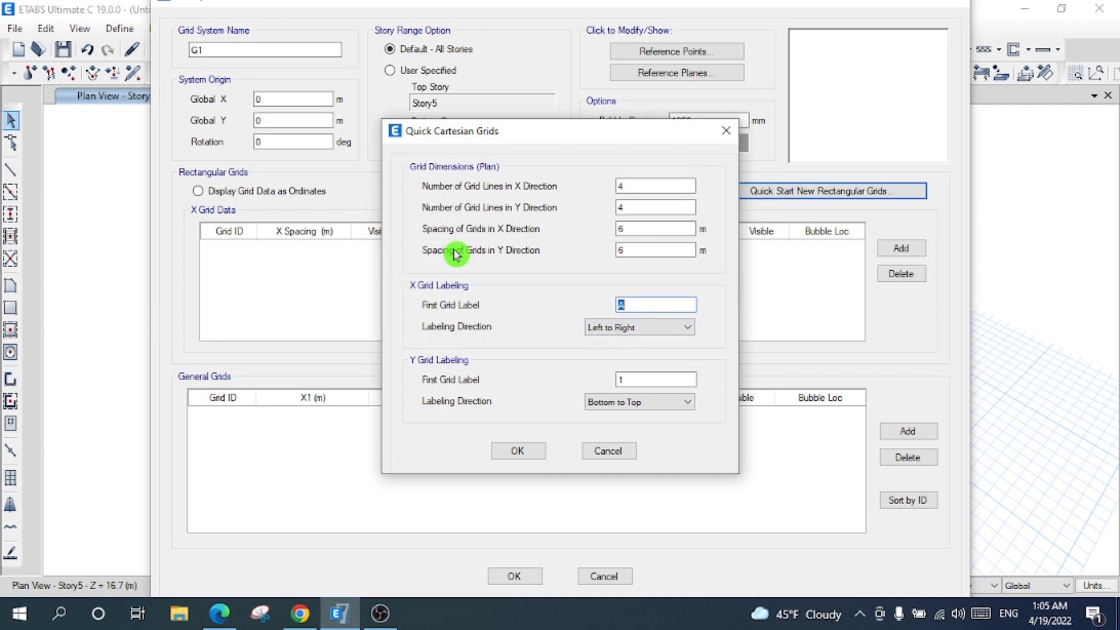
- Generate 5 grid lines in X and in Y at 6 m spacing and apply them to the model
text(5)
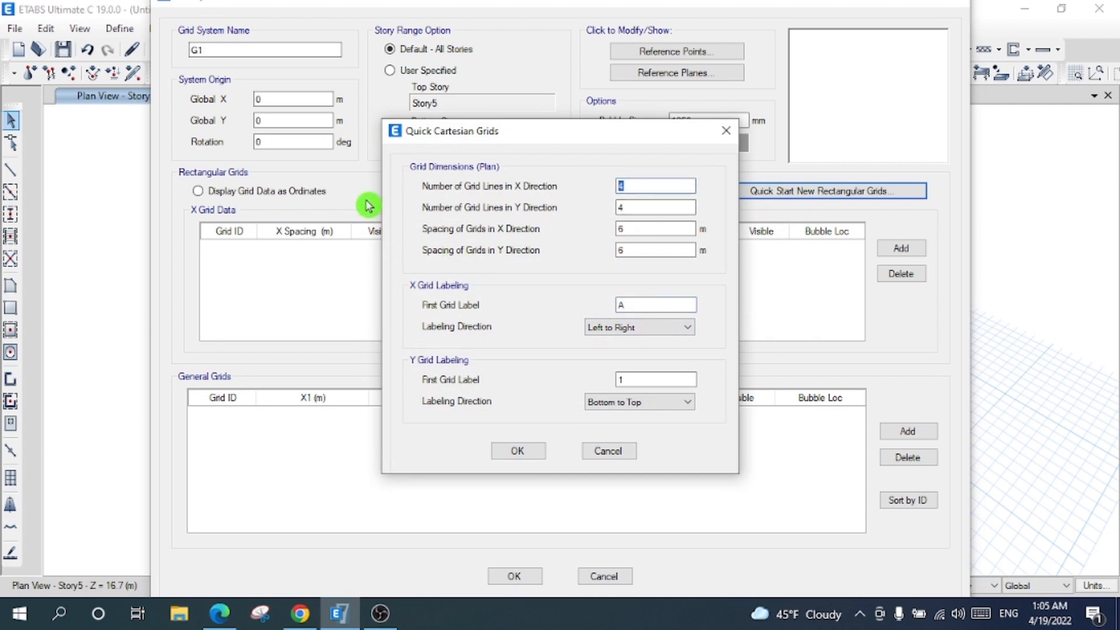
double_click(644, 209)
text(5)
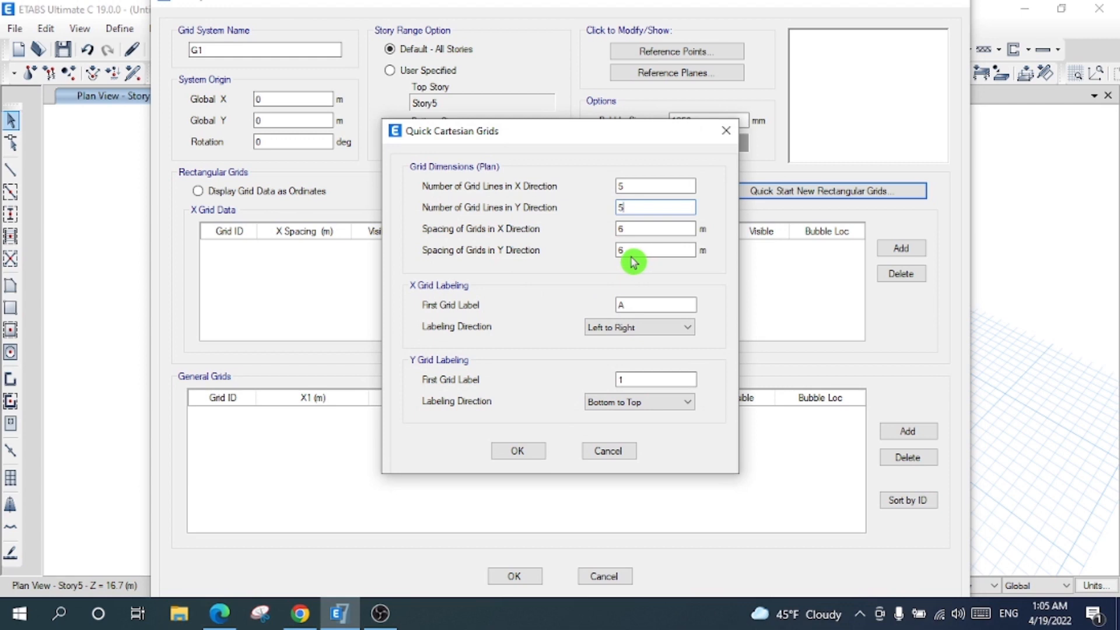
click(634, 232)
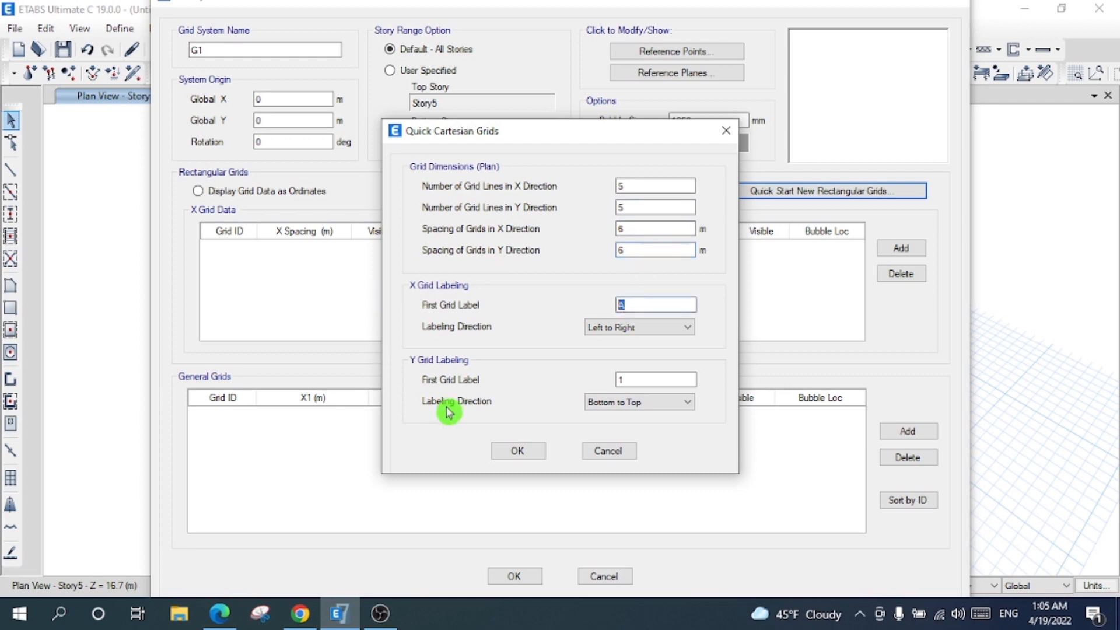
click(528, 454)
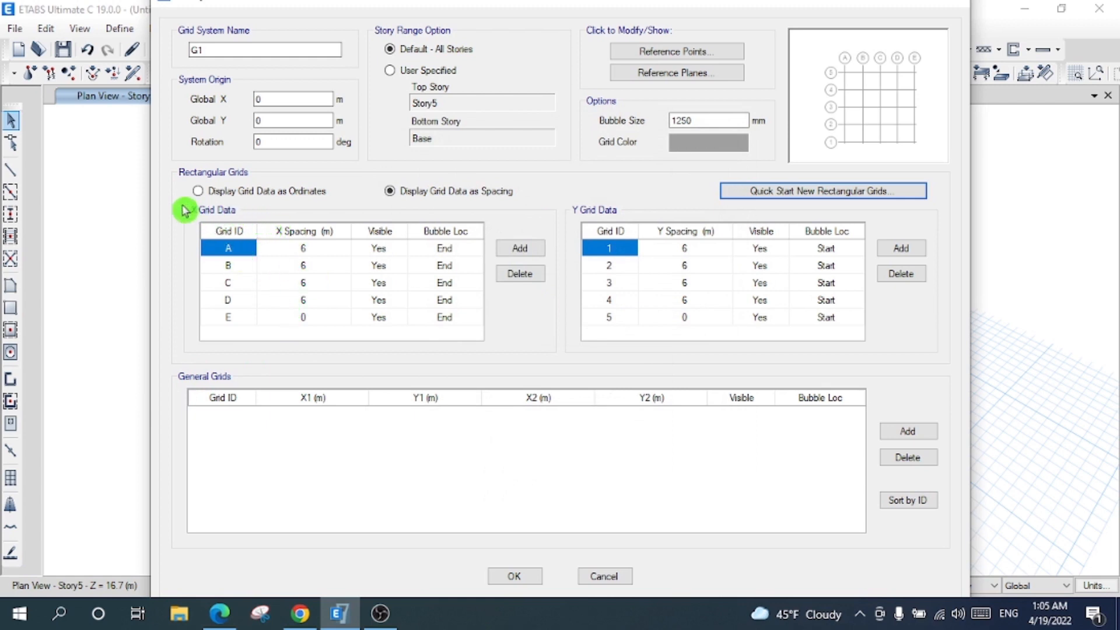
drag(302, 251, 312, 300)
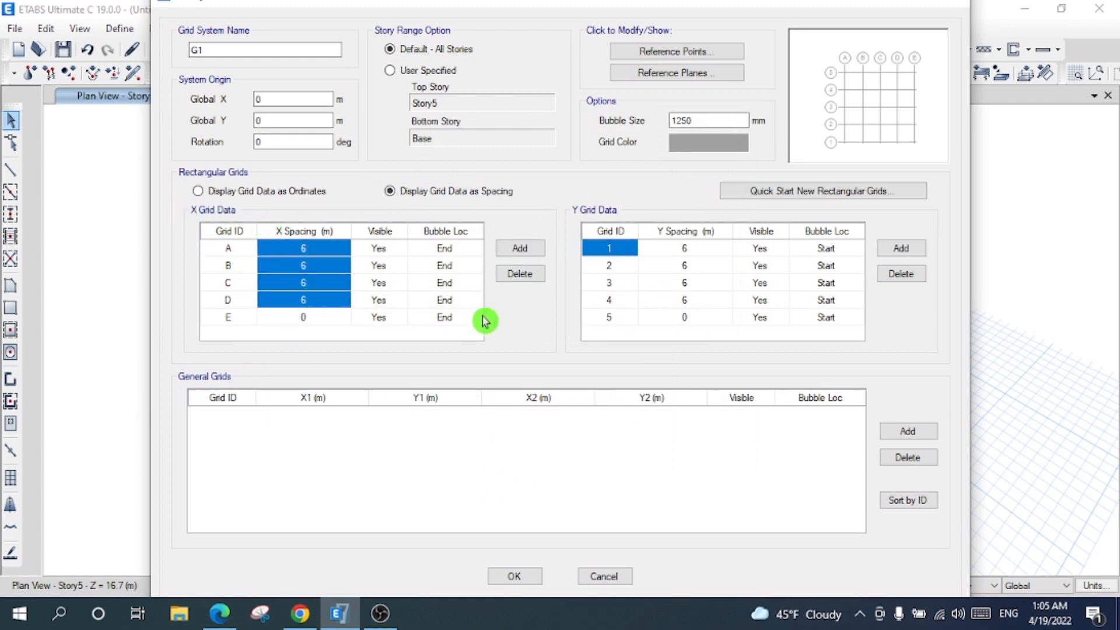
drag(696, 252, 700, 319)
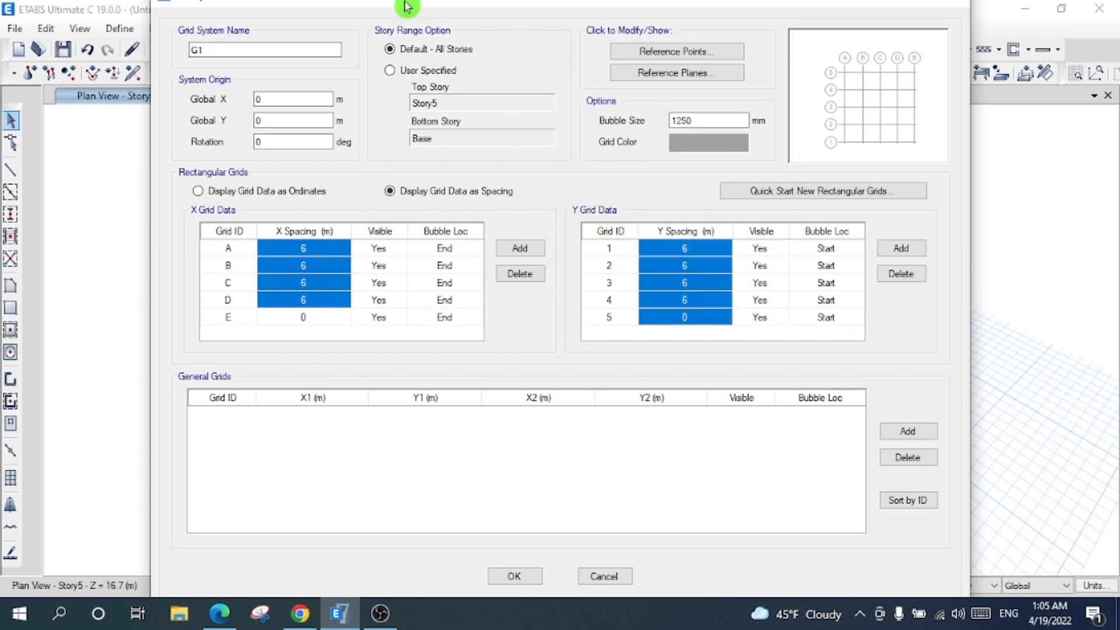
click(512, 575)
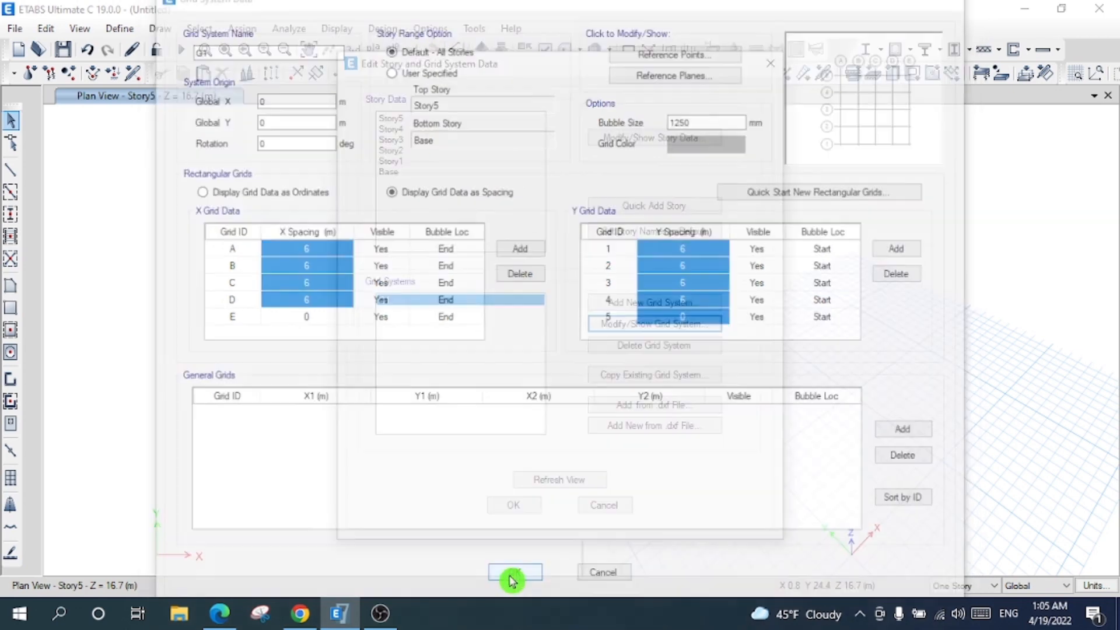
click(525, 511)
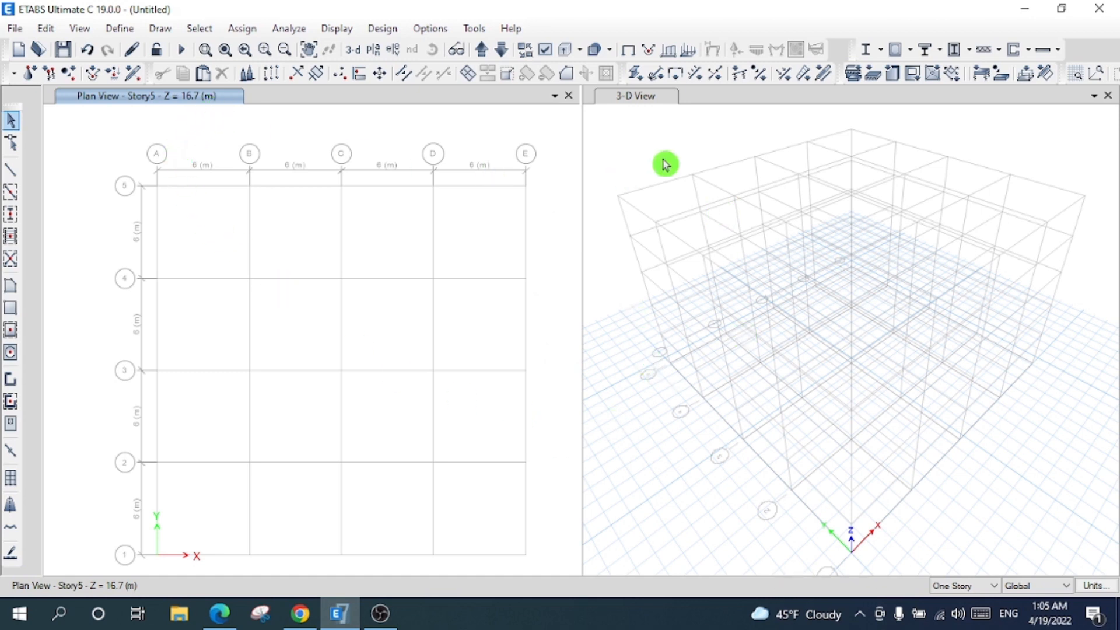
click(664, 100)
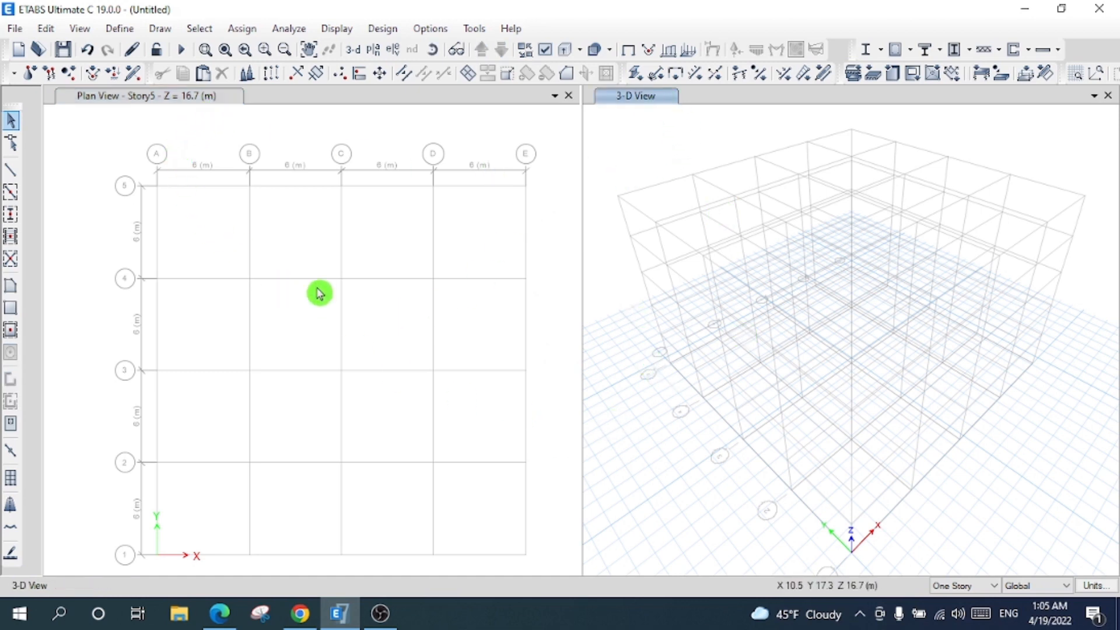
- Review the A615Gr60 rebar material, leaving 76.9729 kN/m³ and E 199947.98 MPa unchanged
click(132, 31)
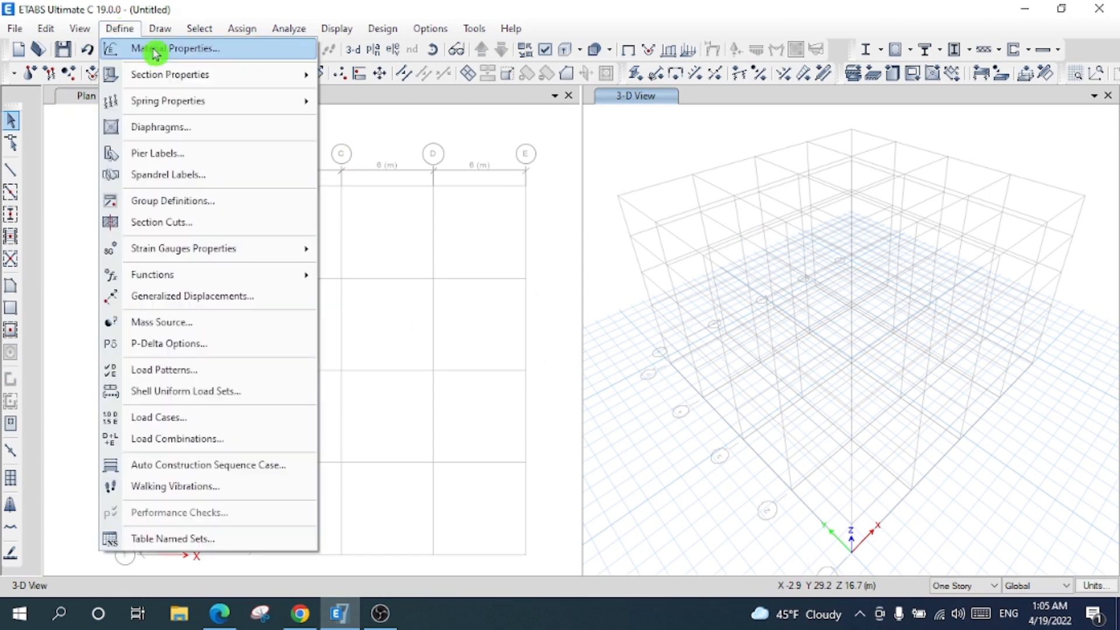
click(176, 52)
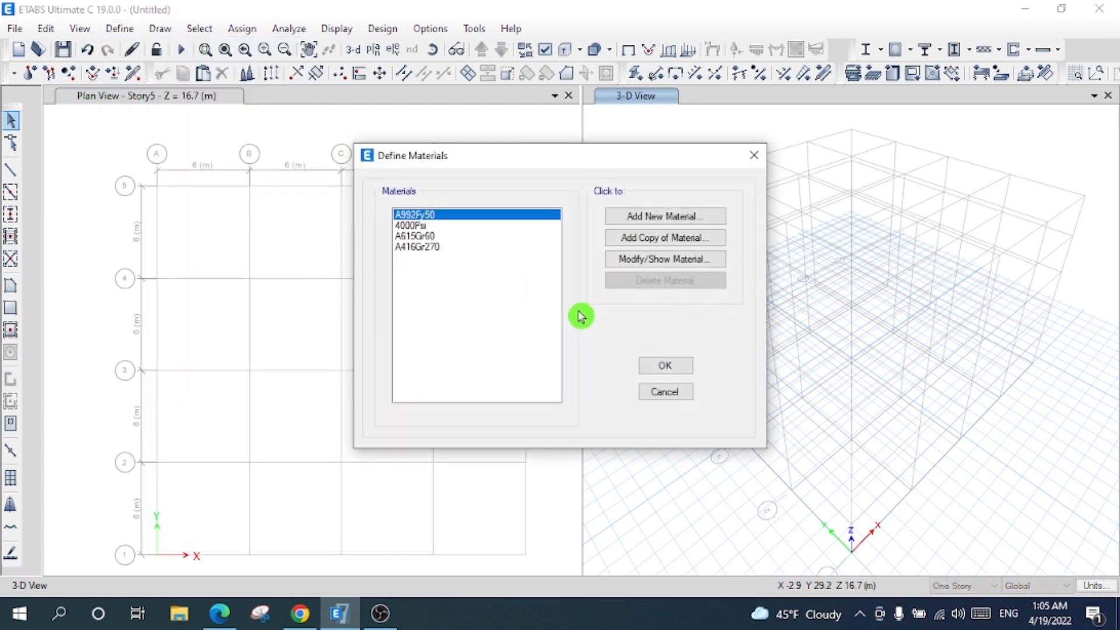
click(439, 238)
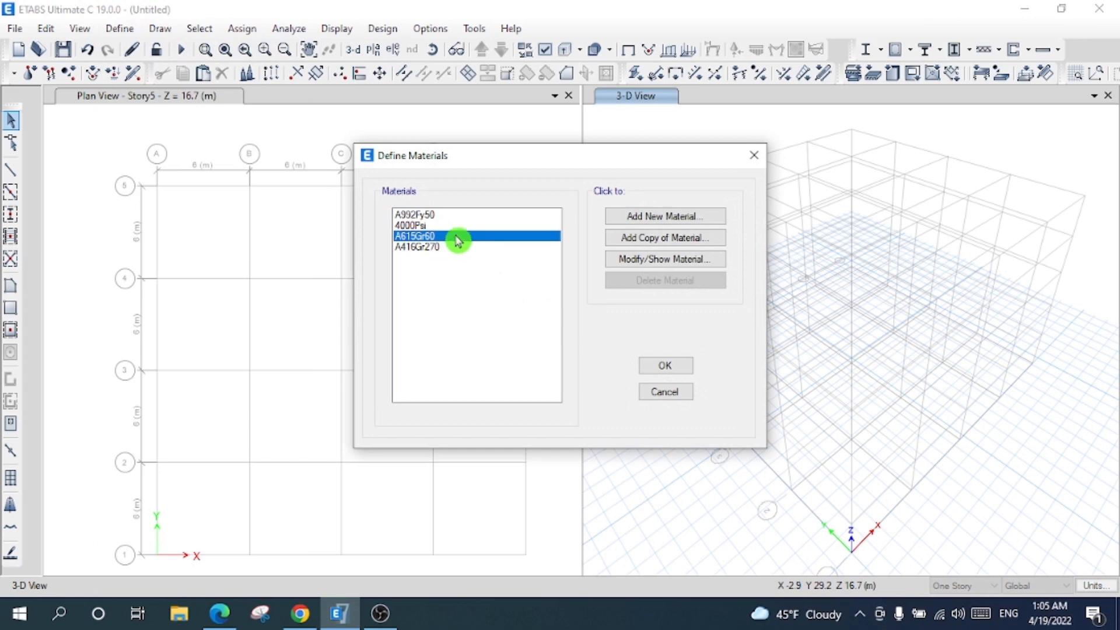
click(649, 261)
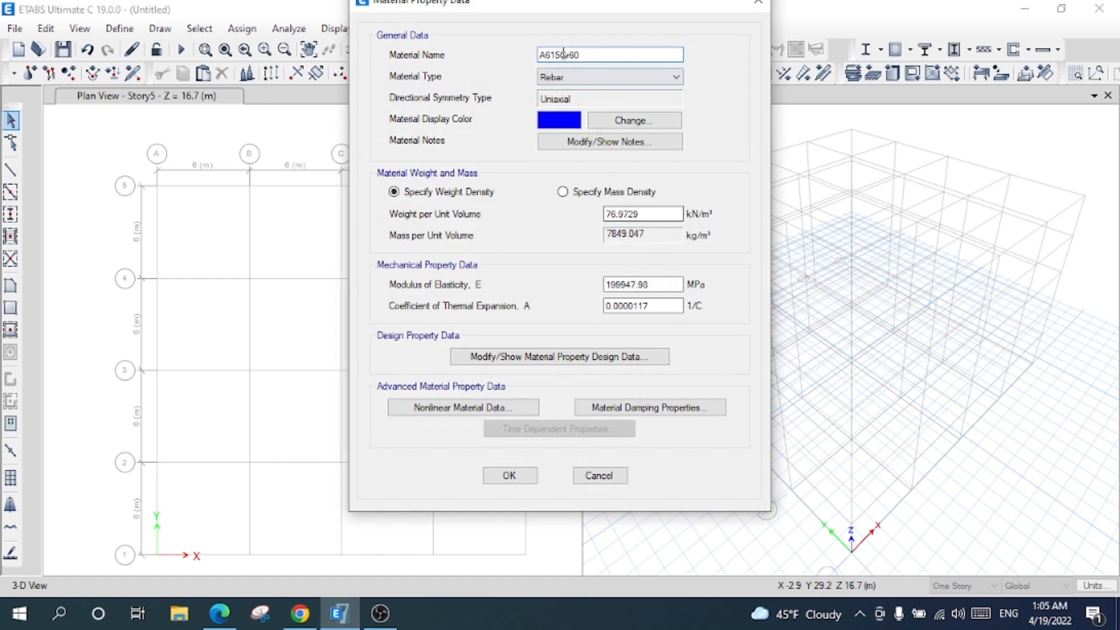
click(606, 78)
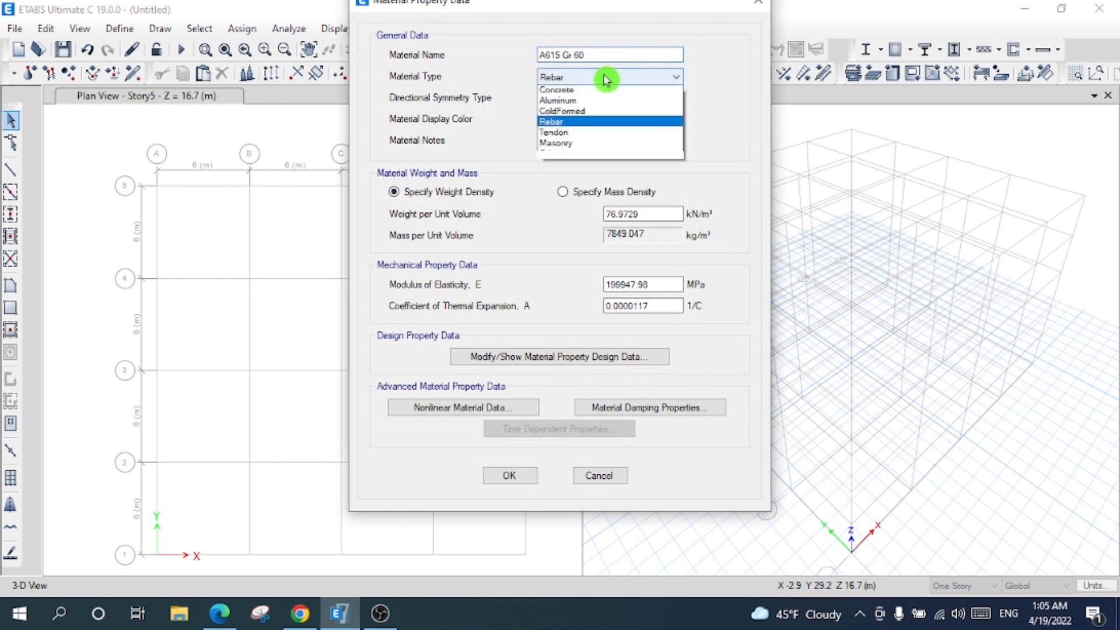
click(597, 138)
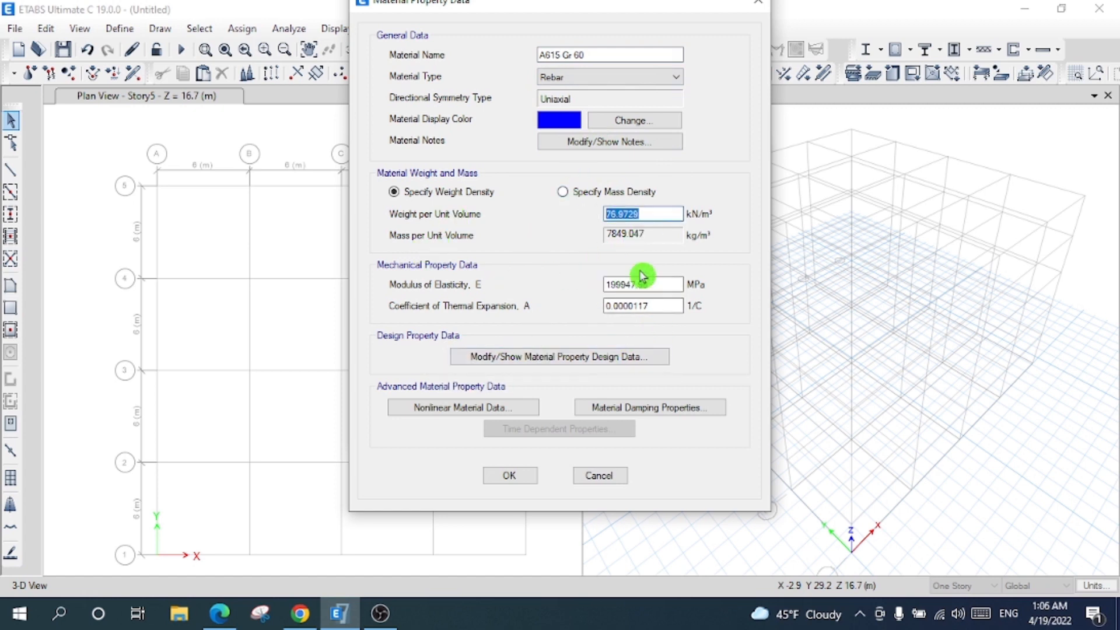
drag(656, 288, 584, 296)
drag(657, 306, 601, 309)
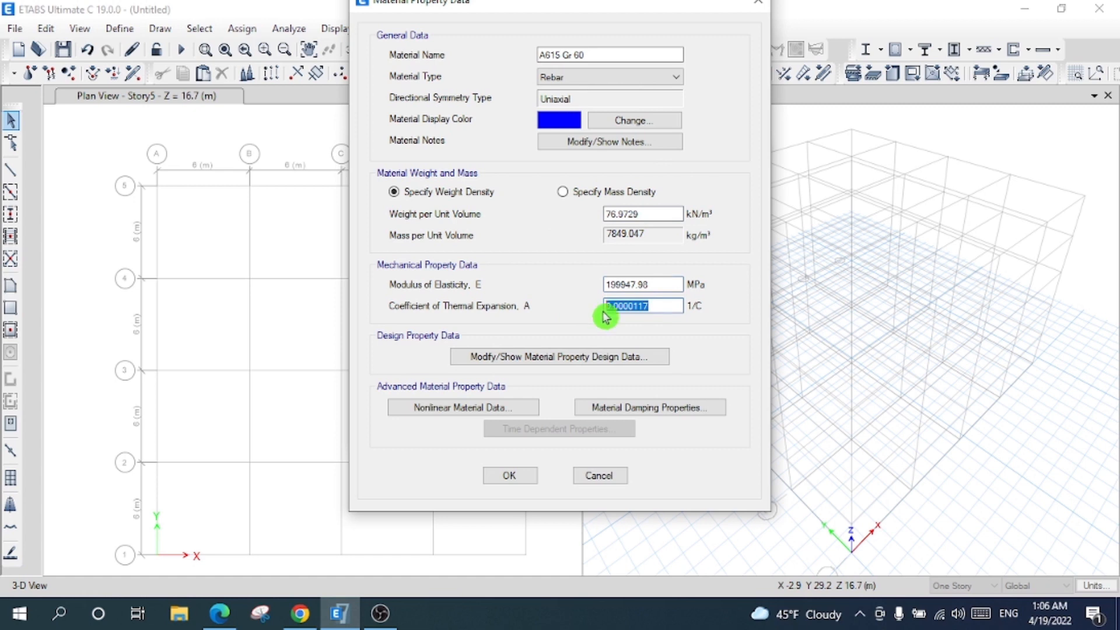
click(511, 475)
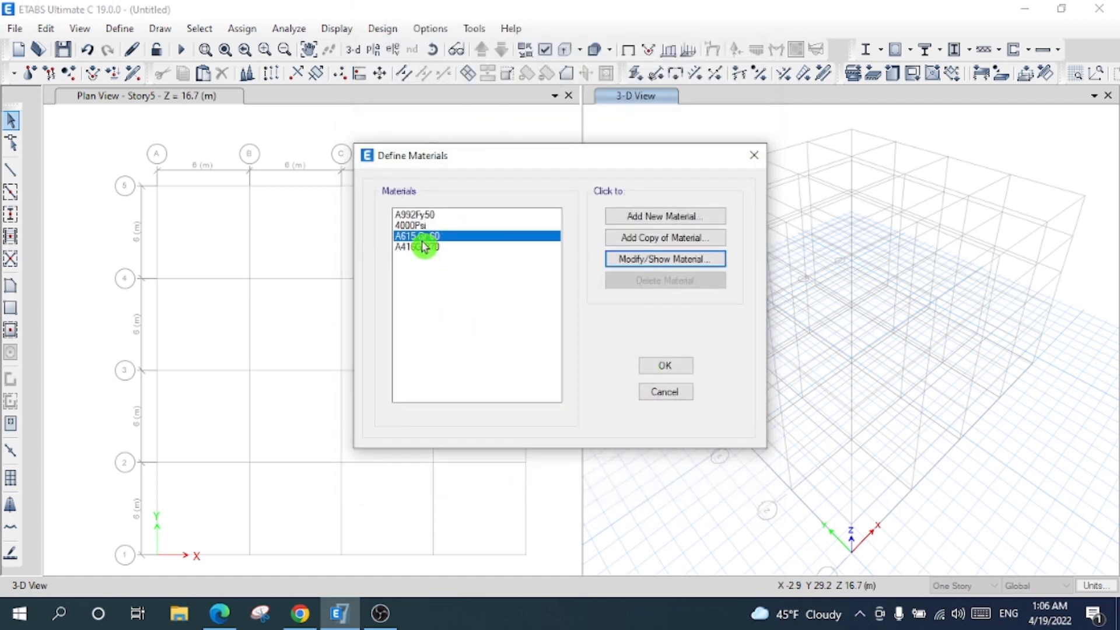
click(678, 367)
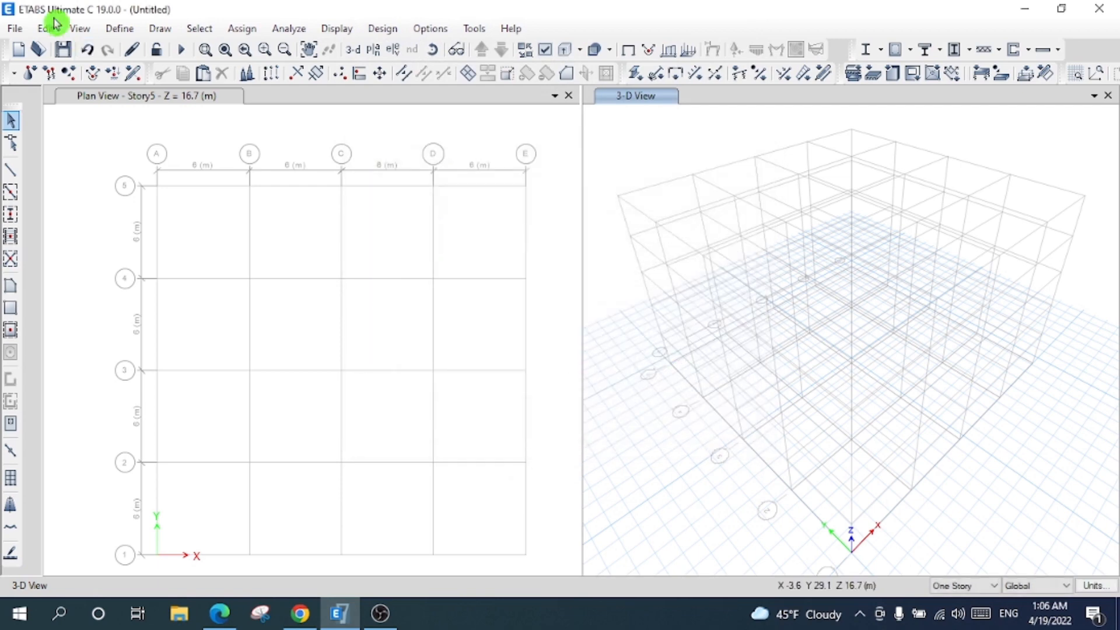
- Begin importing steel I/wide-flange sections into the frame section properties
click(116, 29)
click(152, 82)
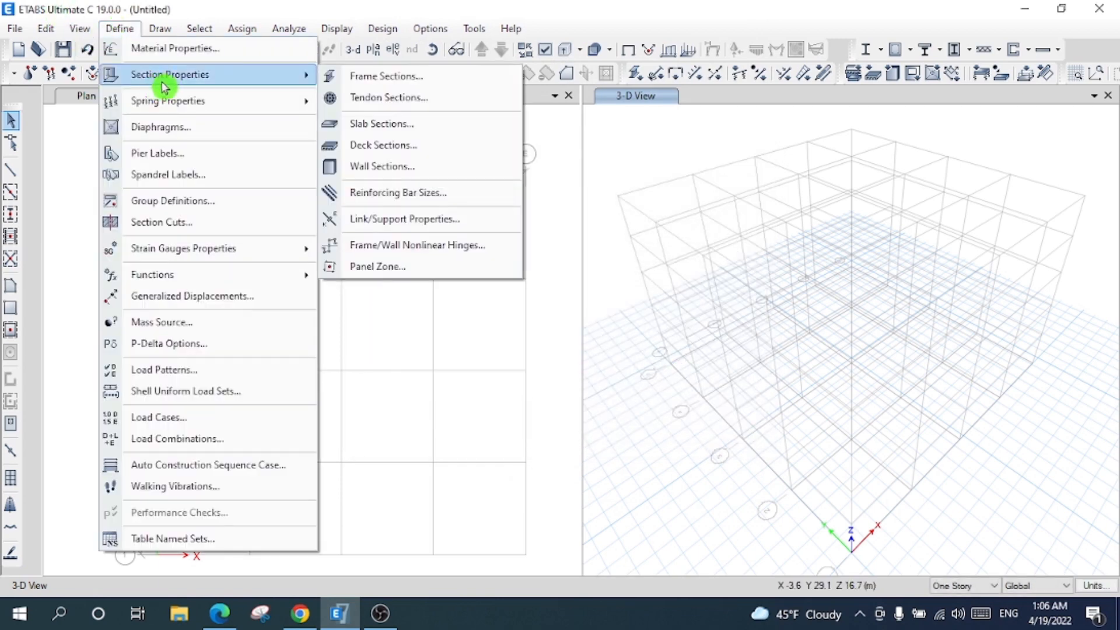
click(369, 76)
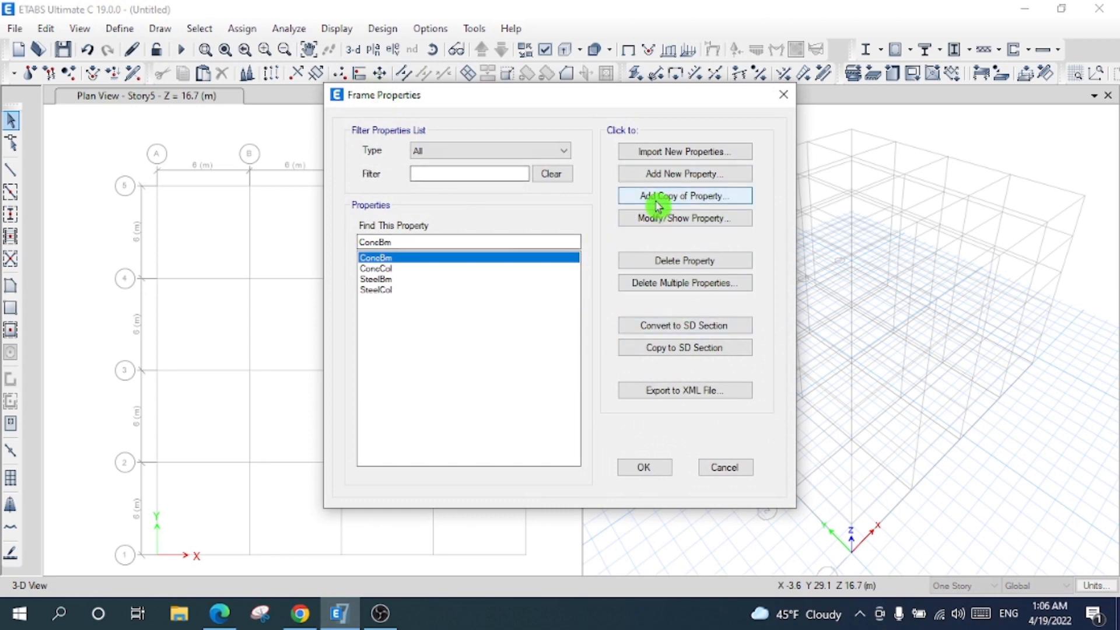
click(664, 158)
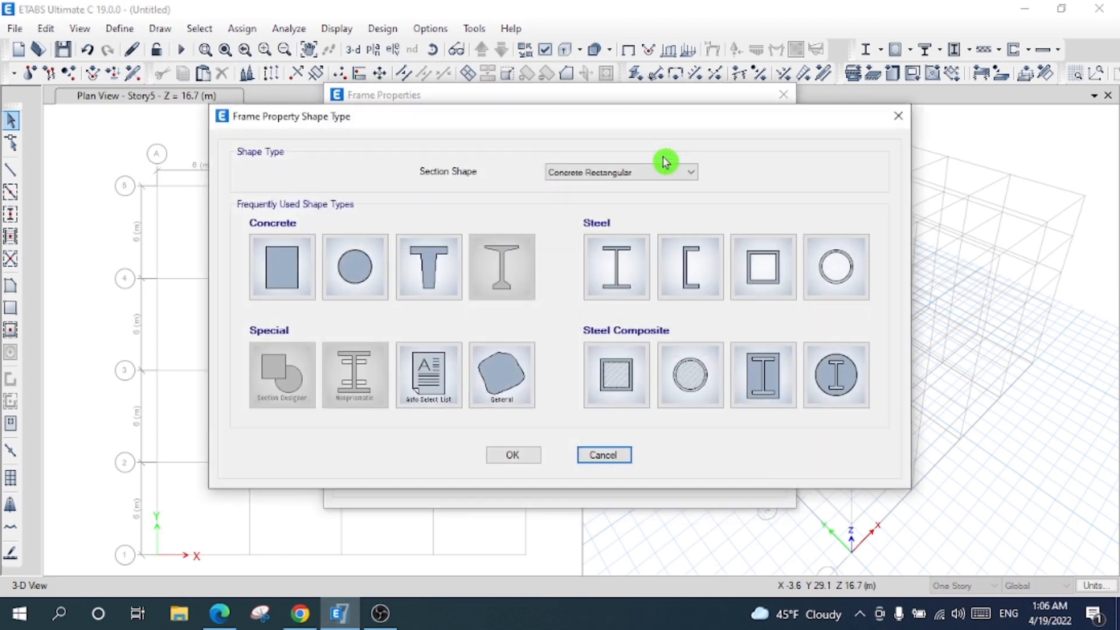
click(607, 172)
click(619, 173)
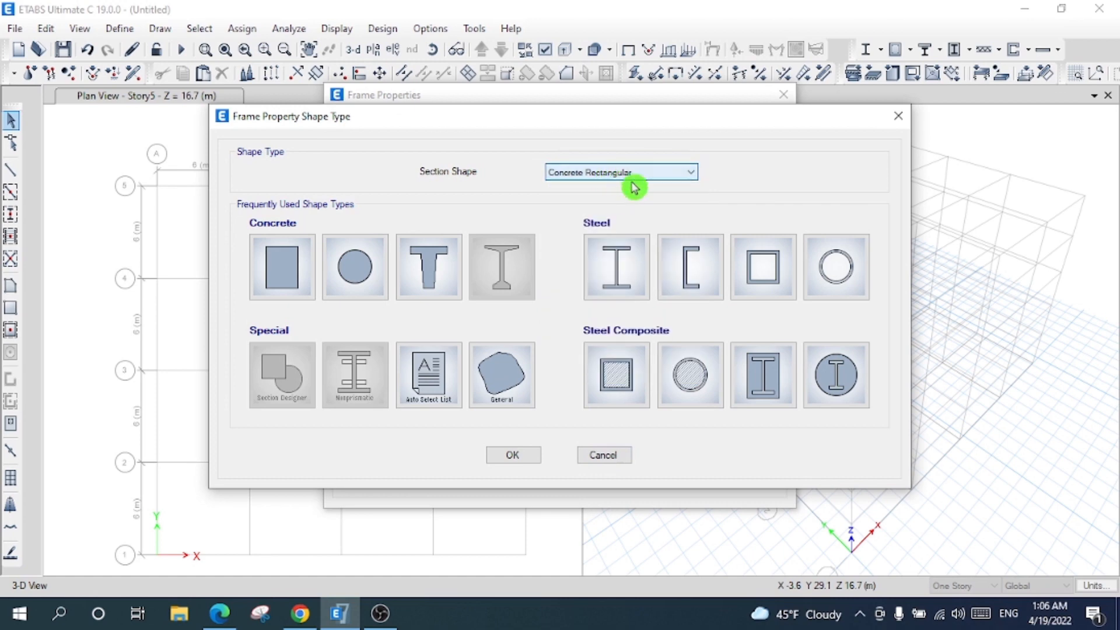
click(622, 267)
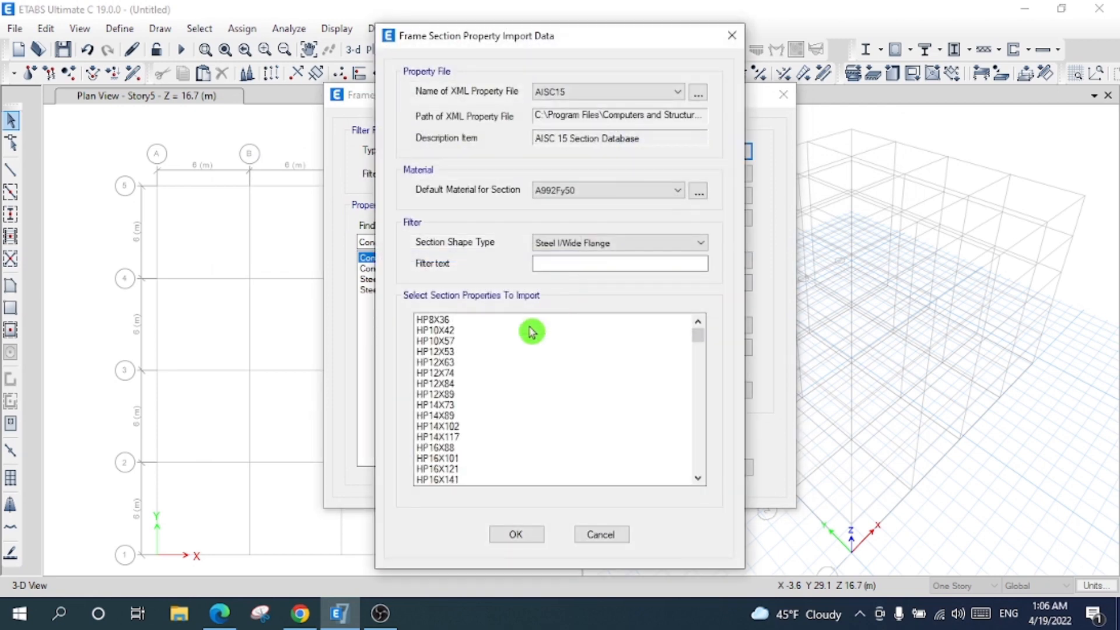
- Import the W-shape sections from W8X10 through W10X112
text(w)
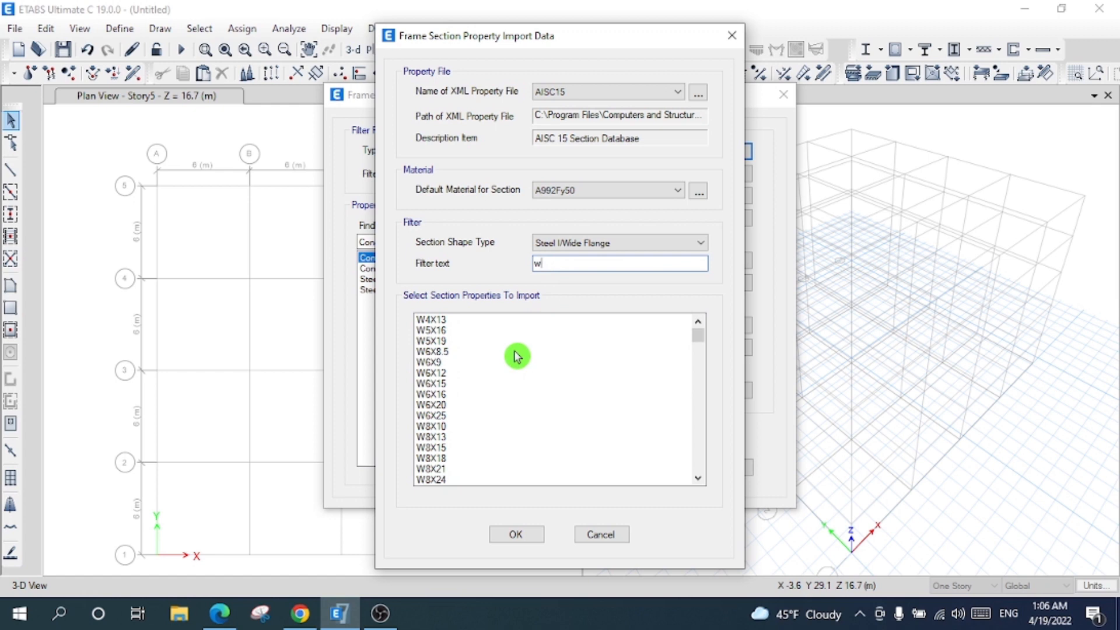
click(439, 428)
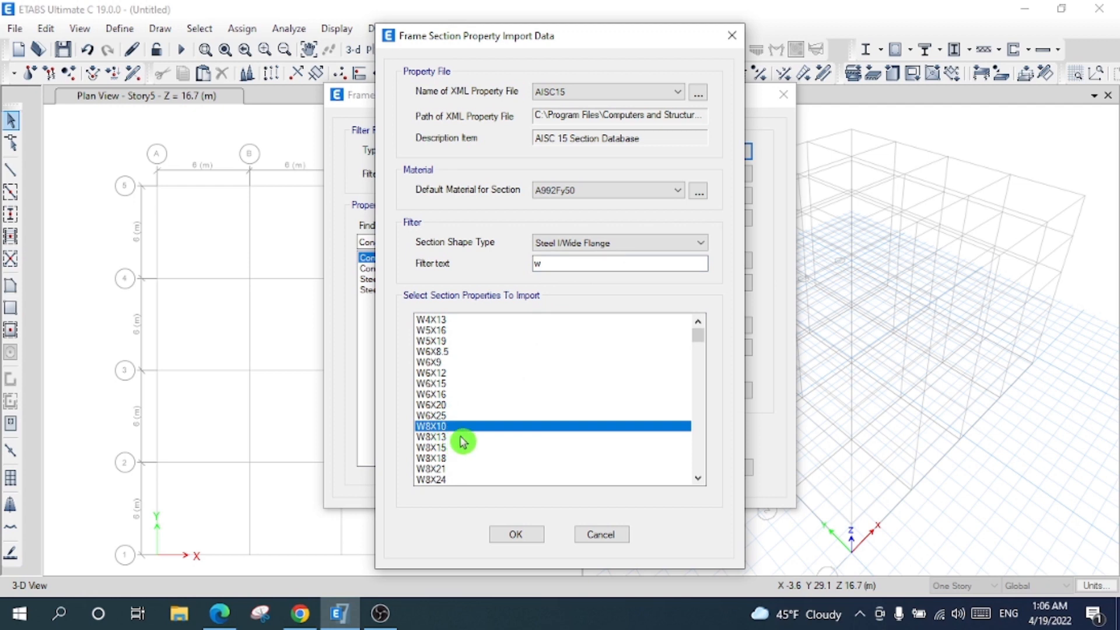
click(699, 479)
drag(700, 478, 700, 482)
click(698, 480)
click(698, 480)
click(698, 480)
click(698, 480)
click(698, 480)
click(698, 480)
click(698, 480)
click(699, 480)
click(698, 480)
click(699, 480)
click(698, 480)
click(698, 480)
click(698, 480)
shift+click(456, 439)
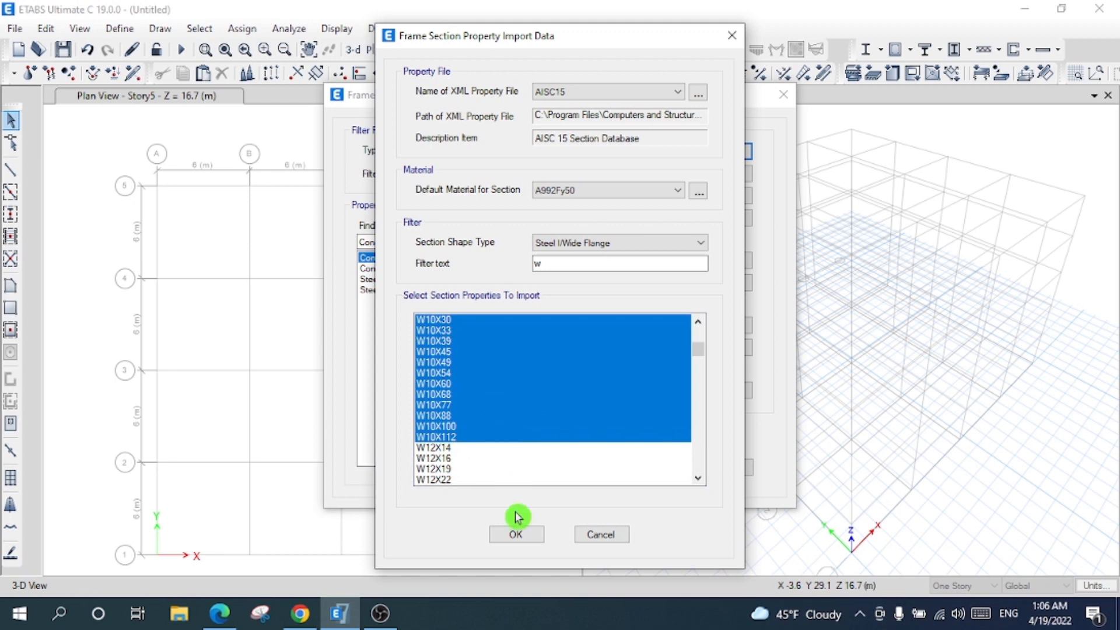
click(515, 534)
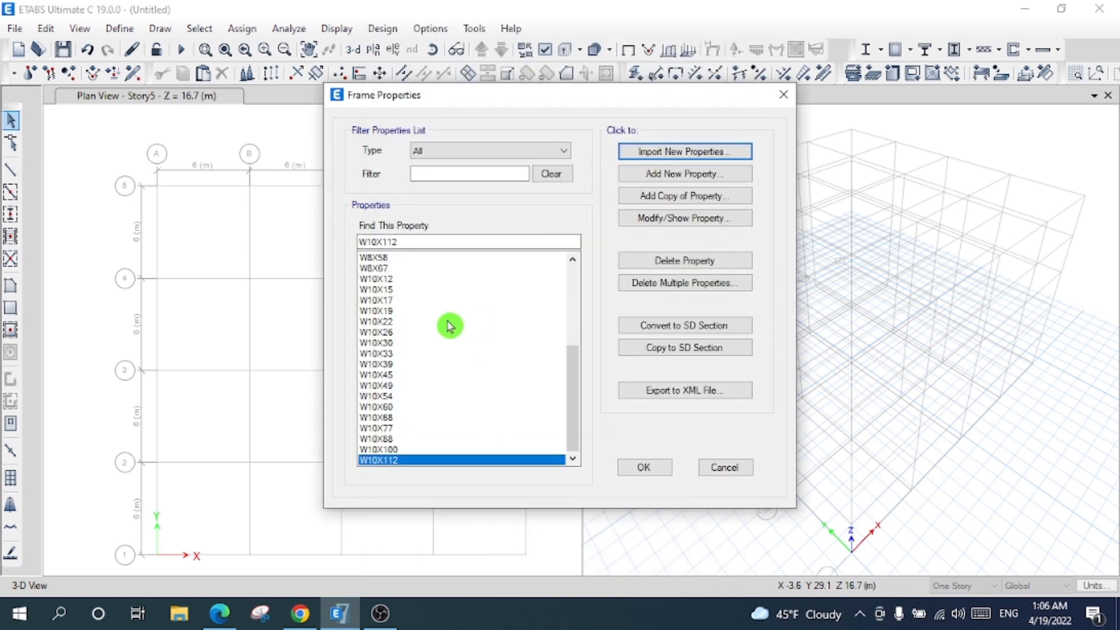
drag(437, 280, 449, 361)
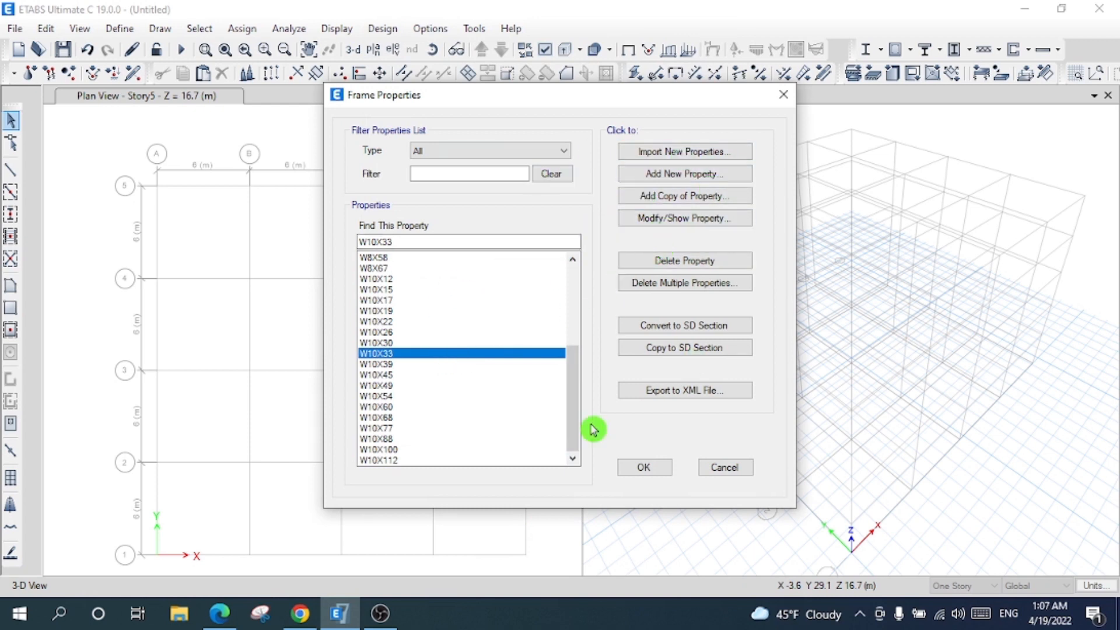
click(644, 468)
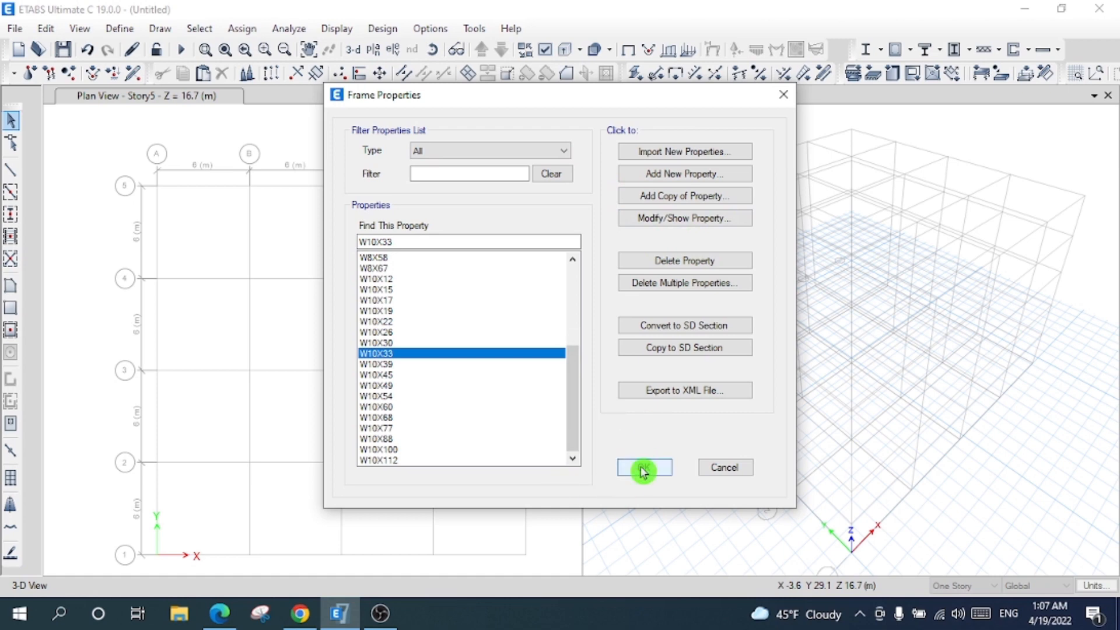
- Start a second steel I/wide-flange import with the list filtered to W shapes
click(119, 28)
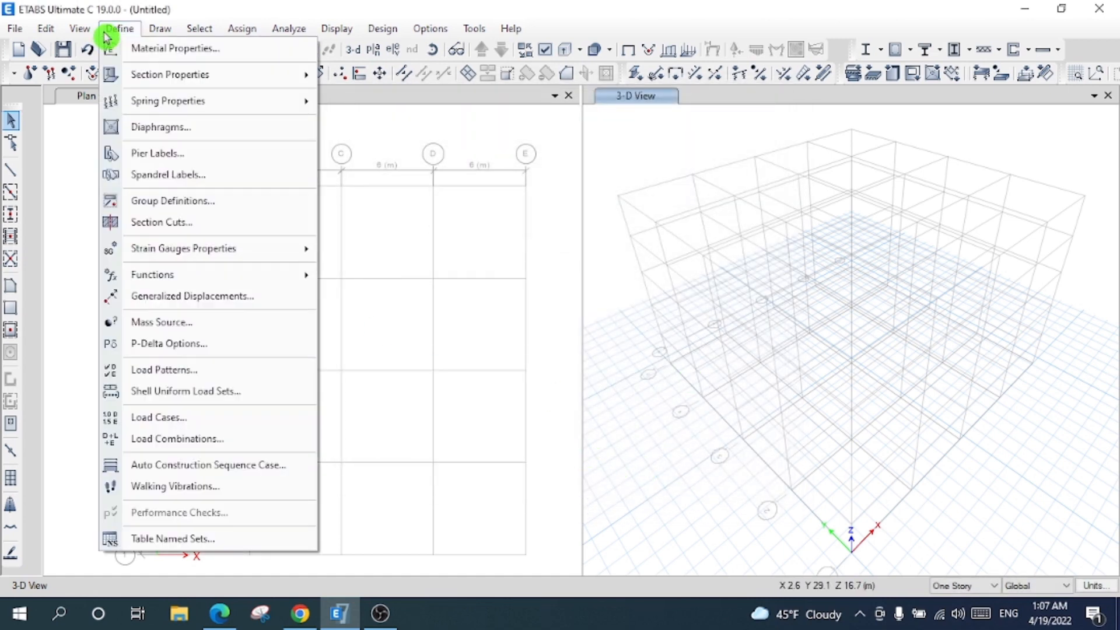
mouse_move(263, 88)
click(374, 76)
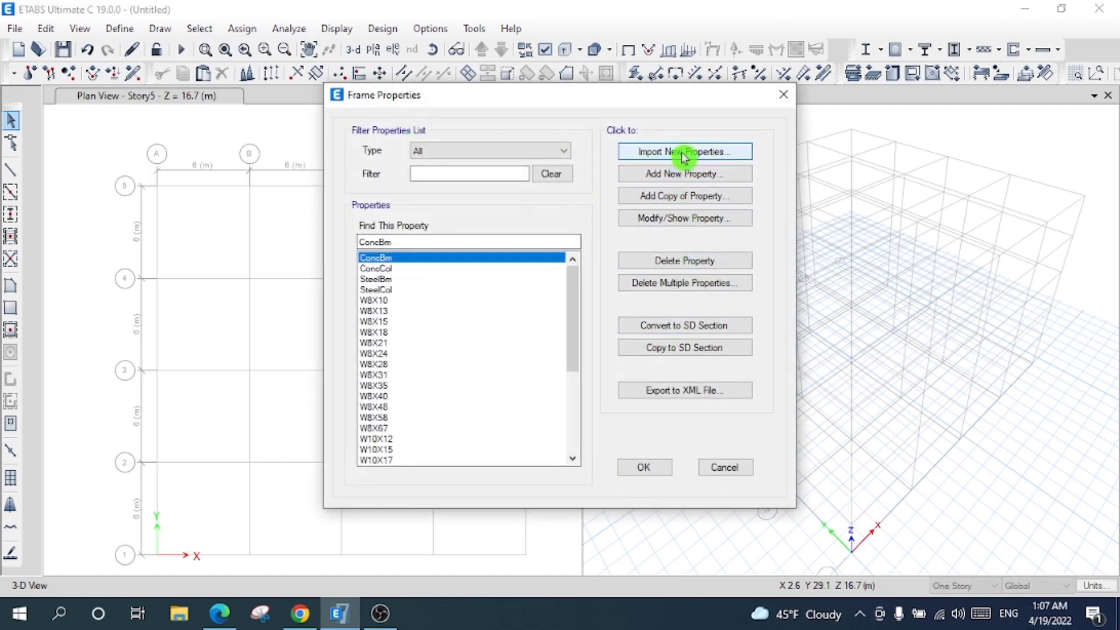
click(683, 154)
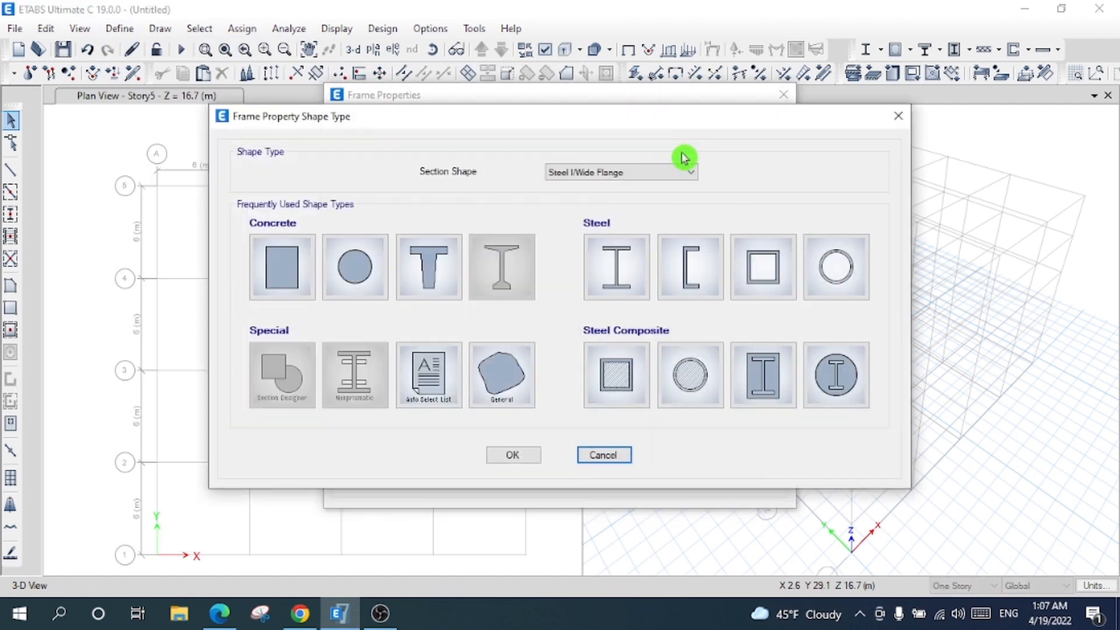
click(609, 279)
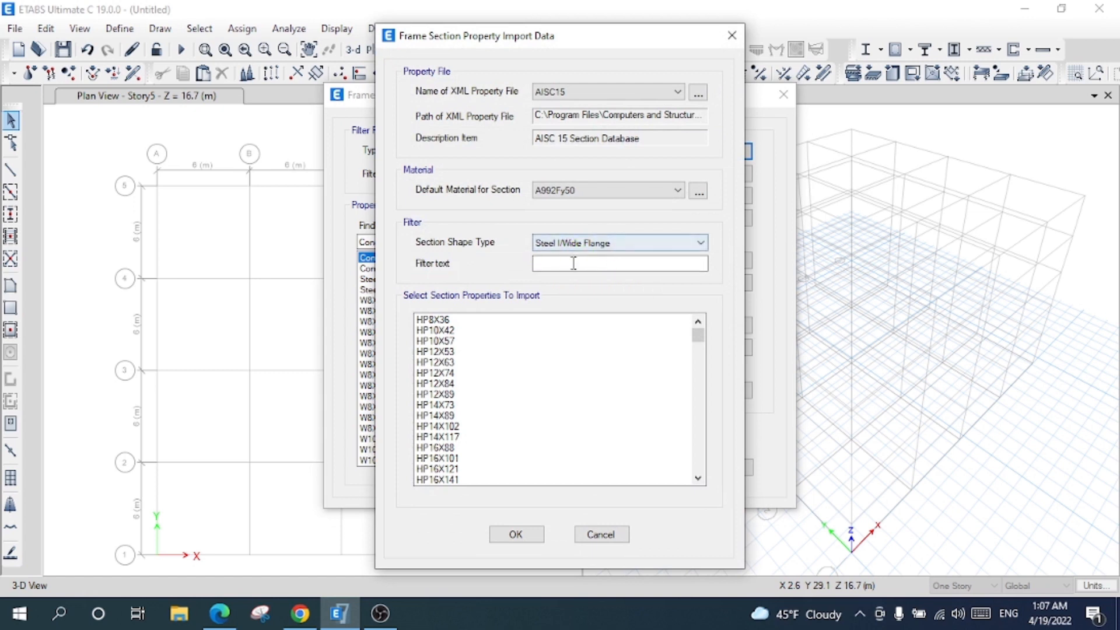
click(569, 264)
text(w)
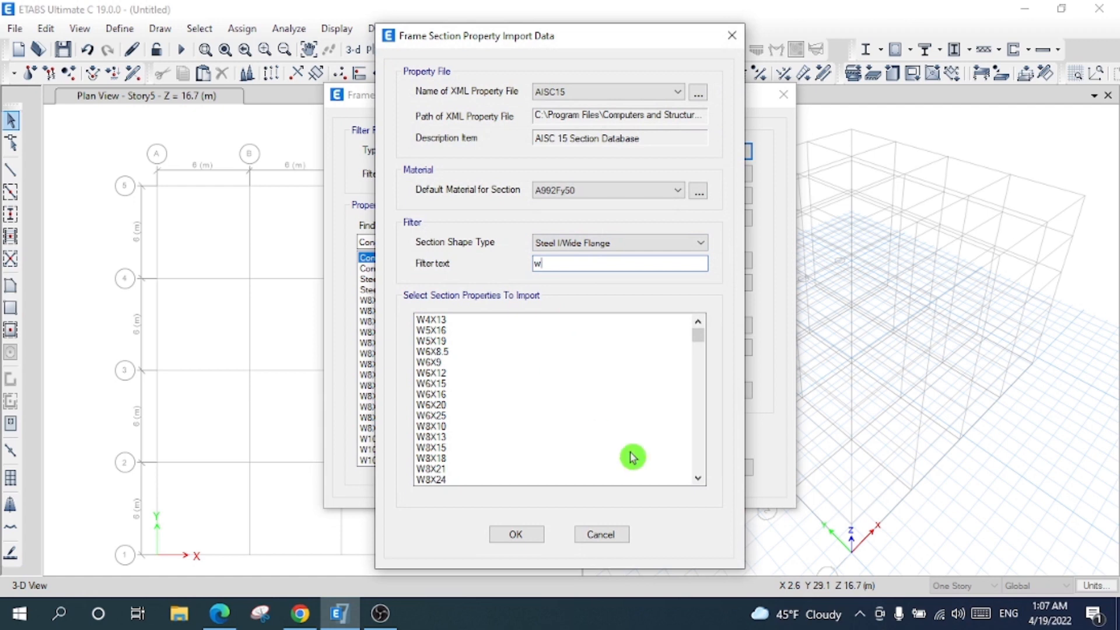
click(702, 485)
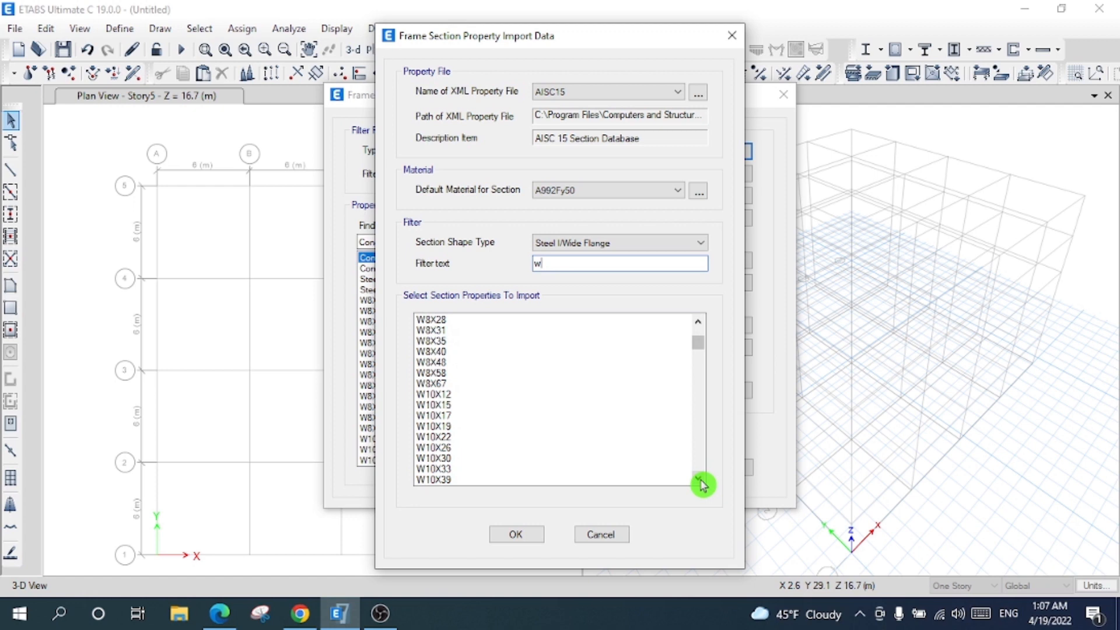
click(702, 484)
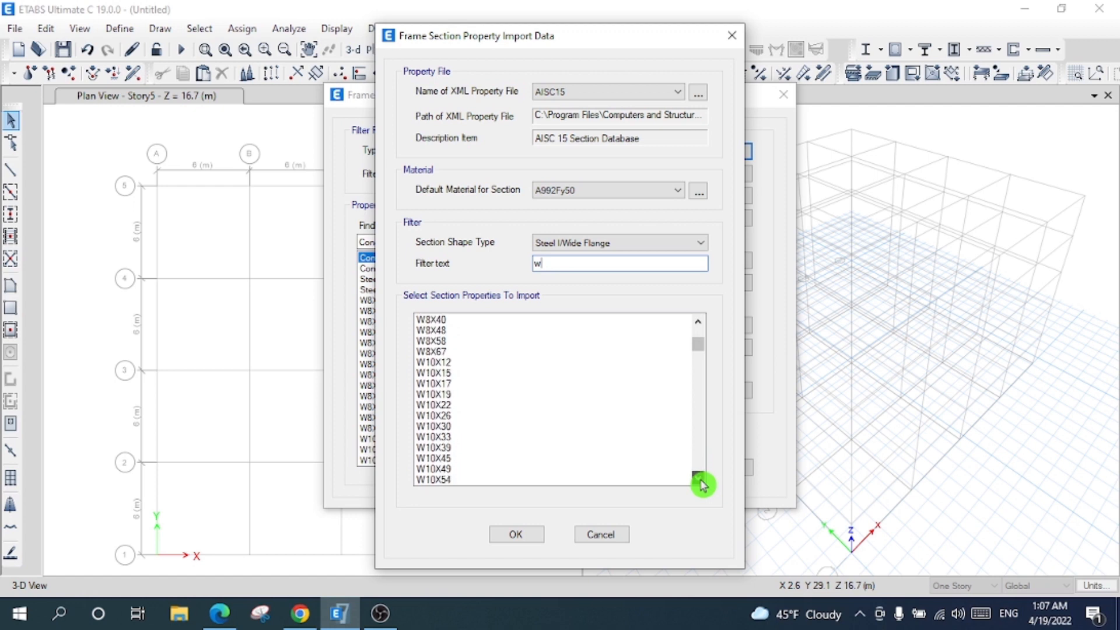
click(701, 484)
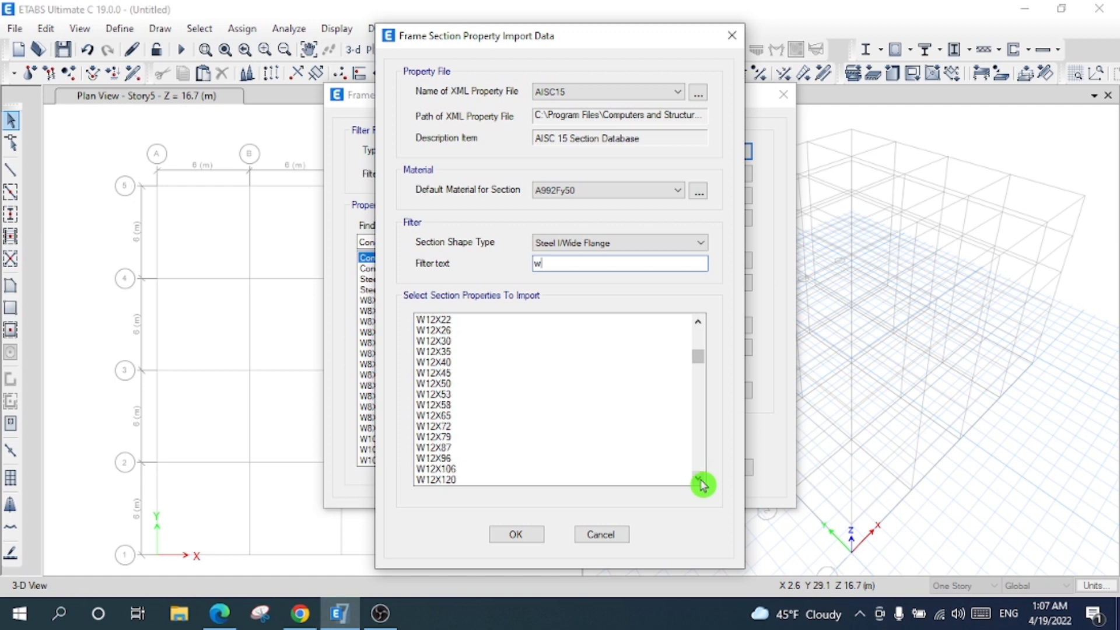
click(702, 484)
click(701, 484)
click(701, 484)
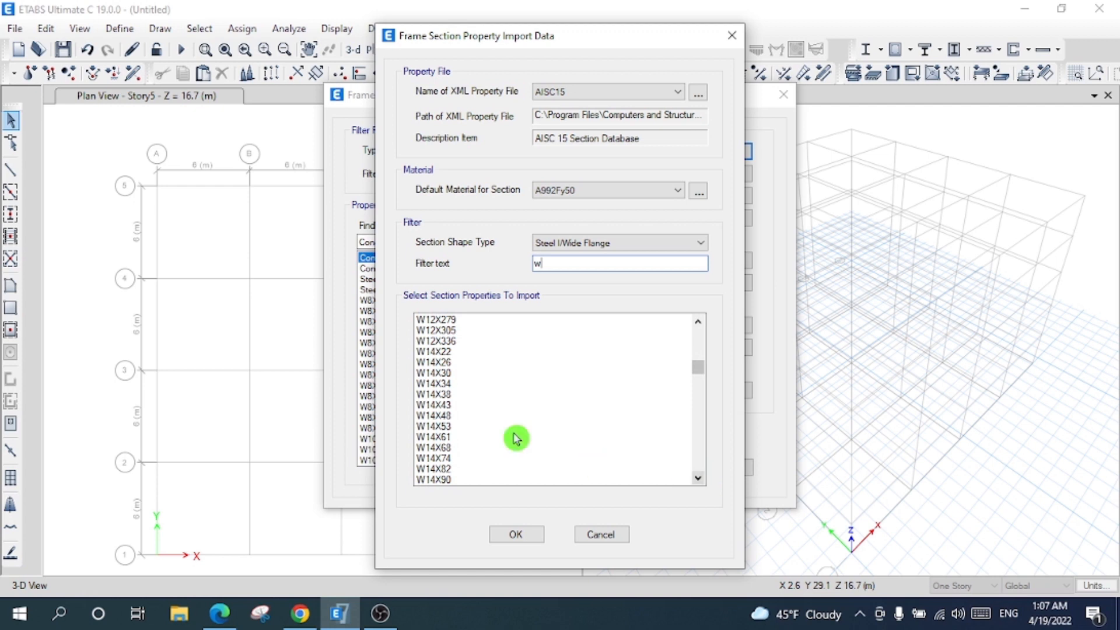
- Import W14X22 through W18X311 and accept the frame section list
click(433, 351)
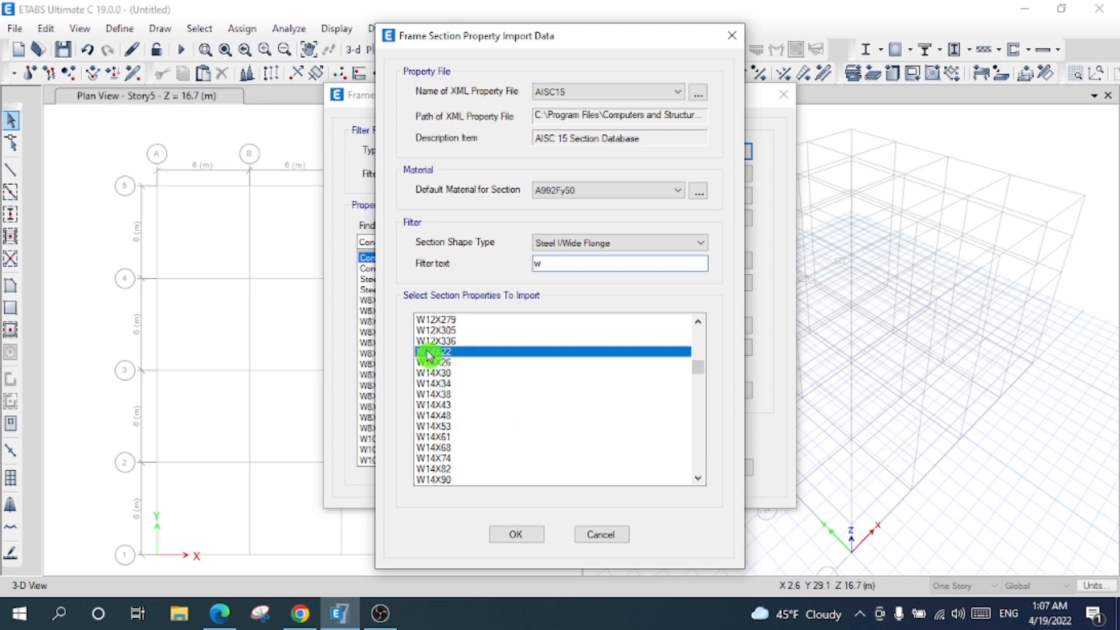
click(699, 480)
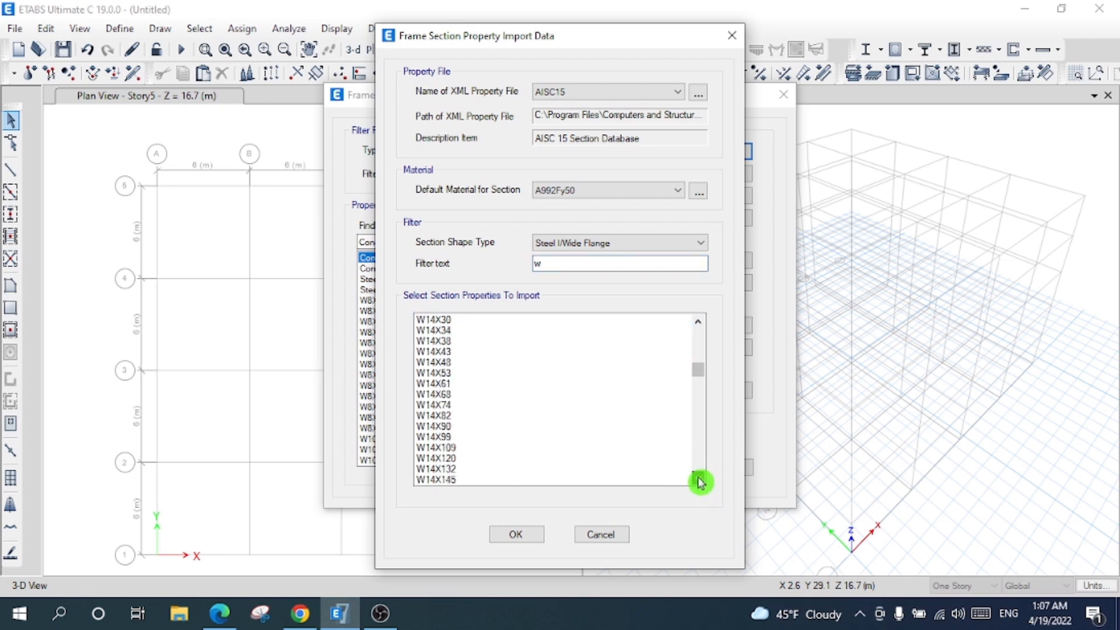
click(699, 480)
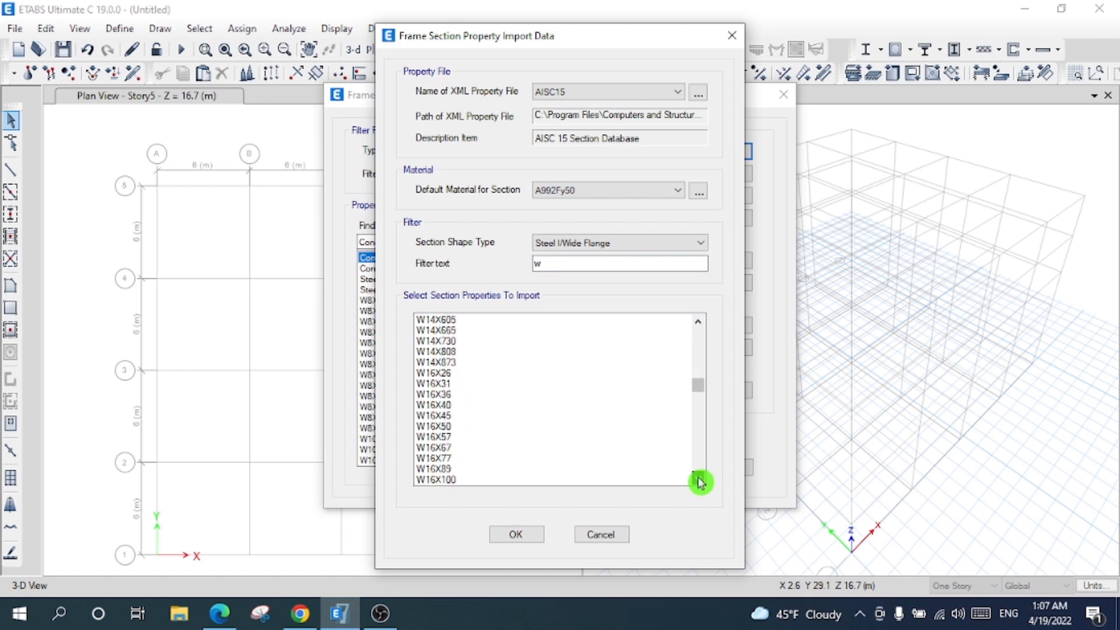
click(699, 480)
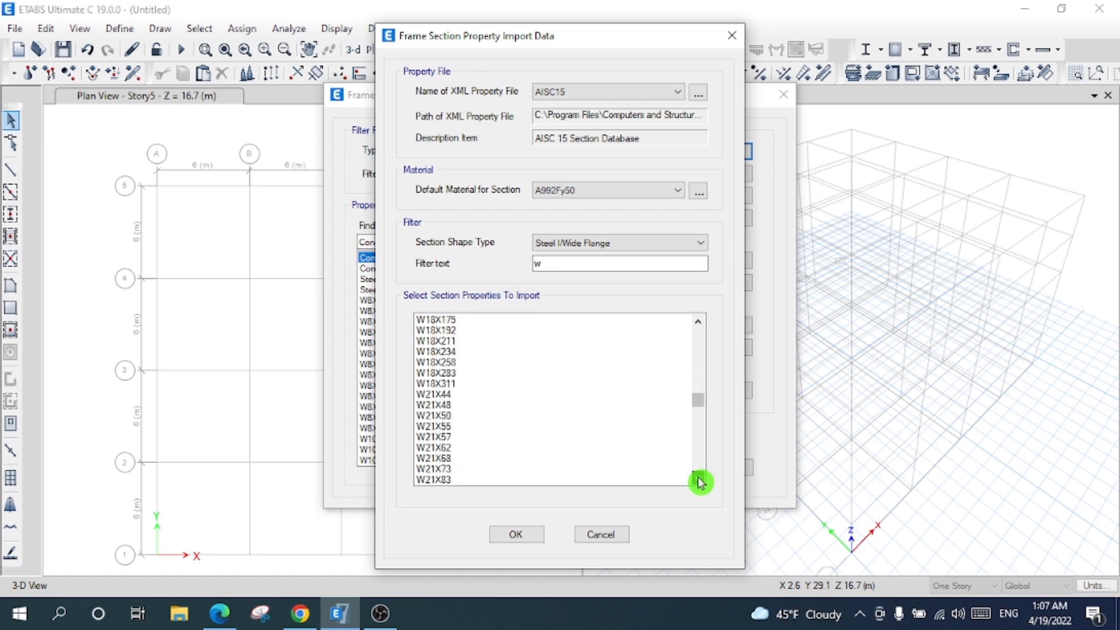
click(699, 322)
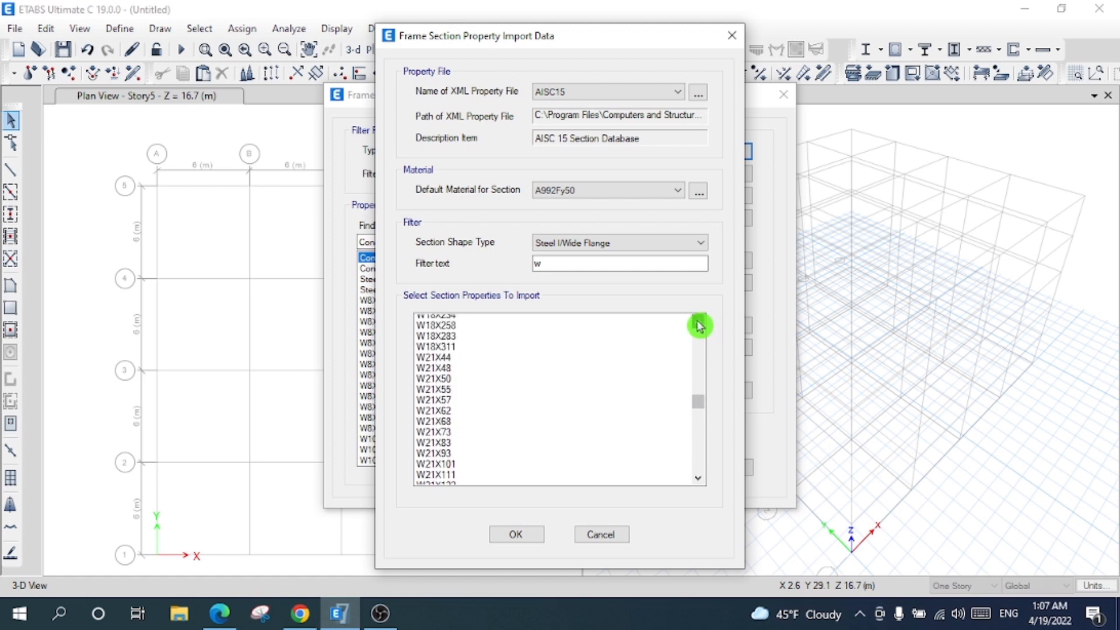
shift+click(452, 344)
shift+click(454, 353)
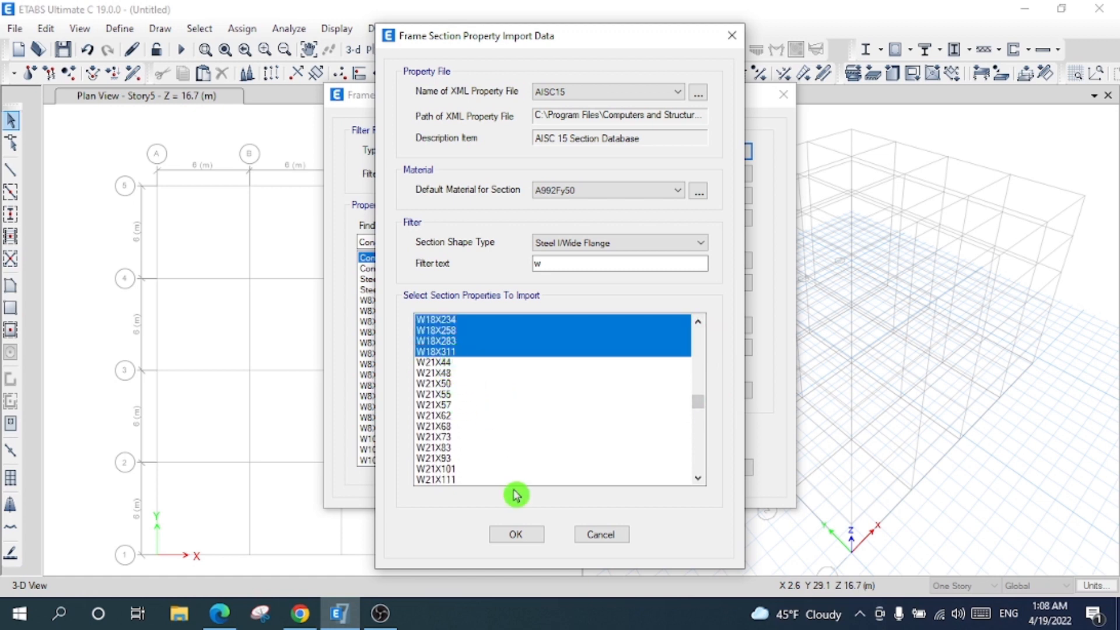
click(516, 534)
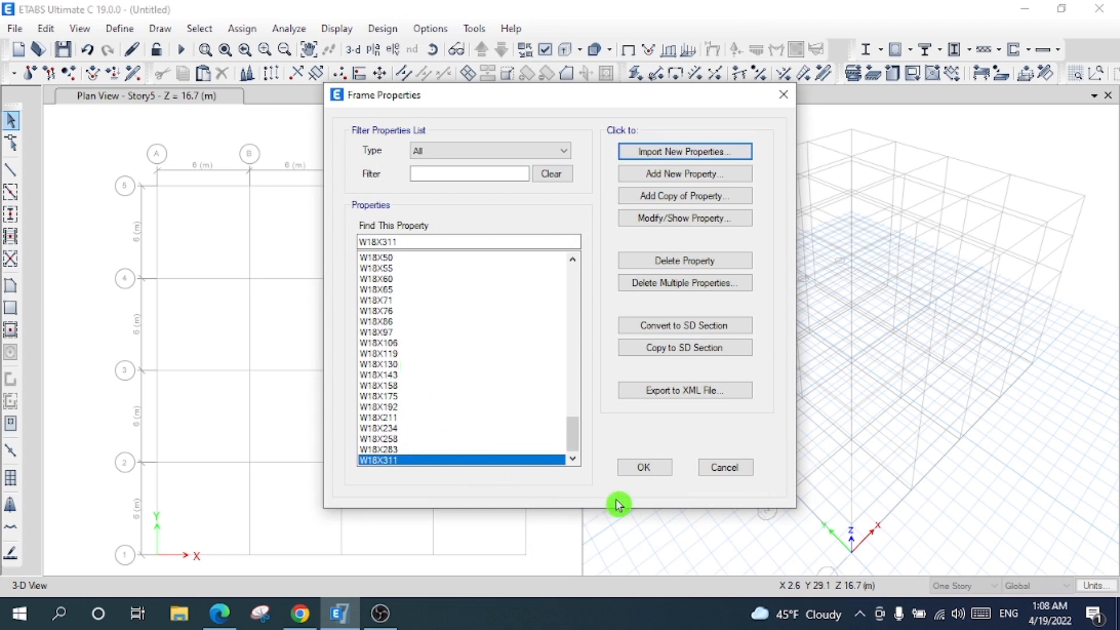
drag(427, 355, 428, 449)
drag(427, 397, 408, 470)
drag(425, 362, 421, 477)
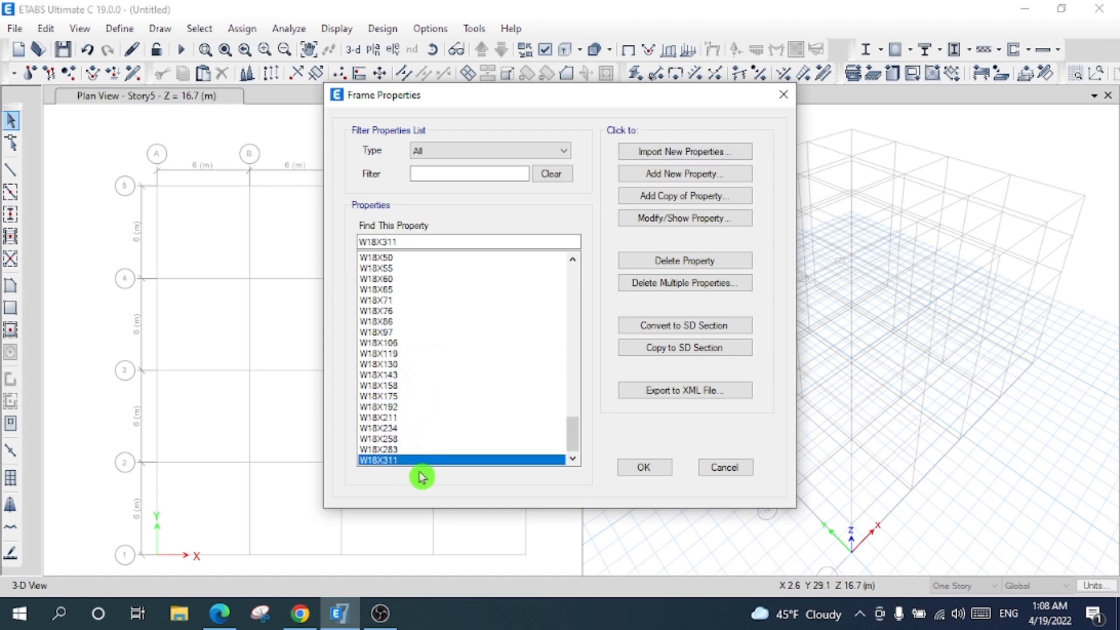
click(641, 469)
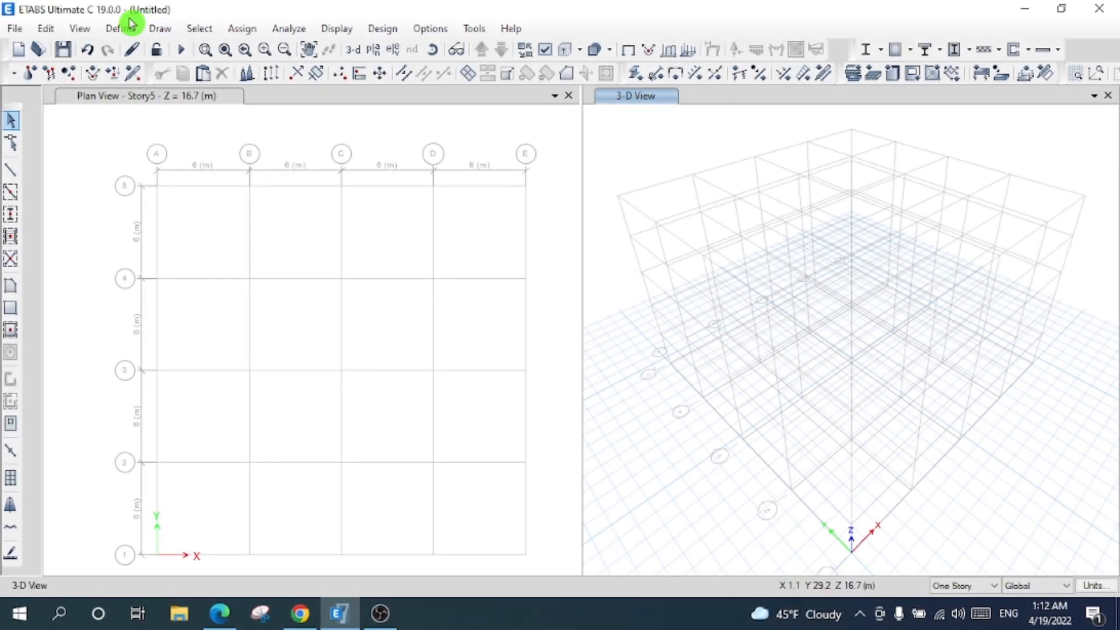
- Add an Auto Select List frame section named 'Auto Primary Beams', keeping Steel and Auto Select
click(127, 27)
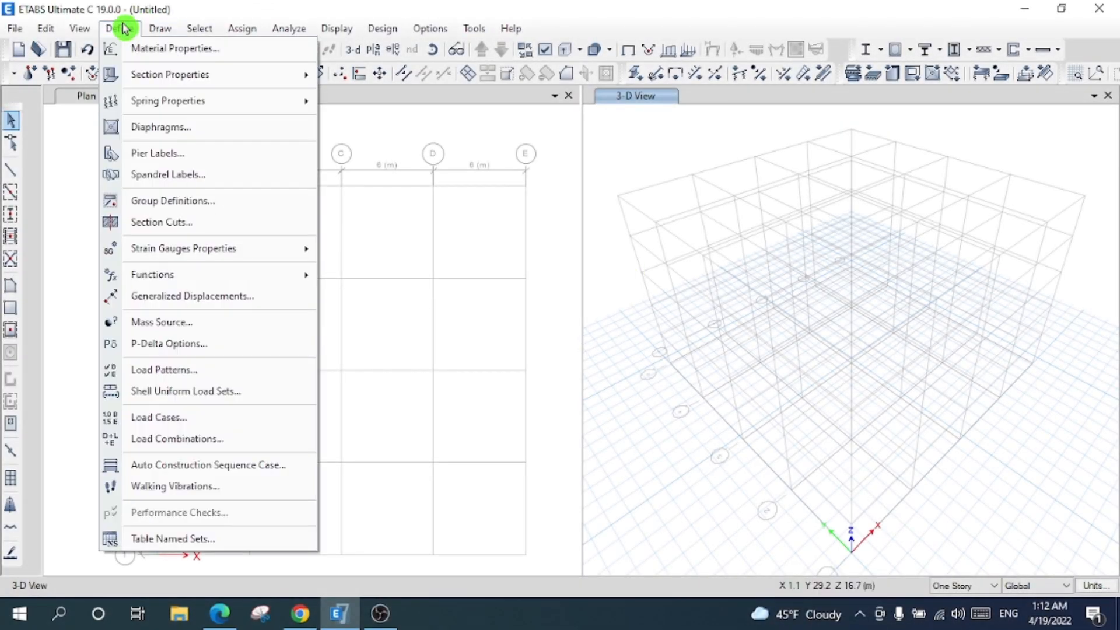
mouse_move(200, 74)
click(376, 74)
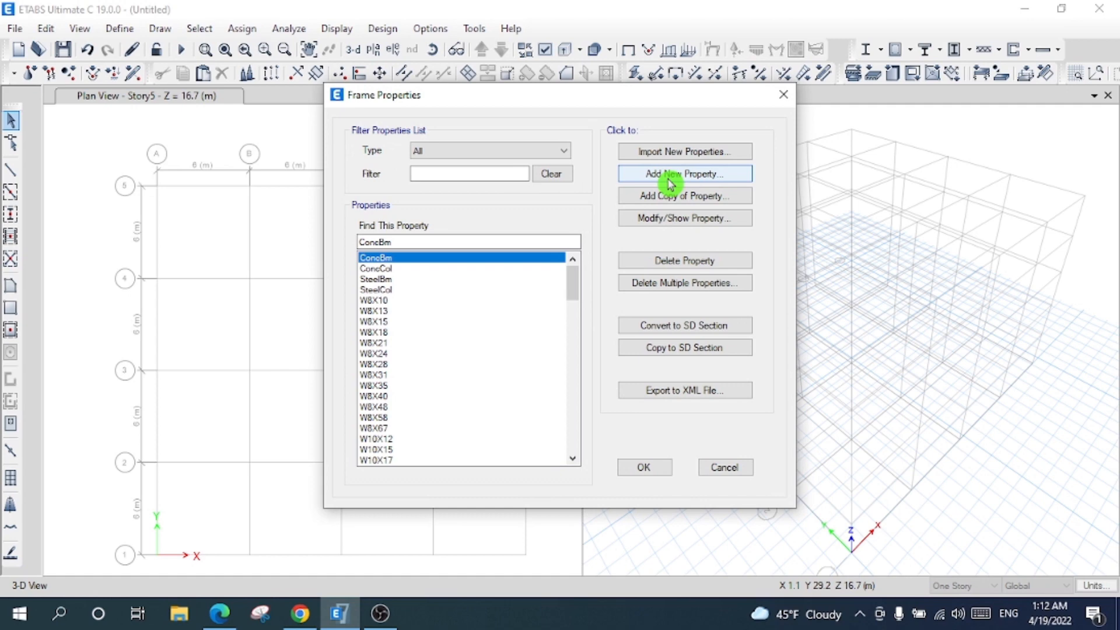
click(670, 184)
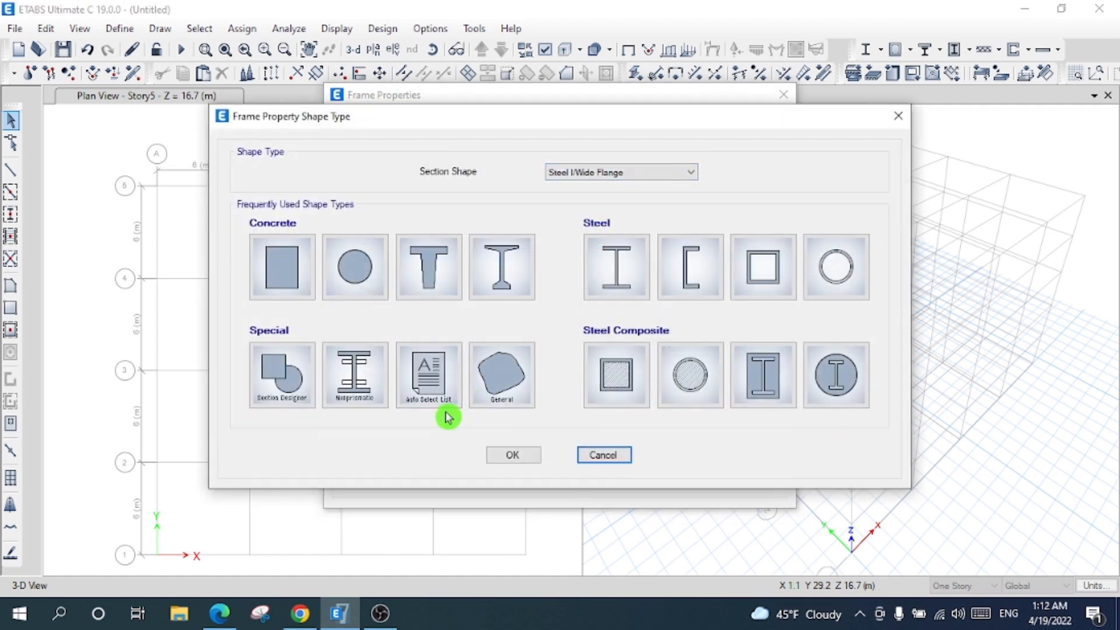
click(431, 382)
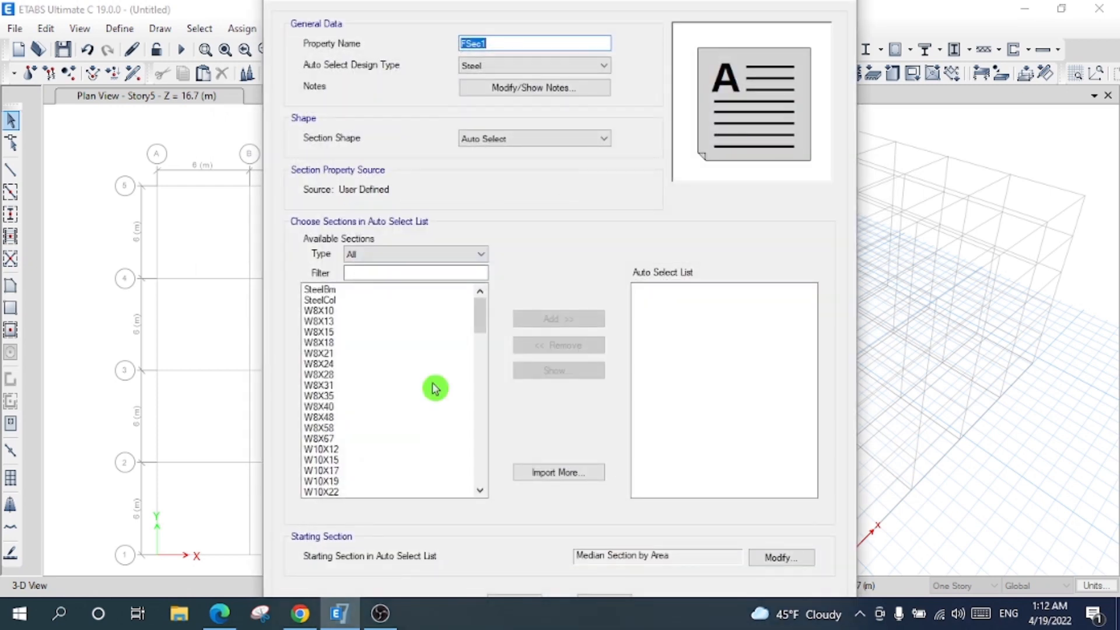
text(Auto Primary Beams)
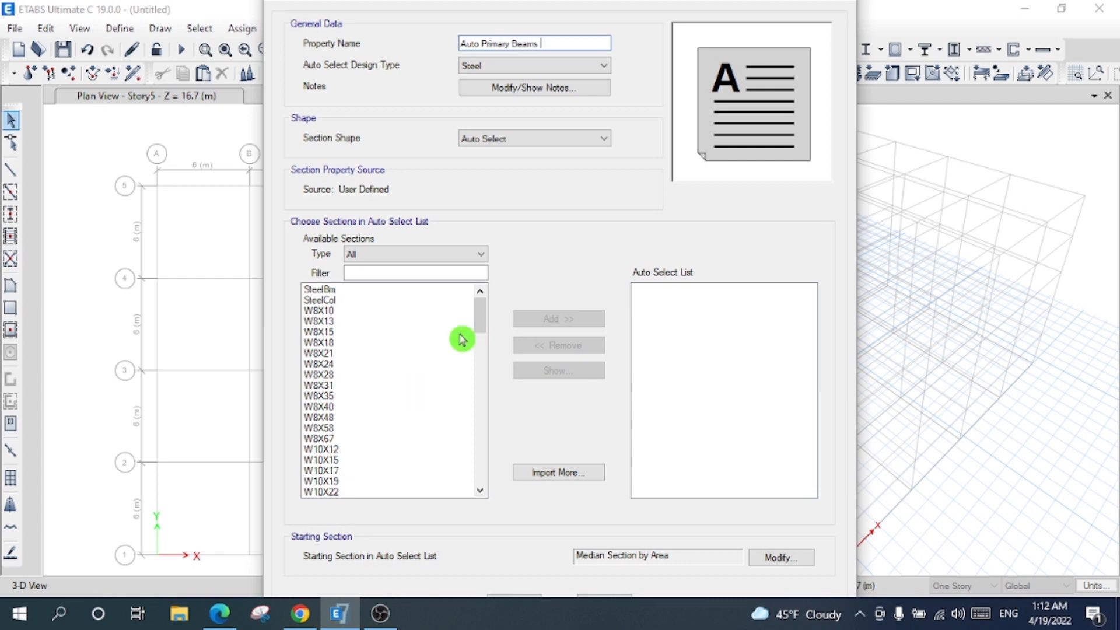
click(520, 45)
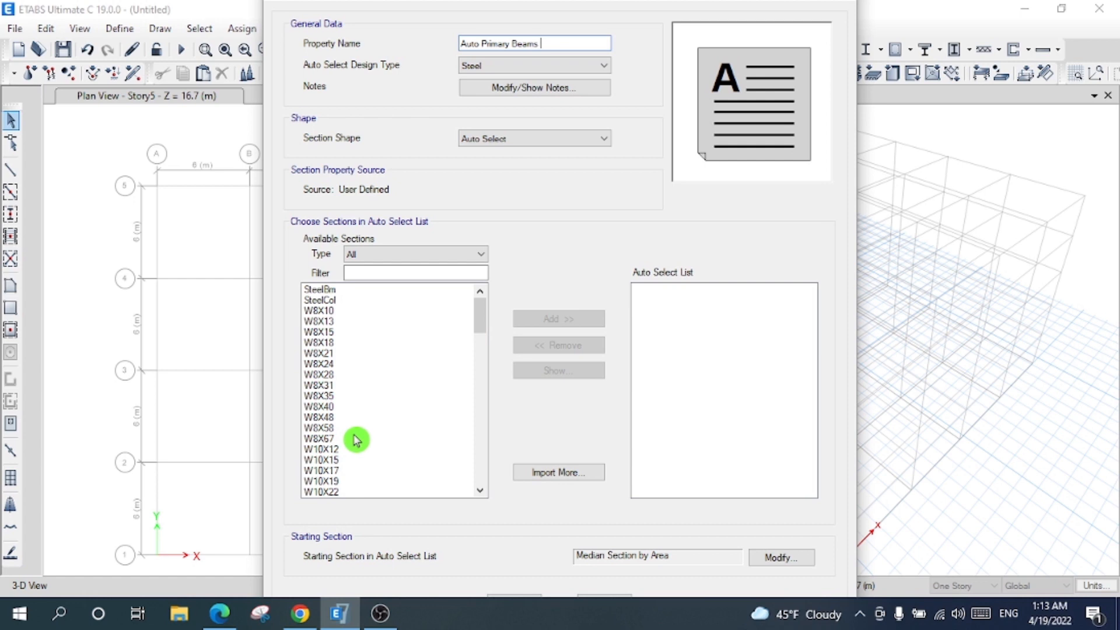
drag(546, 40, 461, 36)
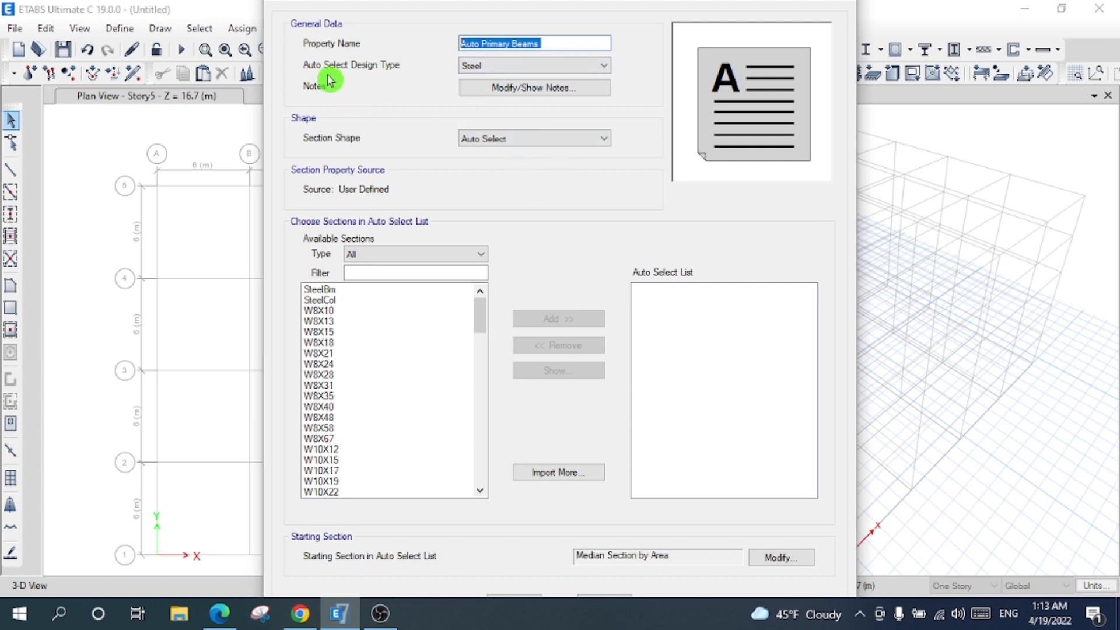
click(505, 71)
click(506, 72)
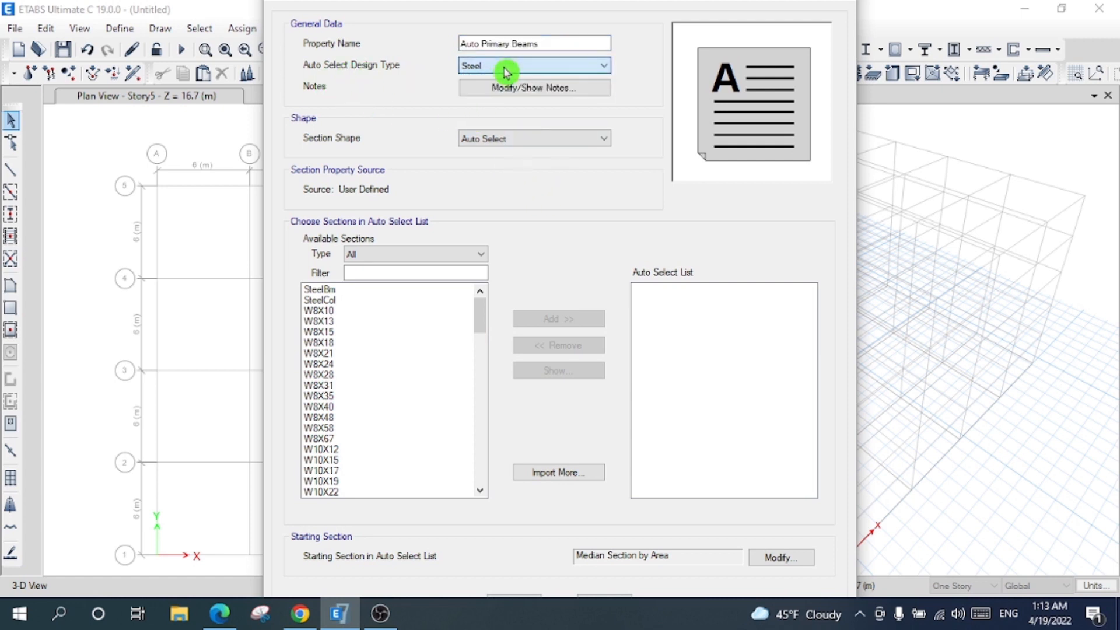
click(534, 140)
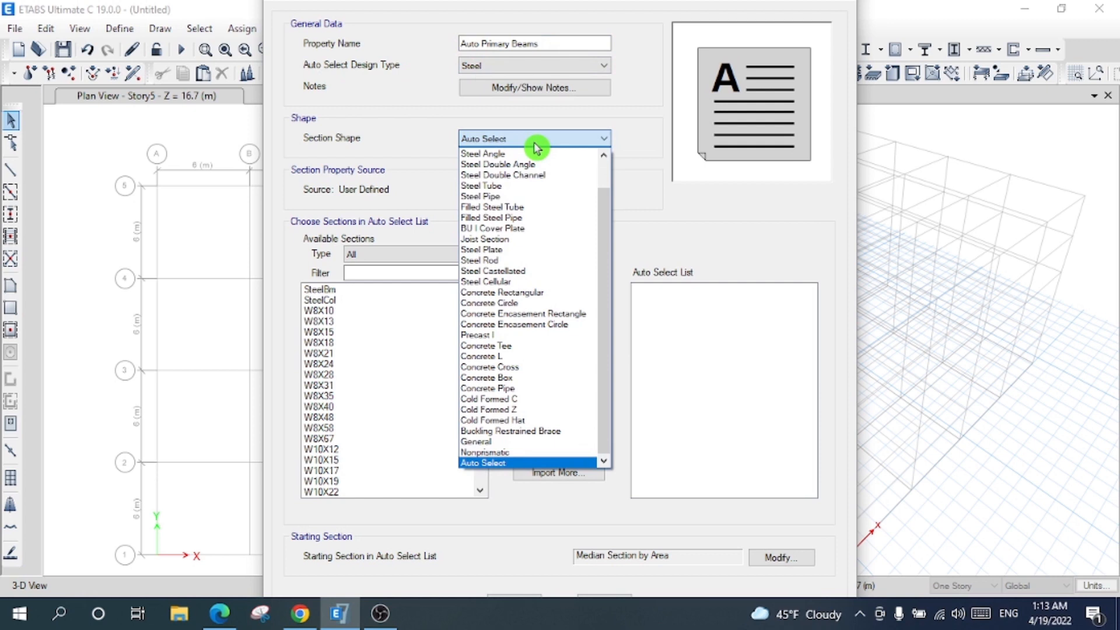
click(535, 142)
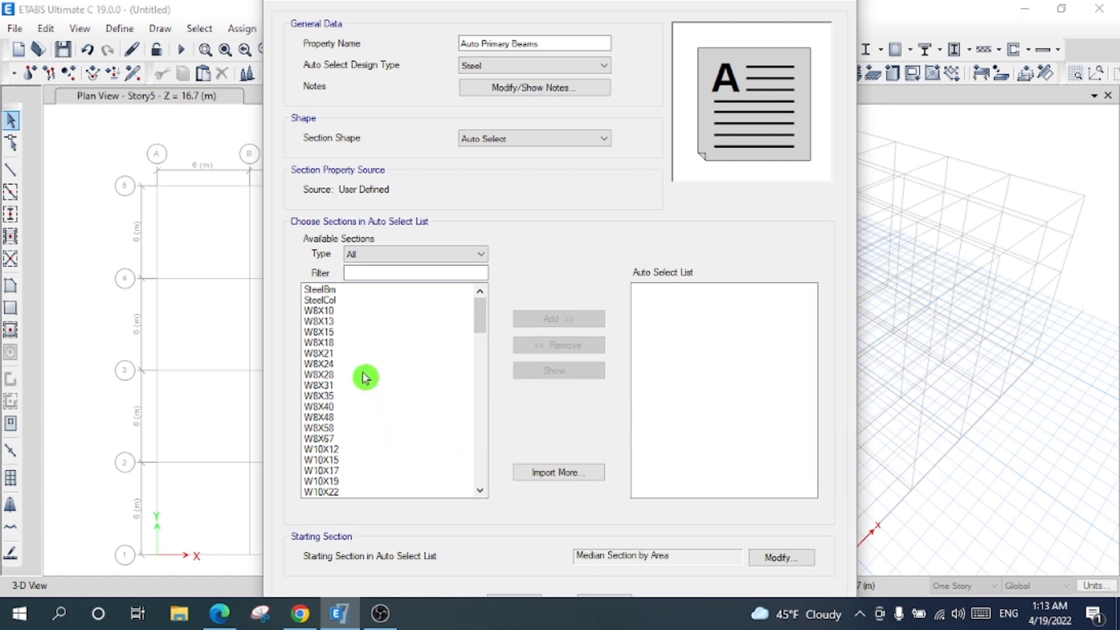
- Filter the available sections to W shapes
click(484, 490)
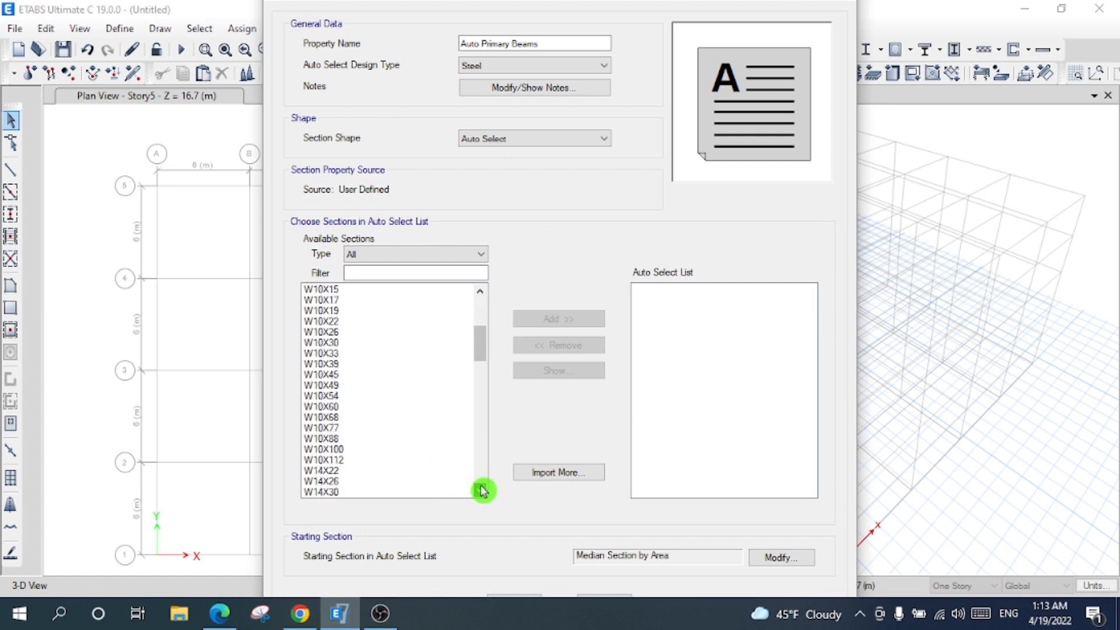
click(383, 274)
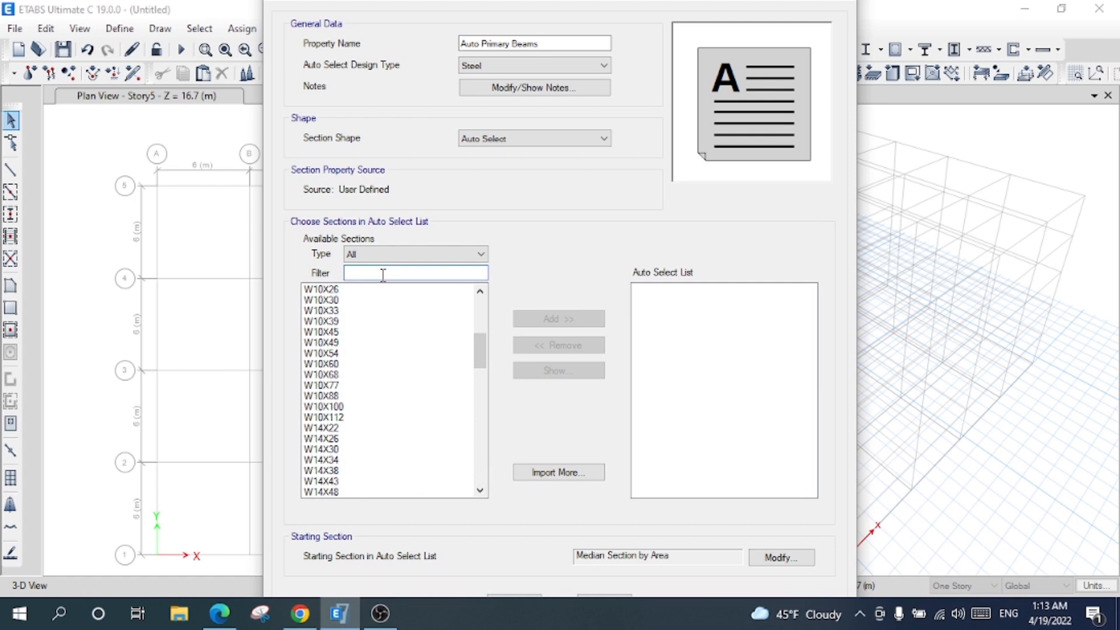
text(w14)
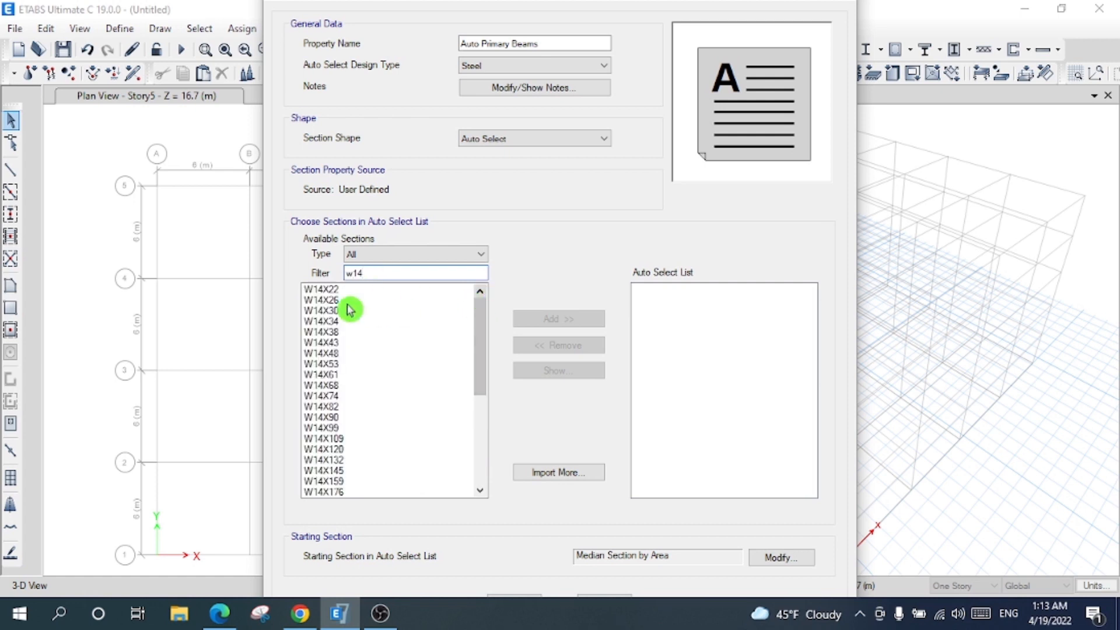
drag(324, 289, 386, 519)
click(411, 273)
key(BackSpace)
key(BackSpace)
key(BackSpace)
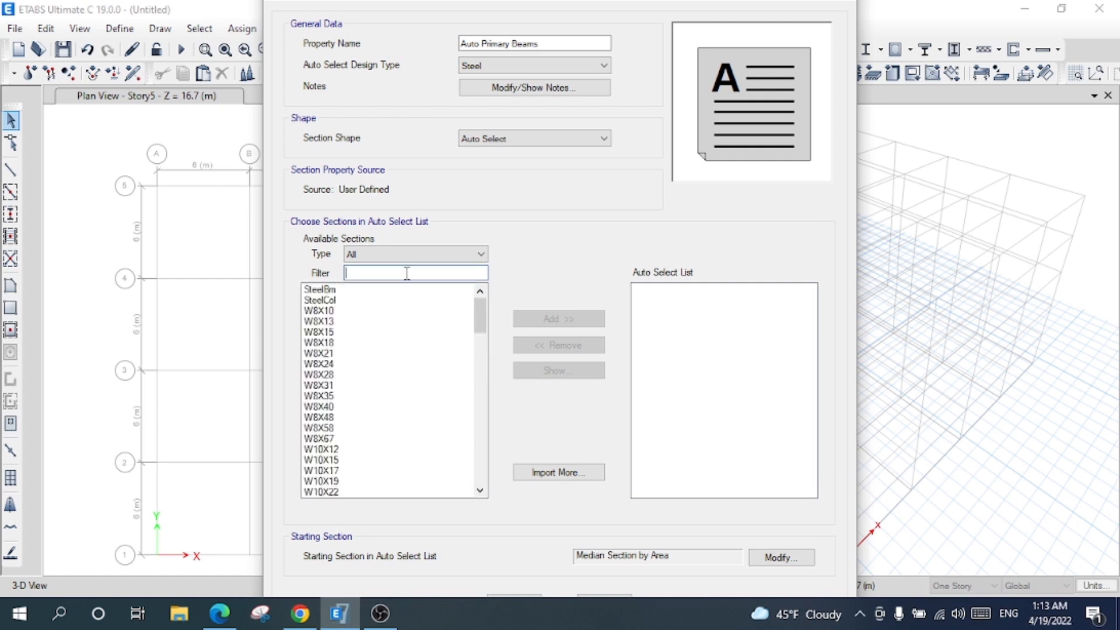
text(W)
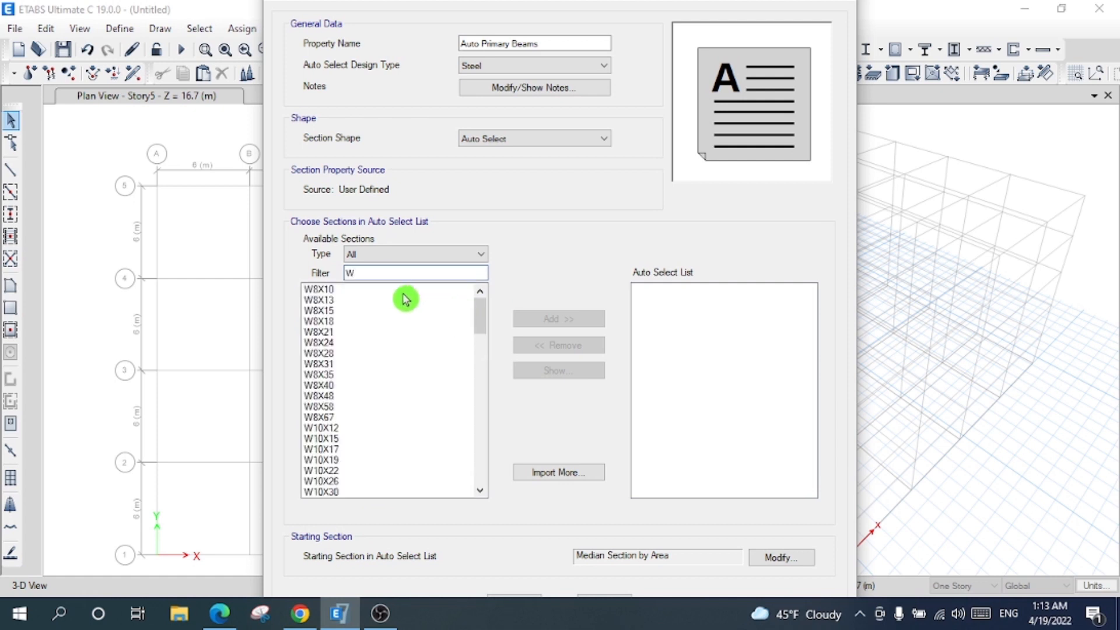
- Add the W sections starting at W14X22 to the list and save Auto Primary Beams
click(479, 490)
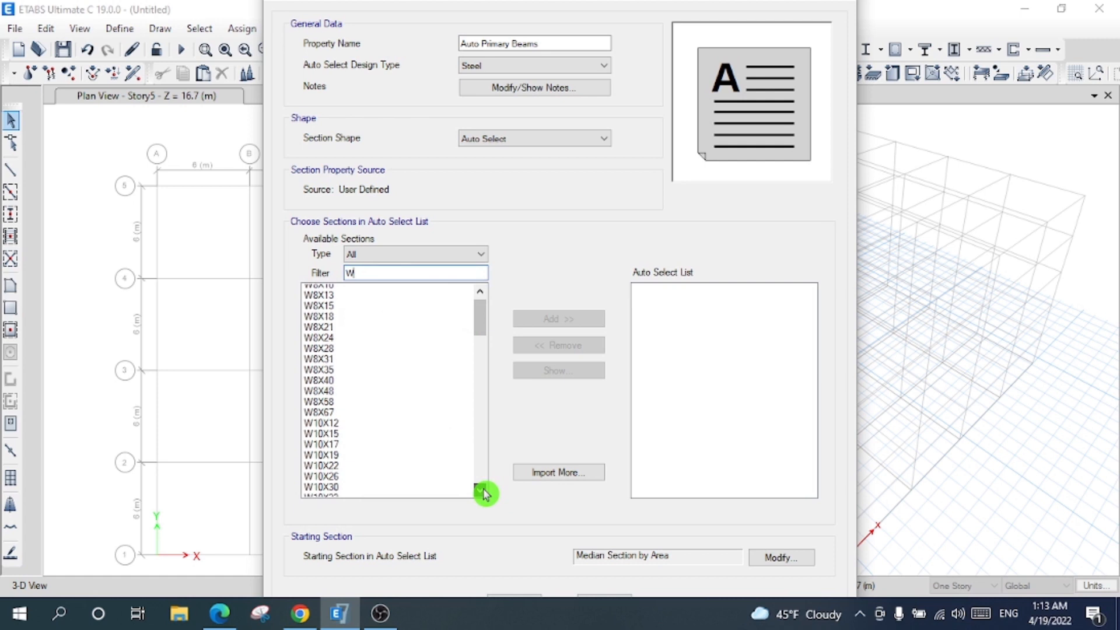
click(480, 490)
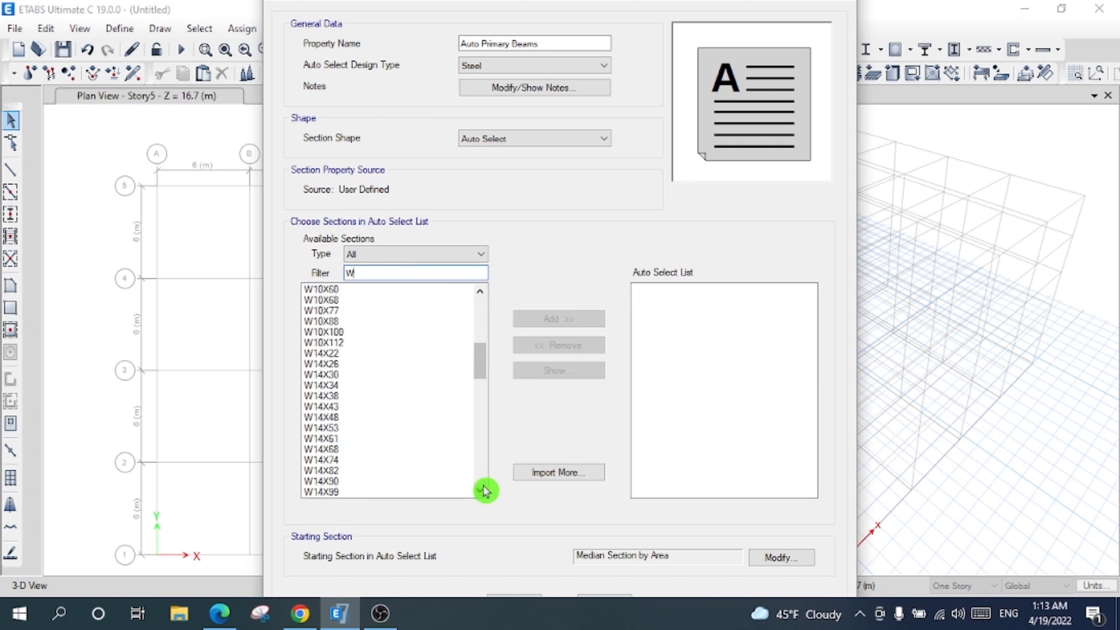
shift+drag(332, 360, 354, 404)
click(357, 395)
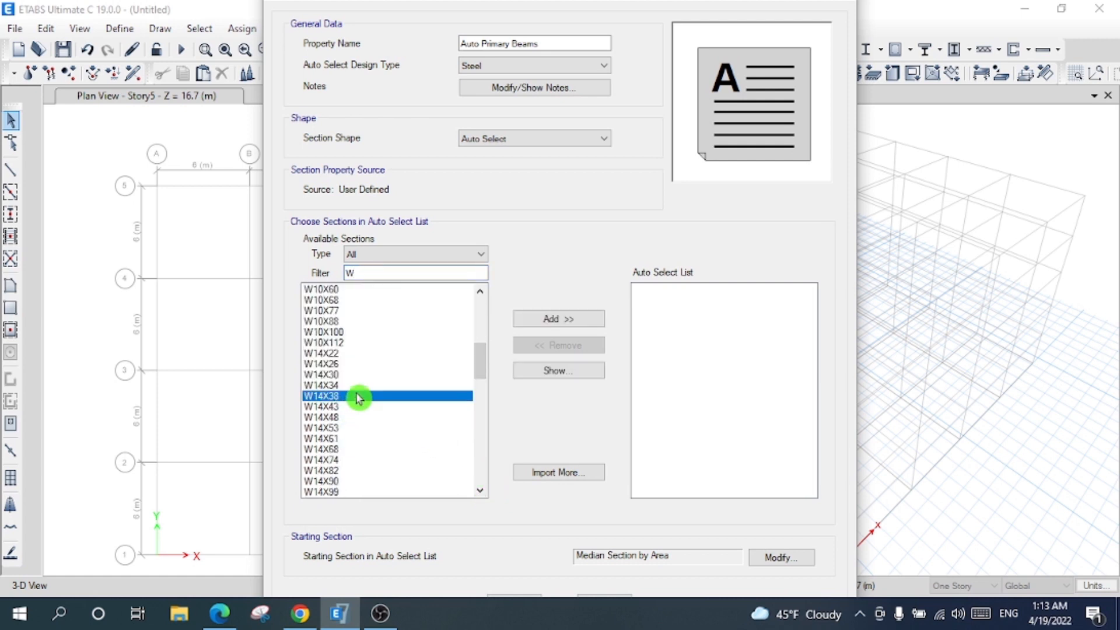
click(339, 364)
drag(344, 354, 365, 533)
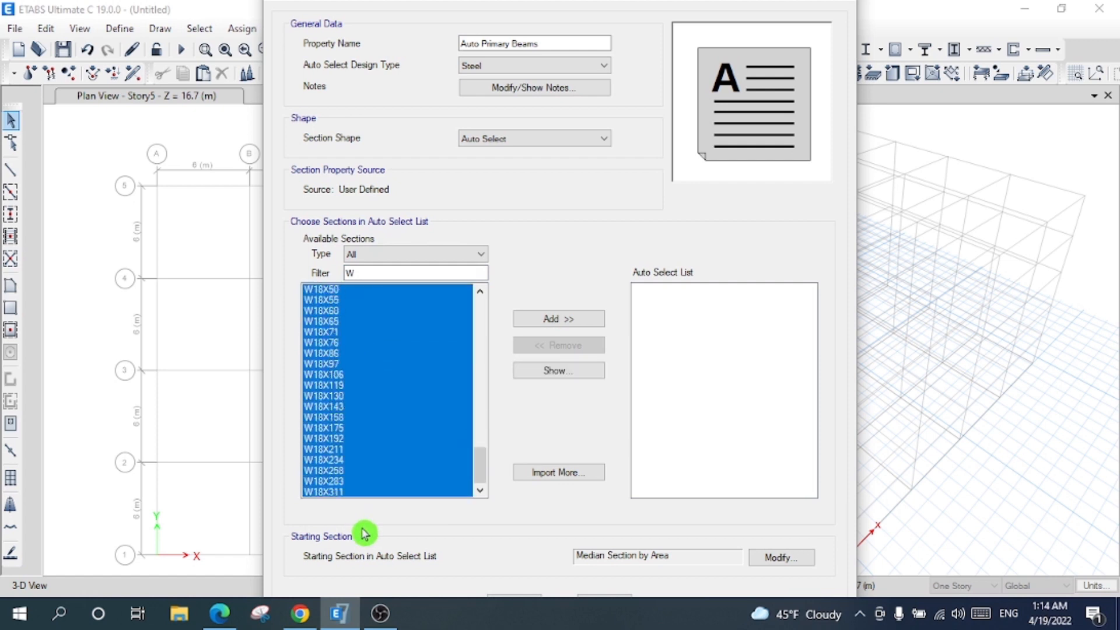
click(553, 321)
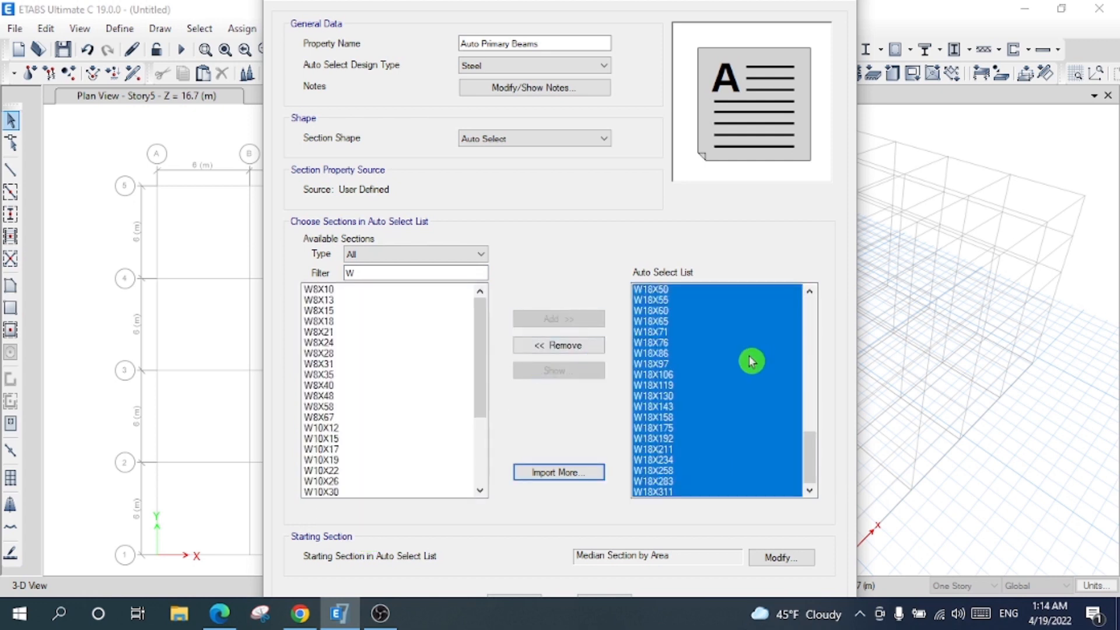
drag(807, 418, 765, 283)
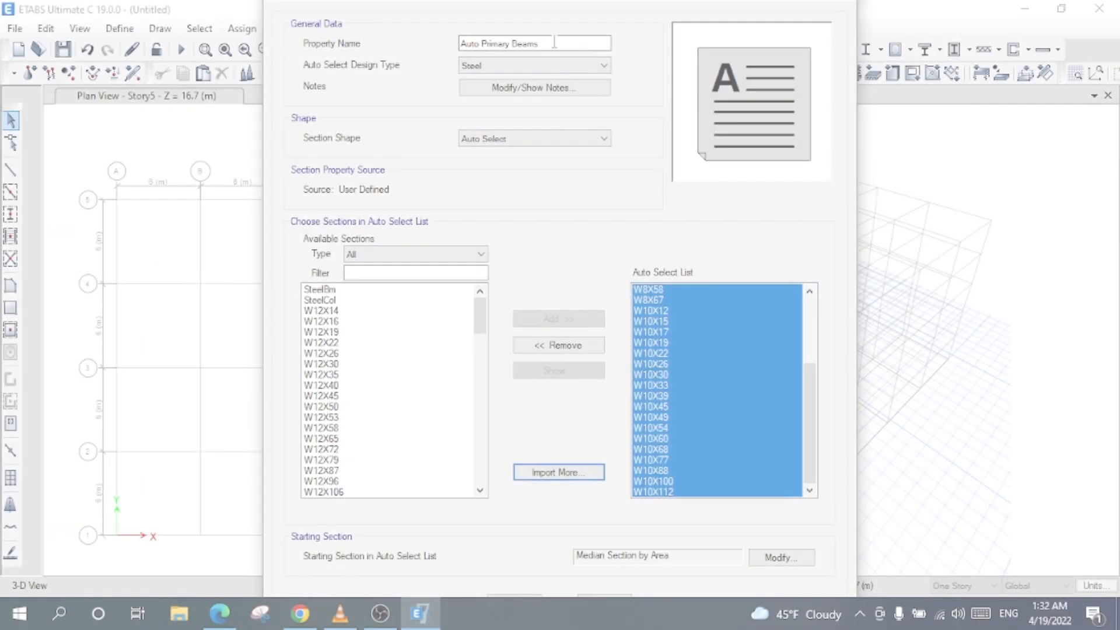
click(554, 43)
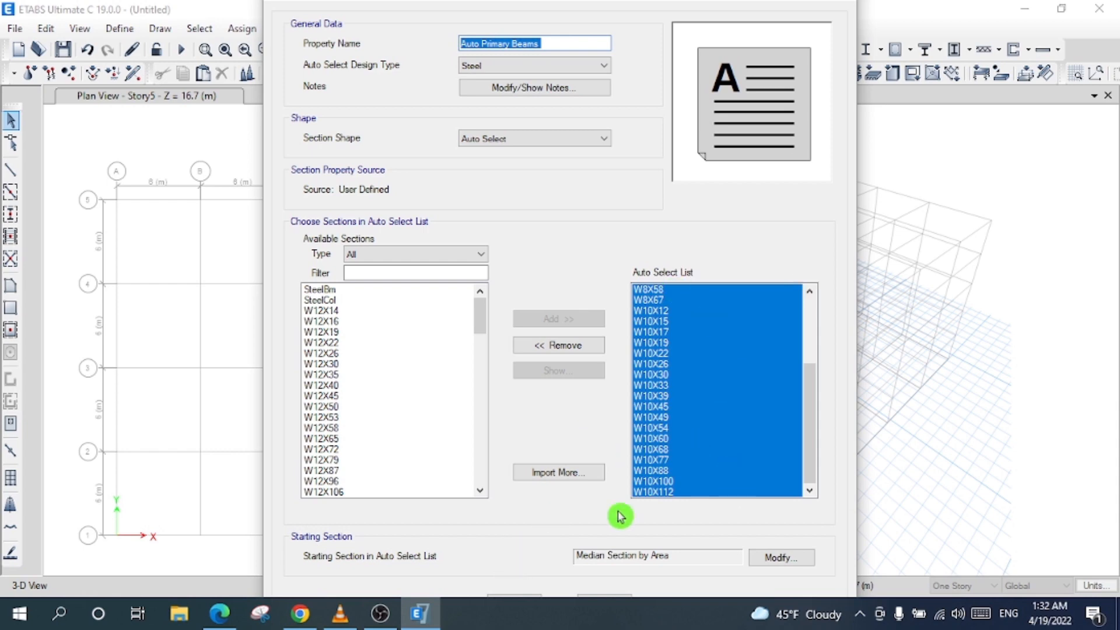
click(517, 593)
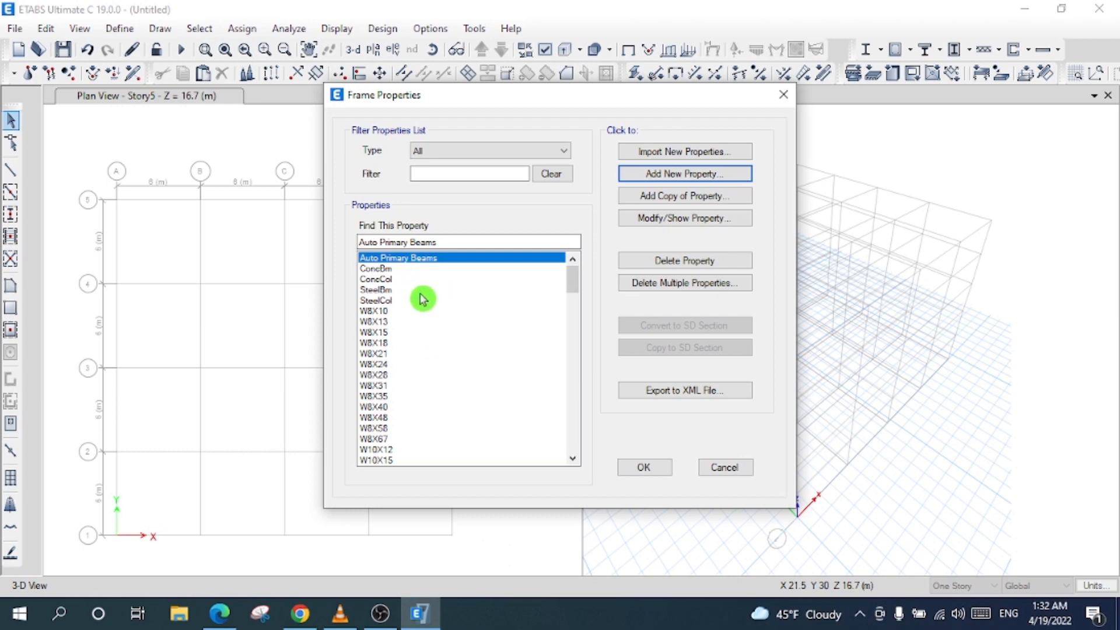
- Add another auto-select steel frame section named 'Auto Secondary Beams'
click(683, 175)
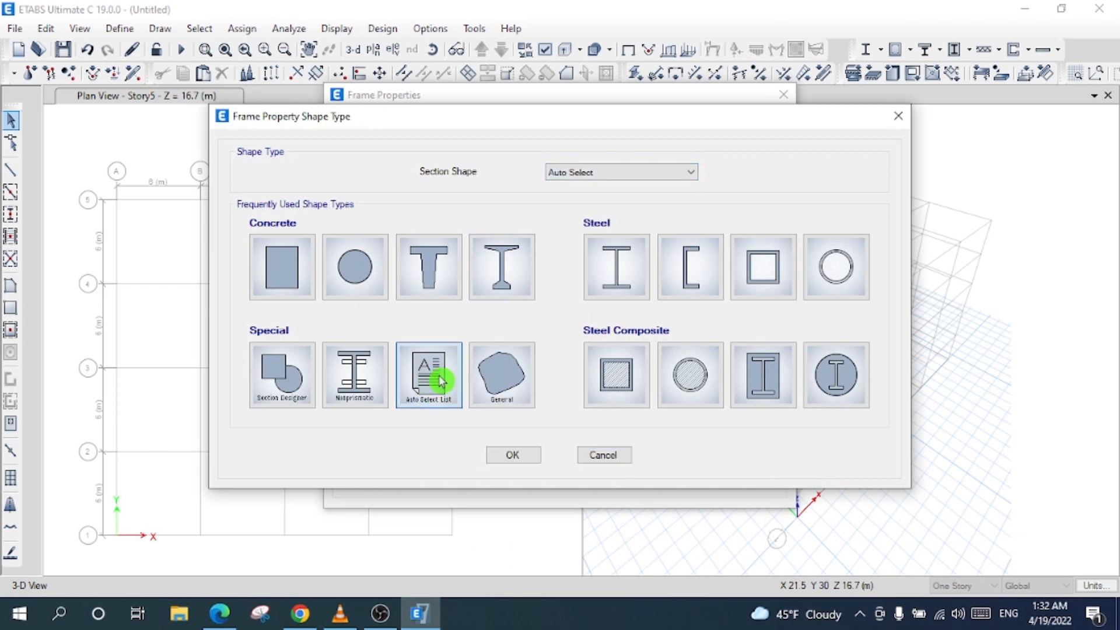
click(438, 379)
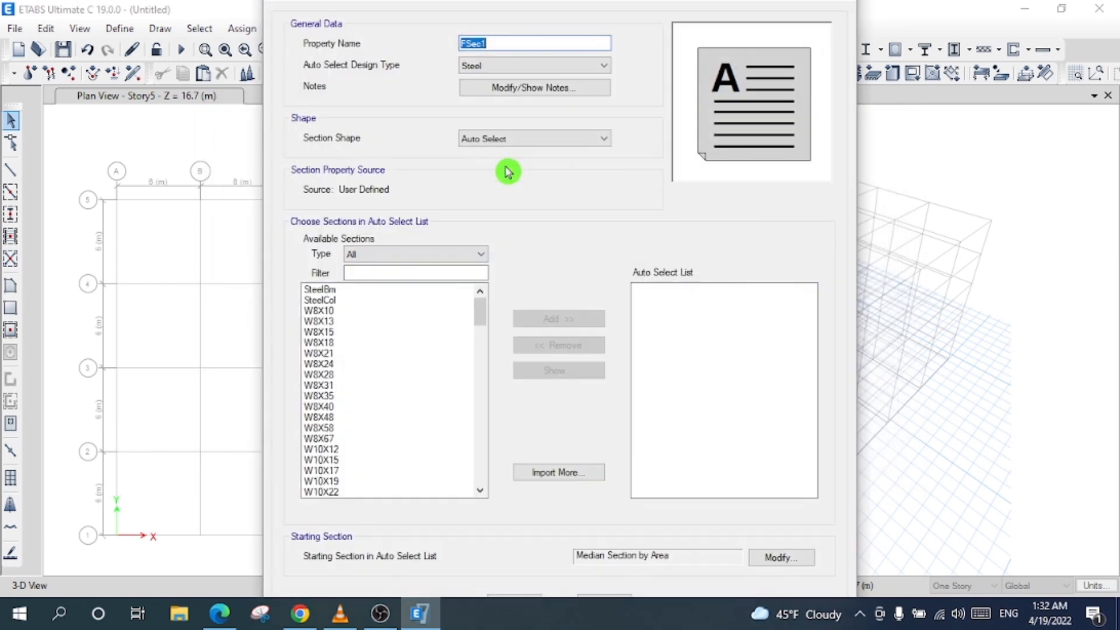
text(Auto)
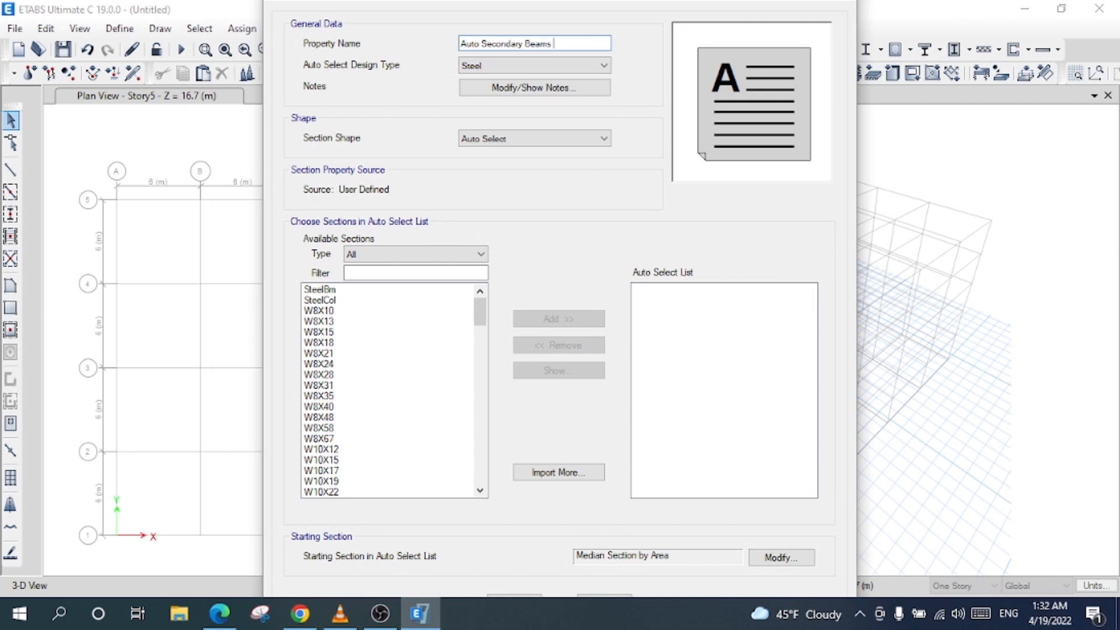
click(528, 68)
click(530, 78)
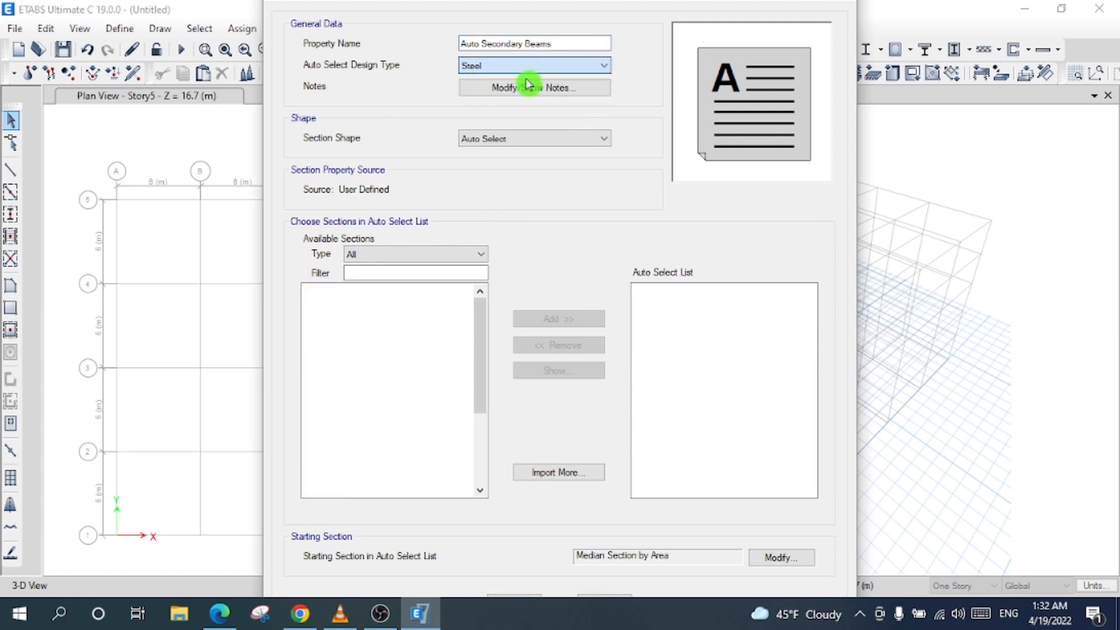
drag(479, 312, 483, 341)
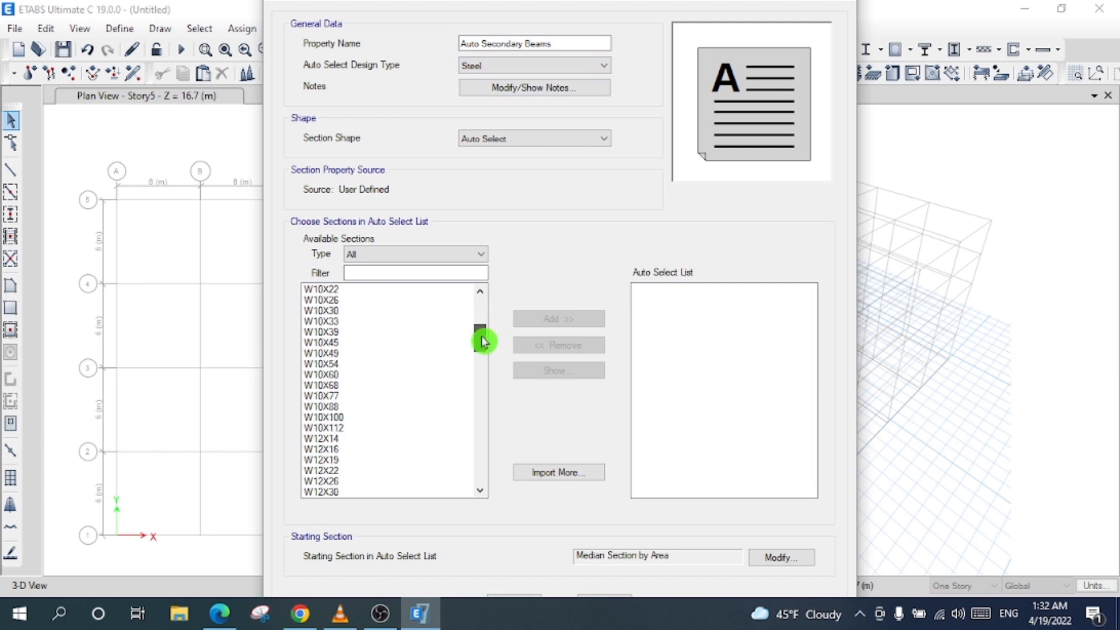
drag(481, 341, 482, 342)
- Add the W sections from W12X14 downward to its auto-select list and confirm it
drag(333, 419, 345, 552)
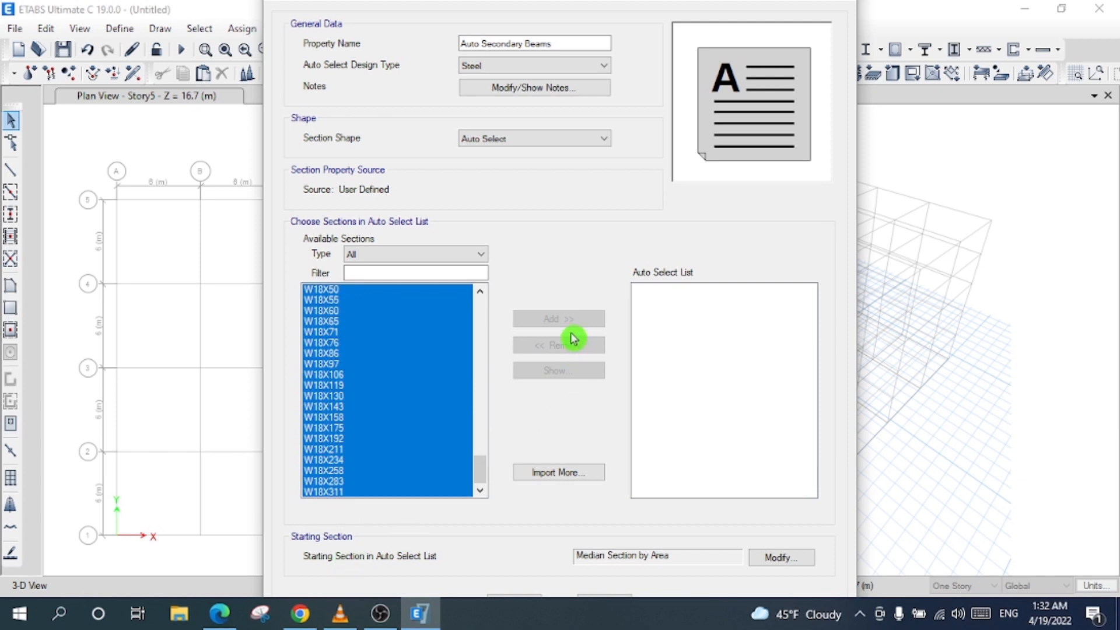
drag(482, 469, 474, 352)
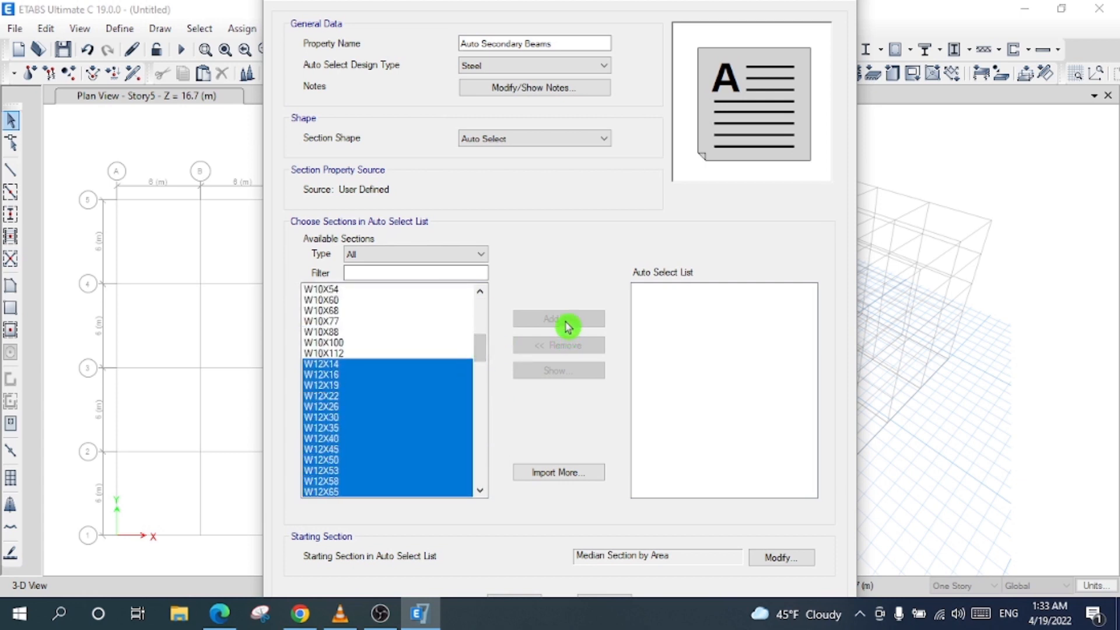
click(401, 364)
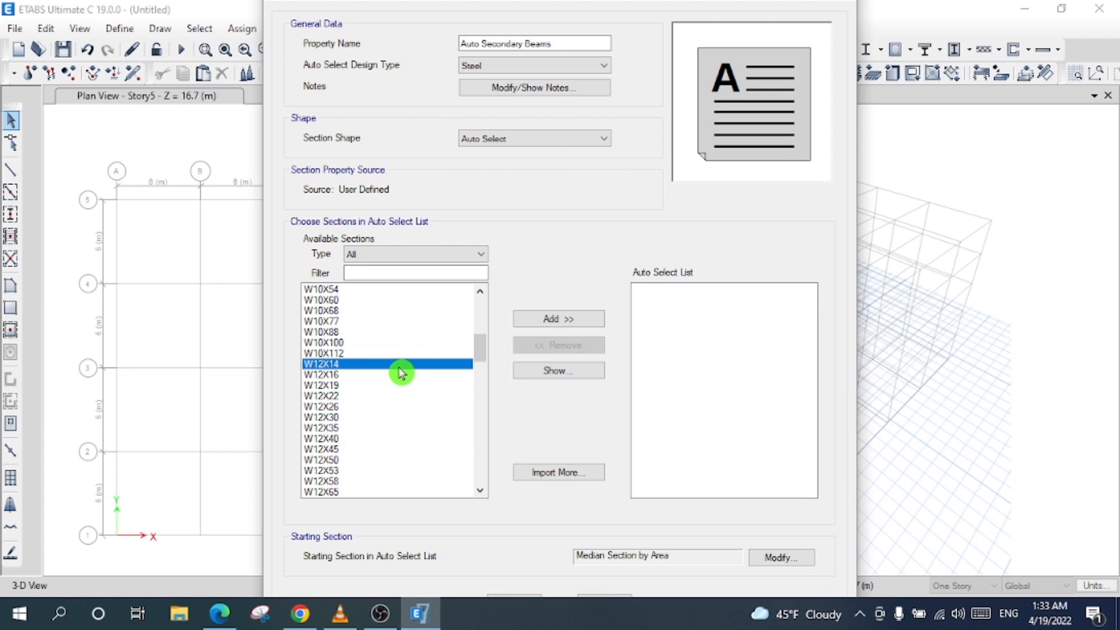
ctrl+click(351, 365)
drag(349, 365, 341, 551)
click(343, 386)
scroll(445, 377, up, 5)
scroll(456, 384, down, 1)
click(567, 320)
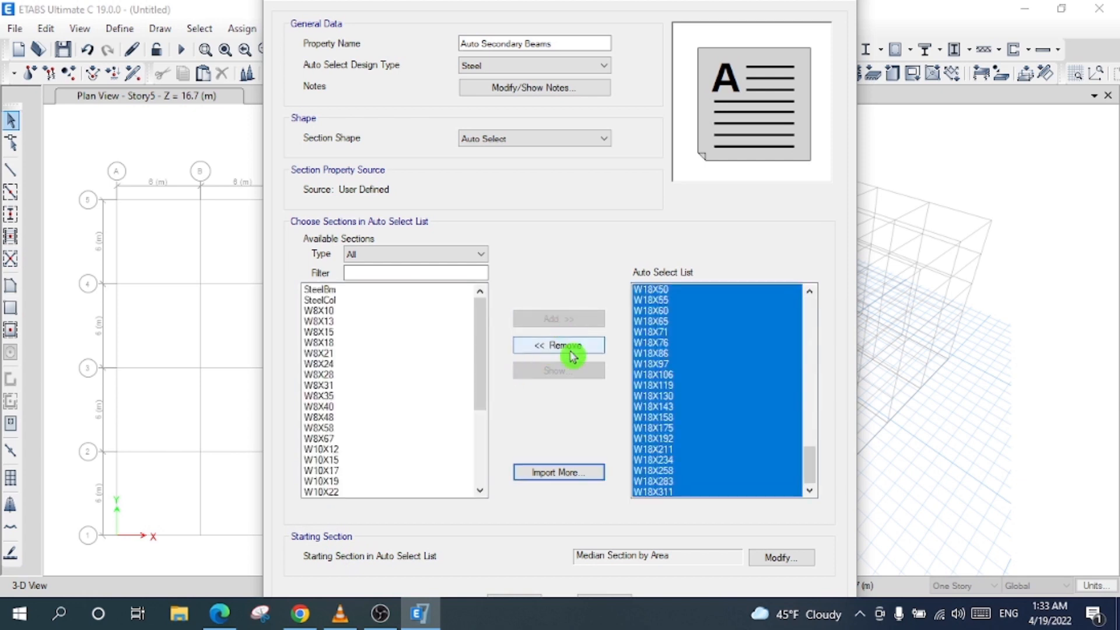
click(516, 600)
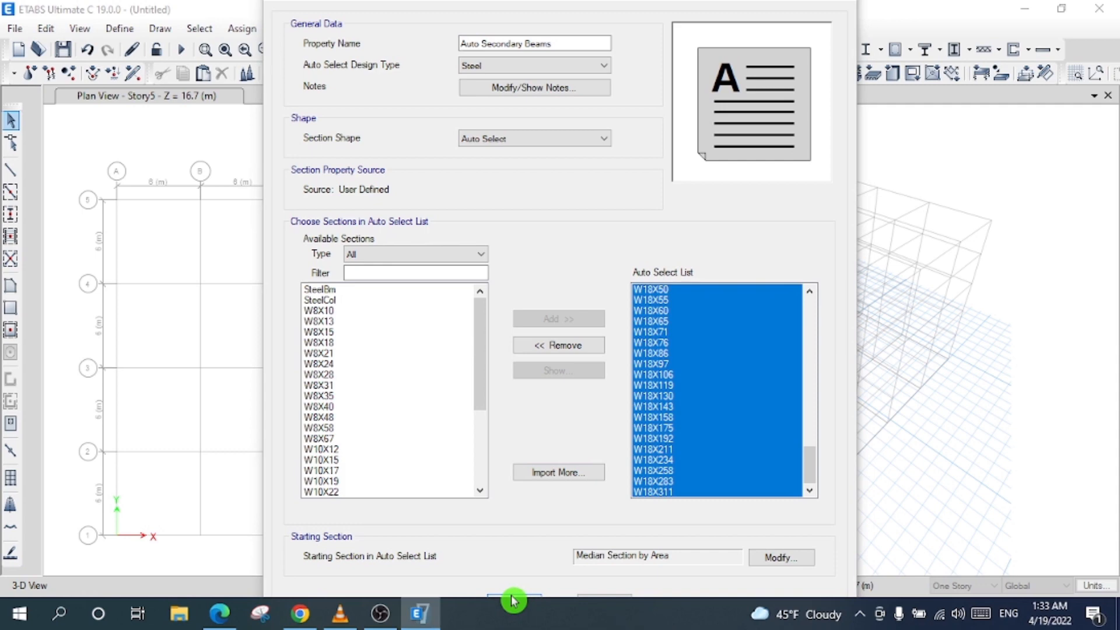
click(513, 600)
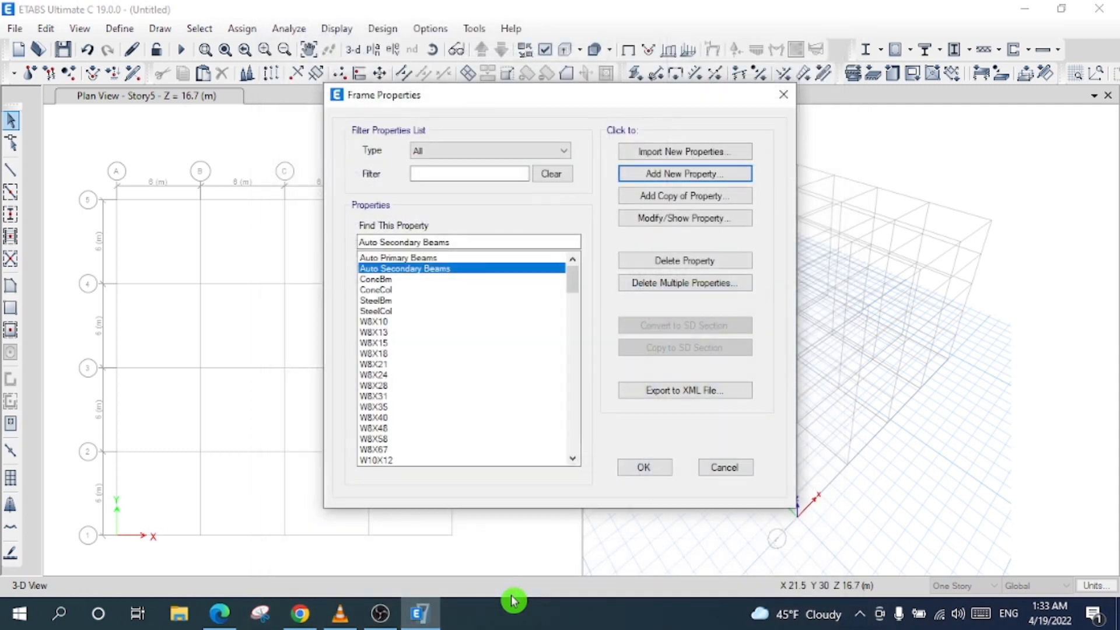
- Review the Auto Primary Beams, ConcBm and Auto Secondary Beams entries in the frame property list
click(412, 258)
click(431, 269)
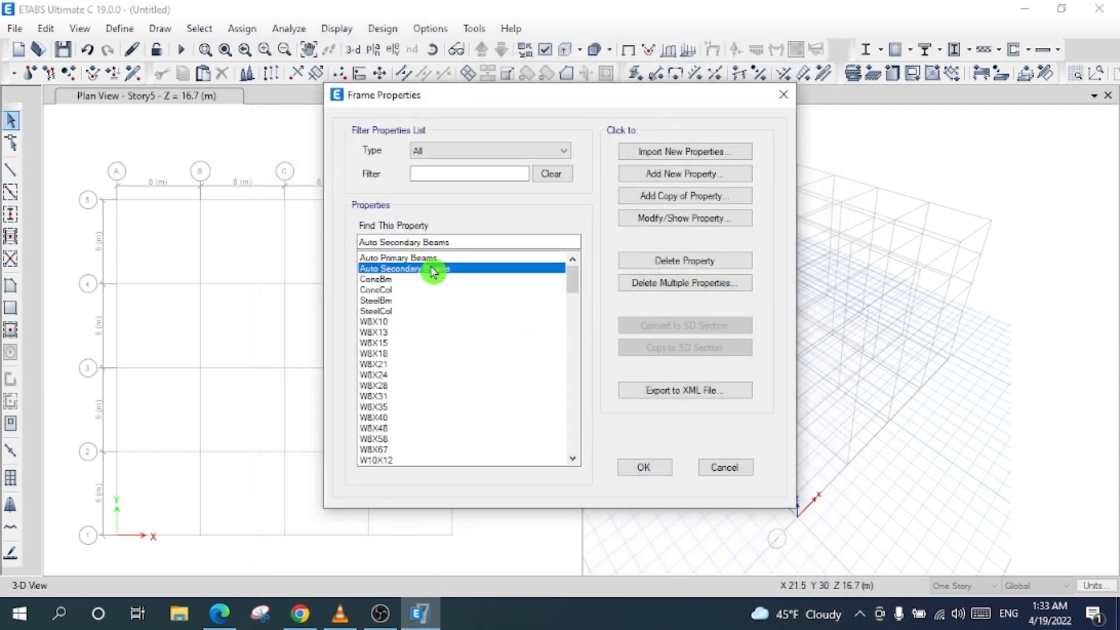
click(436, 258)
click(438, 279)
click(445, 270)
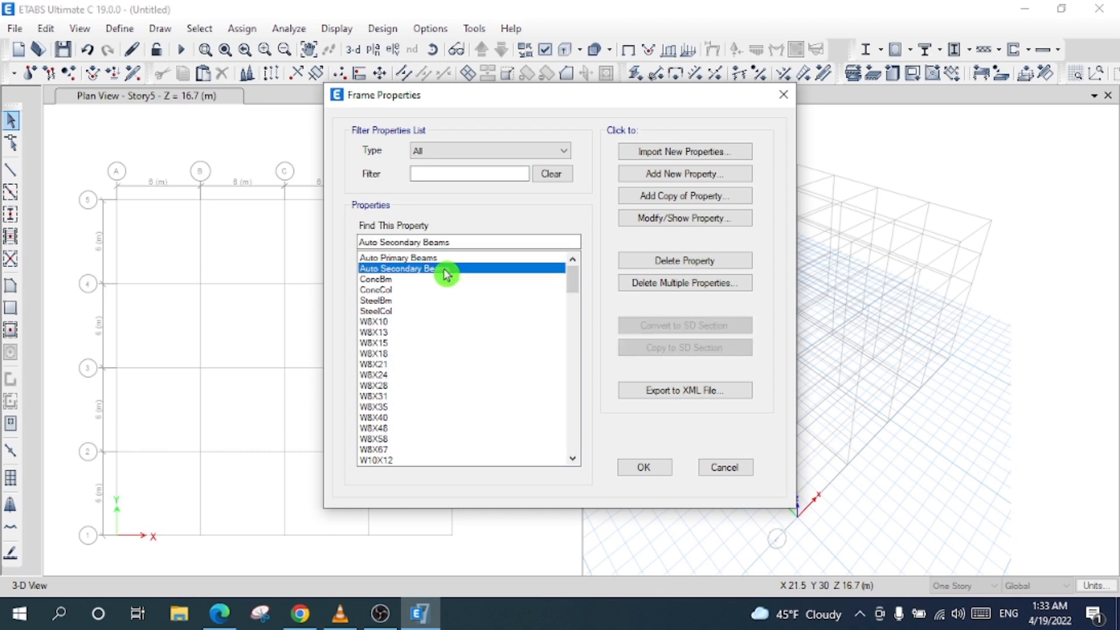
- Start a new Auto Select steel frame property named Auto Columns
click(680, 174)
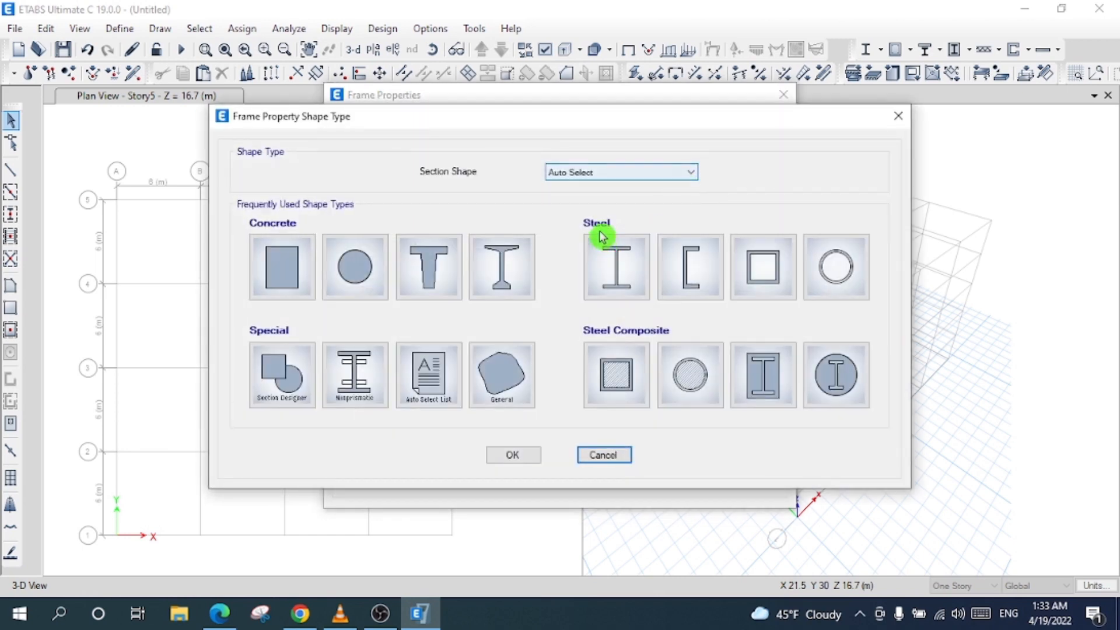
key(Escape)
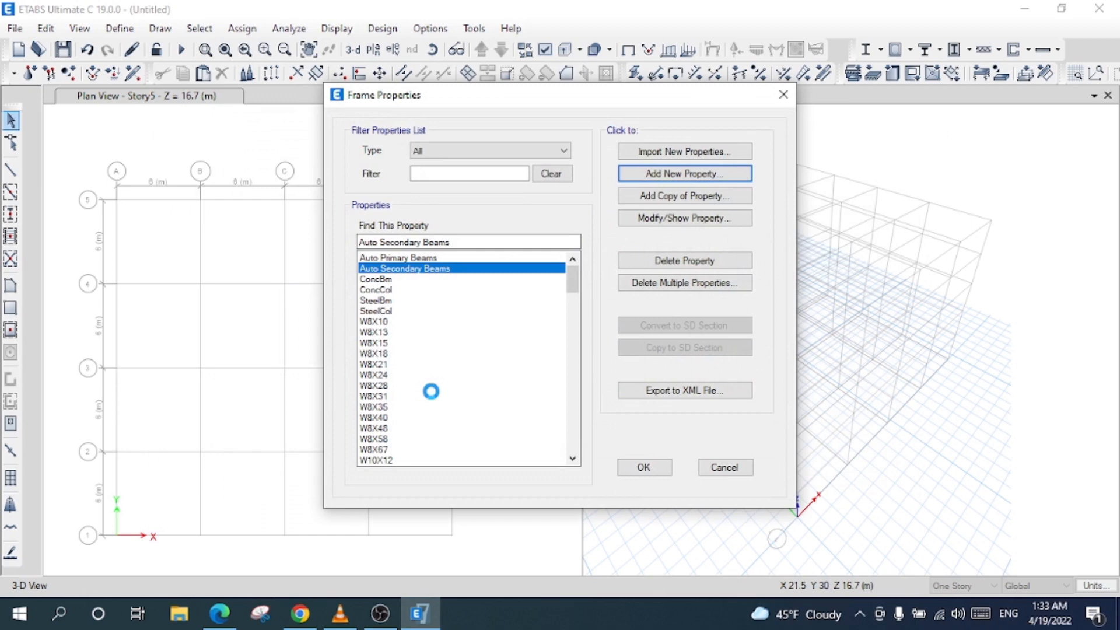
text(Auto Columns)
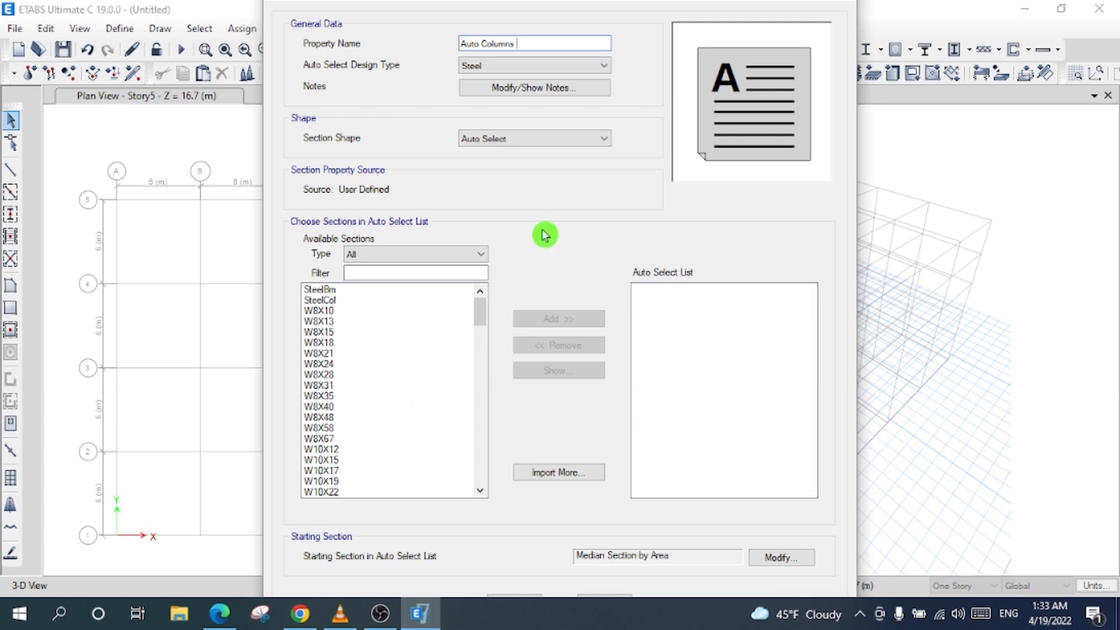
click(513, 67)
click(509, 81)
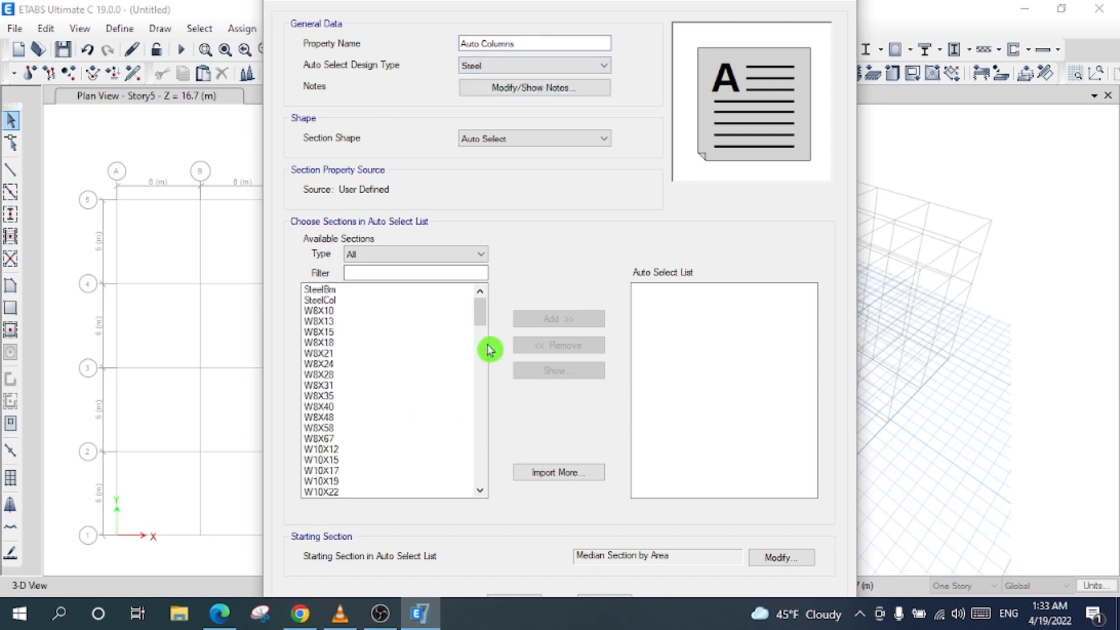
- Select the W18 shapes, from W18X97 up to W18X311, in the available sections list
drag(488, 320, 492, 354)
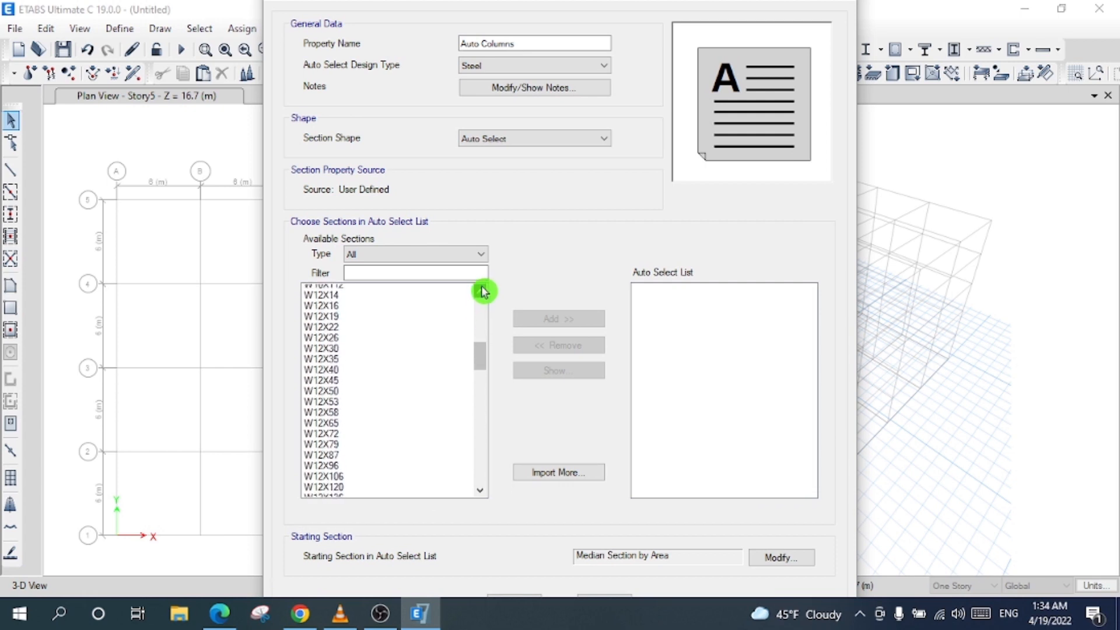
scroll(483, 291, up, 2)
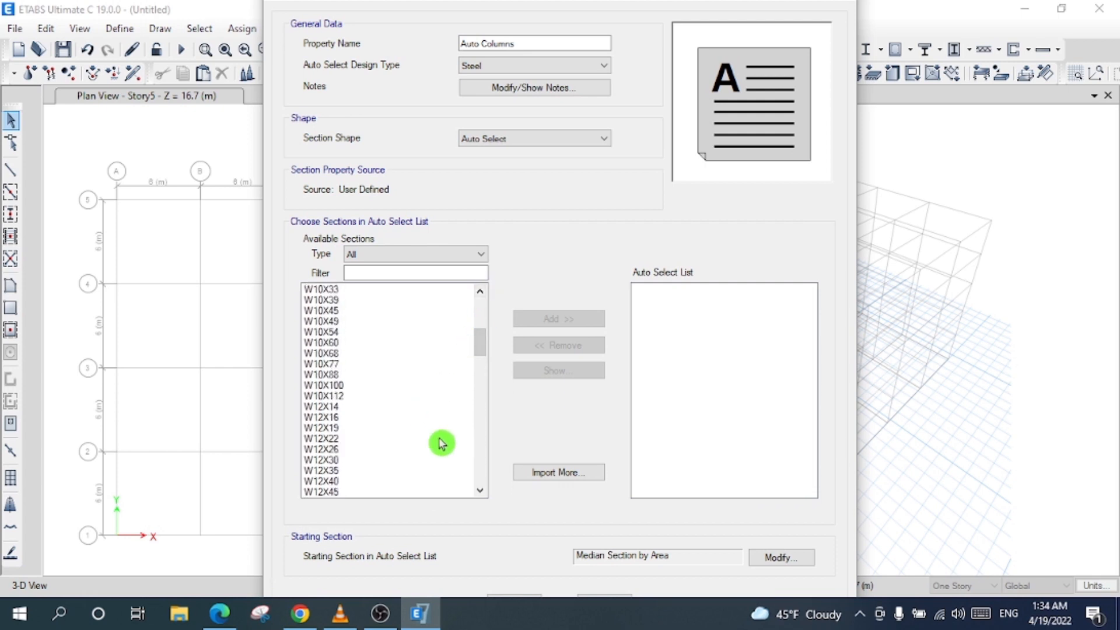
drag(324, 412, 355, 540)
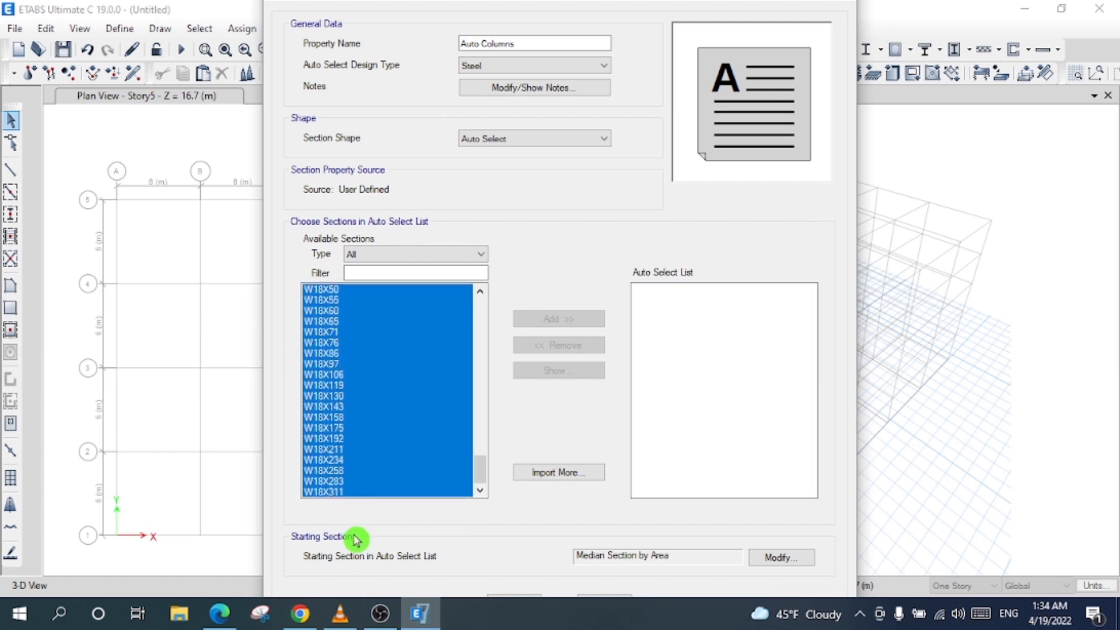
click(389, 365)
scroll(366, 349, up, 2)
scroll(350, 331, up, 7)
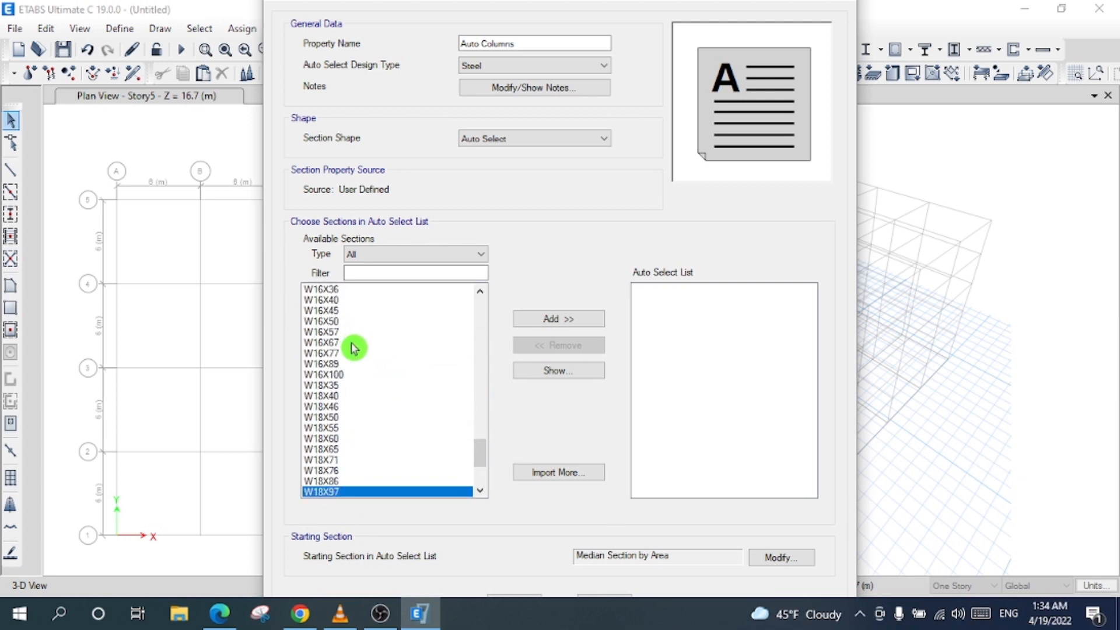
scroll(337, 337, up, 3)
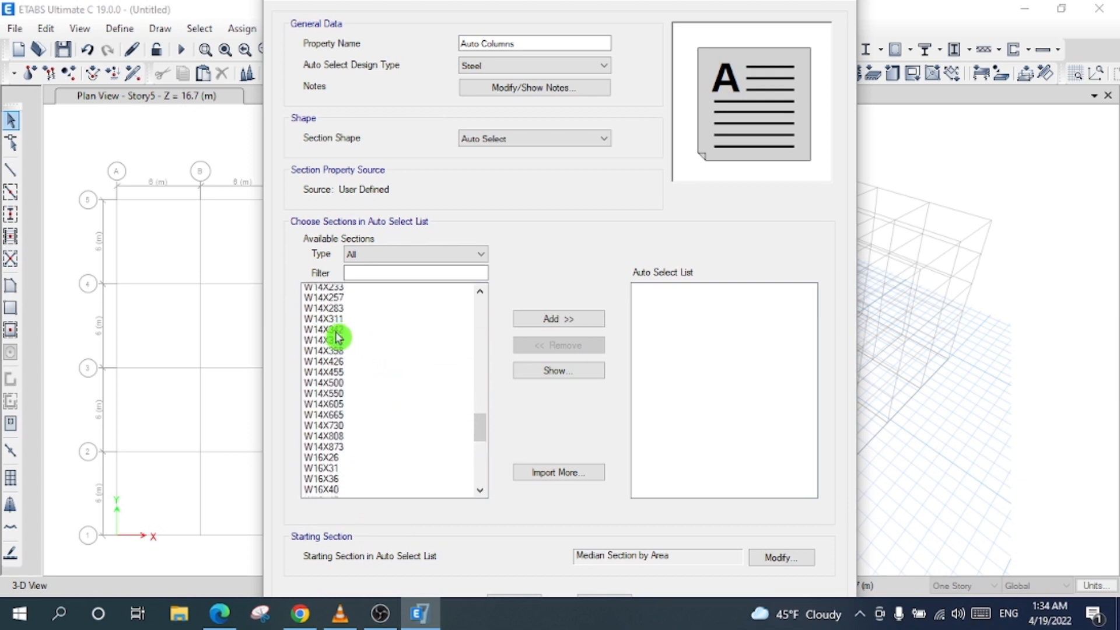
scroll(345, 341, up, 4)
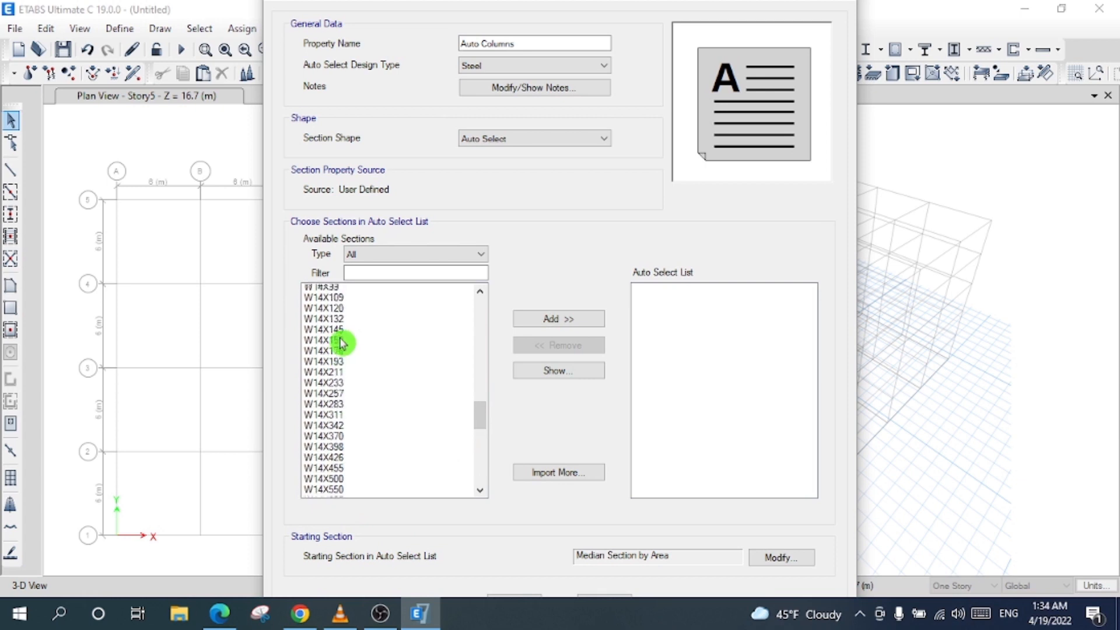
drag(477, 405, 480, 392)
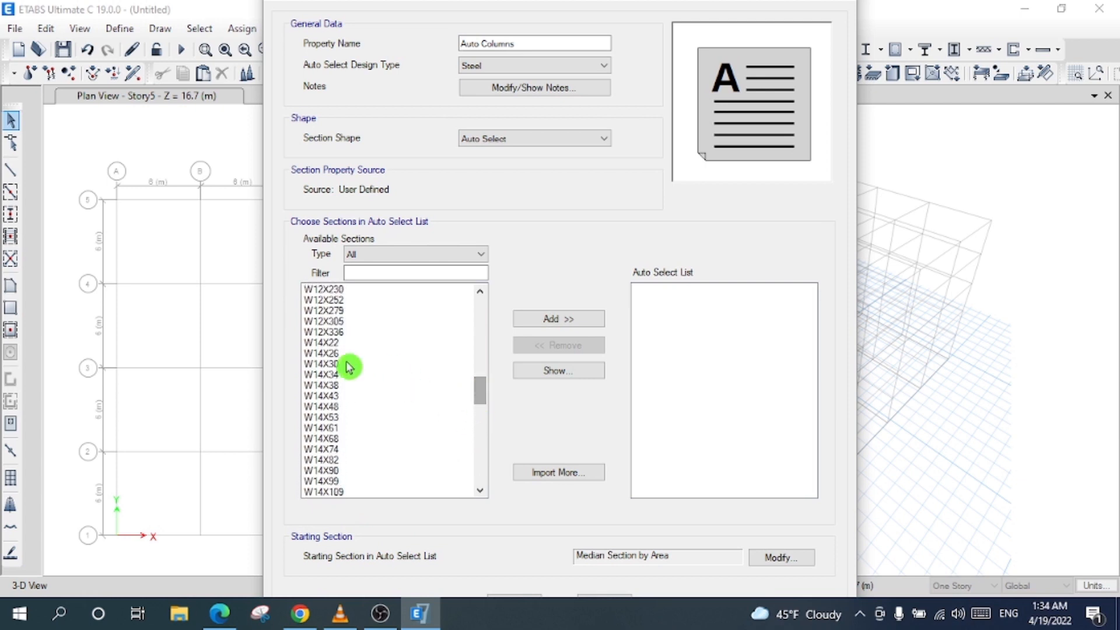
drag(353, 342, 357, 560)
- Add the selected W18 sections to the Auto Columns list and confirm the property
click(579, 328)
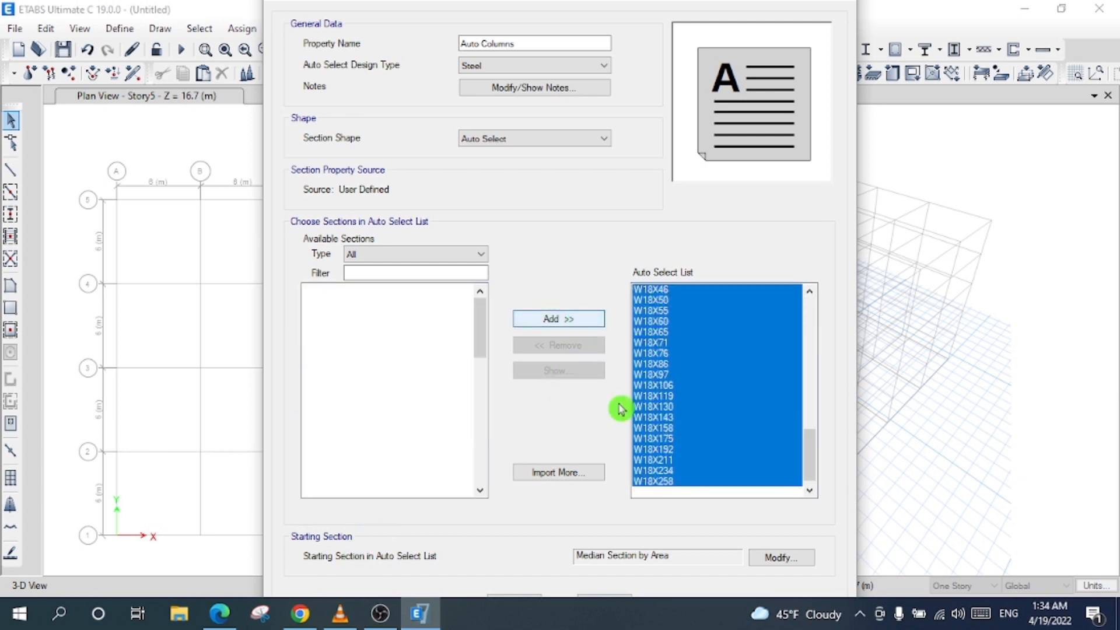
click(515, 599)
click(440, 268)
click(435, 260)
- Close the Frame Properties dialog, keeping the new auto-select sections
click(429, 268)
click(434, 257)
click(434, 269)
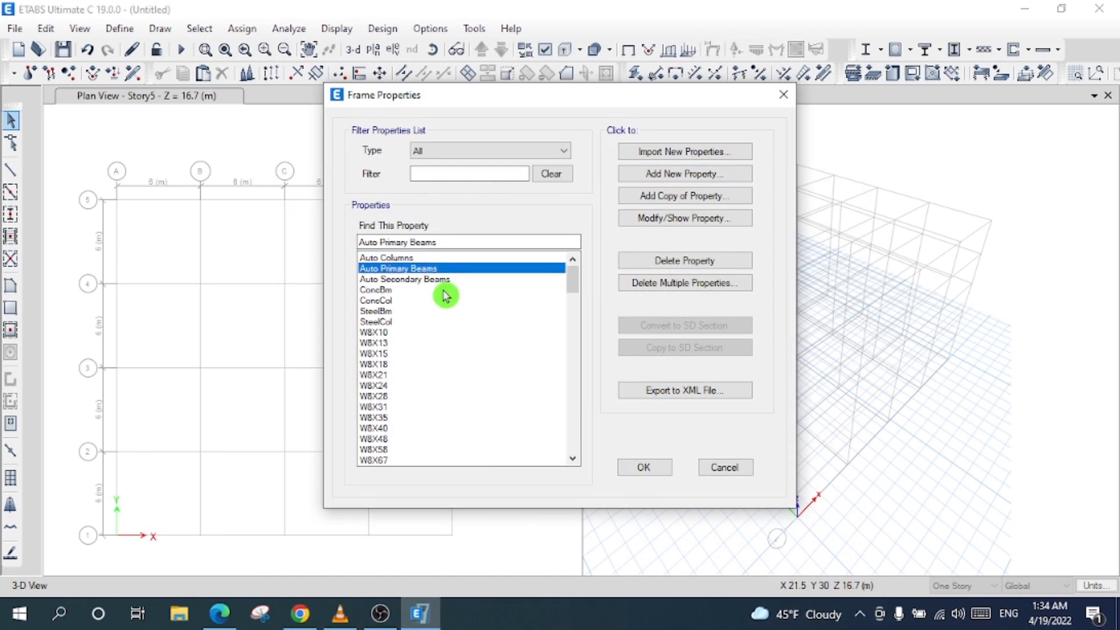
click(445, 279)
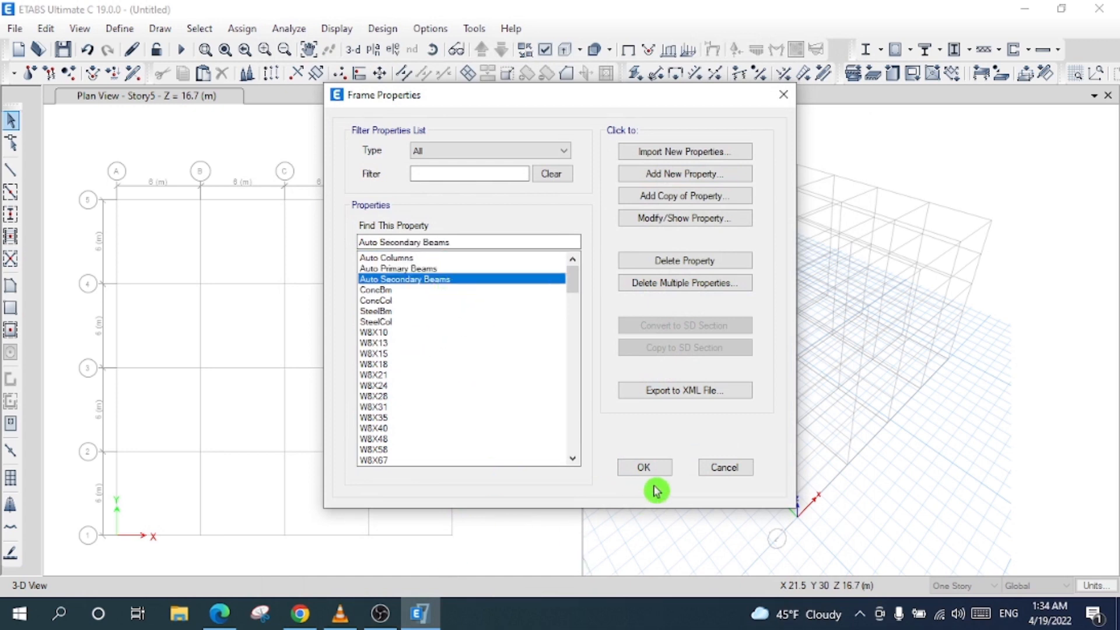
click(645, 469)
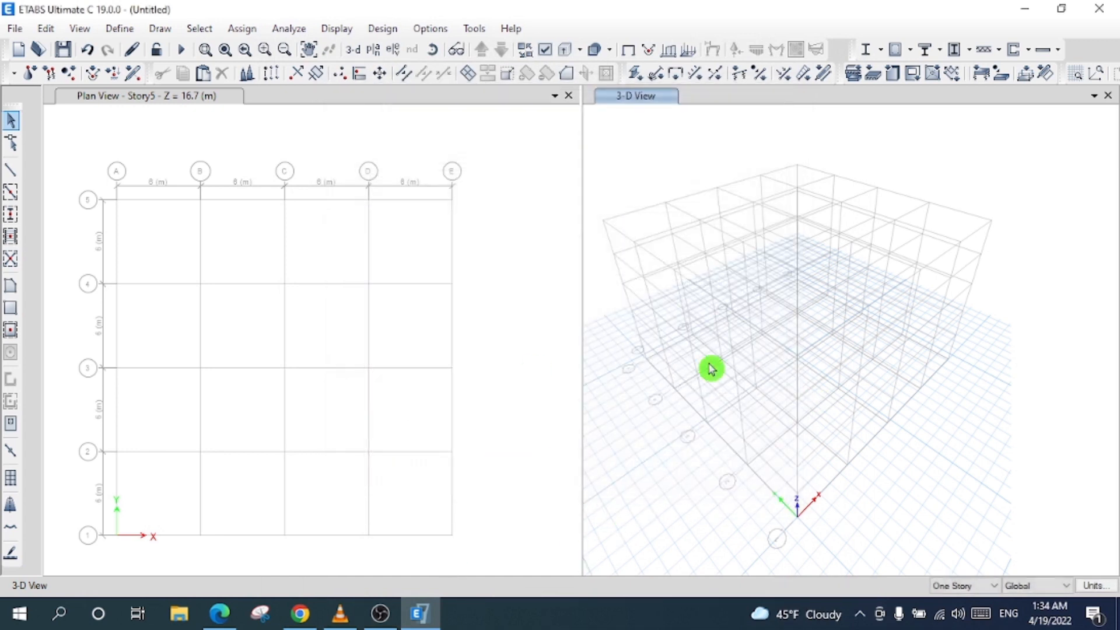
- Bring up the Deck Properties dialog from Define > Section Properties > Deck Sections
click(122, 30)
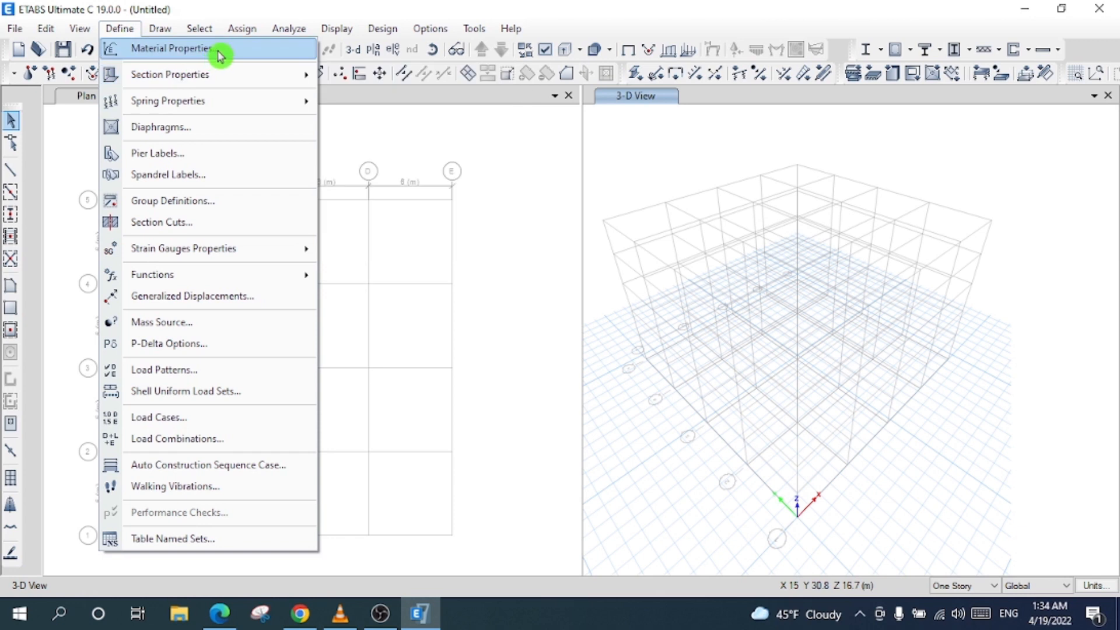
mouse_move(236, 77)
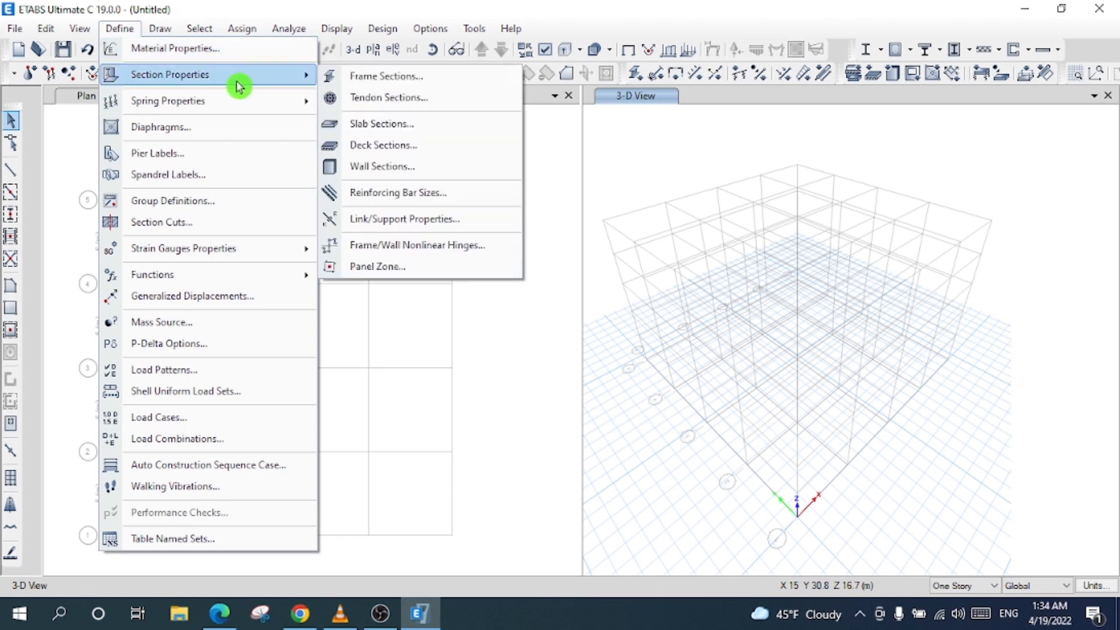
click(436, 153)
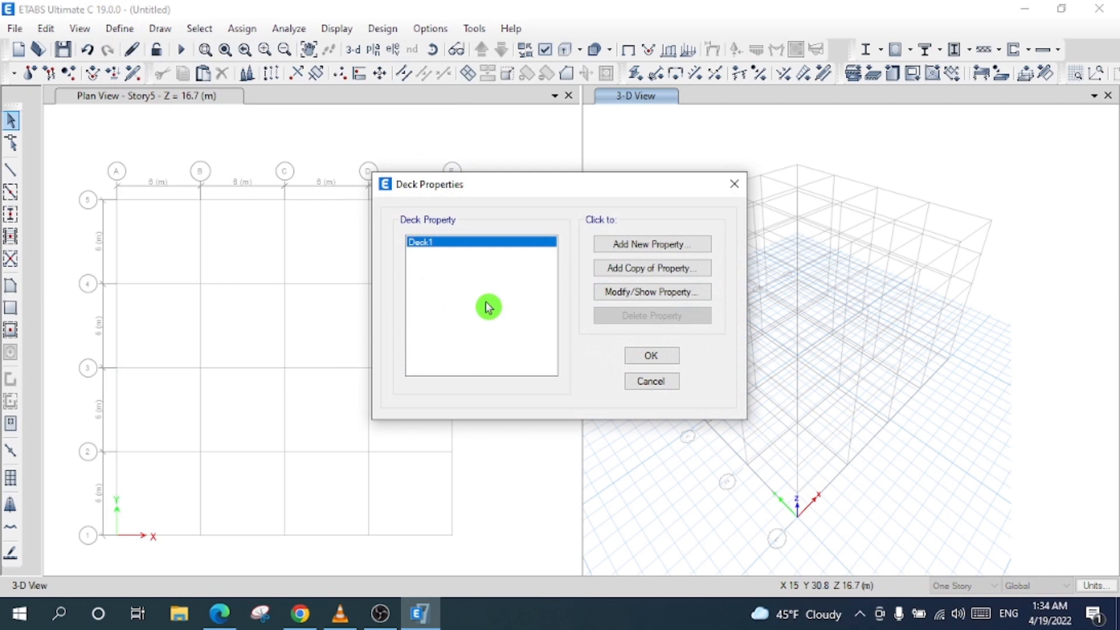
- Add a new deck property with slab and deck materials both set to A615 Gr 60
click(690, 247)
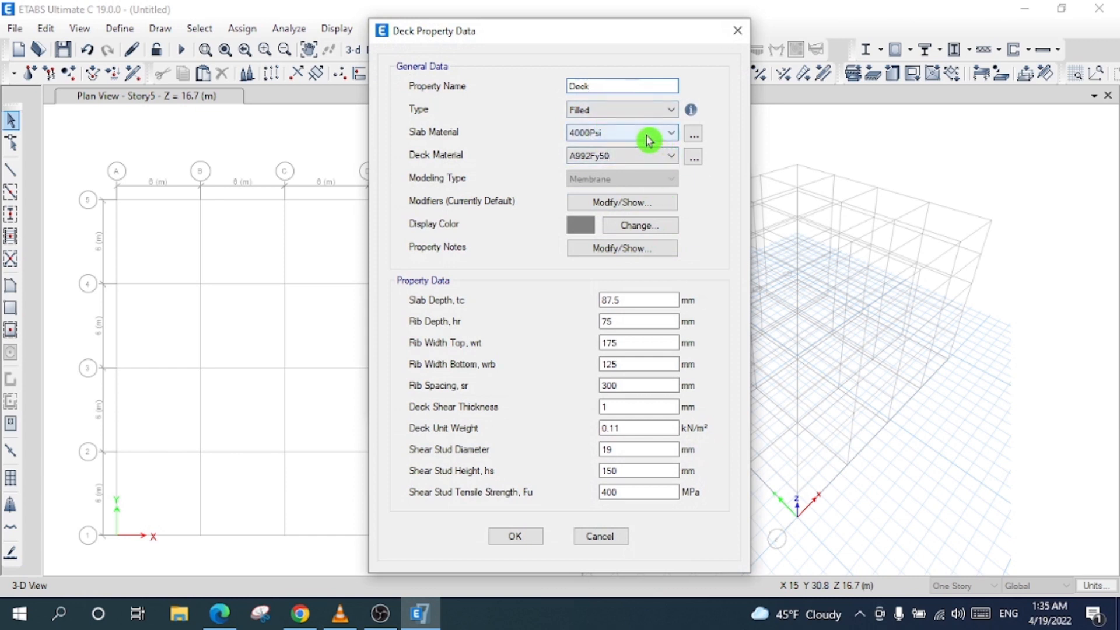
click(648, 132)
click(642, 168)
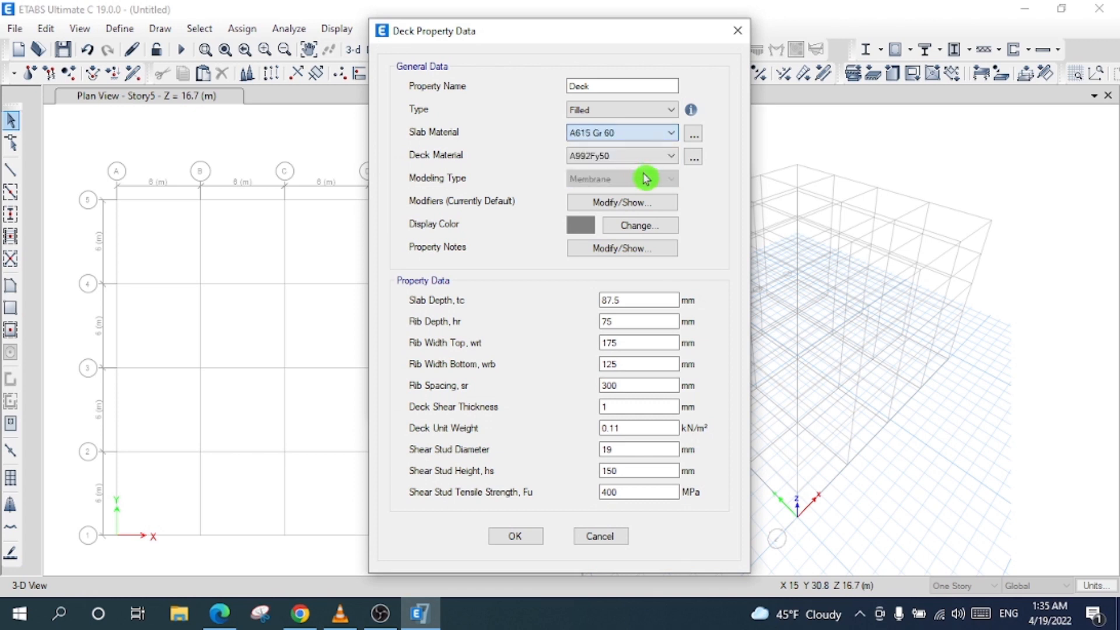
click(633, 157)
click(630, 159)
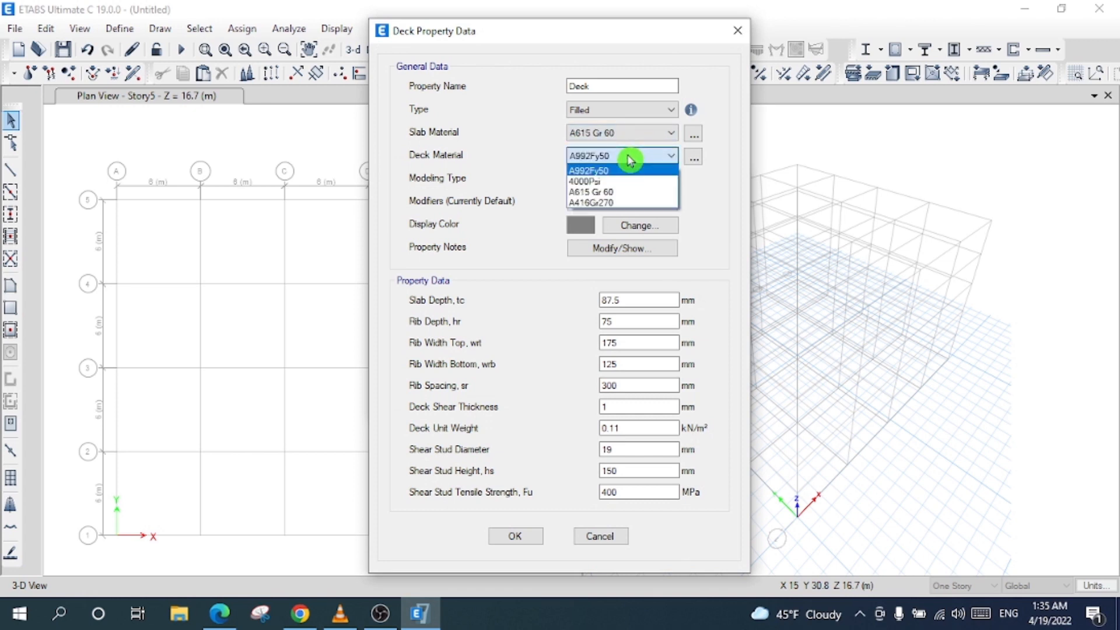
click(631, 190)
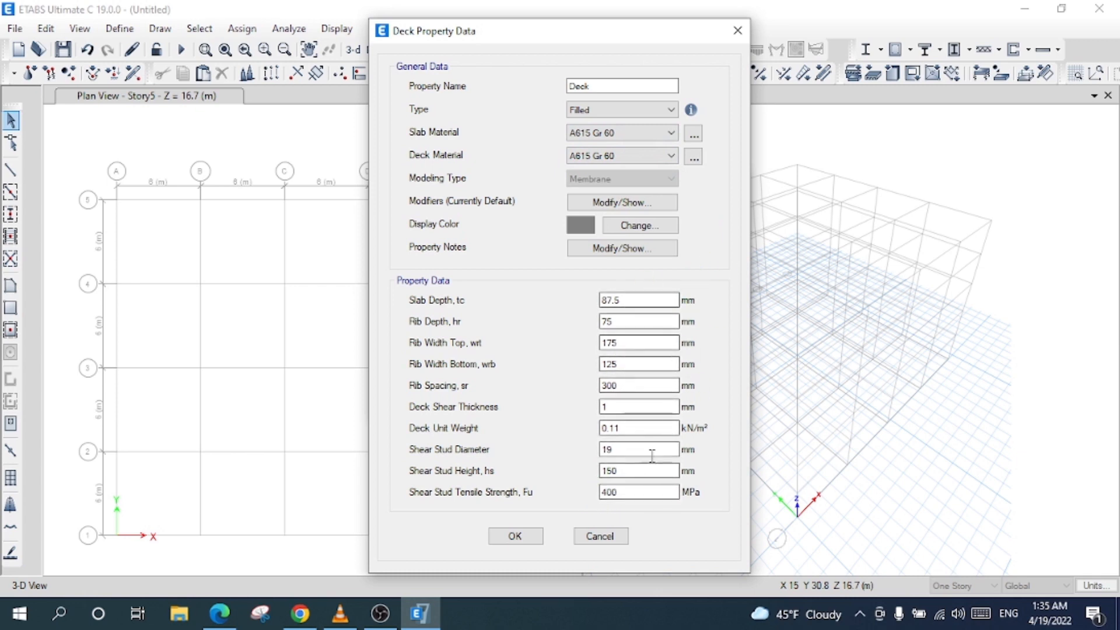
click(513, 536)
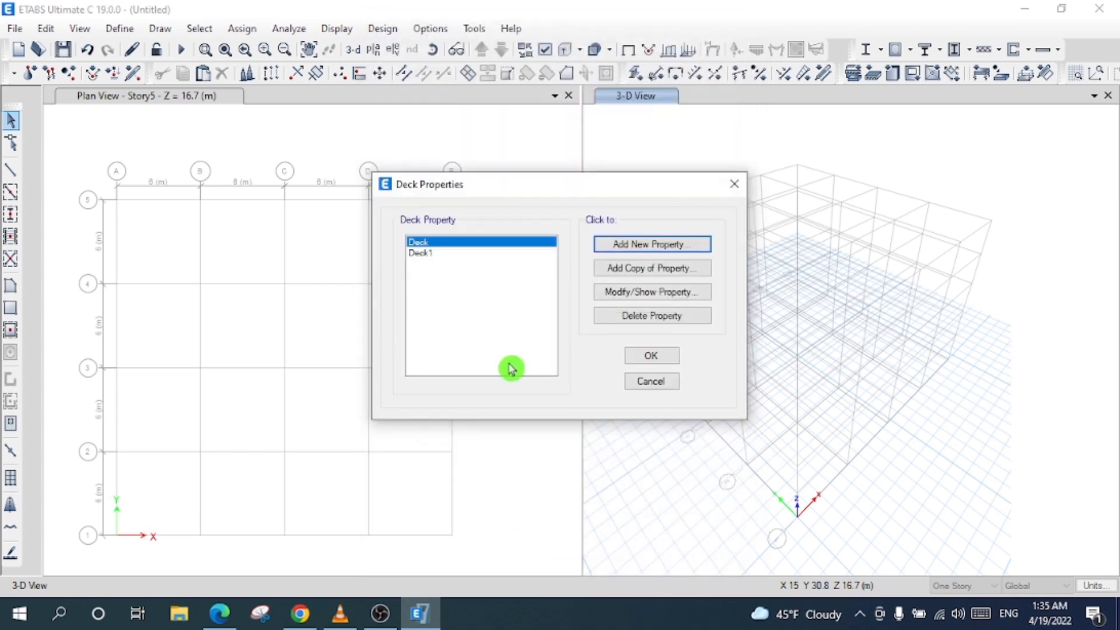
- Delete the default Deck1 property, close Deck Properties, and open the Define menu
click(444, 252)
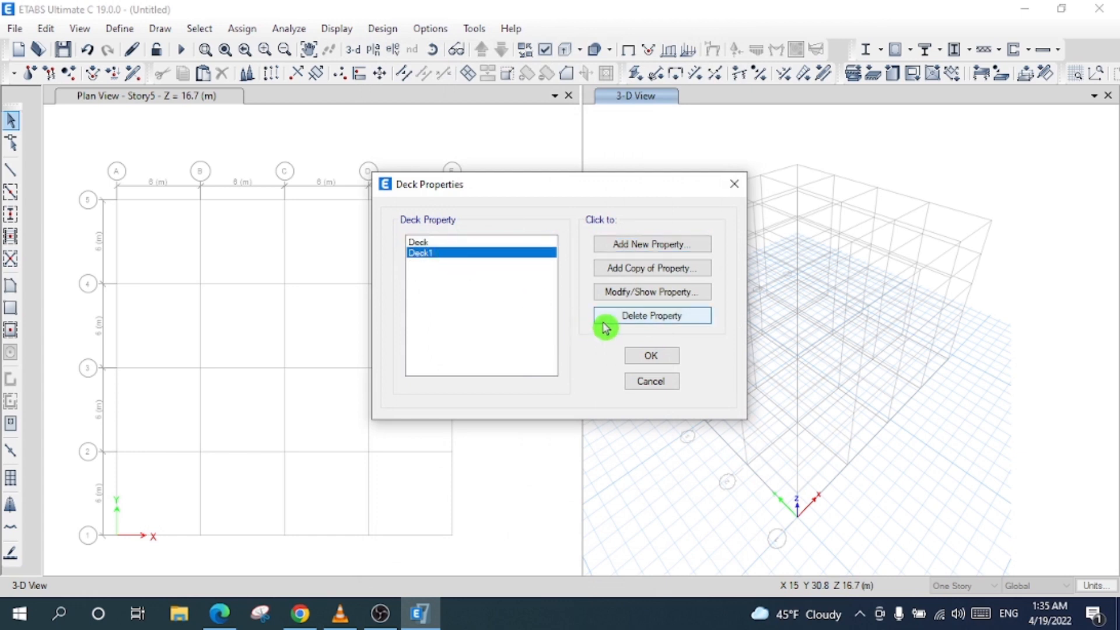
click(650, 316)
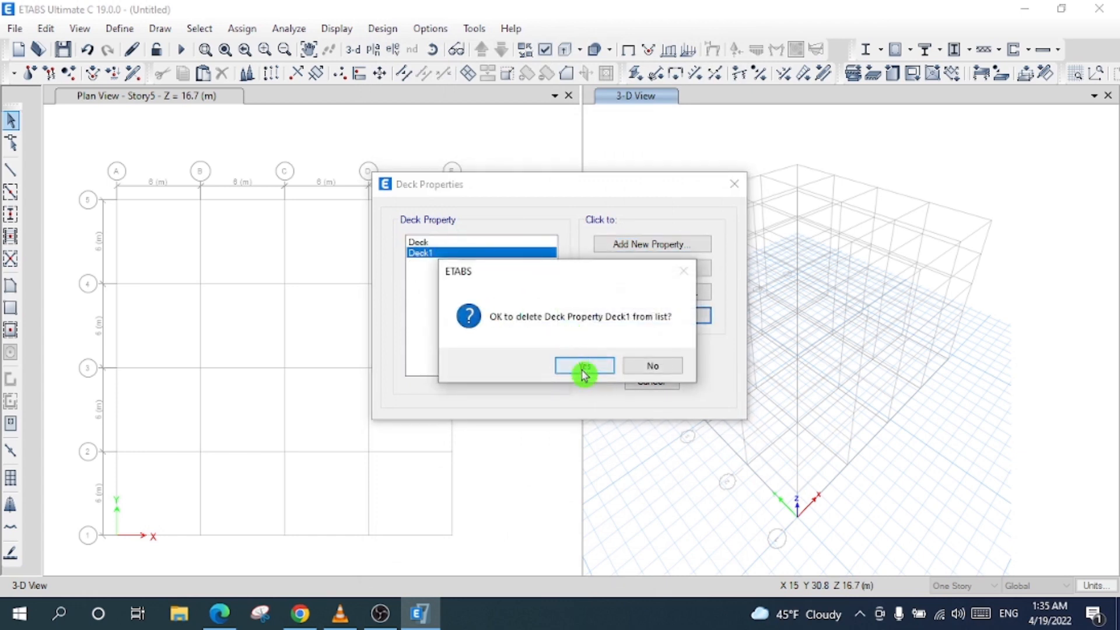
click(581, 368)
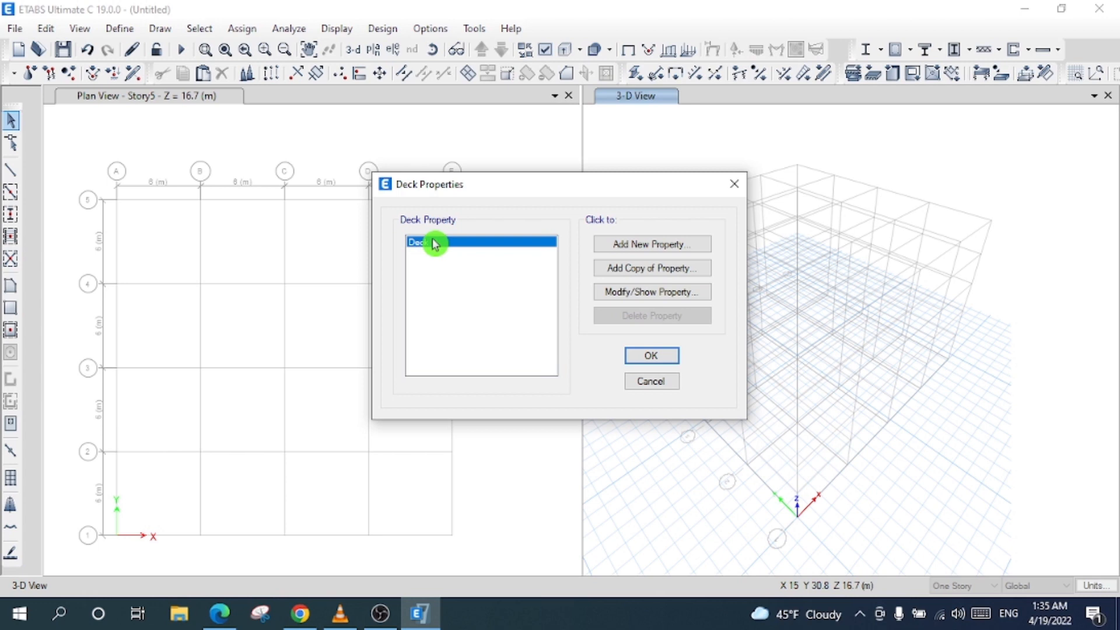
click(657, 357)
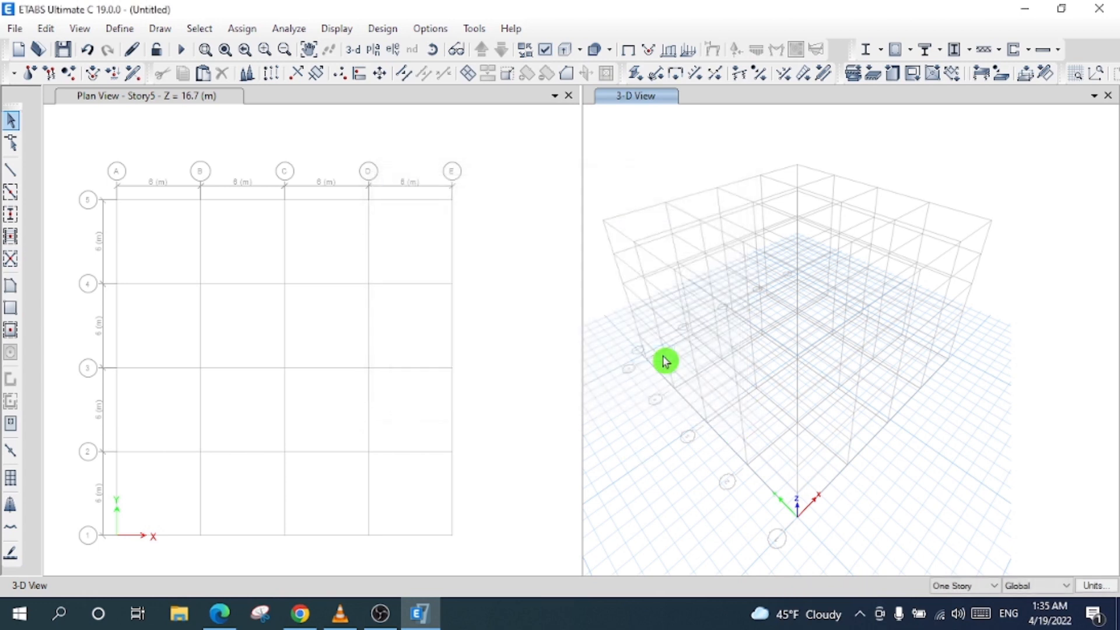
click(119, 30)
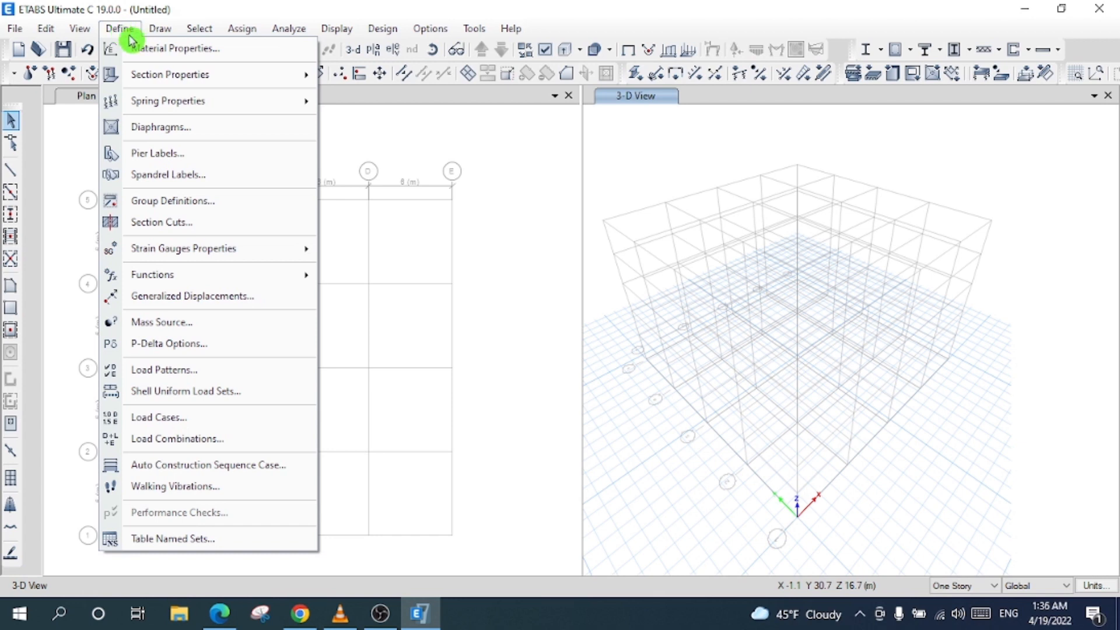
- Add load pattern EQ X as Seismic with the ASCE 7-16 lateral load code
click(245, 370)
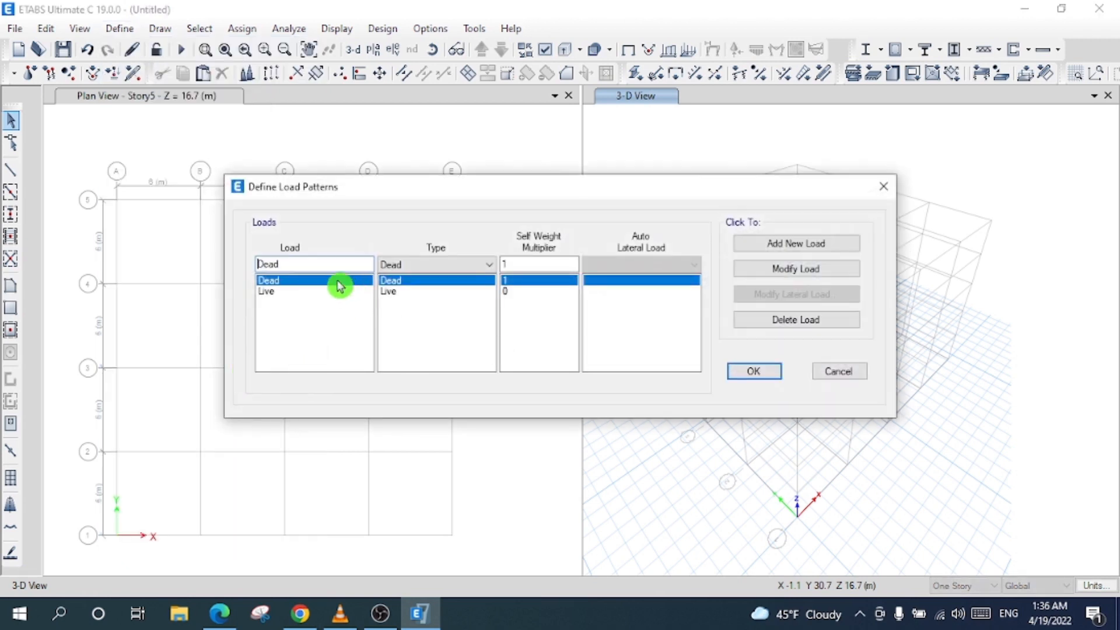
drag(308, 265, 3, 271)
text(EQ X)
click(454, 265)
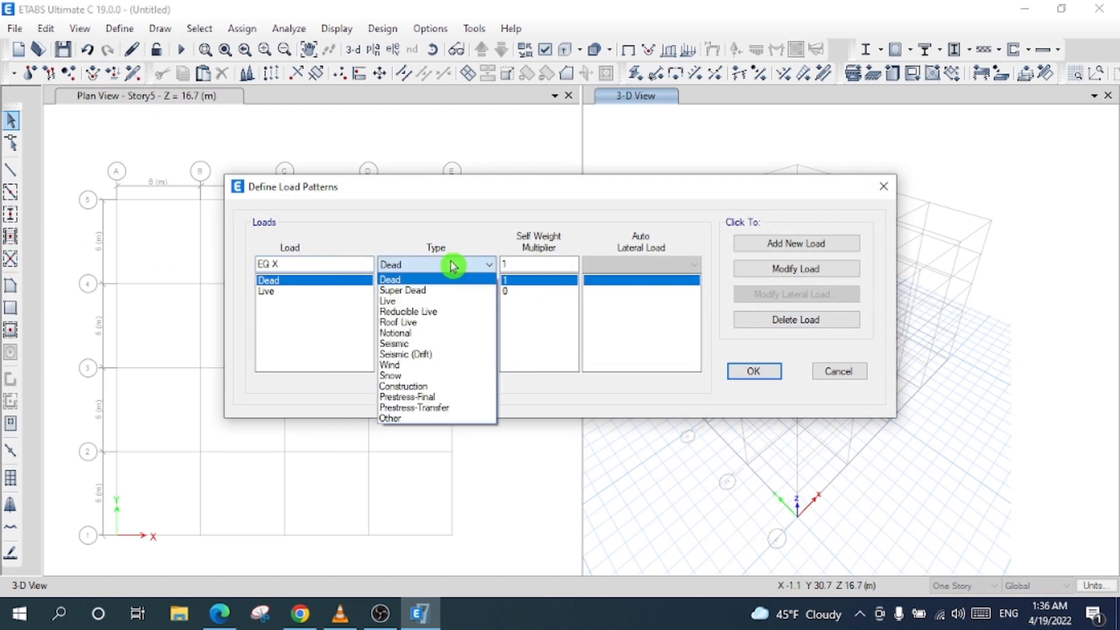
click(440, 344)
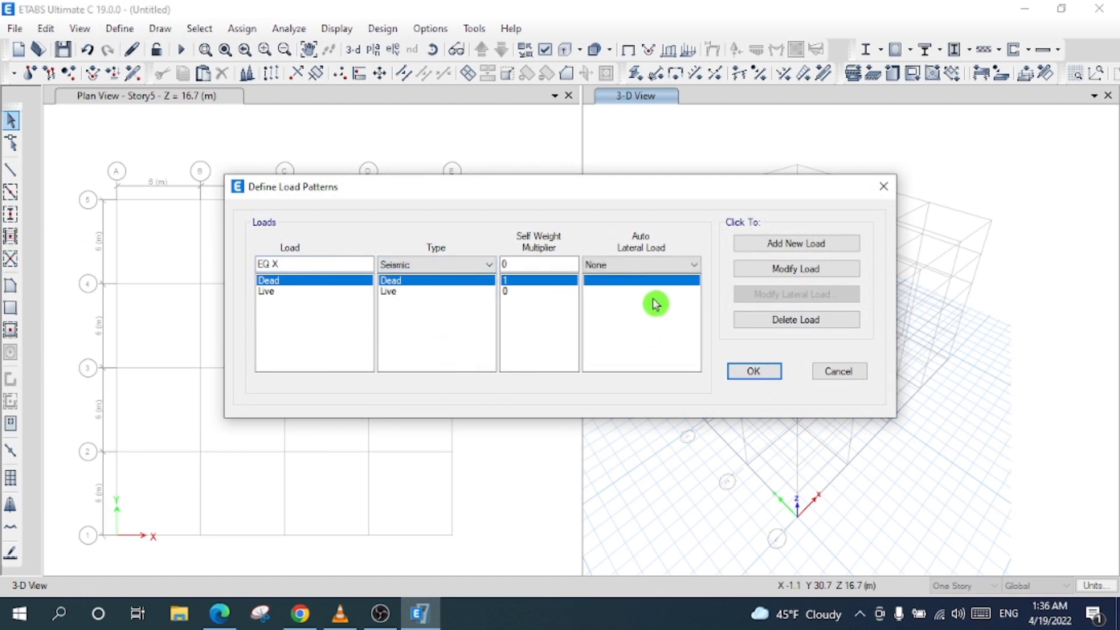
click(642, 265)
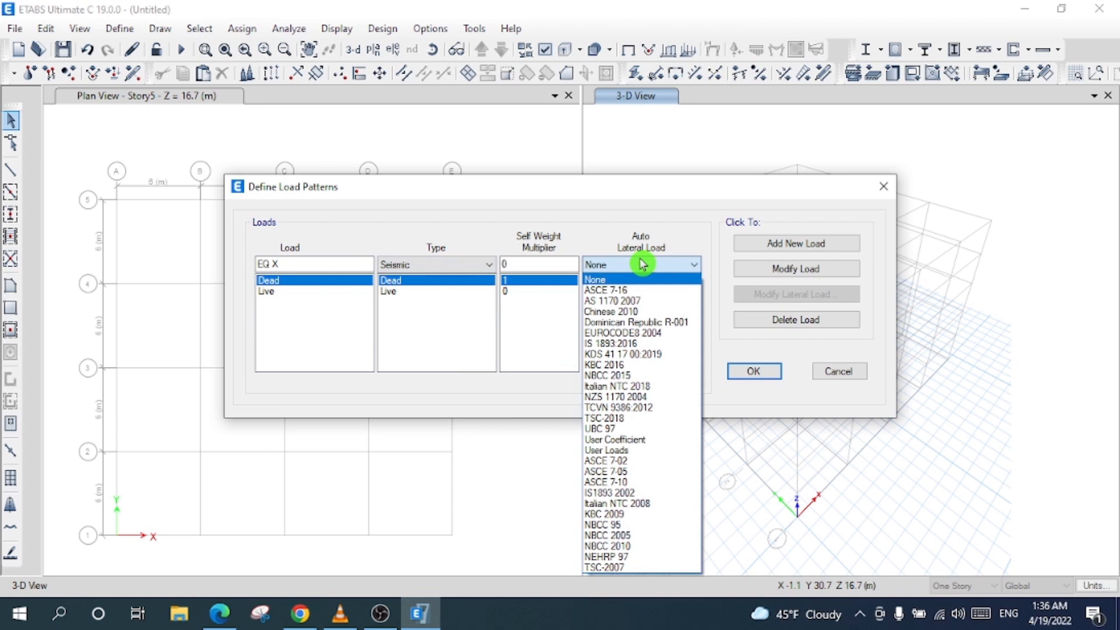
click(666, 290)
click(812, 247)
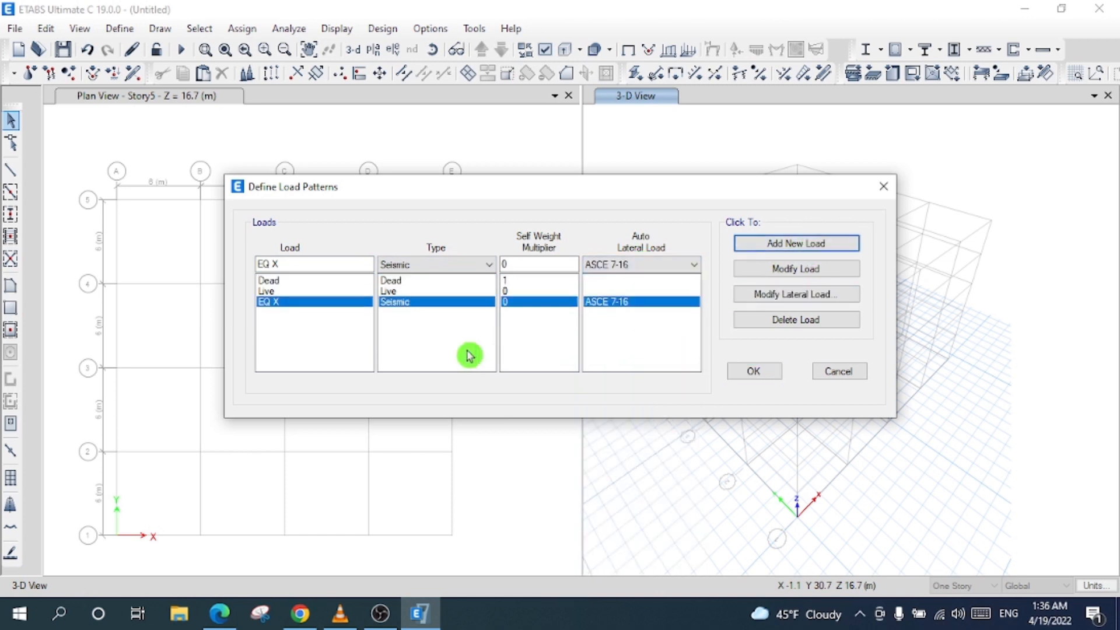
- Add the seismic patterns EQ X -, EQ Y and EQ Y -
text(-)
click(811, 245)
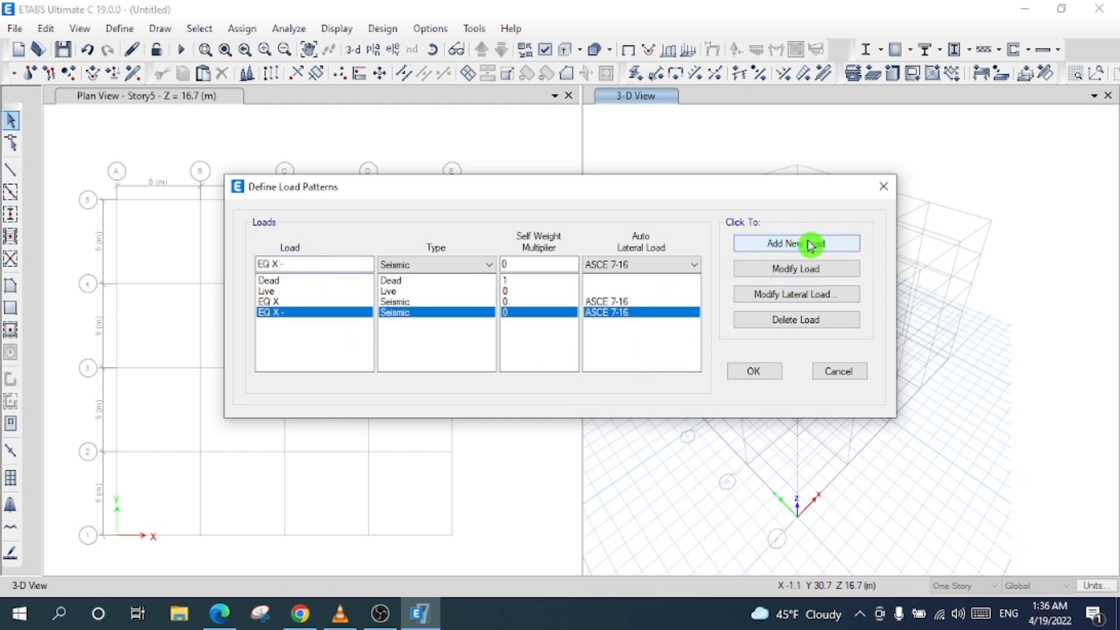
click(292, 263)
click(279, 264)
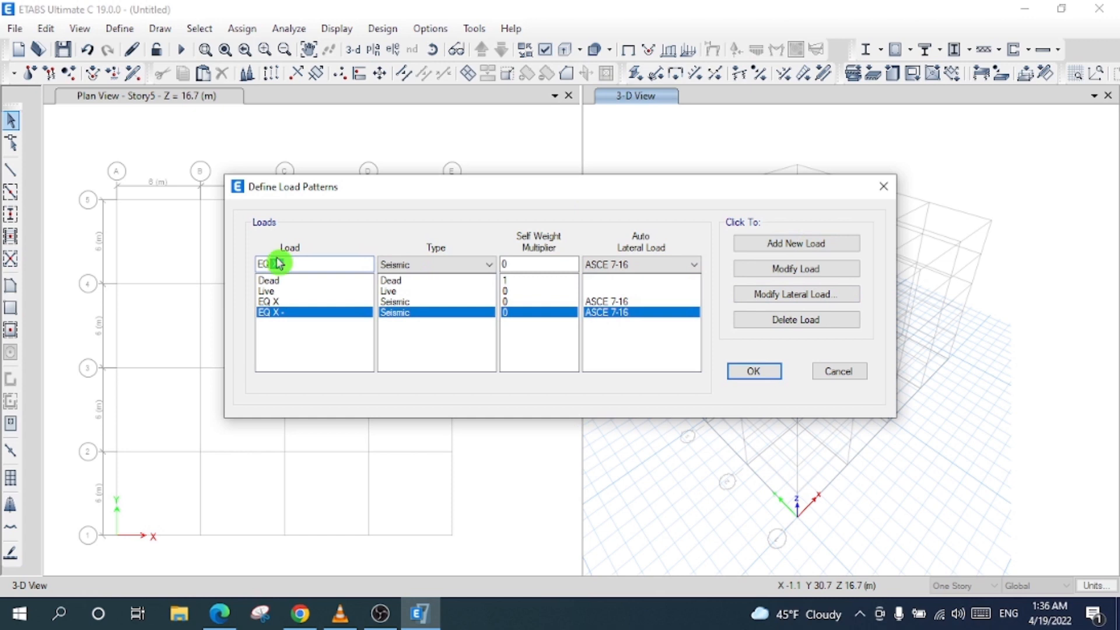
text(Y)
click(795, 246)
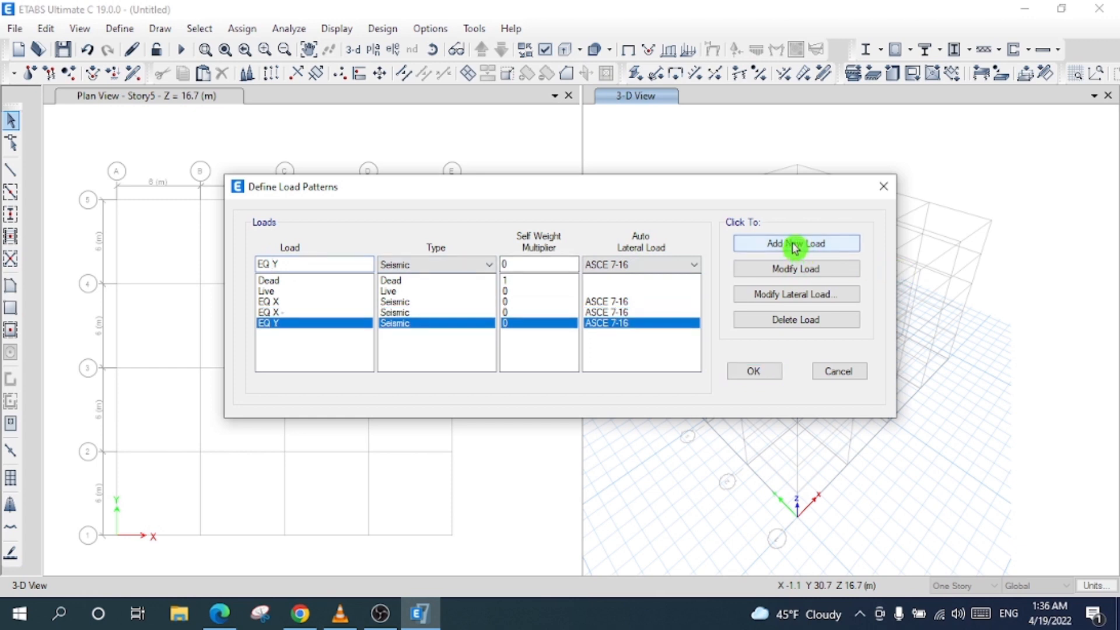
click(301, 265)
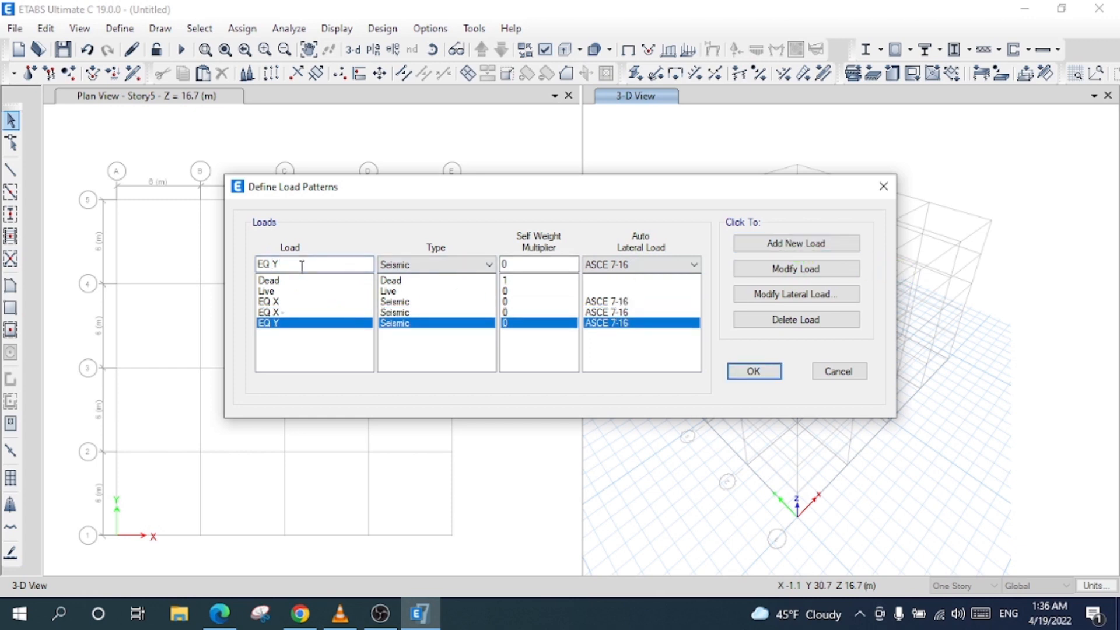
text(-)
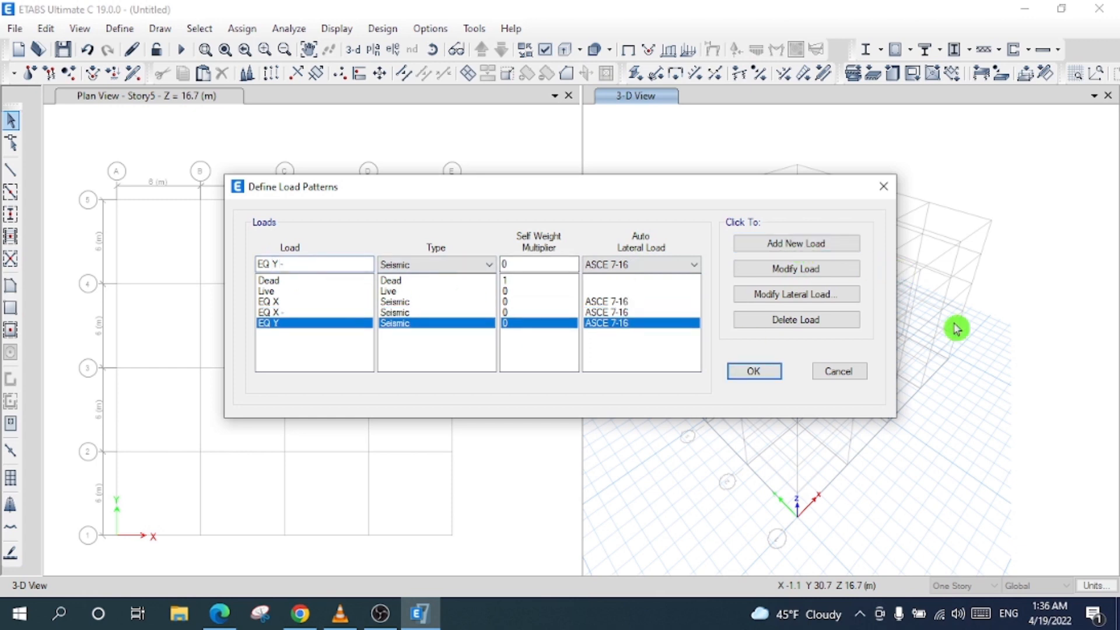
click(796, 244)
- Add WIND X and WIND Y as Wind load patterns using ASCE 7-16
click(116, 261)
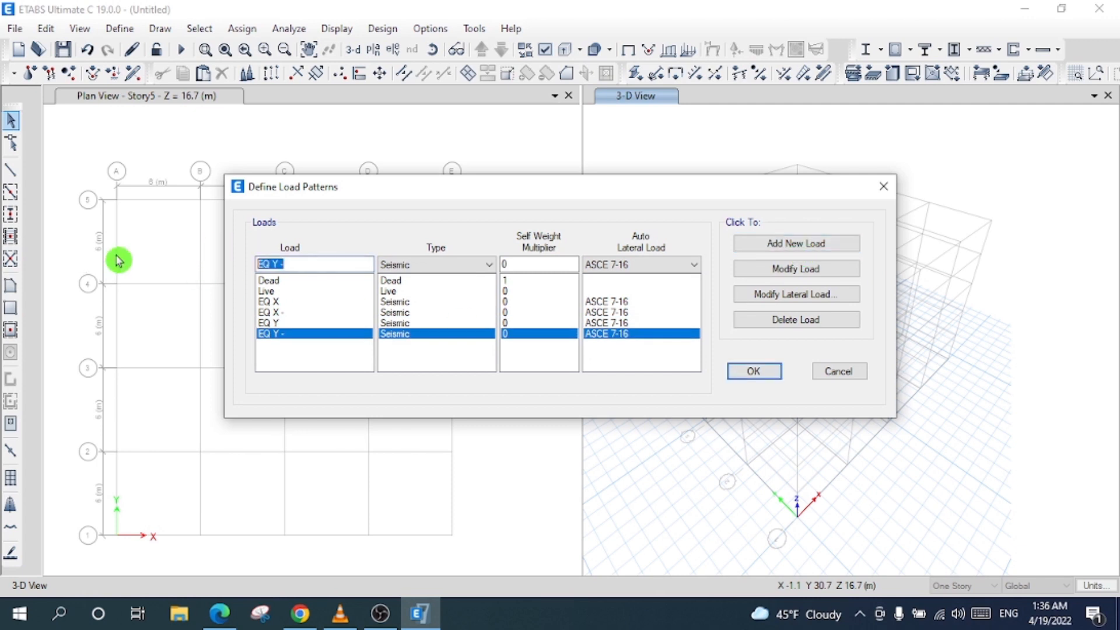
text(WIND X)
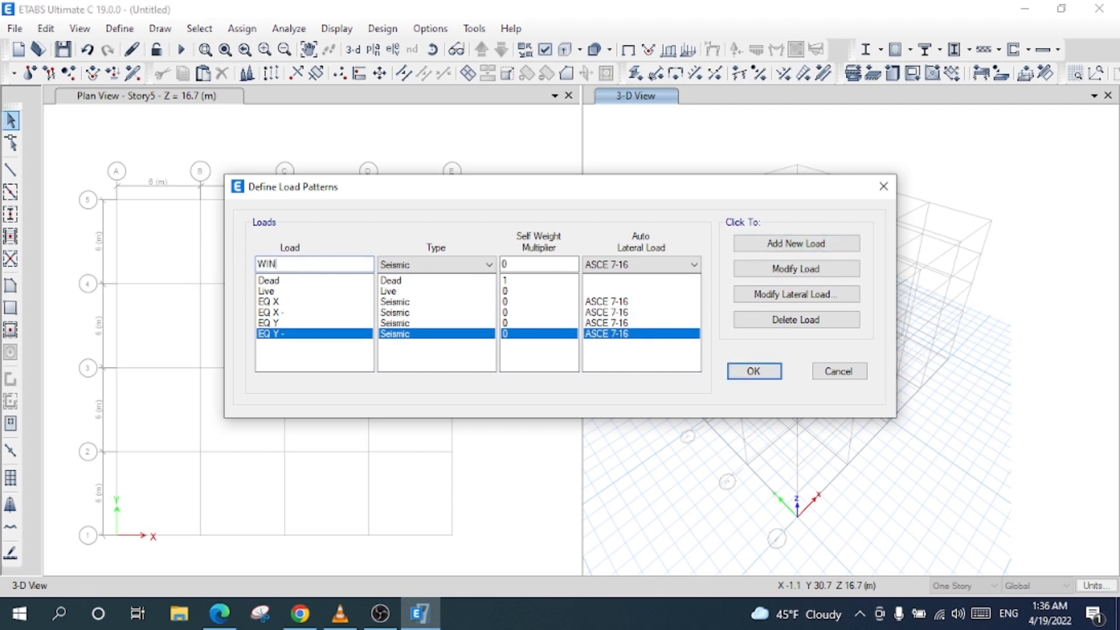
click(449, 266)
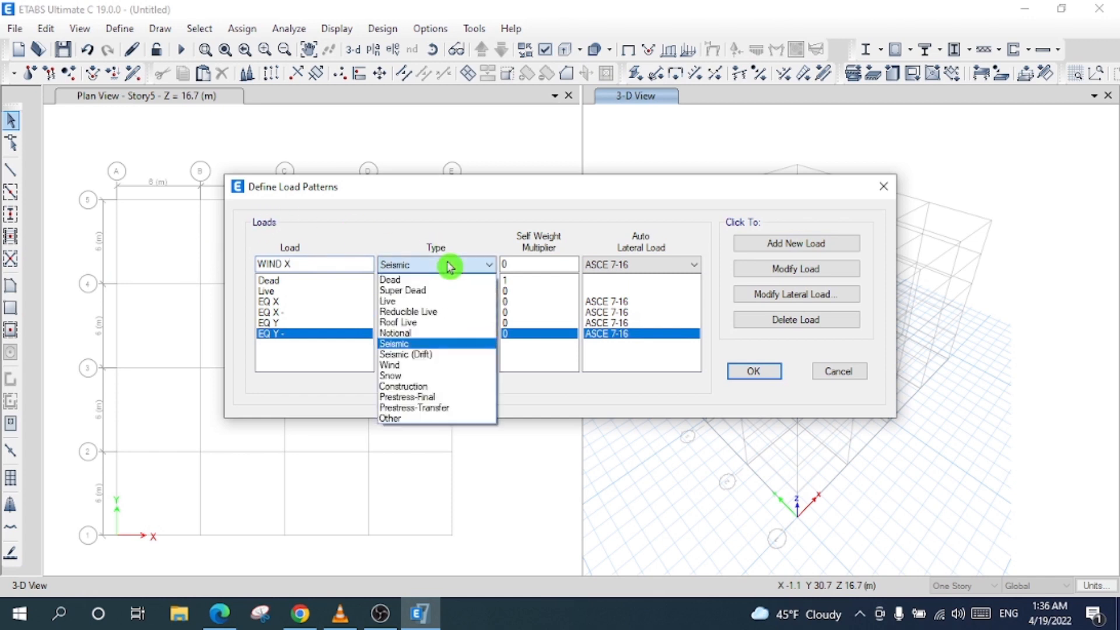
click(428, 365)
click(627, 266)
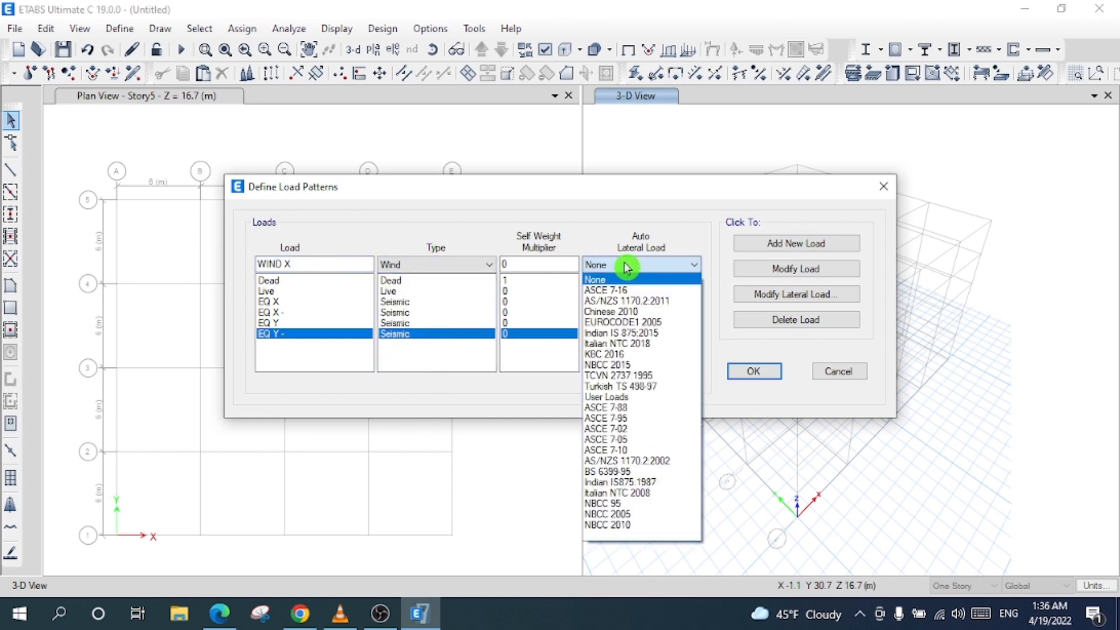
click(636, 290)
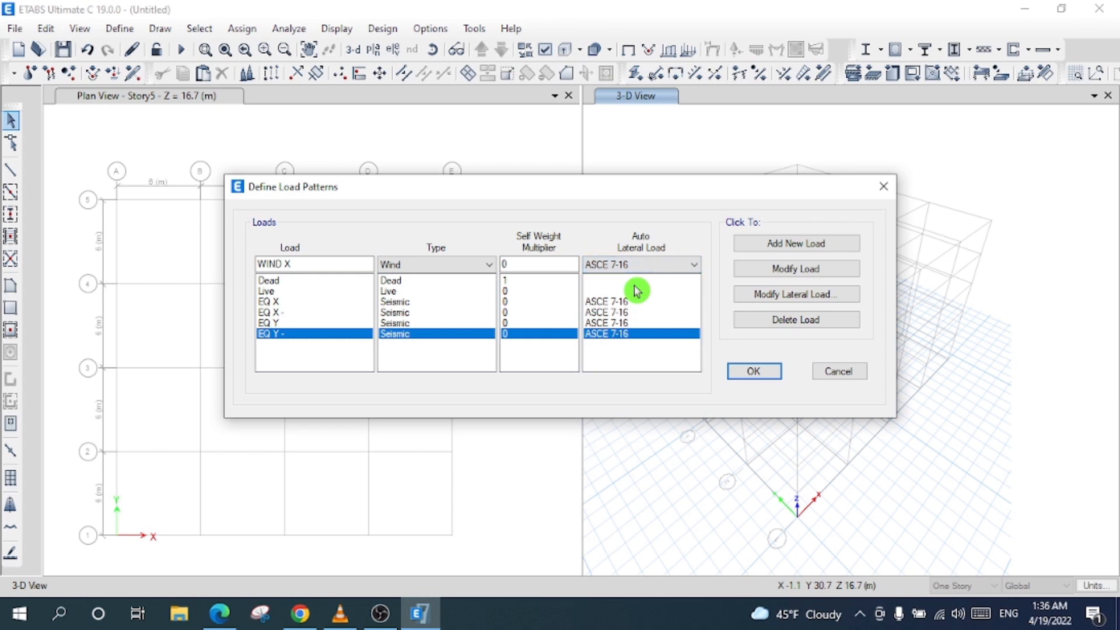
click(826, 244)
click(356, 262)
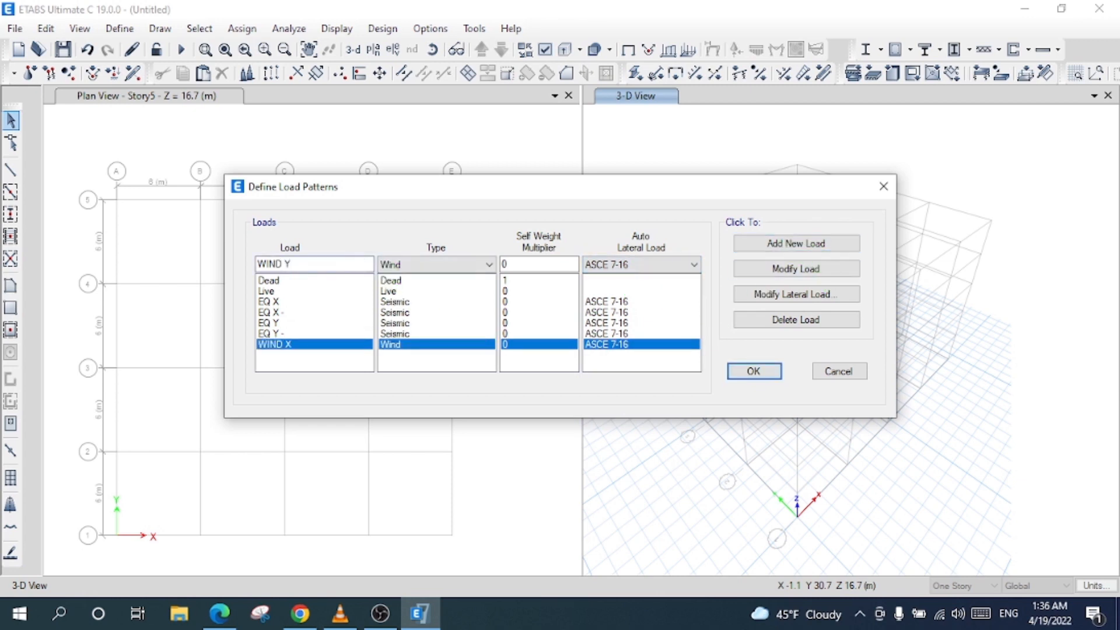
click(791, 243)
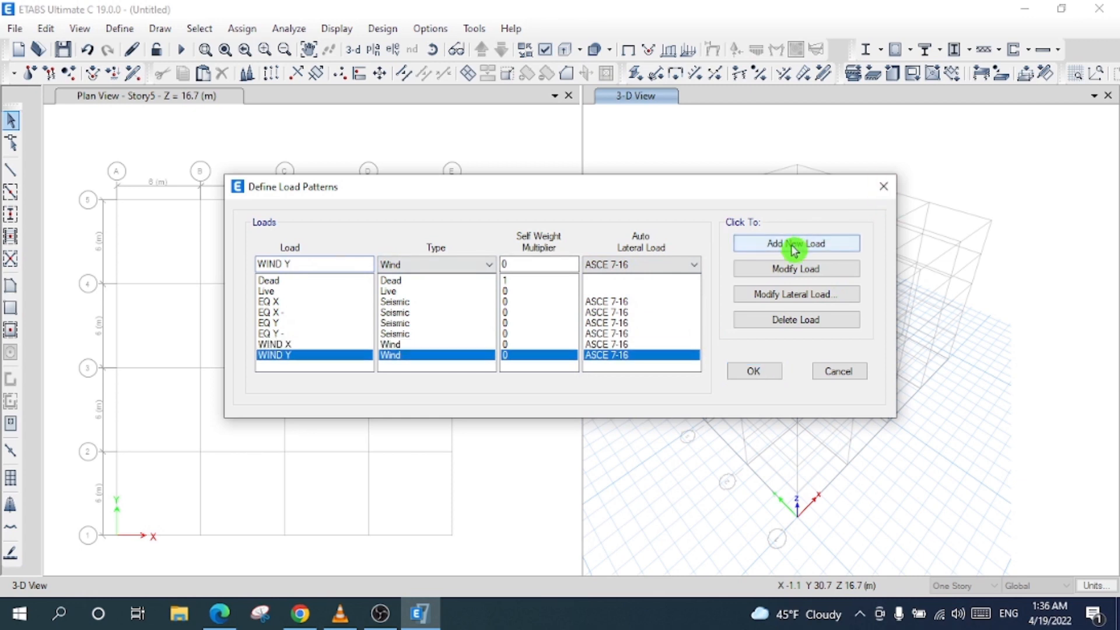
- Open the lateral seismic load settings for EQ X
click(295, 291)
click(295, 301)
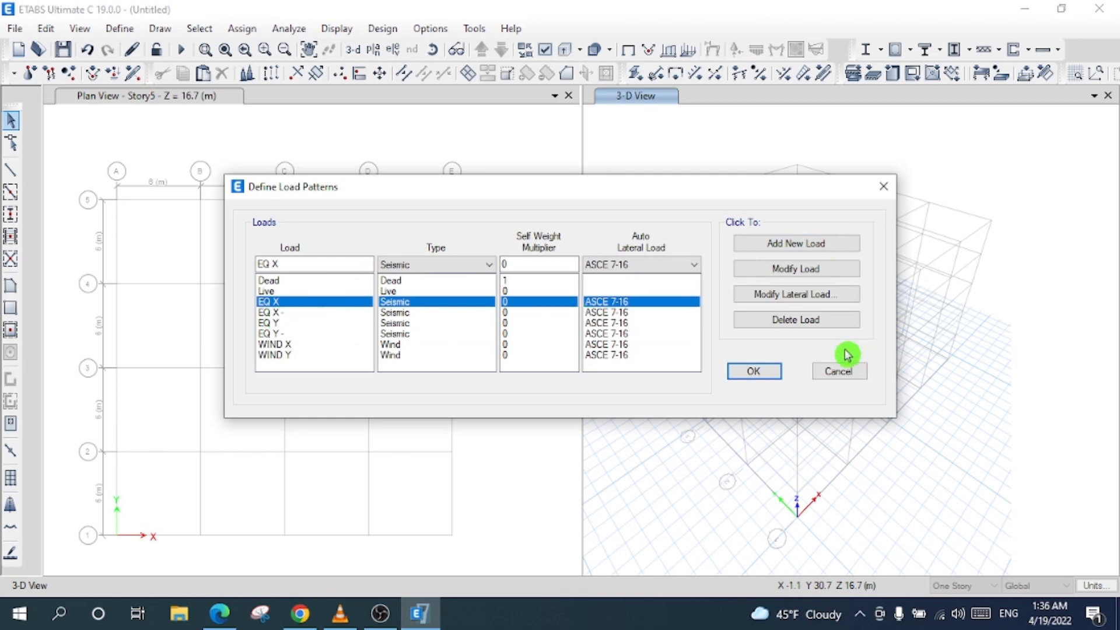
click(804, 295)
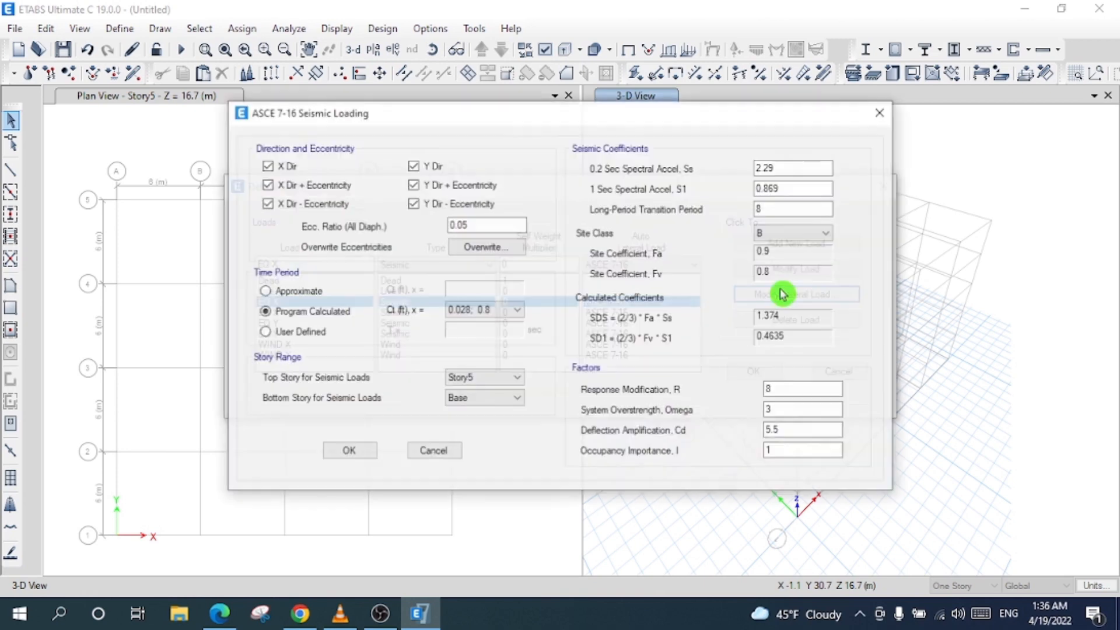
- Leave only the X Dir + Eccentricity case checked for EQ X
click(283, 166)
click(284, 184)
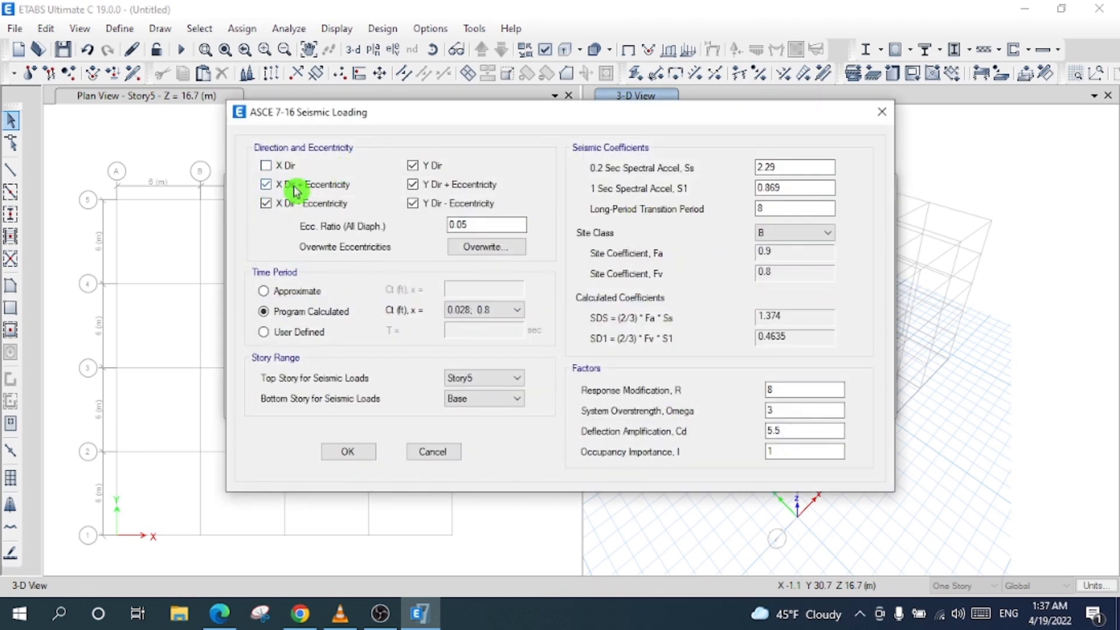
click(295, 203)
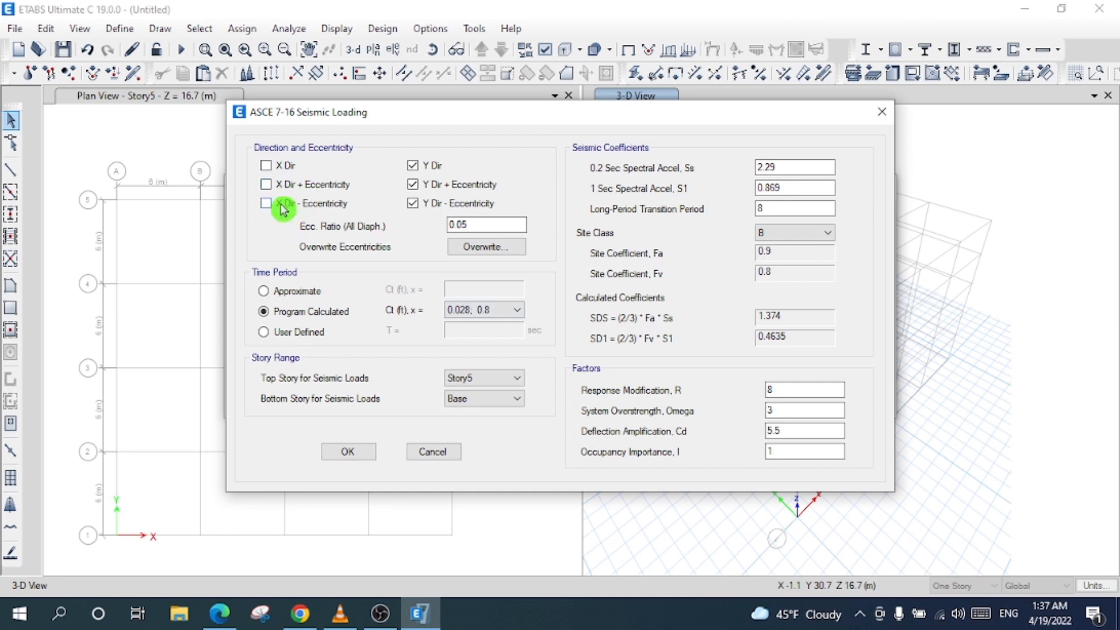
click(266, 184)
click(415, 203)
click(415, 185)
click(415, 166)
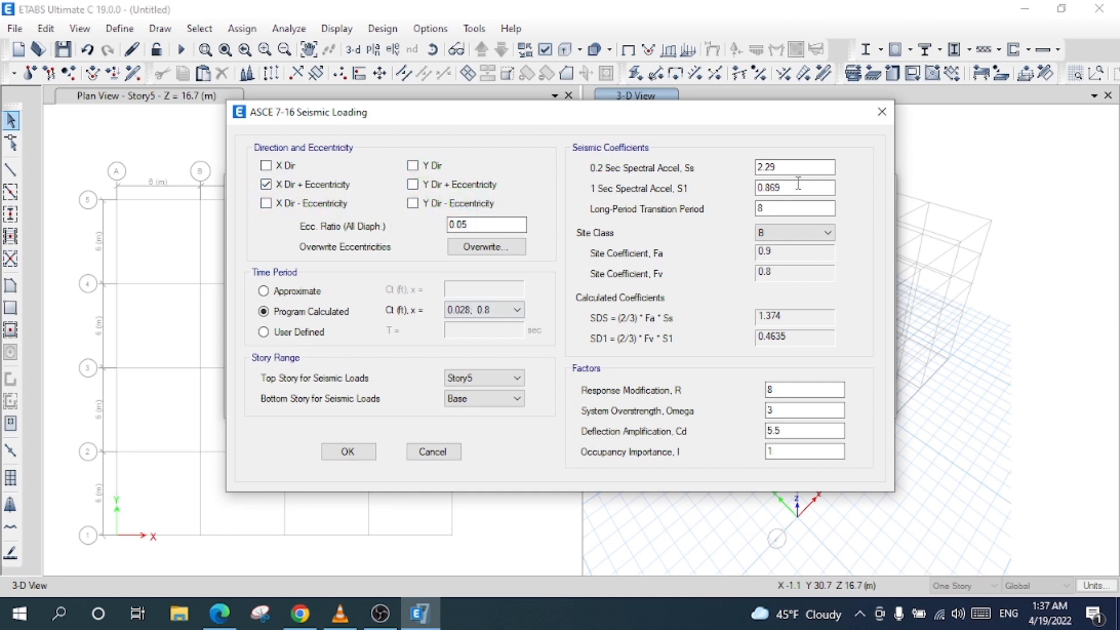
click(449, 225)
- Set Ss to 1.15 and S1 to 0.51, keeping site class B
click(781, 167)
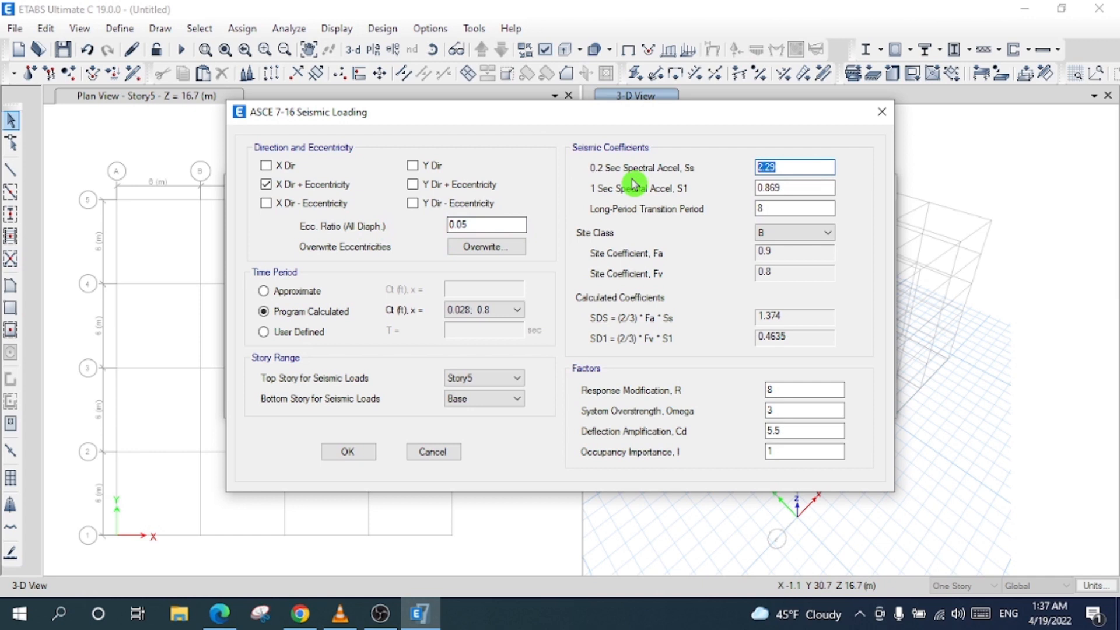
text(1.15)
key(Tab)
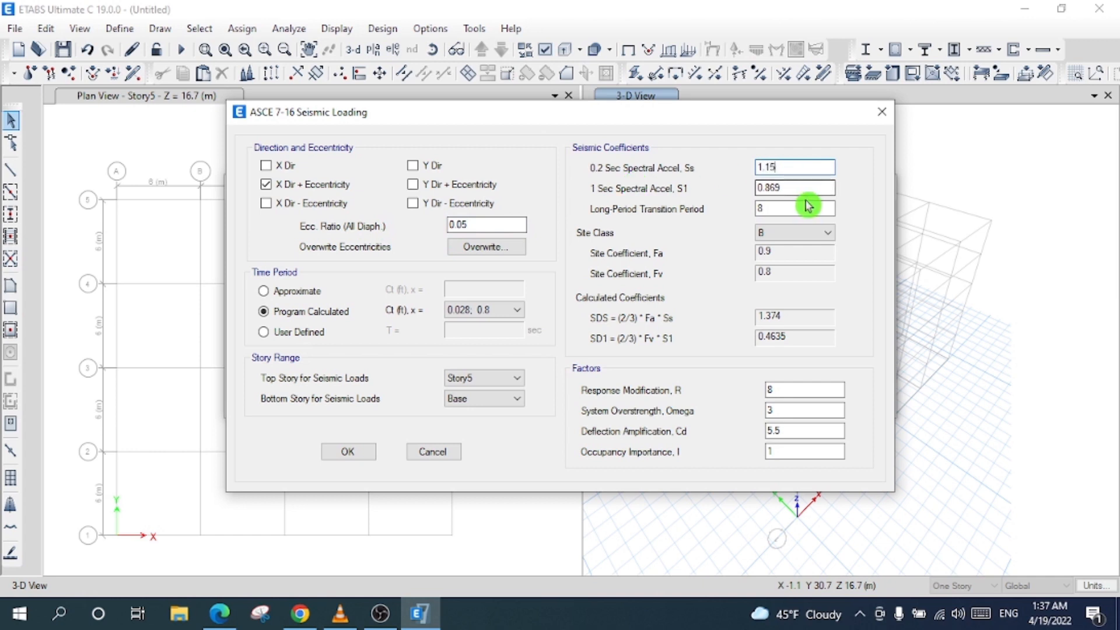
text(0.51)
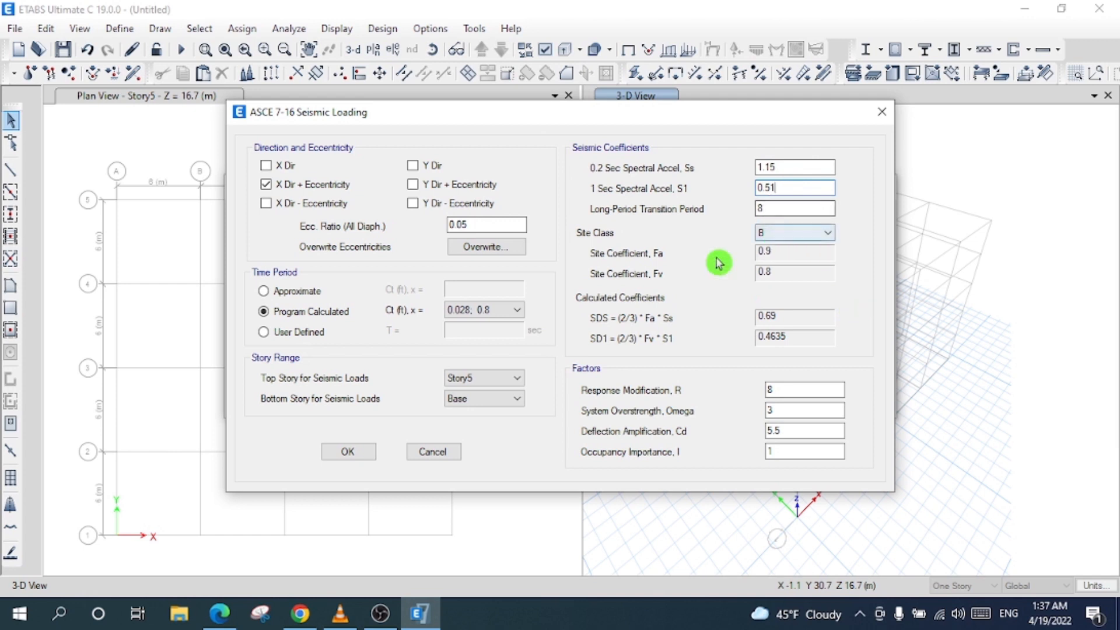
click(785, 234)
click(785, 254)
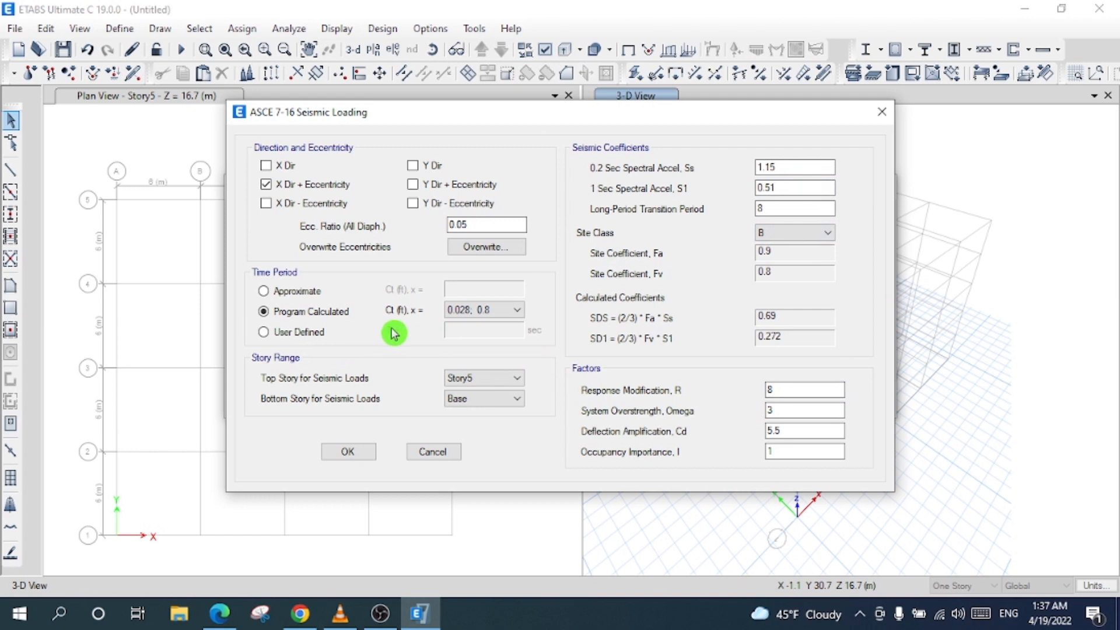
click(299, 327)
click(300, 312)
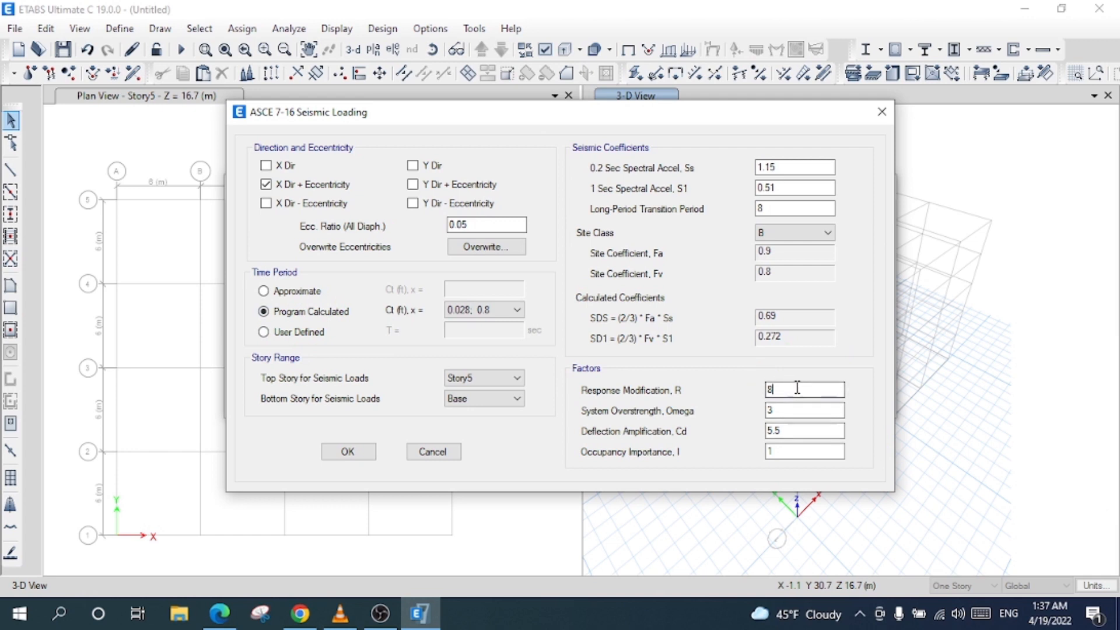
- Set the response modification R to 6.5, save EQ X, and select EQ X -
drag(797, 387, 572, 366)
text(6.5)
drag(791, 407, 690, 408)
double_click(780, 433)
drag(783, 453, 714, 445)
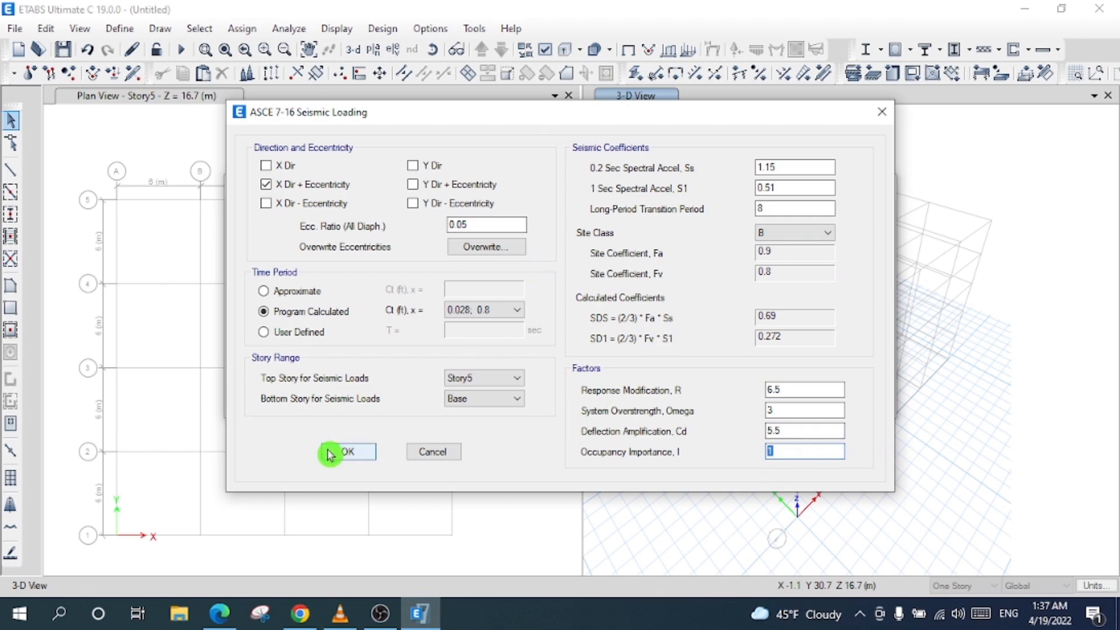
click(344, 452)
click(295, 313)
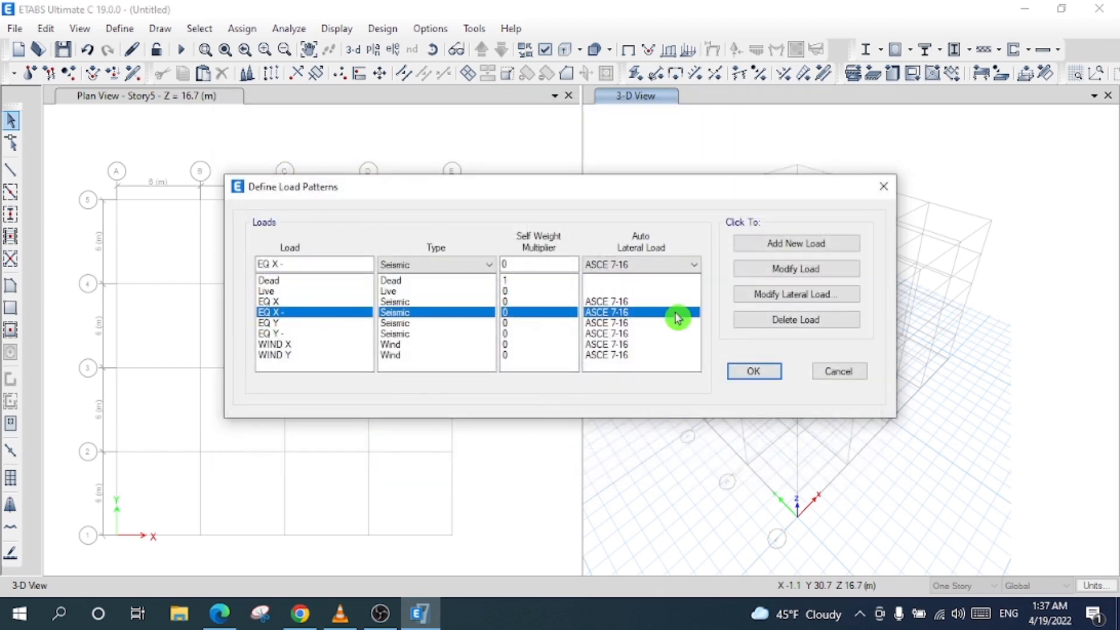
- Open EQ X -'s seismic settings and leave only X Dir - Eccentricity checked
click(770, 303)
click(288, 205)
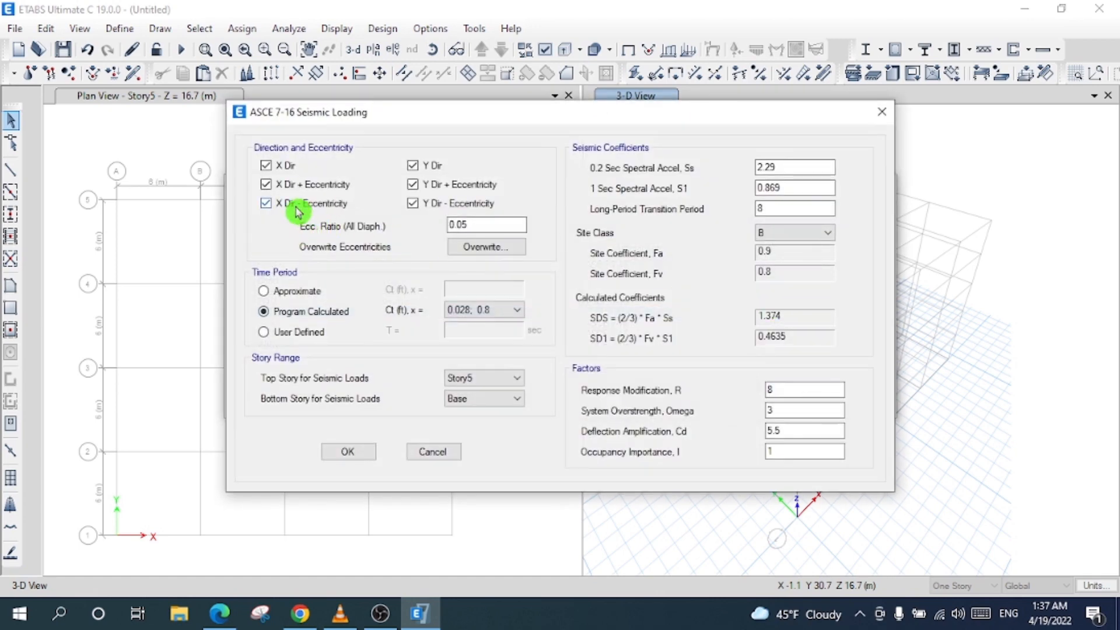
click(295, 184)
click(285, 165)
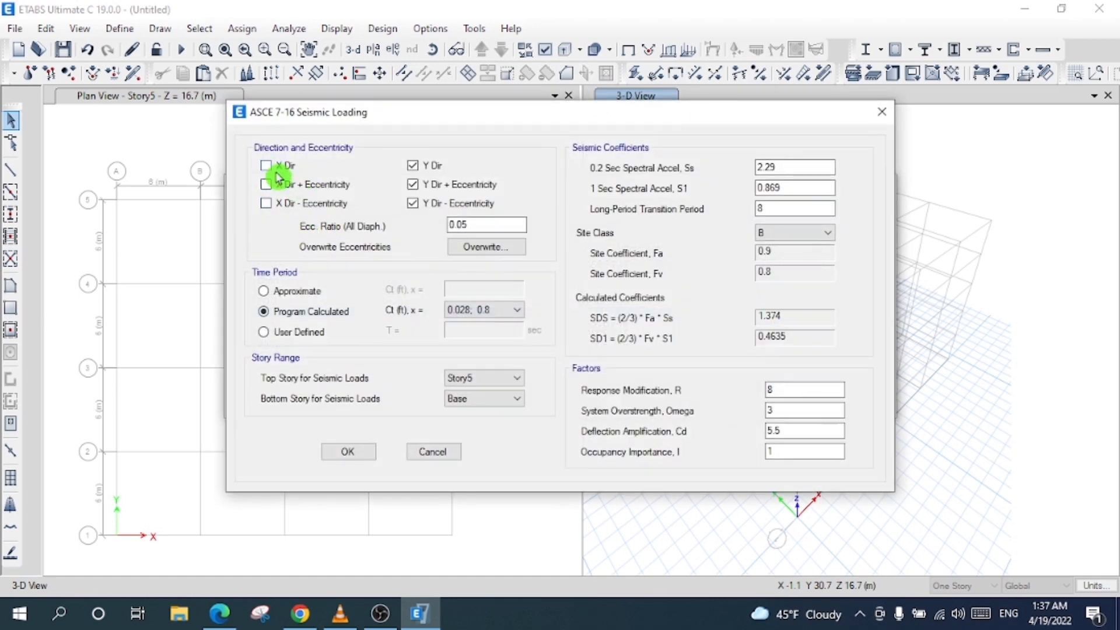
click(294, 204)
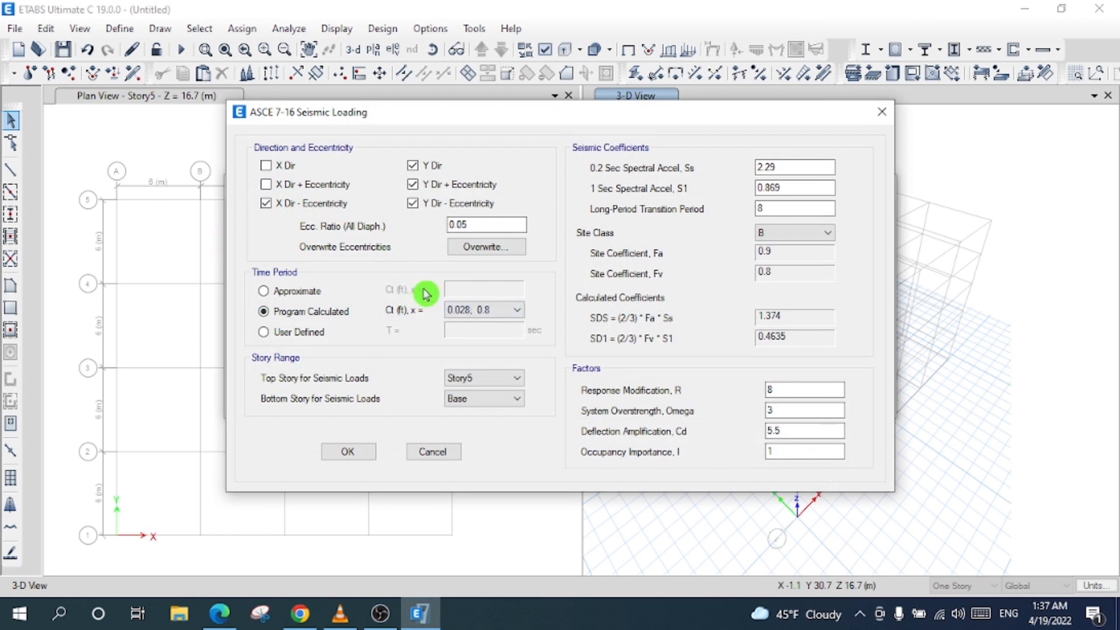
click(415, 203)
click(415, 185)
click(416, 166)
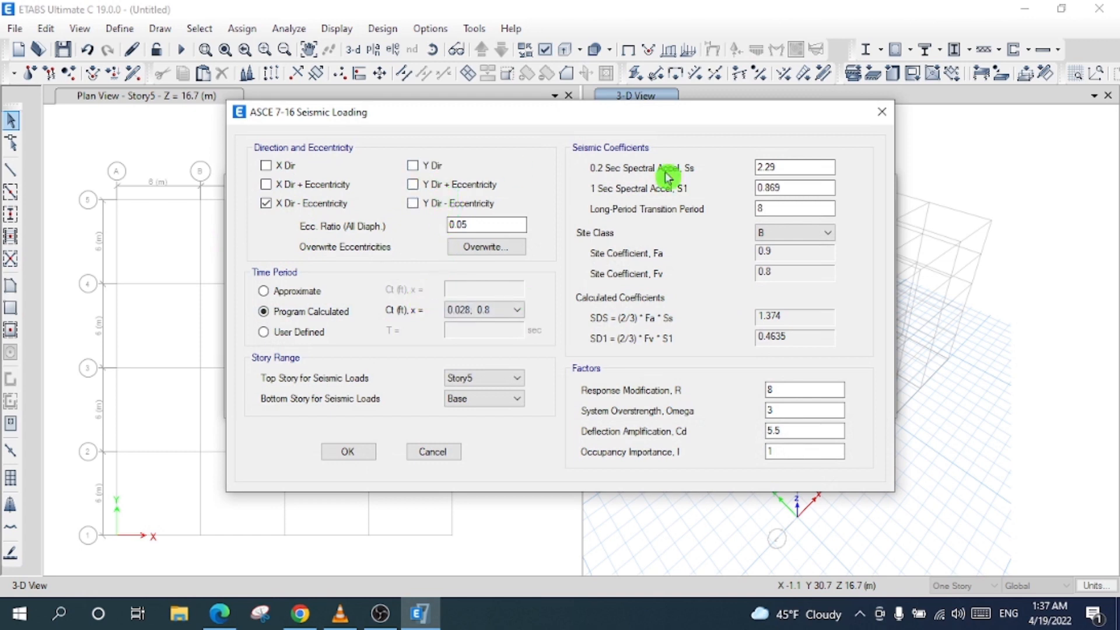
- Enter Ss 1.15, S1 0.51, site class B and R 6.5, save, then select EQ Y
double_click(789, 172)
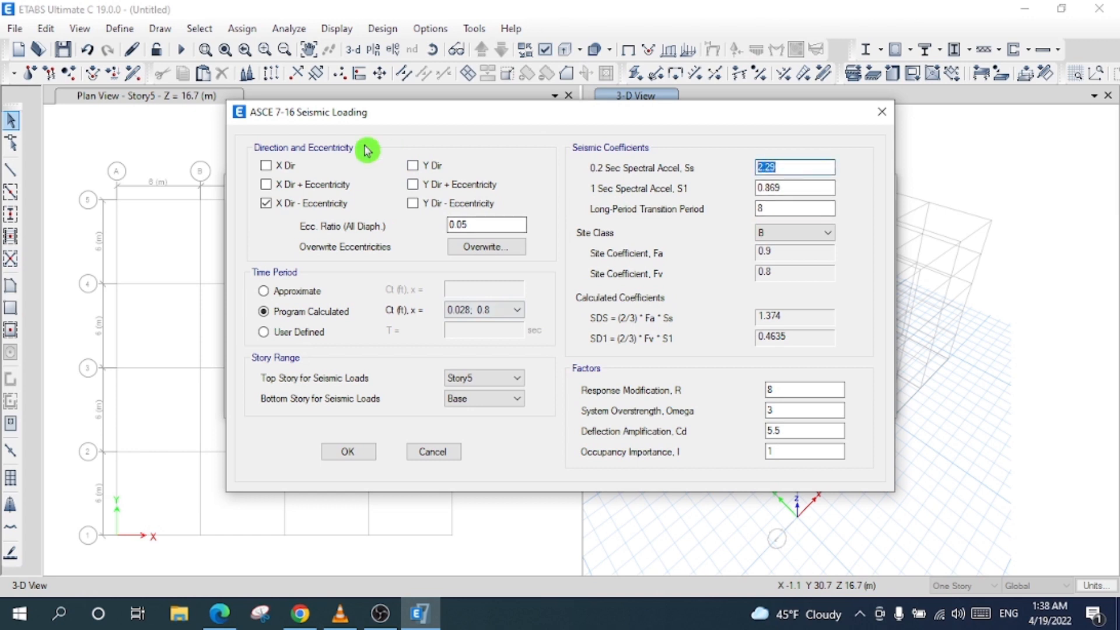
text(1.15)
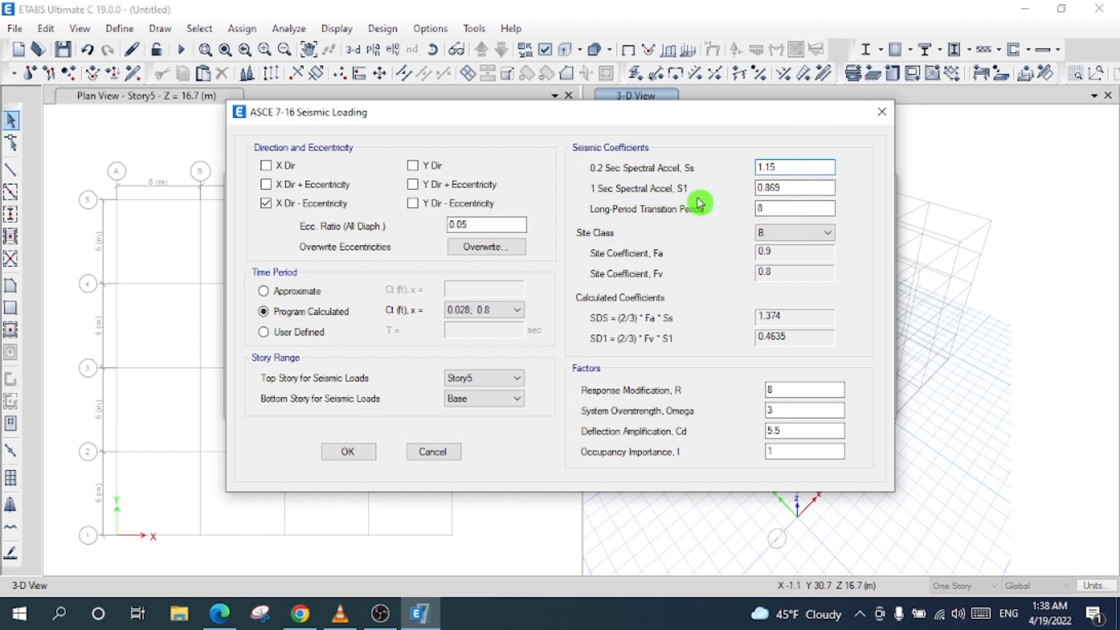
drag(816, 187, 540, 184)
text(0.51)
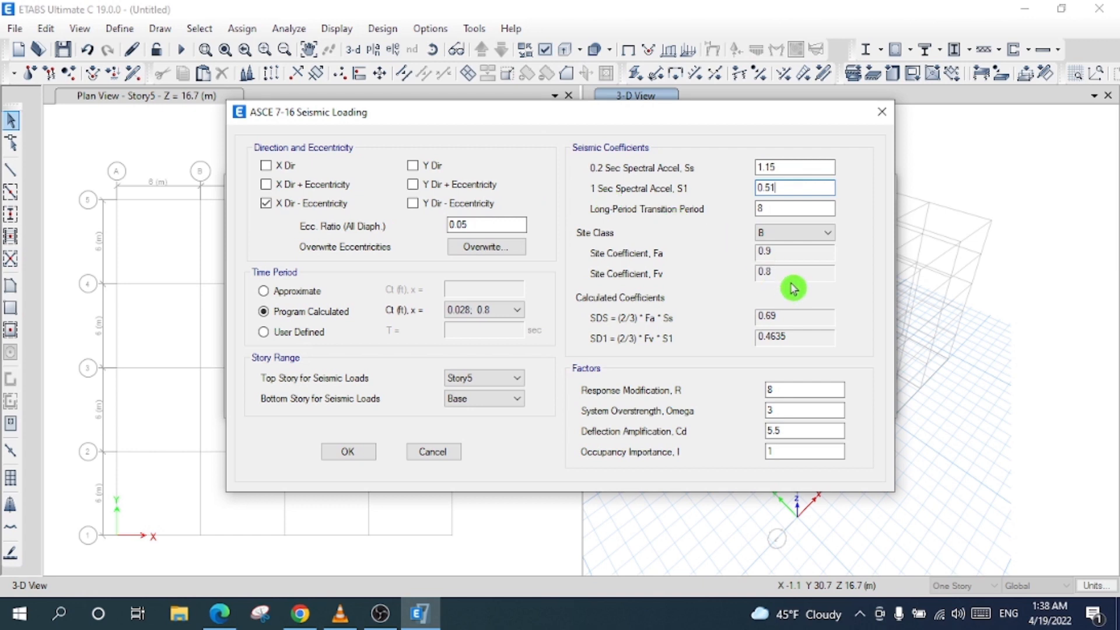
click(799, 233)
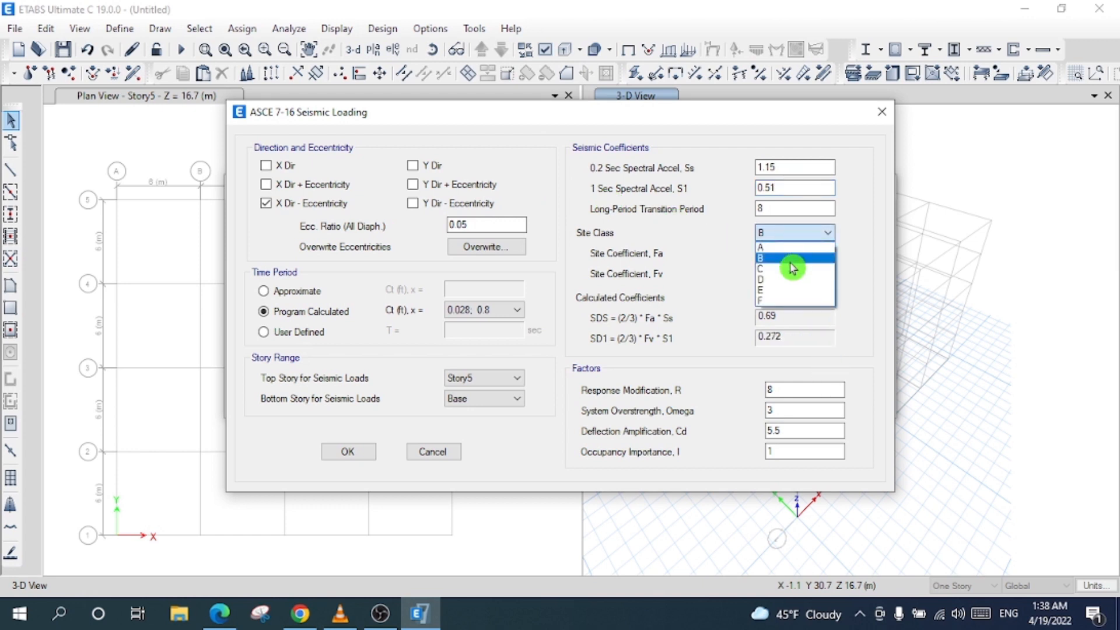
click(791, 252)
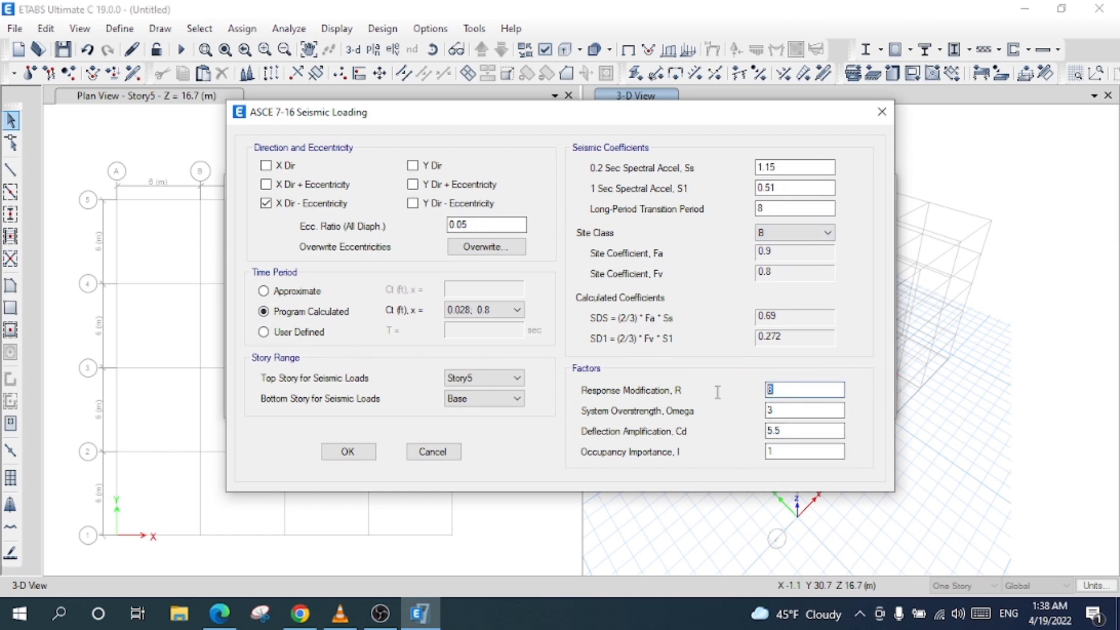
text(6.)
key(Tab)
key(Tab)
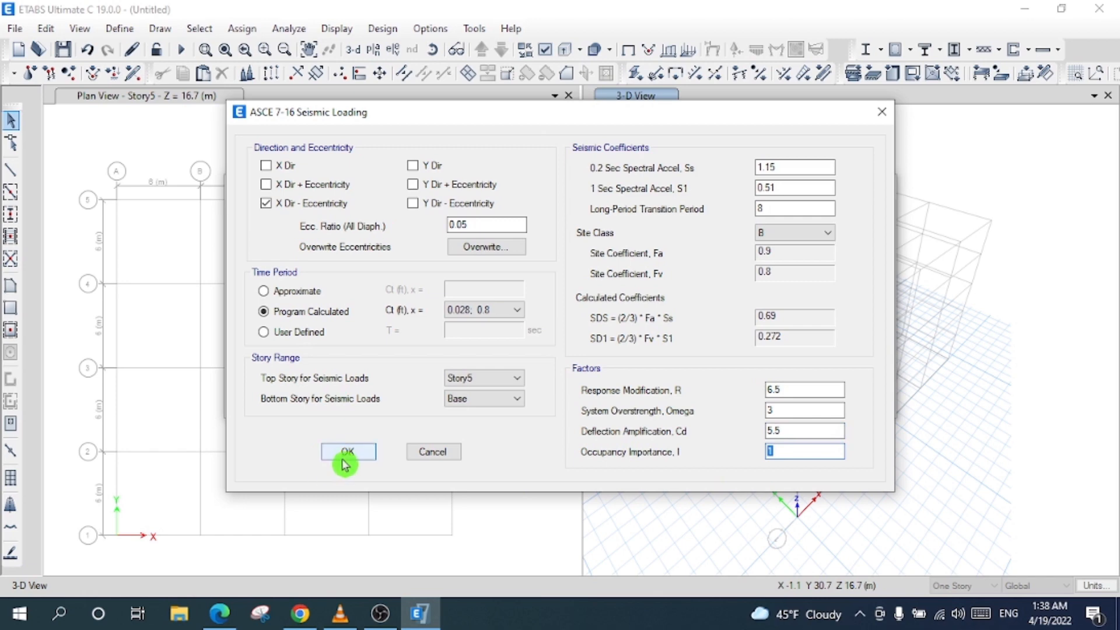
click(348, 452)
click(312, 324)
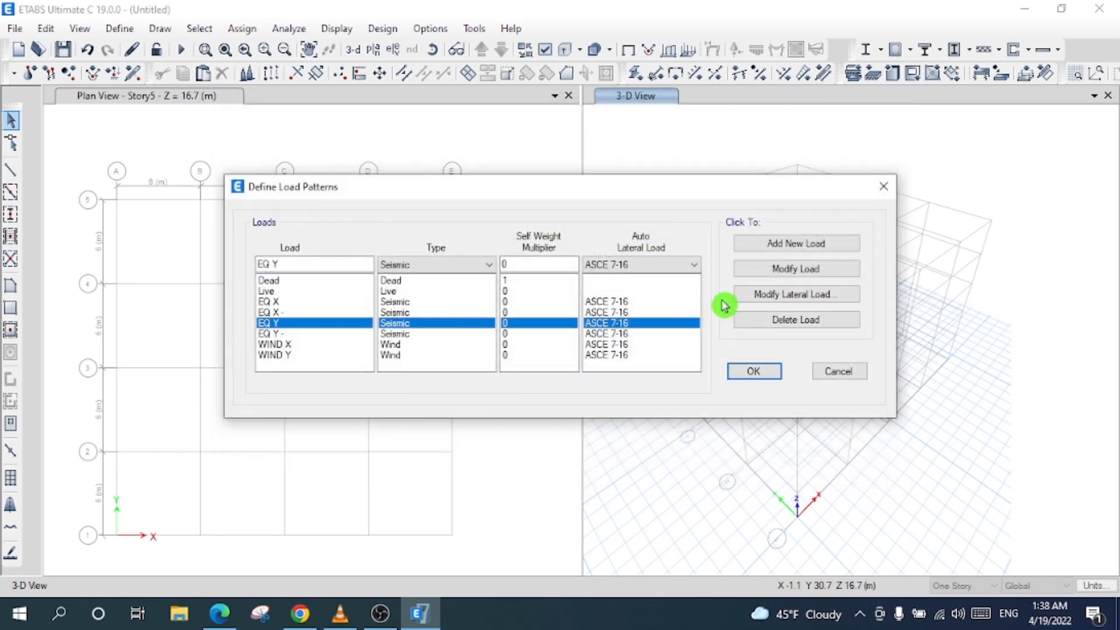
- Open EQ Y's seismic settings and leave only Y Dir + Eccentricity checked
click(759, 297)
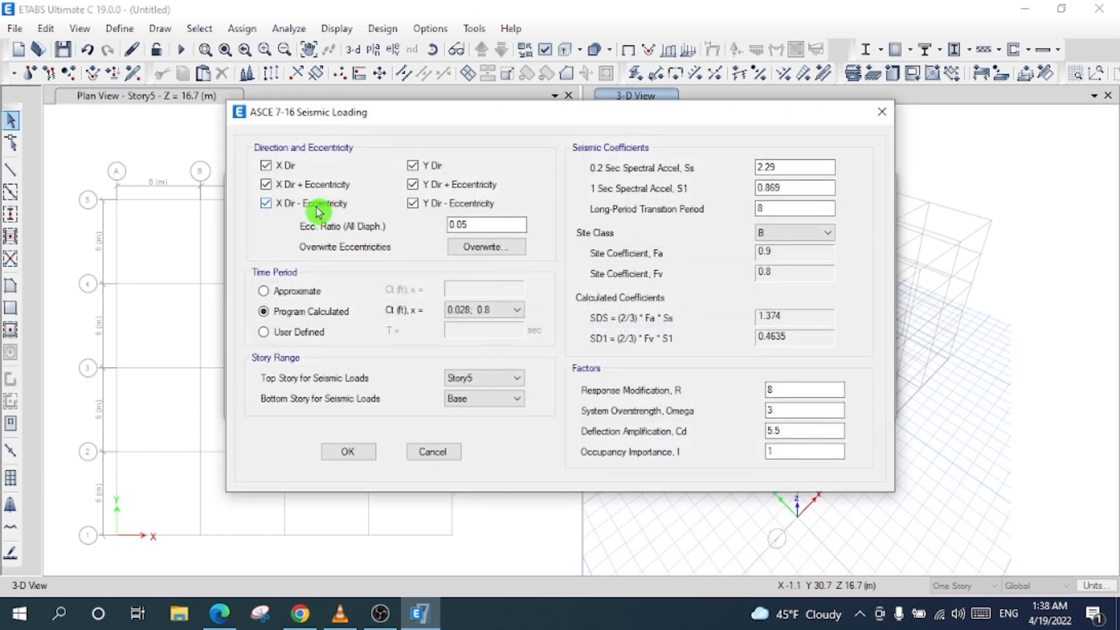
click(319, 205)
click(317, 185)
click(285, 166)
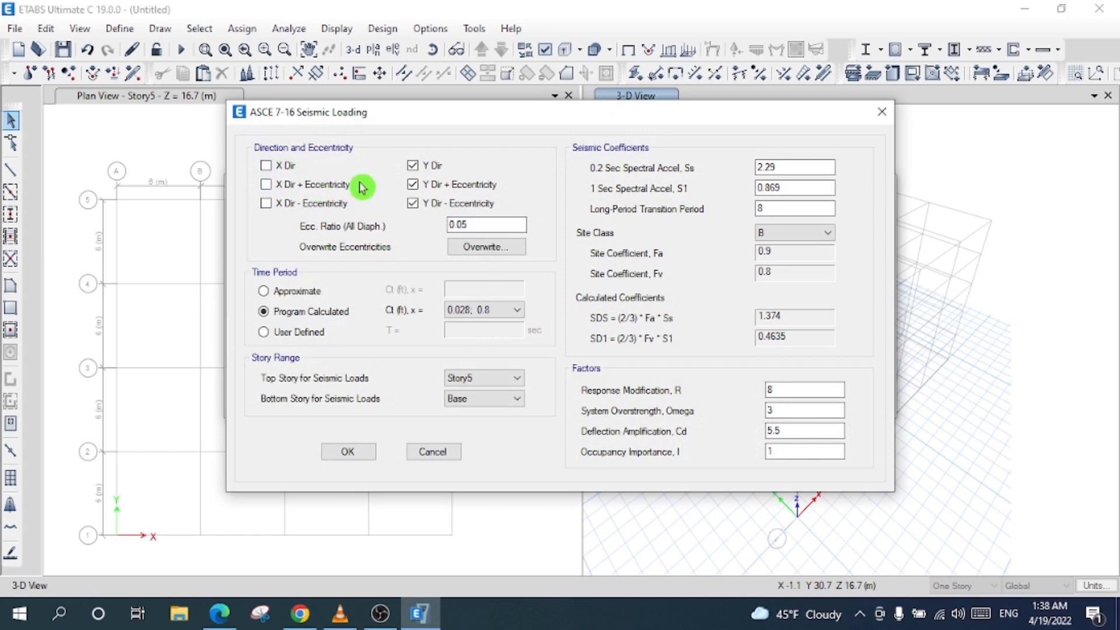
click(413, 203)
click(427, 166)
drag(512, 225, 431, 227)
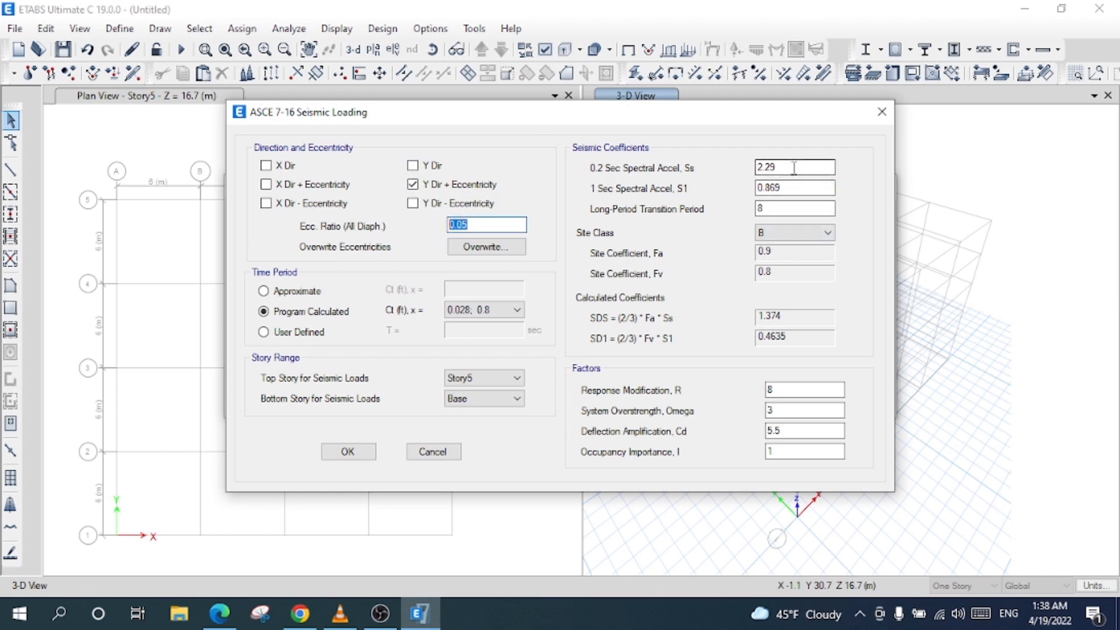
- Enter Ss 1.15, S1 0.51, site class B and R 6.5, save, then select EQ Y -
drag(794, 167, 598, 200)
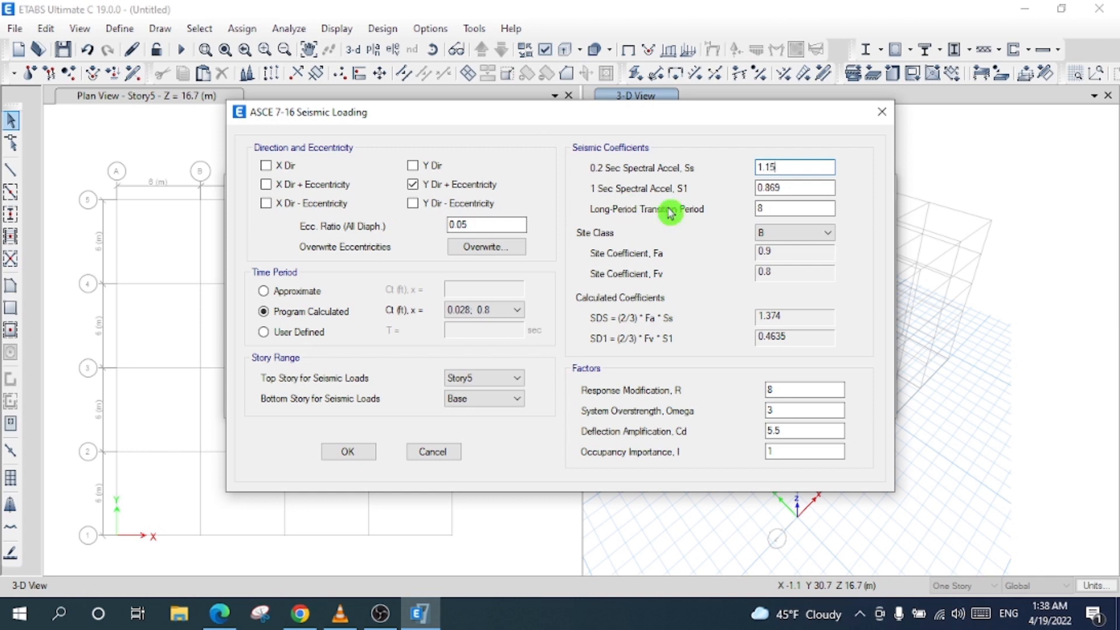
drag(812, 189, 538, 214)
text(0.51)
click(803, 232)
click(801, 260)
click(780, 407)
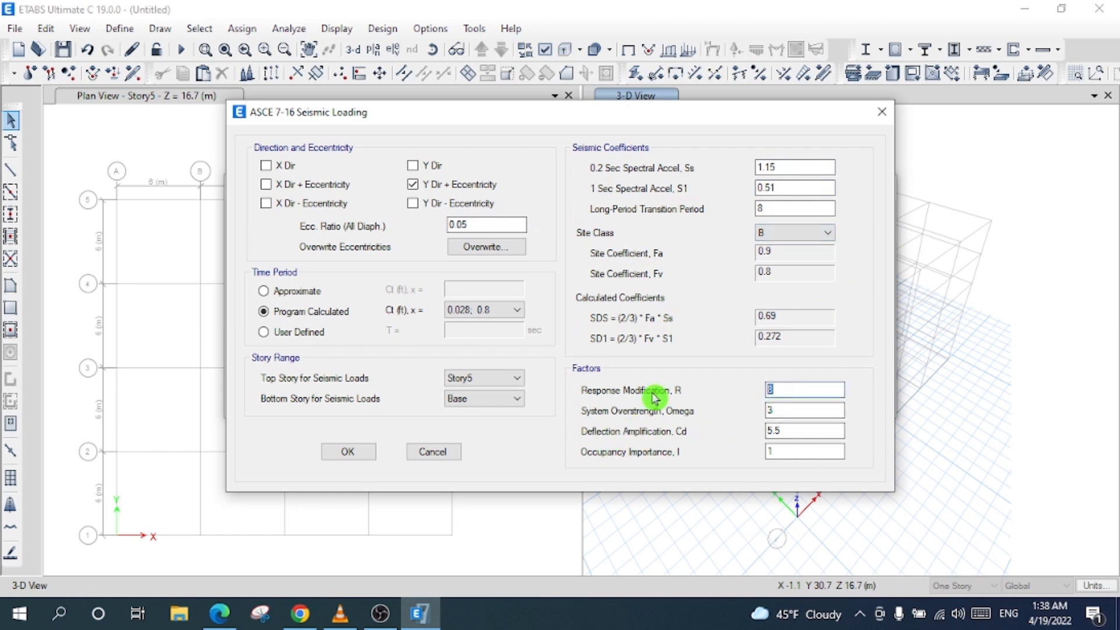
text(6.5)
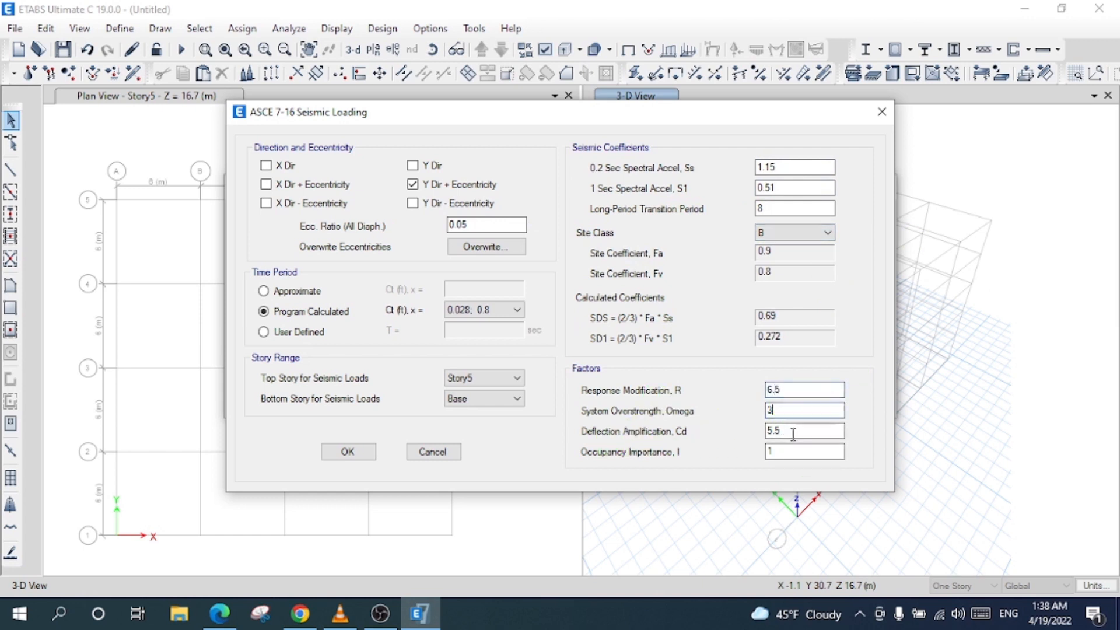
click(347, 452)
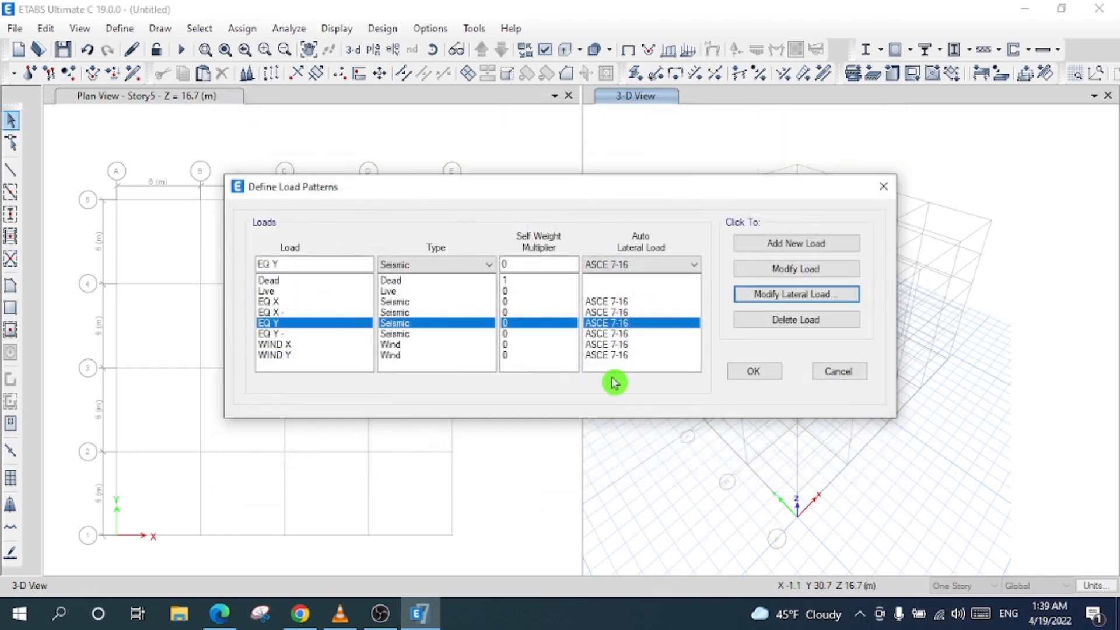
click(404, 336)
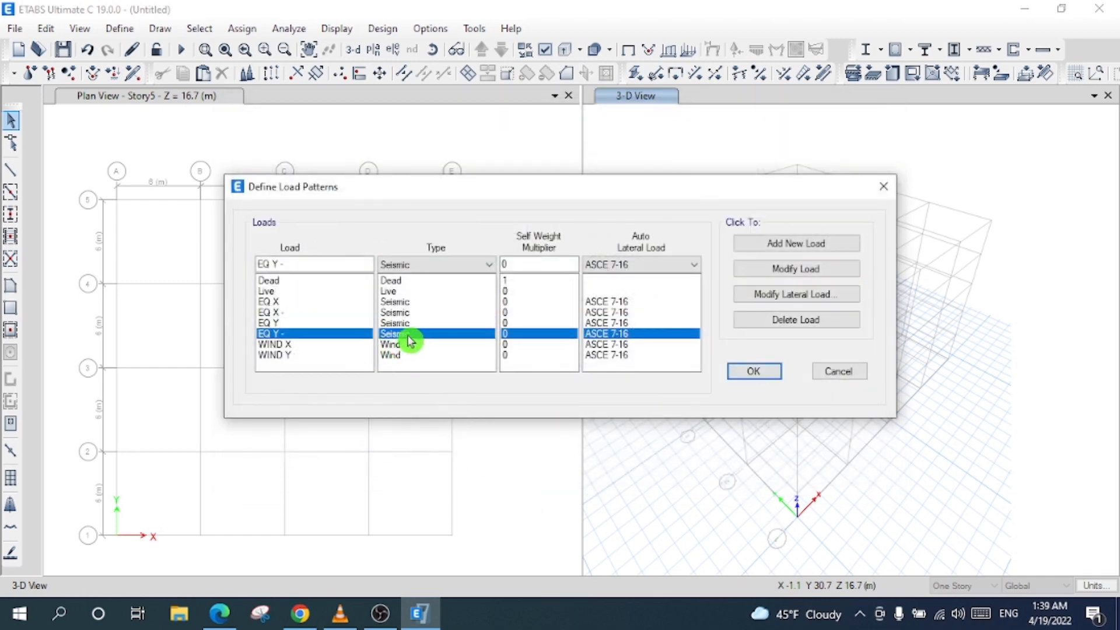
- Limit the EQ Y - seismic load to the Y Dir - Eccentricity direction only
click(797, 295)
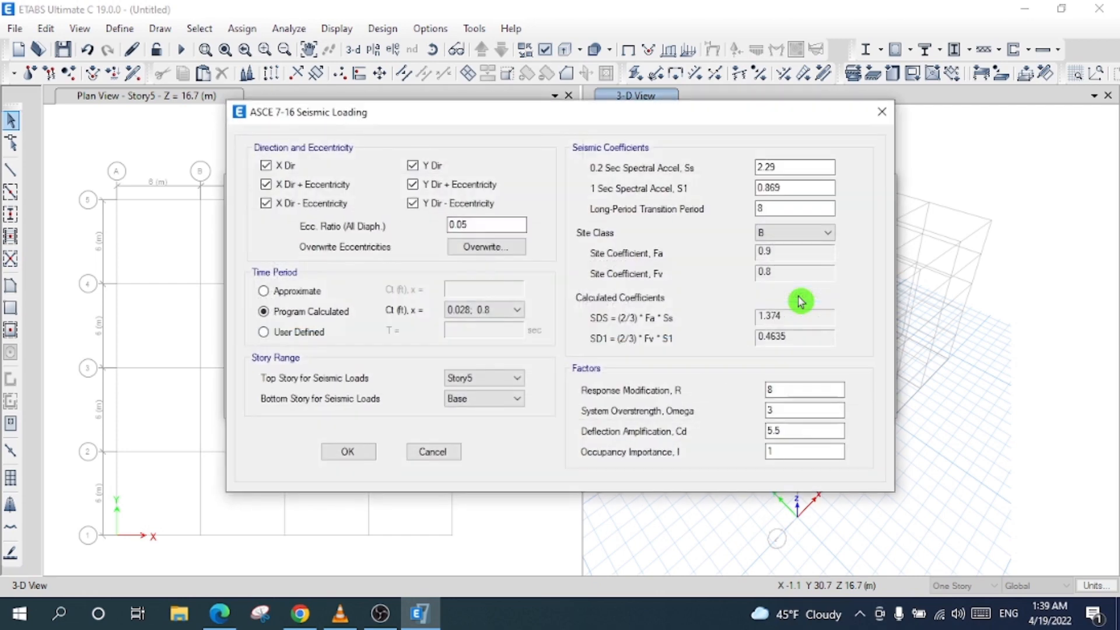
click(310, 203)
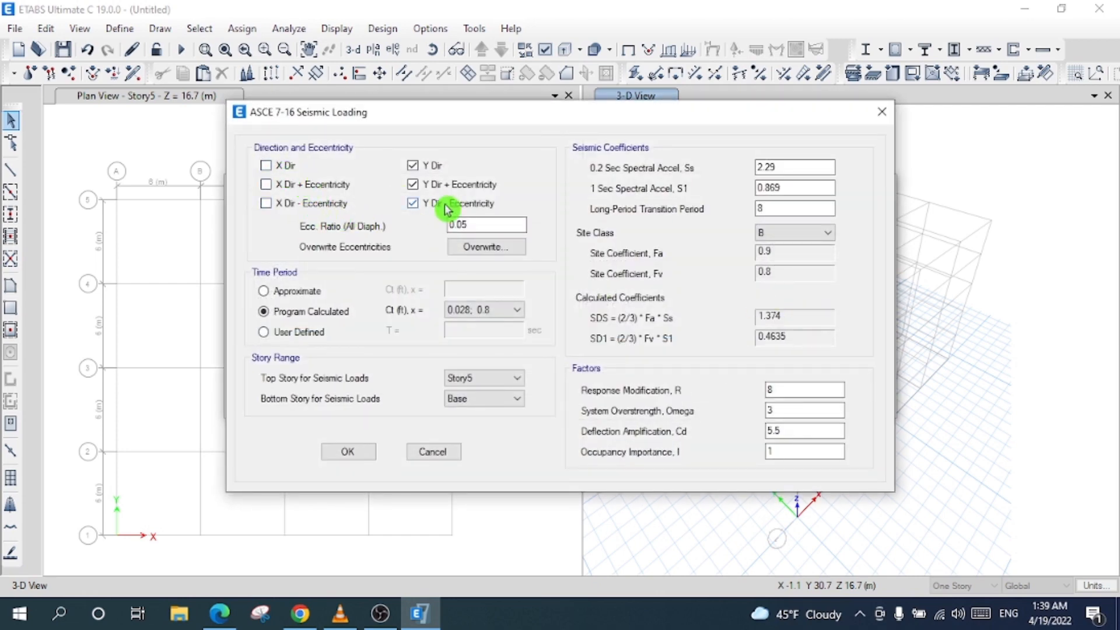
click(425, 186)
click(432, 169)
drag(488, 222, 381, 230)
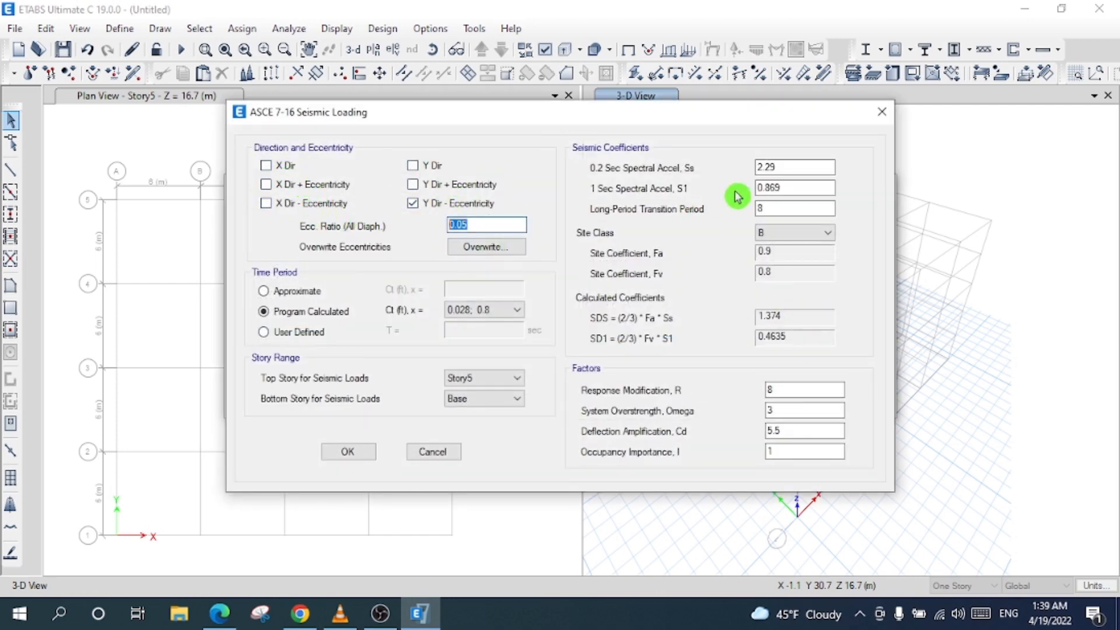
- Enter Ss 1.15, S1 0.51, site class B and R 6.5, and confirm the EQ Y - load
drag(791, 168, 700, 181)
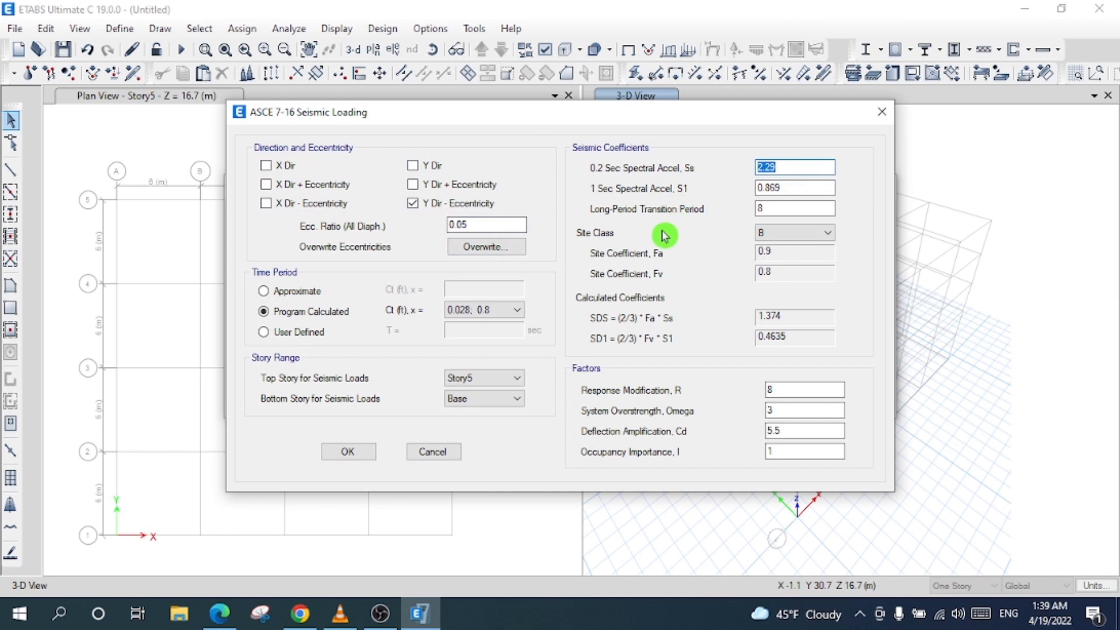
text(1.)
key(Tab)
text(0.51)
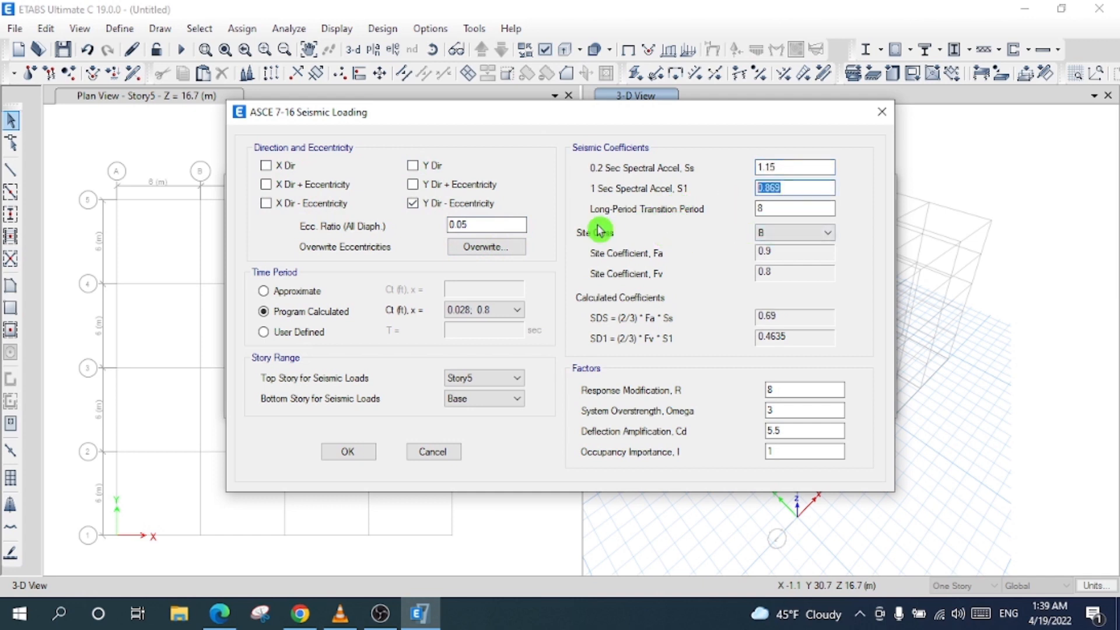
click(796, 232)
click(798, 258)
double_click(783, 389)
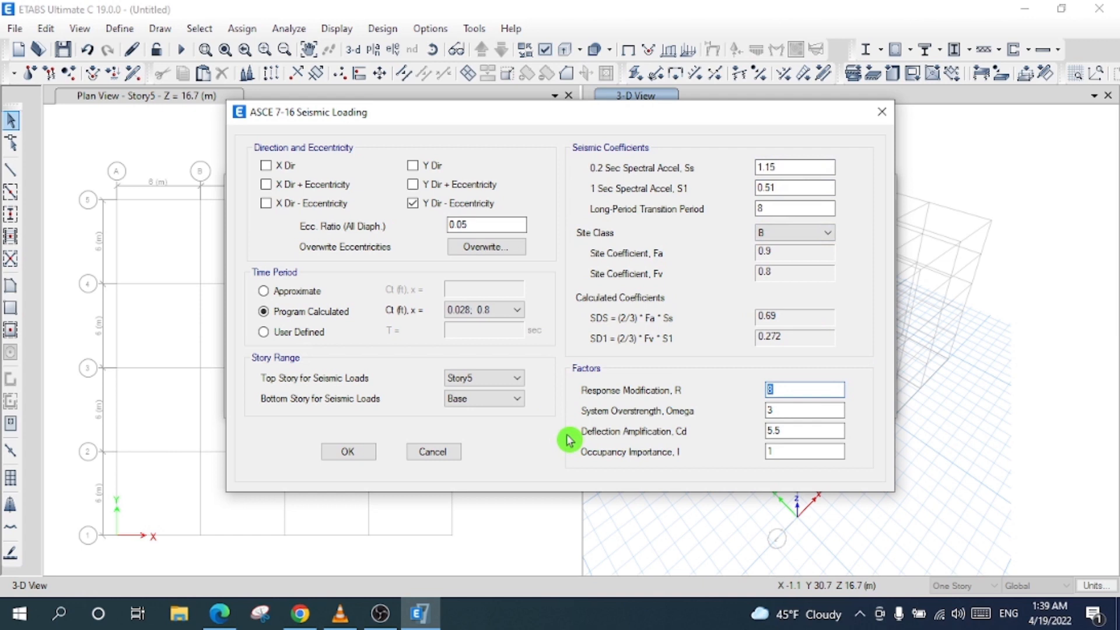
text(6.5)
double_click(782, 431)
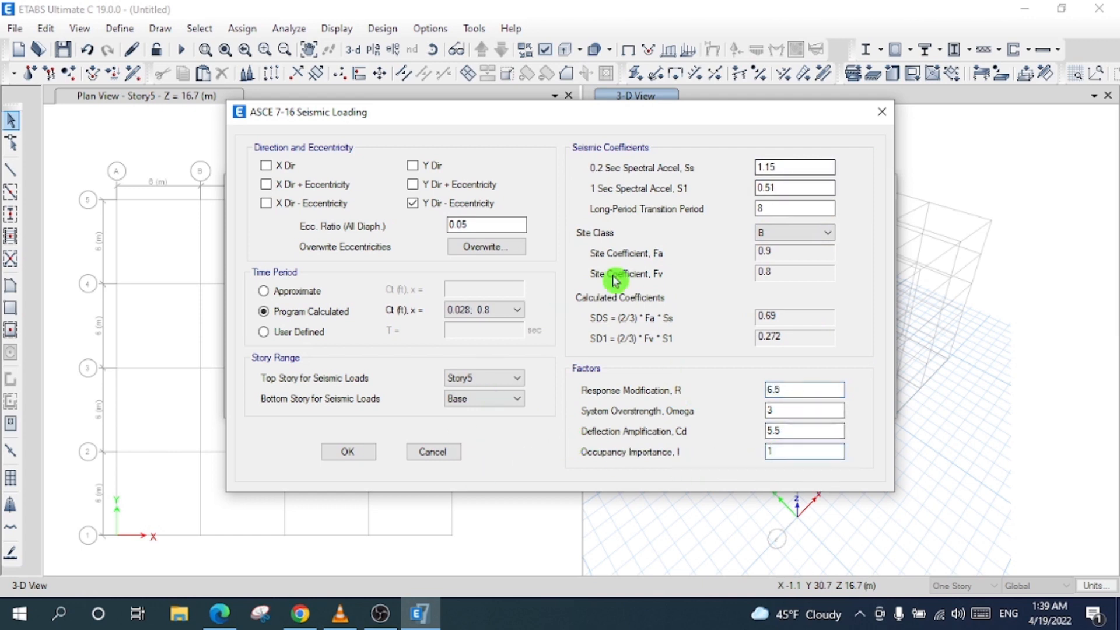
click(348, 452)
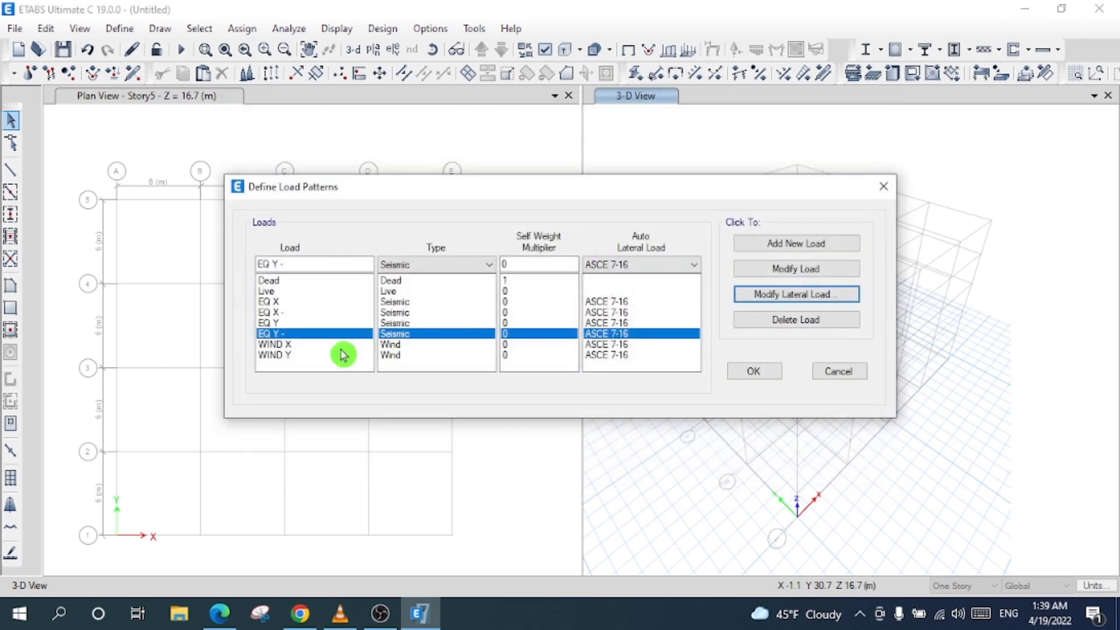
click(313, 353)
click(312, 344)
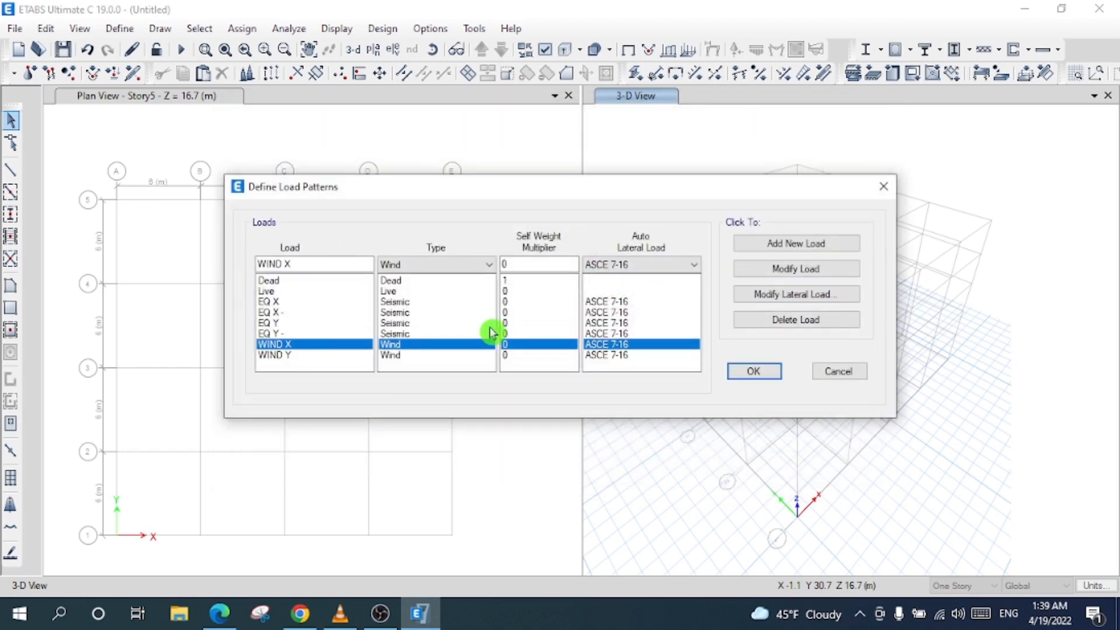
- Give WIND X 100 mph, exposure B, Story5 to Story1, with program-determined coefficients
click(771, 295)
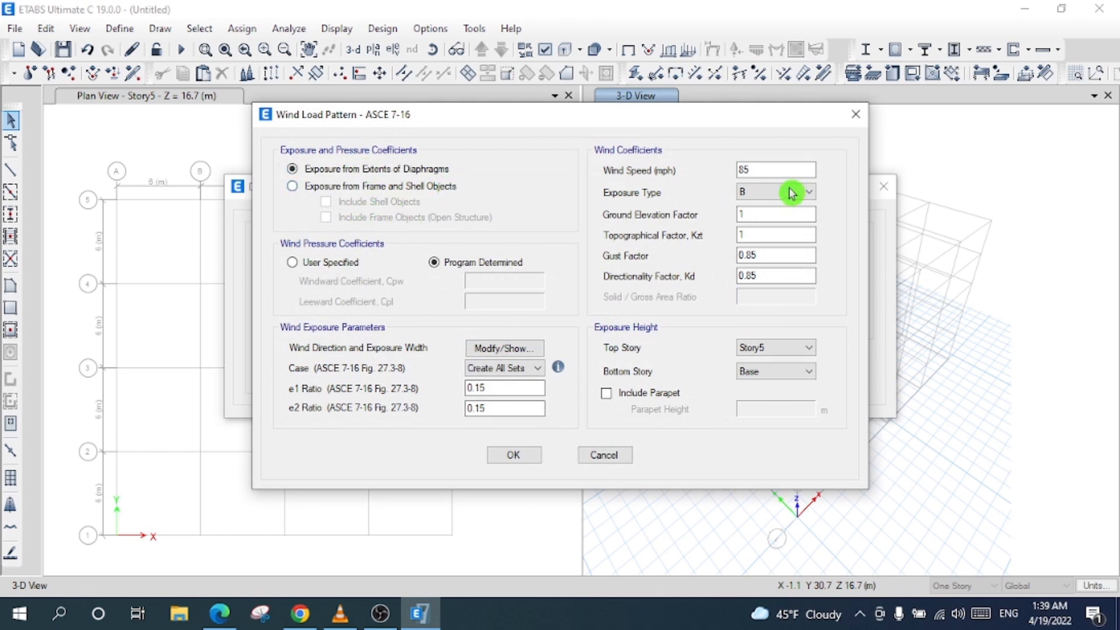
text(00)
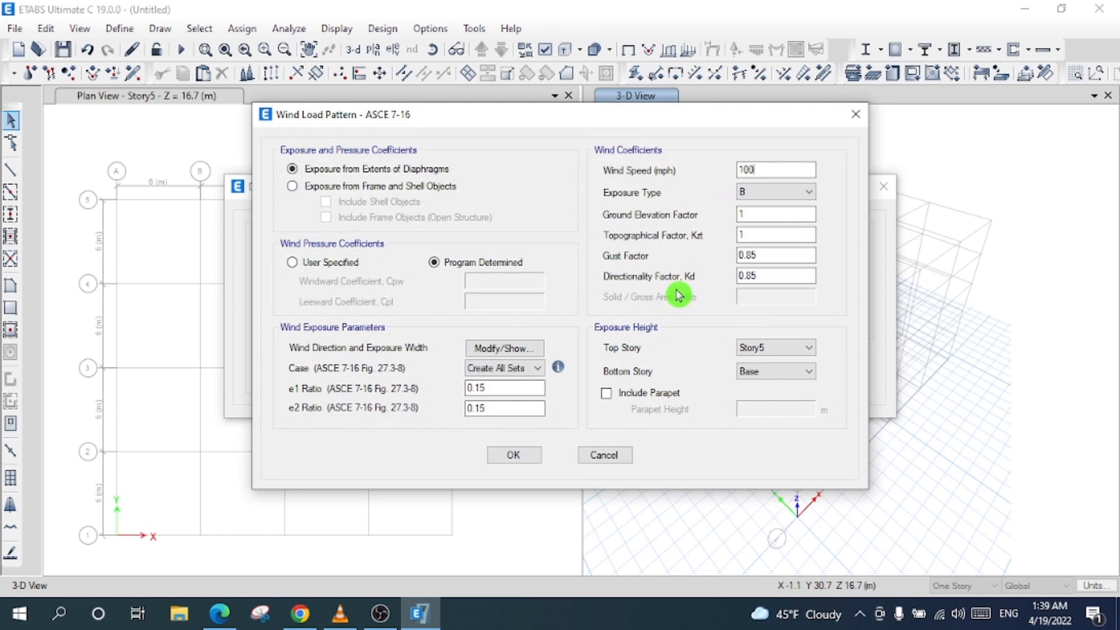
click(763, 202)
click(854, 335)
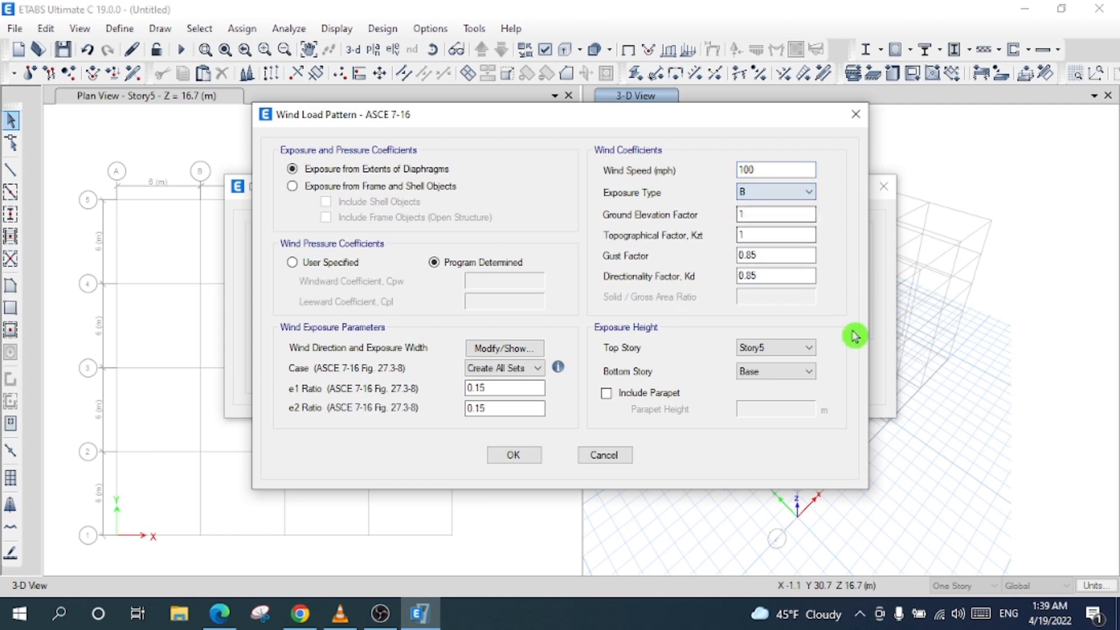
click(795, 378)
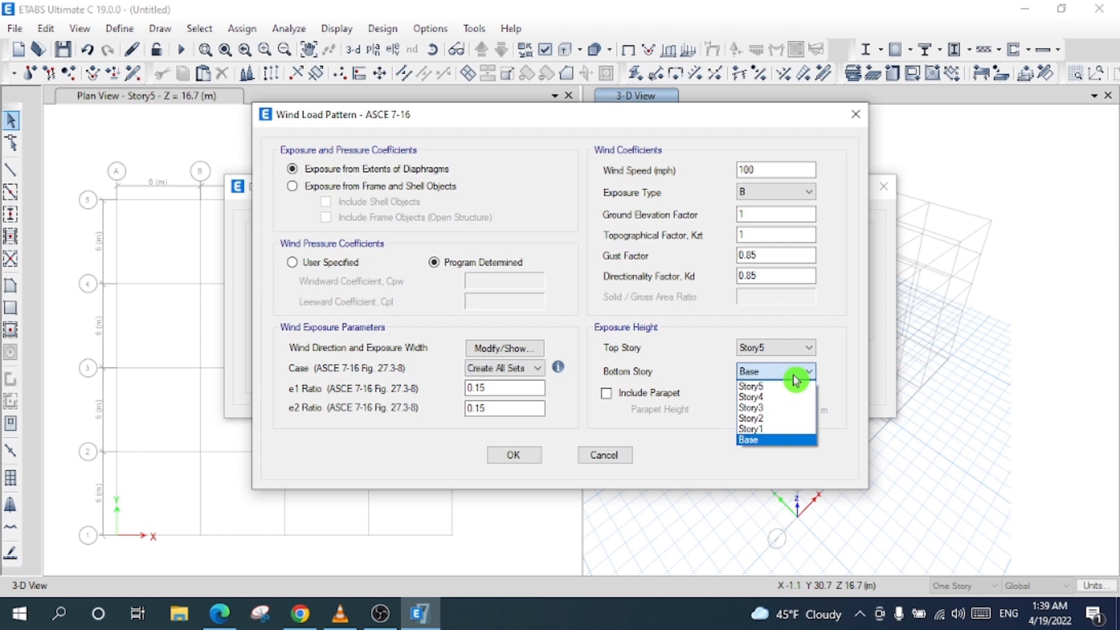
click(785, 431)
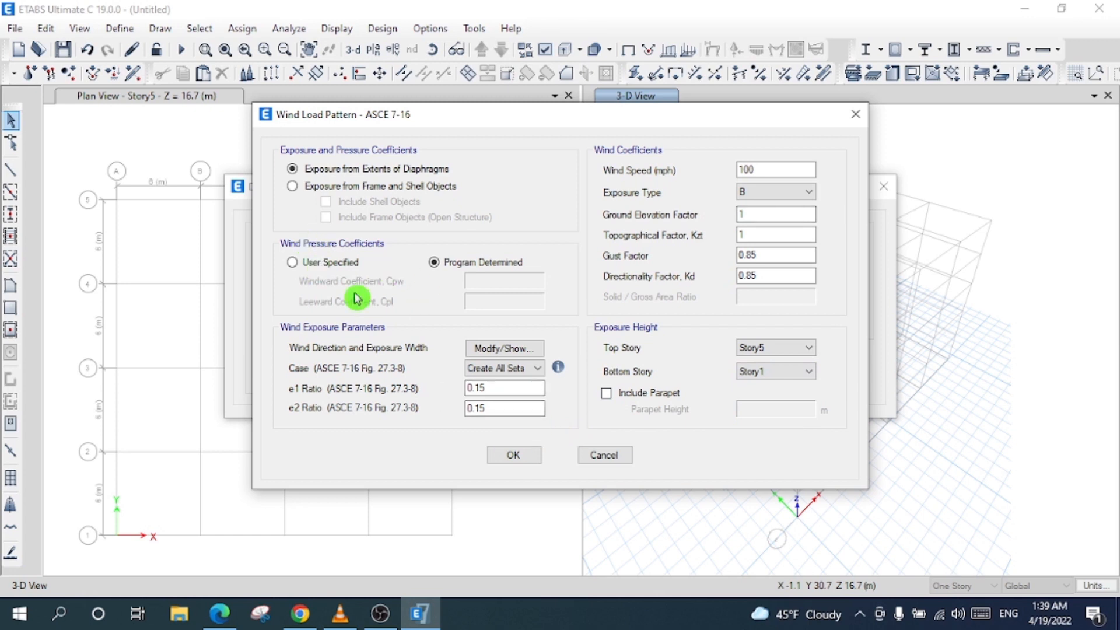
click(292, 262)
click(452, 263)
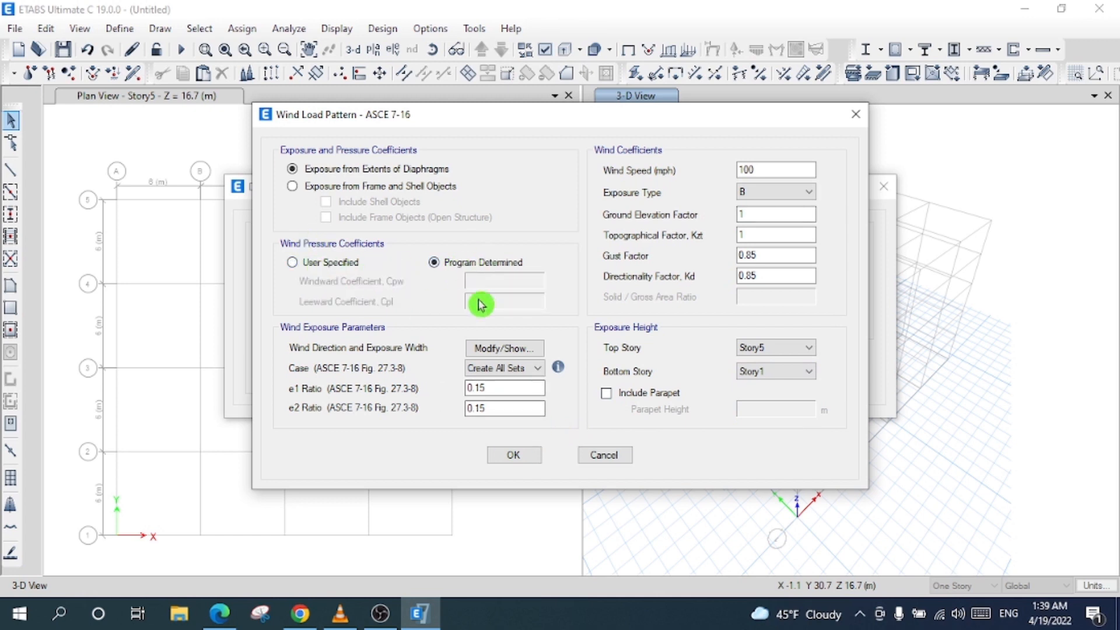
click(522, 458)
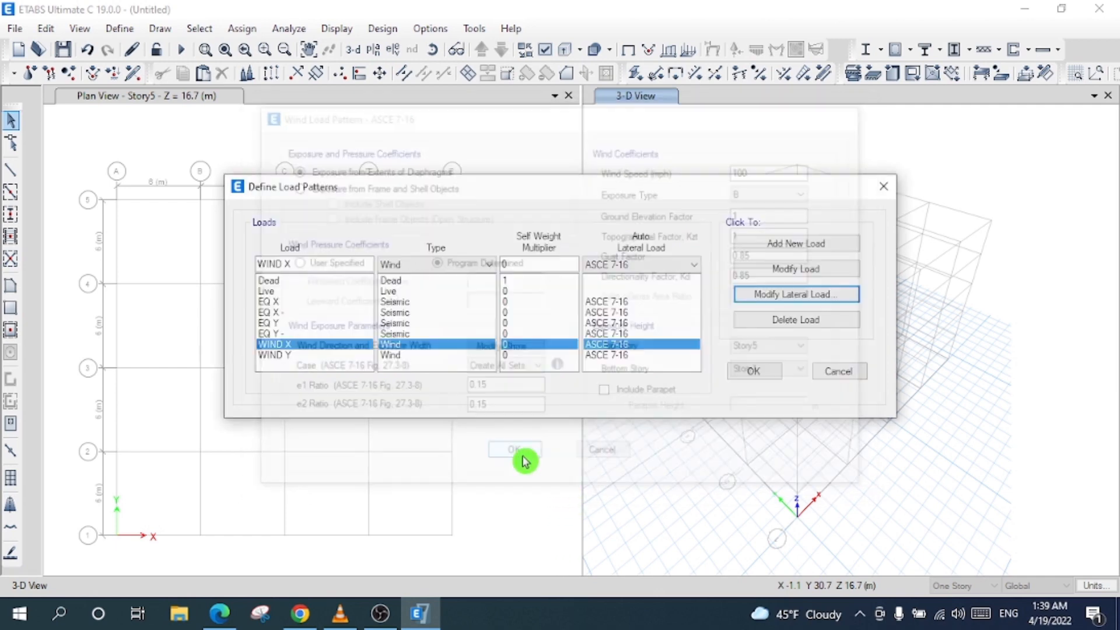
- Set WIND Y to 100 mph with Story1 as the bottom exposure story
click(418, 355)
click(788, 294)
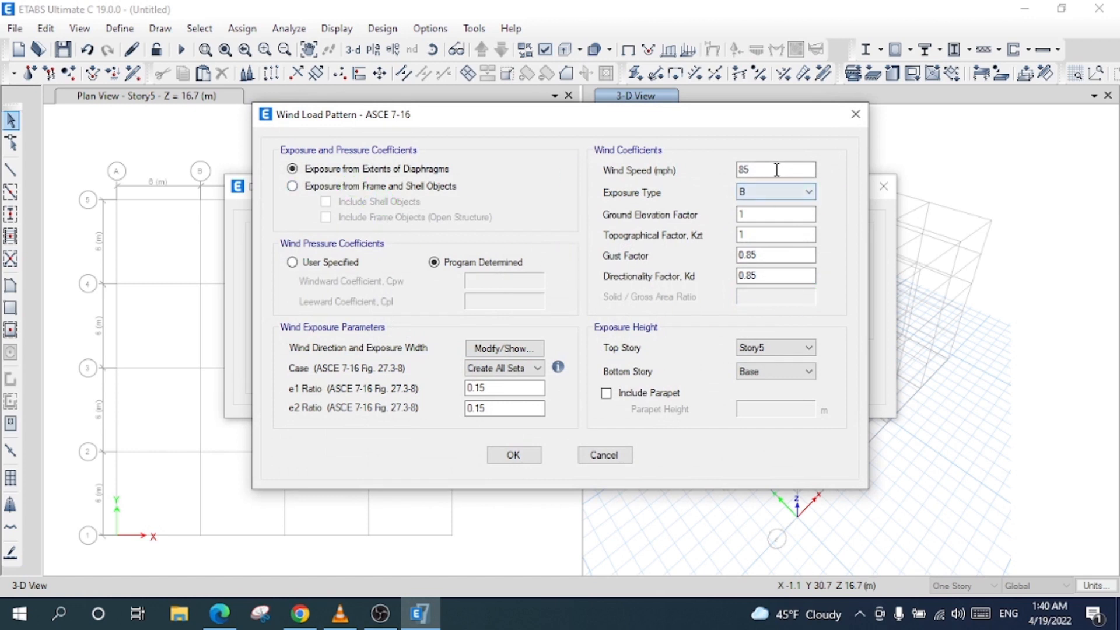
text(00)
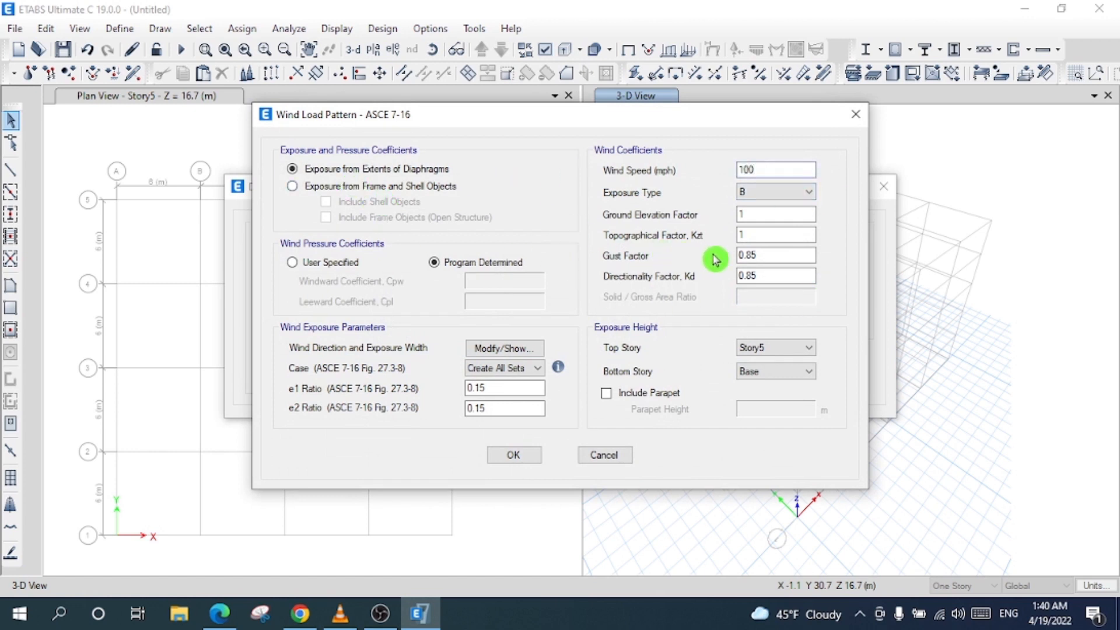
click(784, 372)
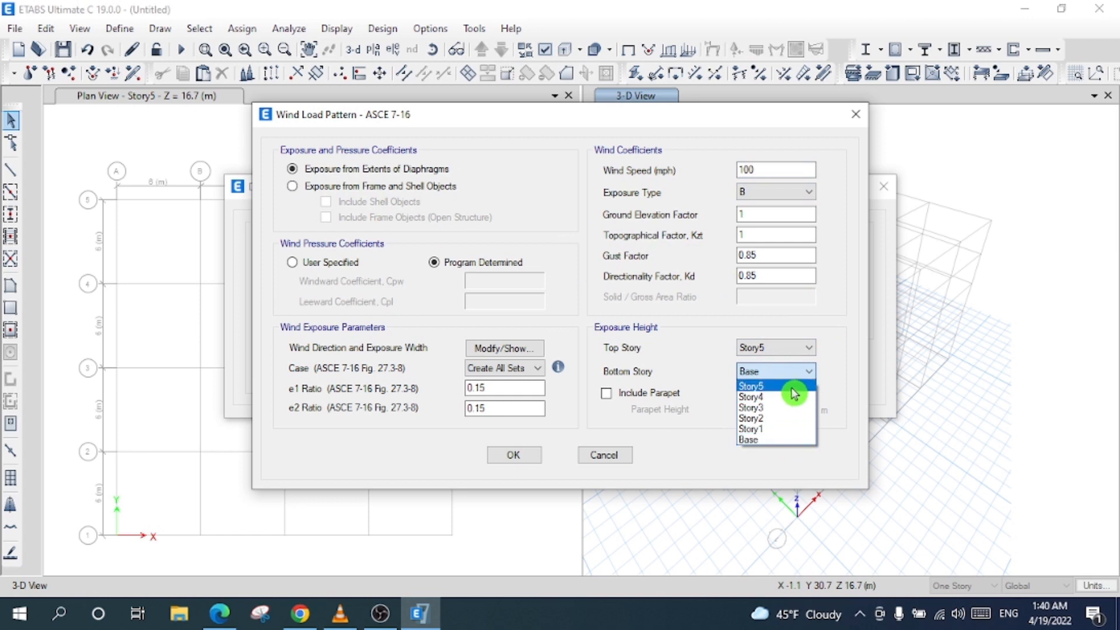
click(783, 431)
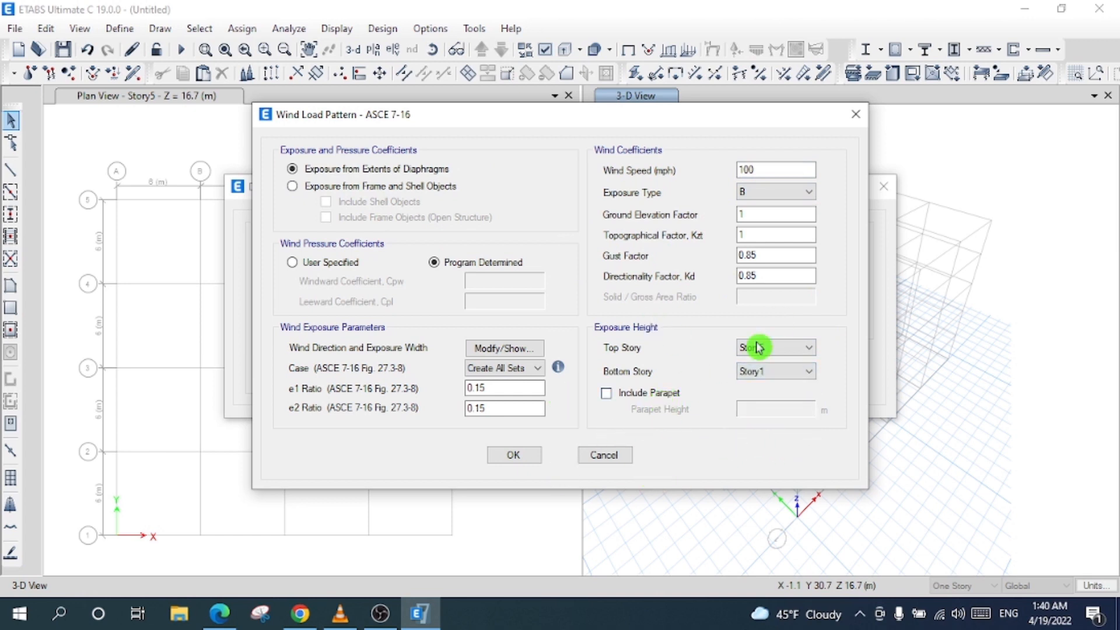
click(514, 457)
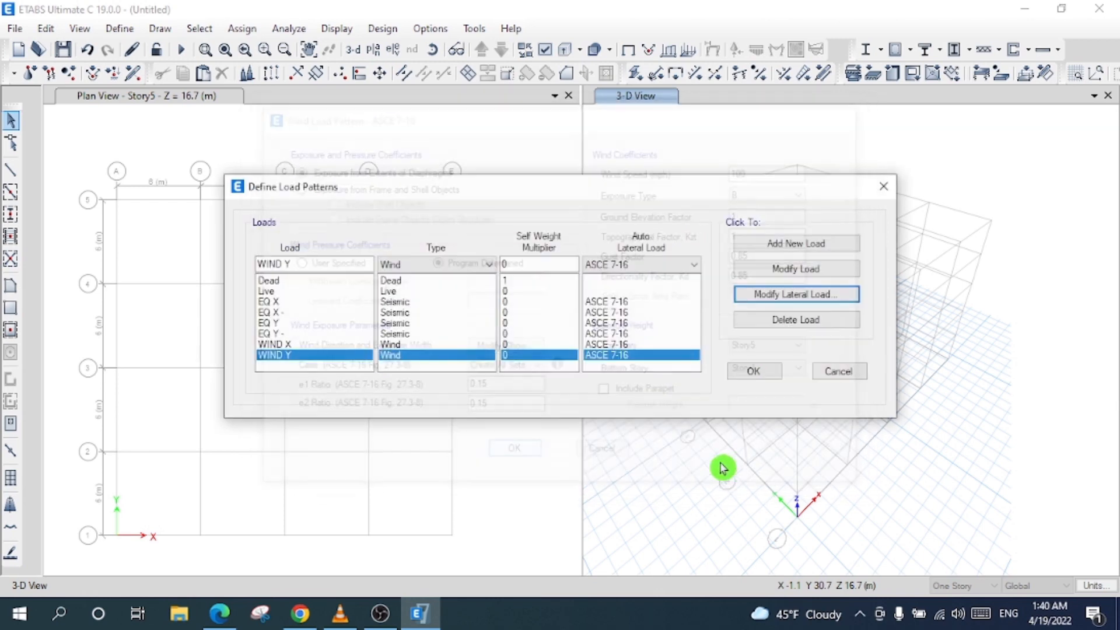
- Review the existing load patterns, ending with WIND X selected
click(327, 312)
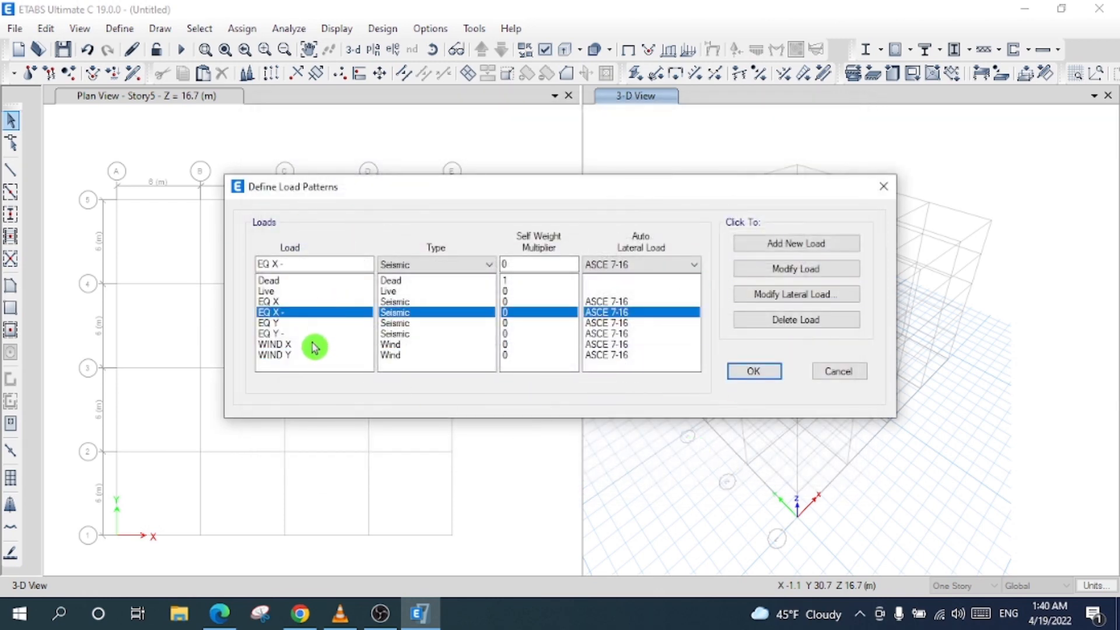
click(311, 332)
click(307, 293)
click(304, 326)
click(327, 344)
click(328, 324)
click(326, 344)
click(326, 301)
click(322, 346)
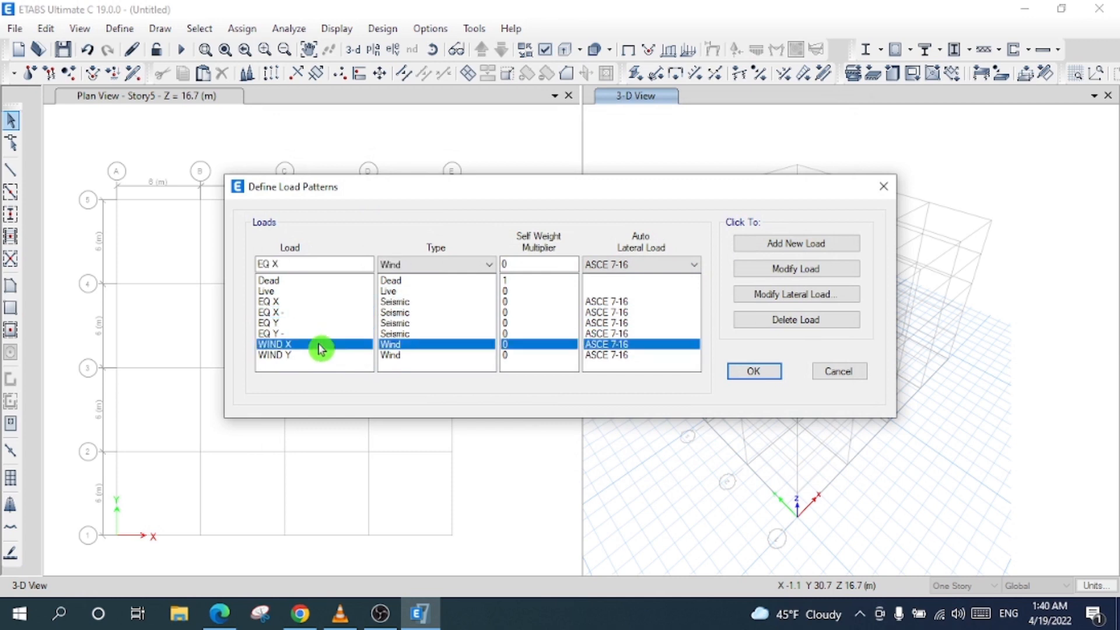
- Add a Super Dead load pattern named Cladding with zero self-weight and close the dialog
click(64, 275)
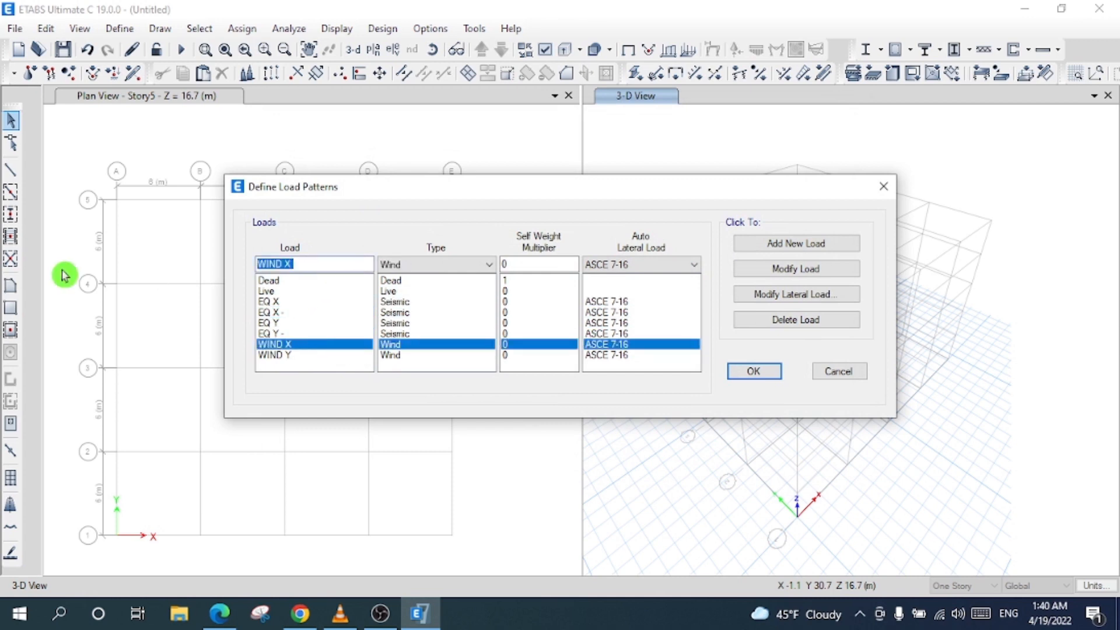
text(Cladding)
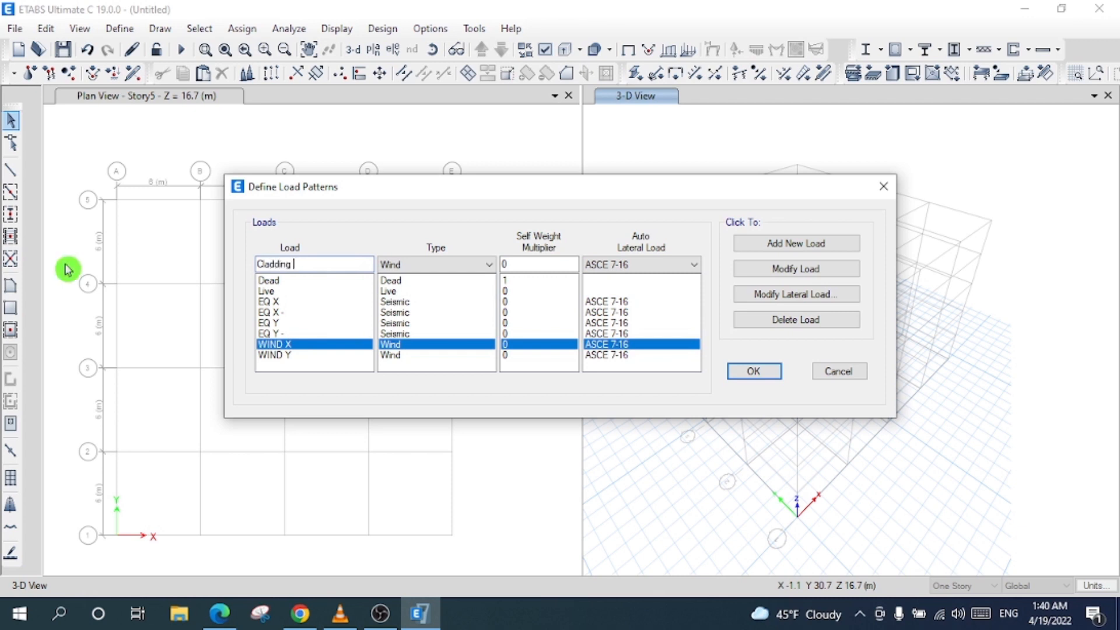
click(427, 266)
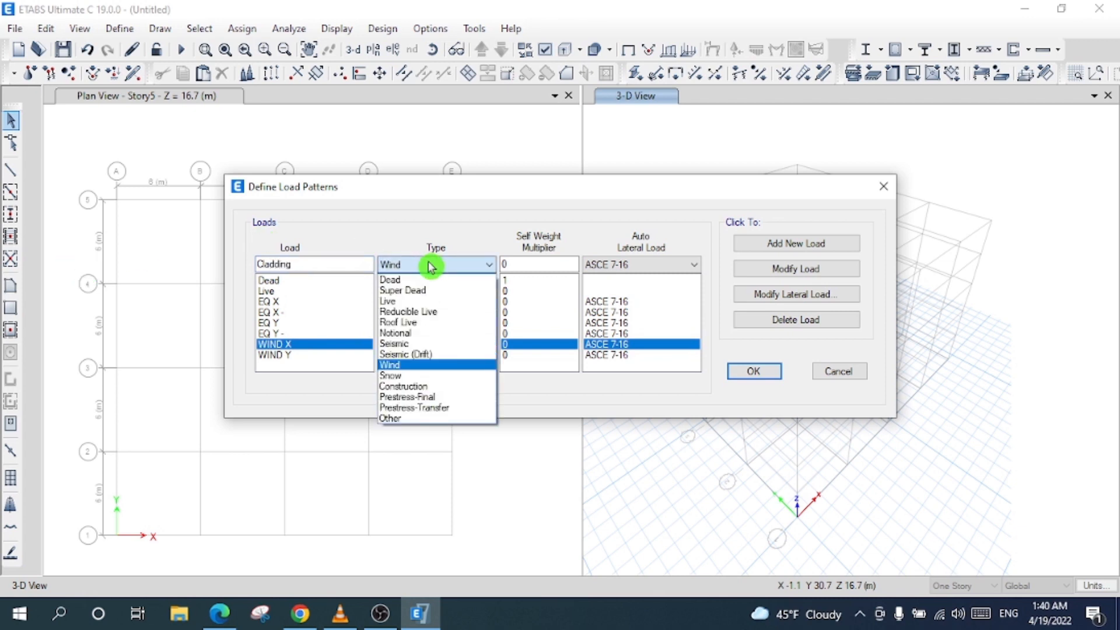
click(442, 290)
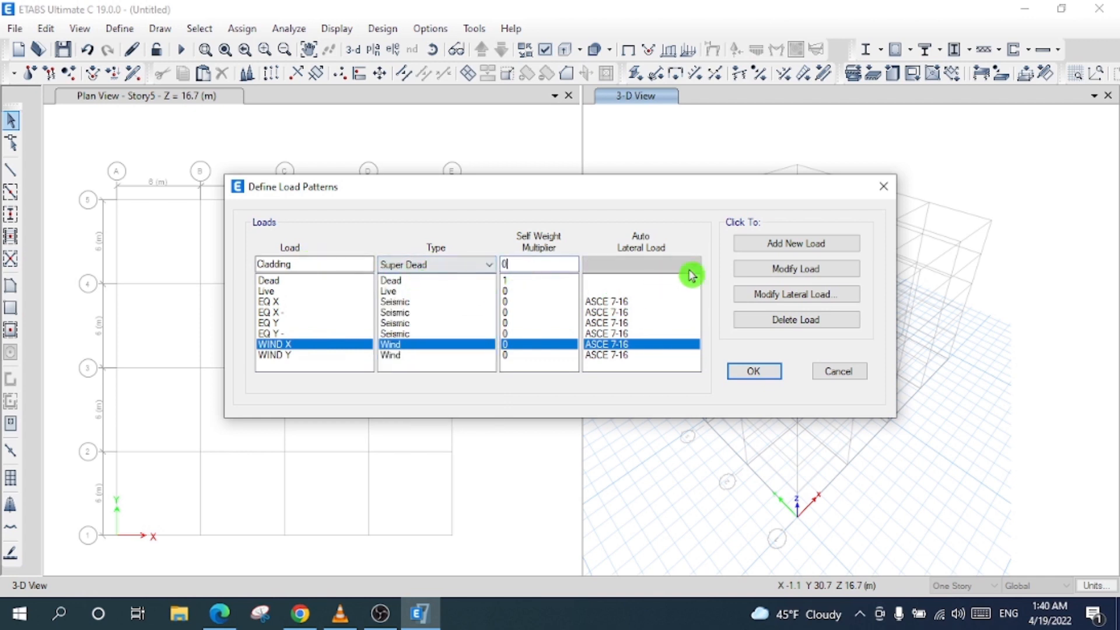
click(774, 245)
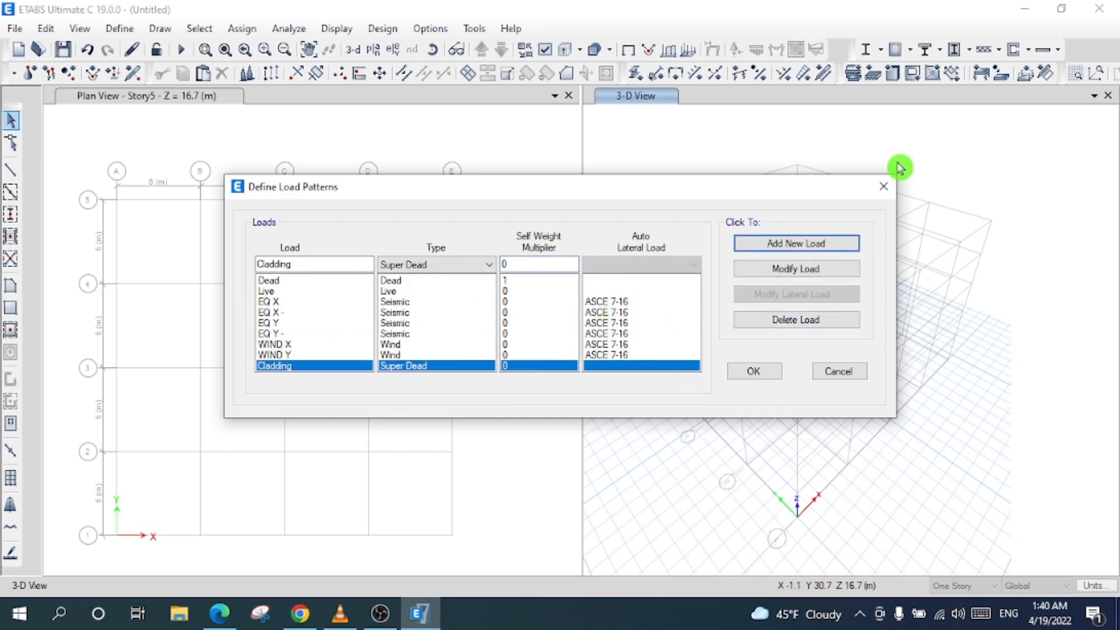
click(762, 374)
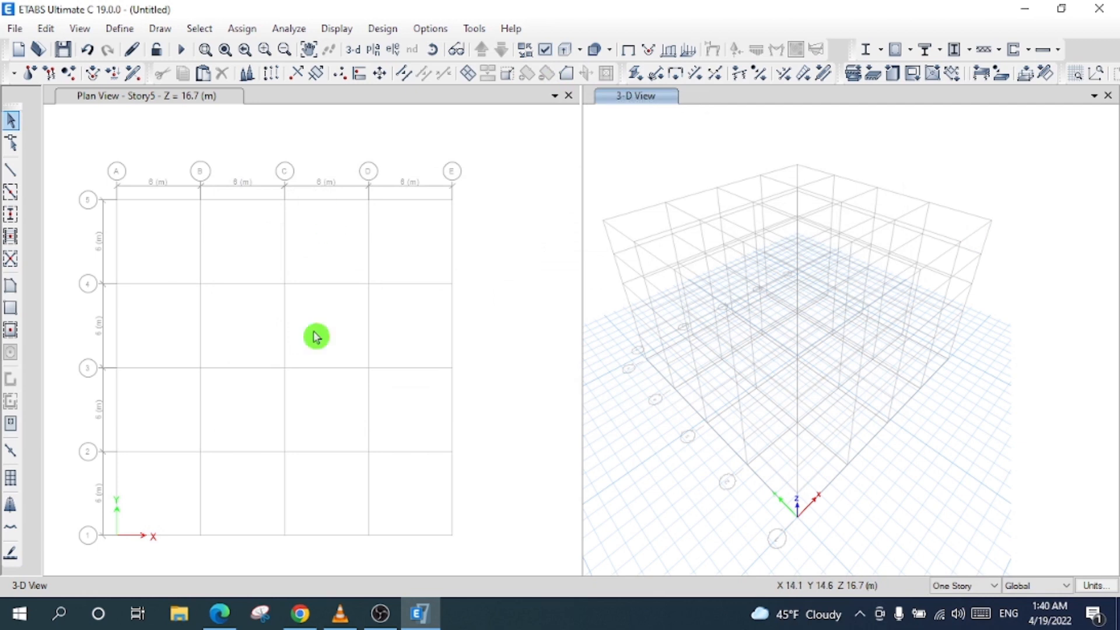
- Begin Quick Draw Columns on the Story5 plan using the Auto Columns section
click(350, 303)
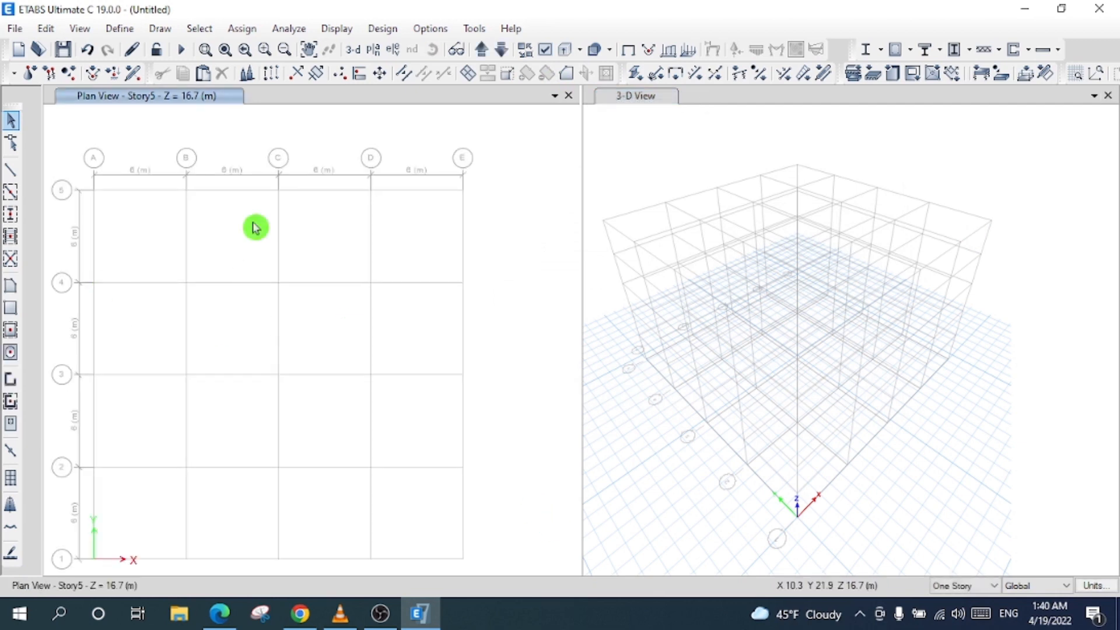
click(12, 214)
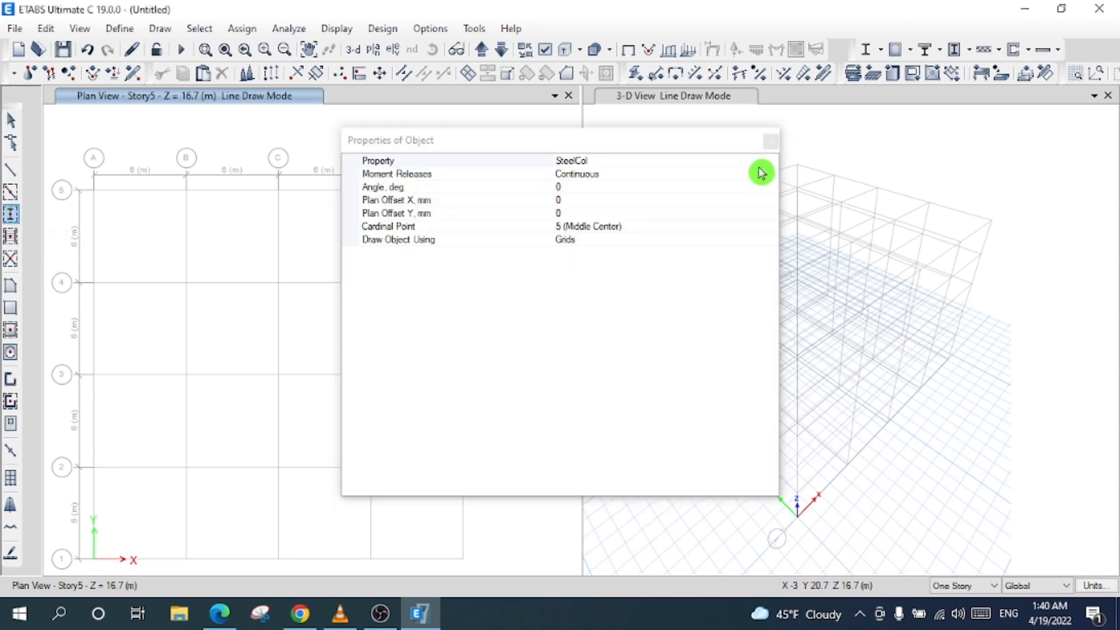
click(768, 165)
click(770, 163)
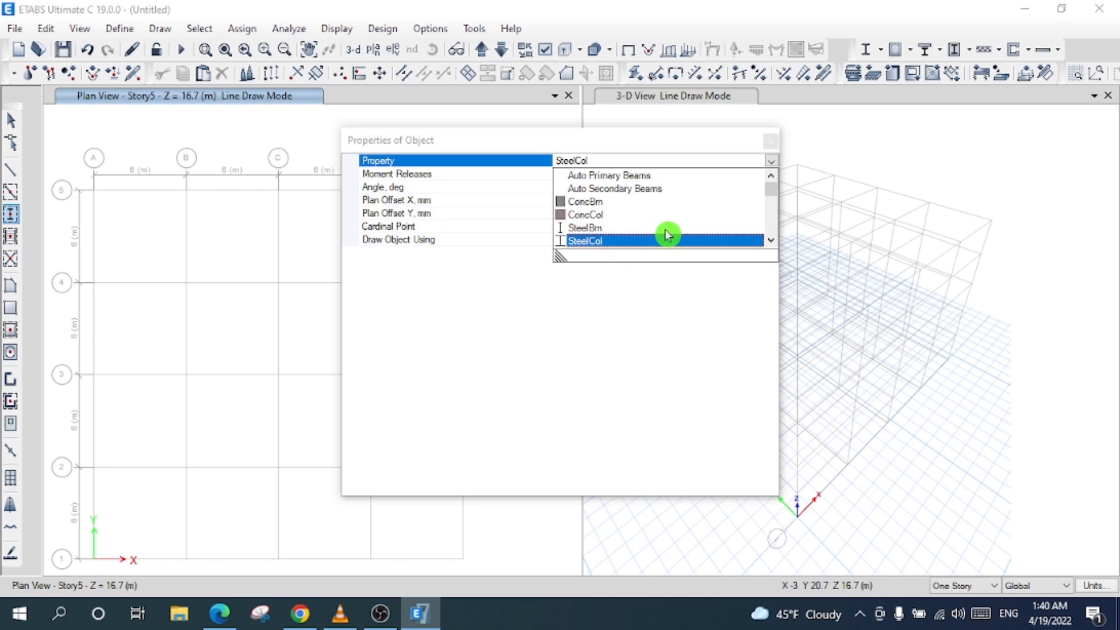
scroll(657, 233, down, 2)
scroll(638, 238, up, 2)
scroll(642, 236, up, 1)
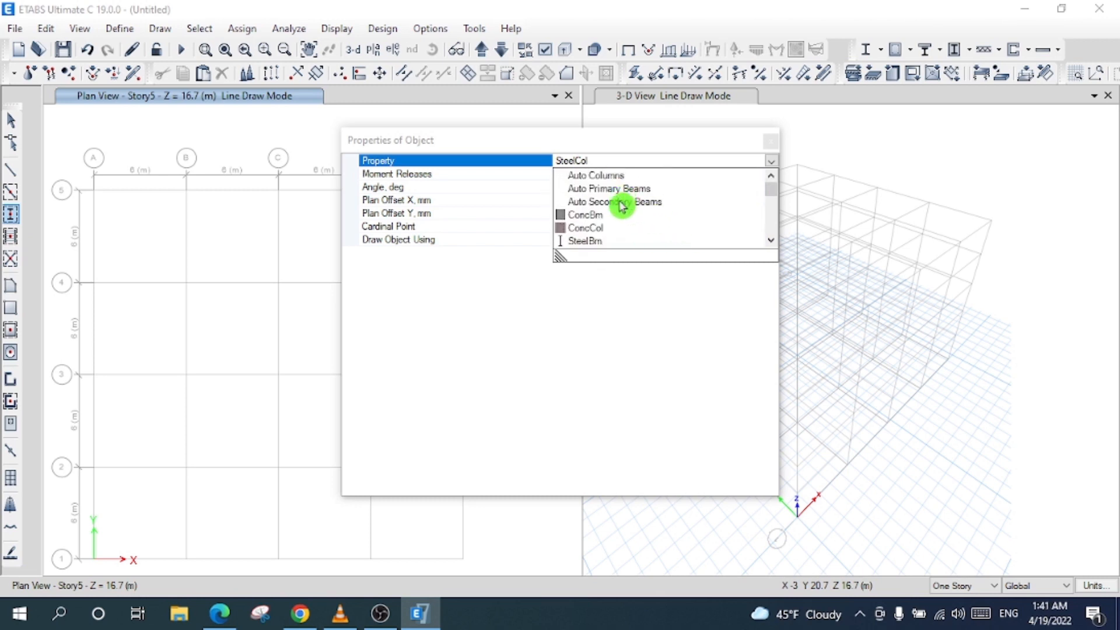
click(600, 177)
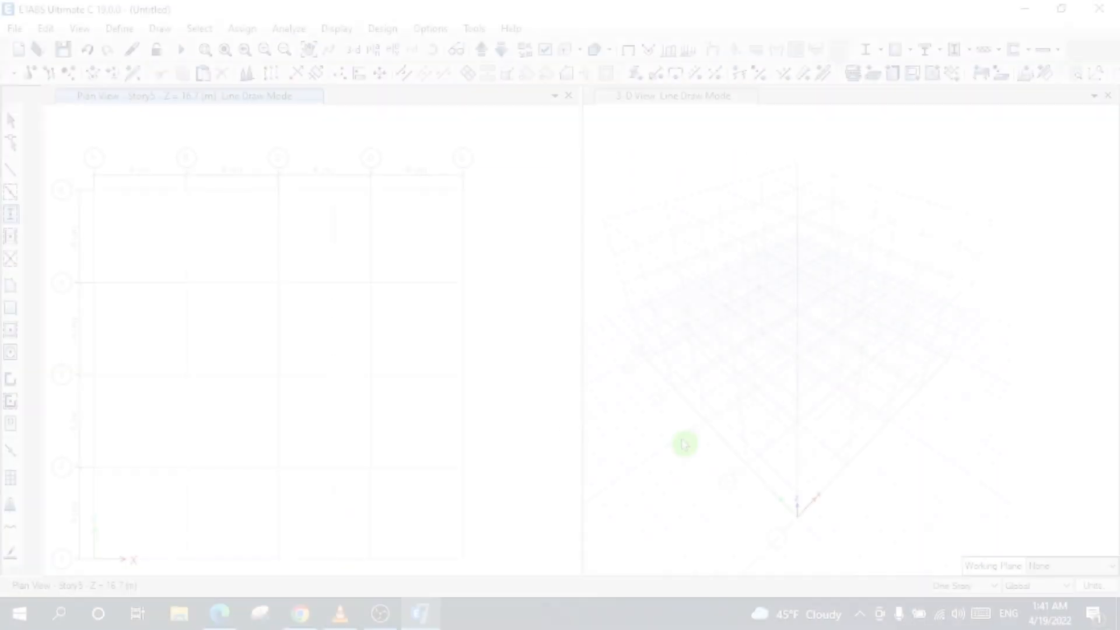
click(956, 590)
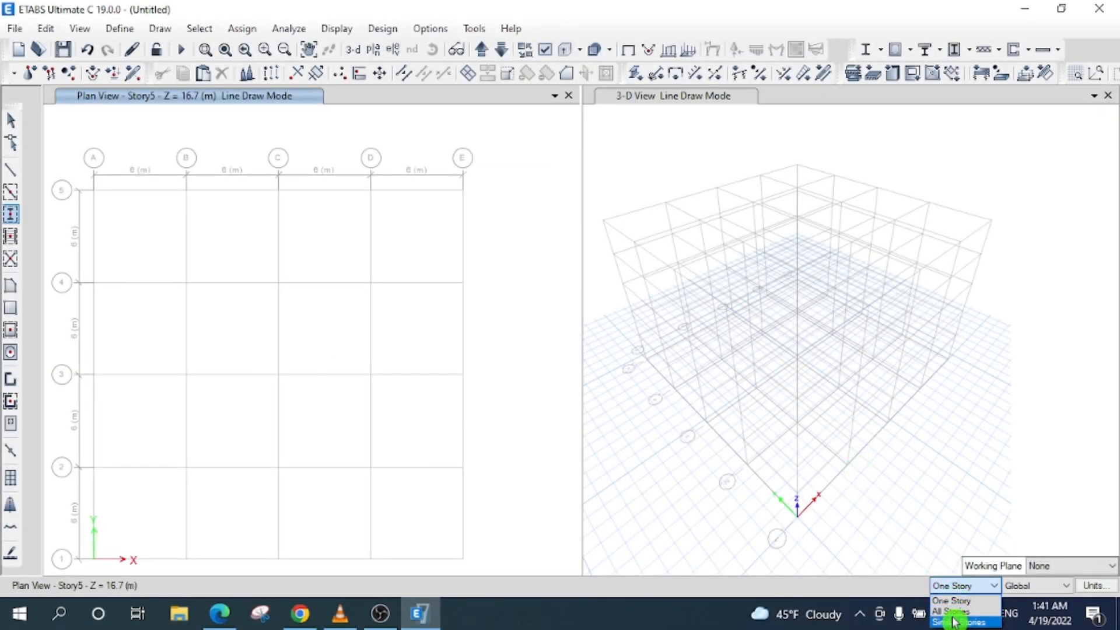
- Place all-story columns at grid points B-5 to E-5 and A-1 to E-1
click(951, 611)
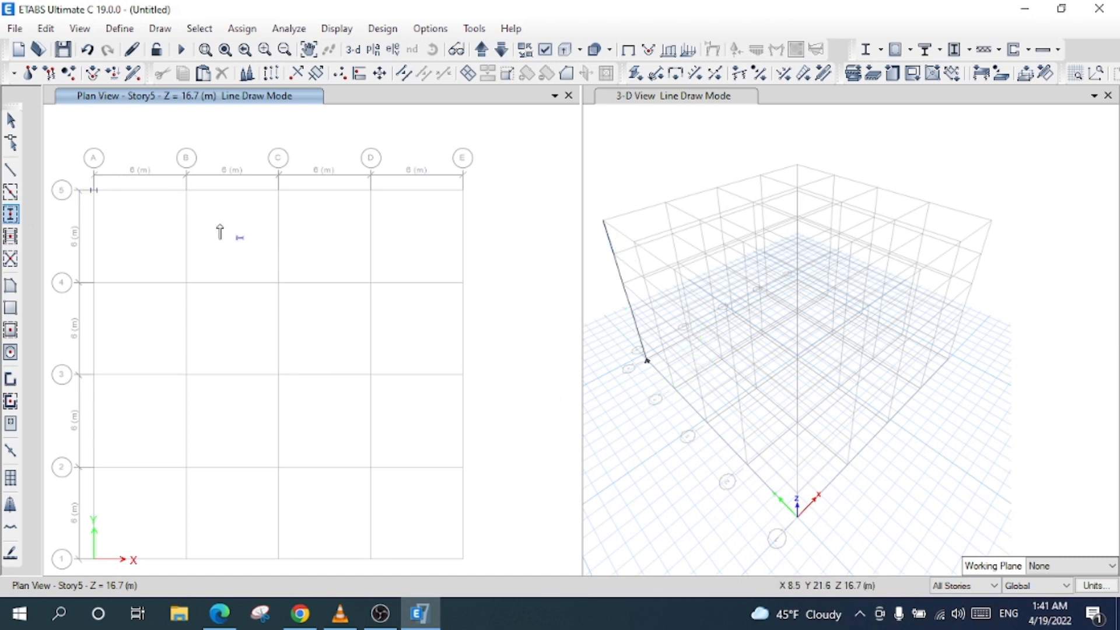
click(186, 191)
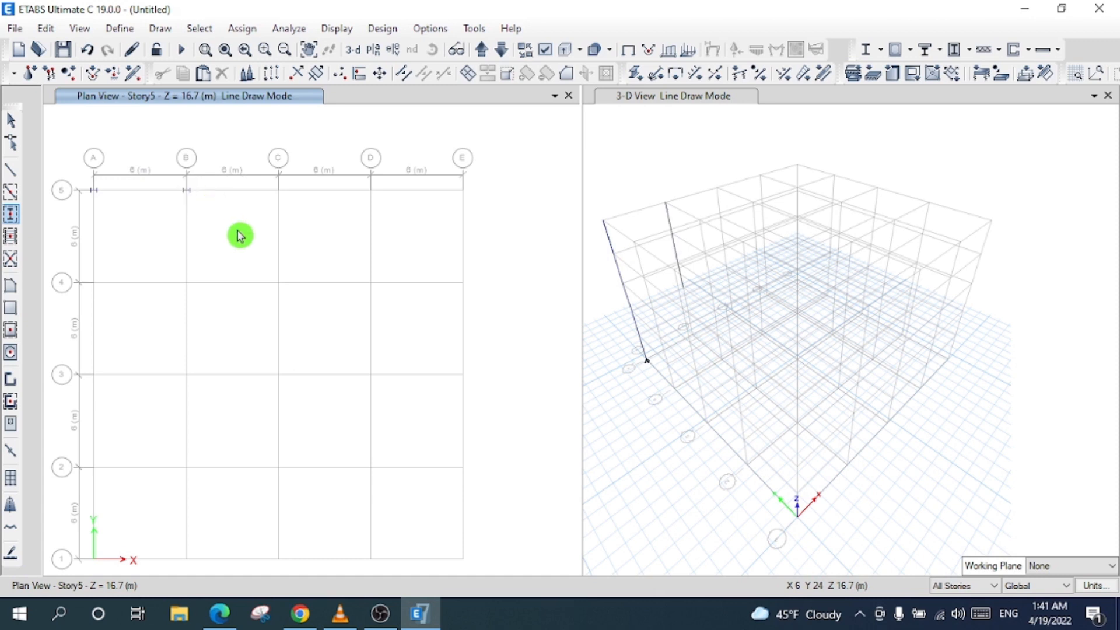
click(277, 192)
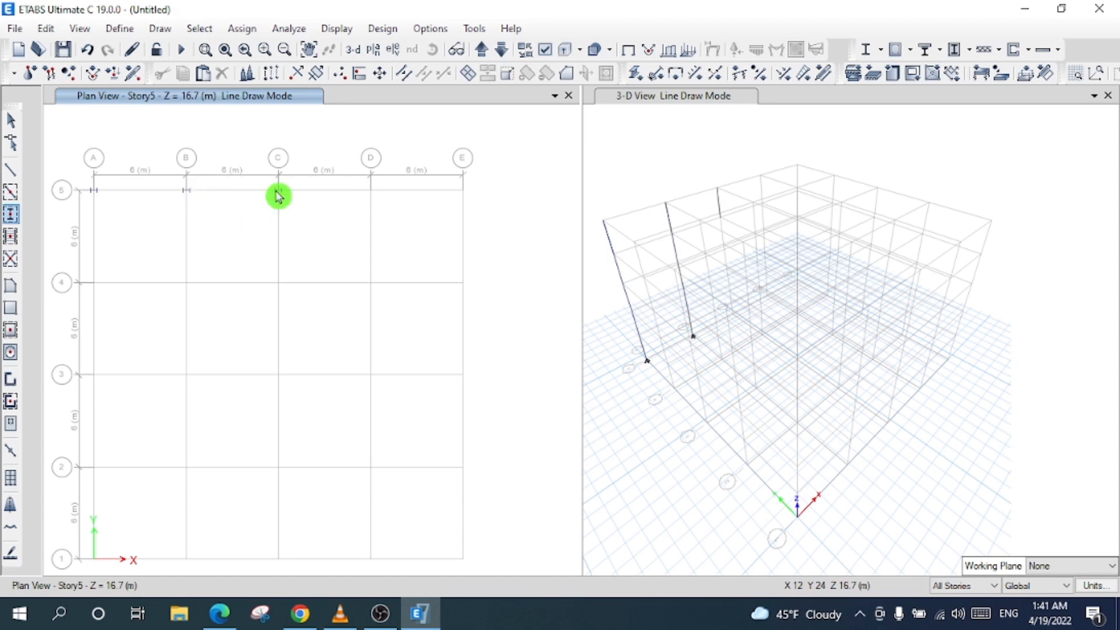
click(370, 191)
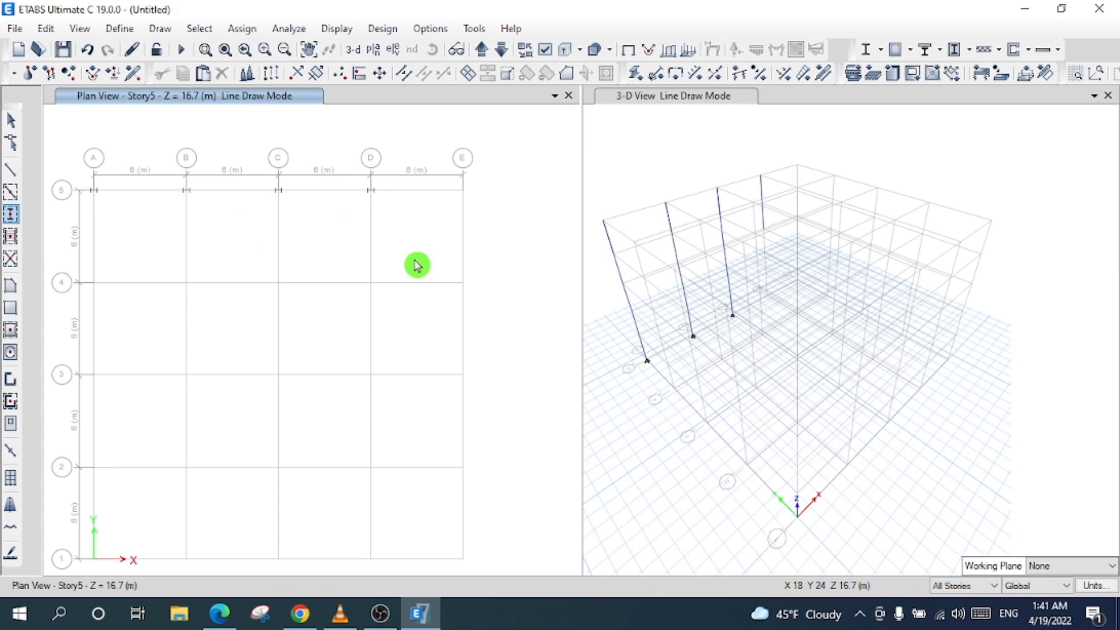
click(461, 191)
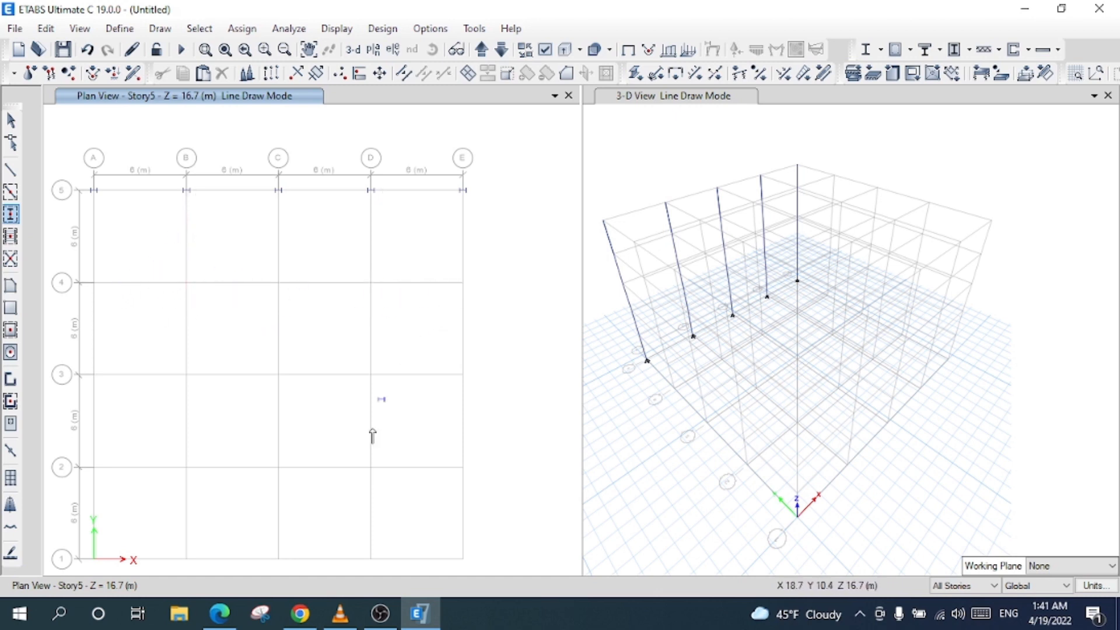
click(93, 558)
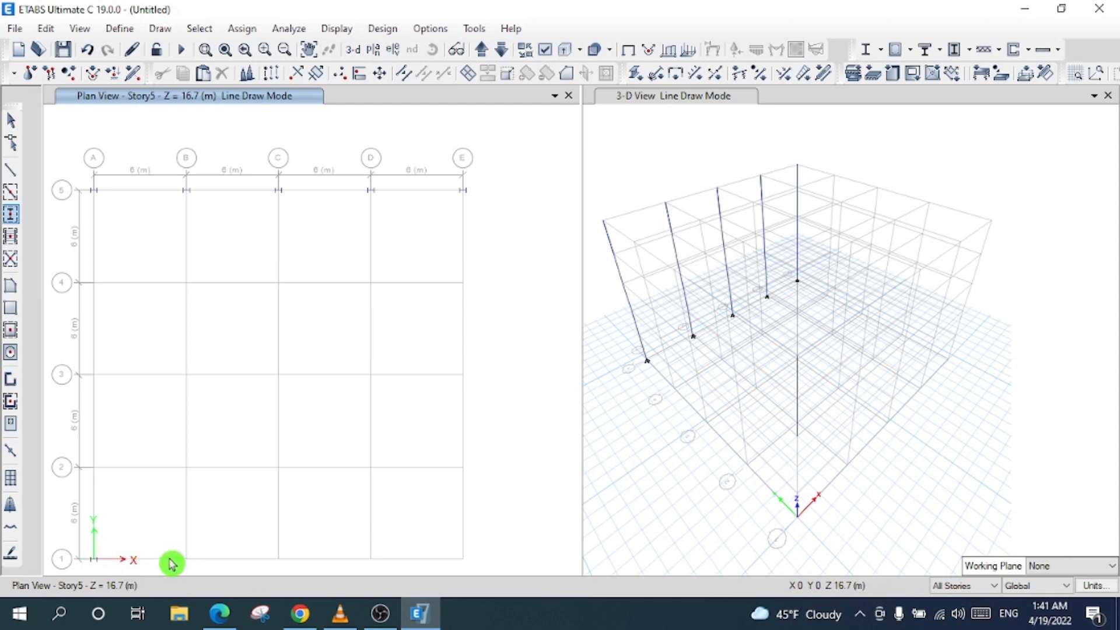
click(186, 559)
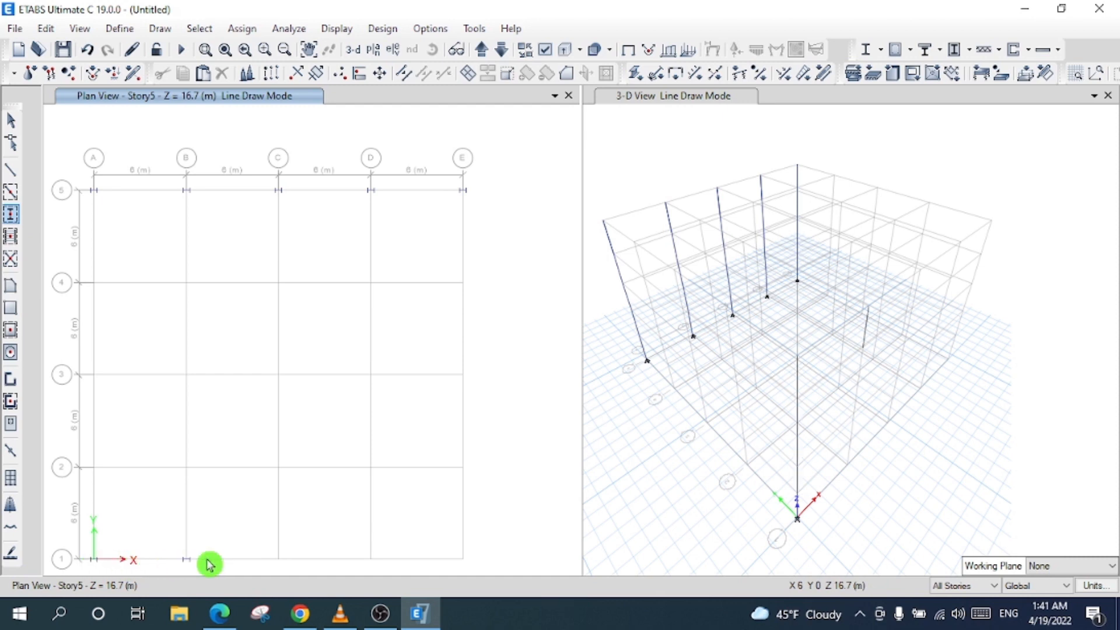
click(277, 560)
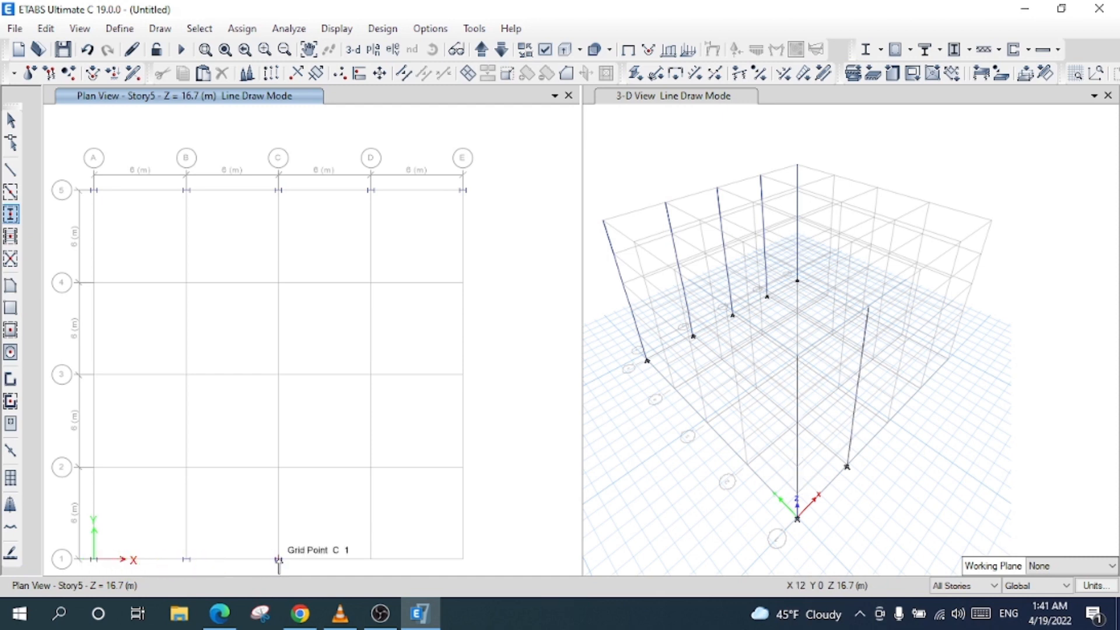
click(370, 560)
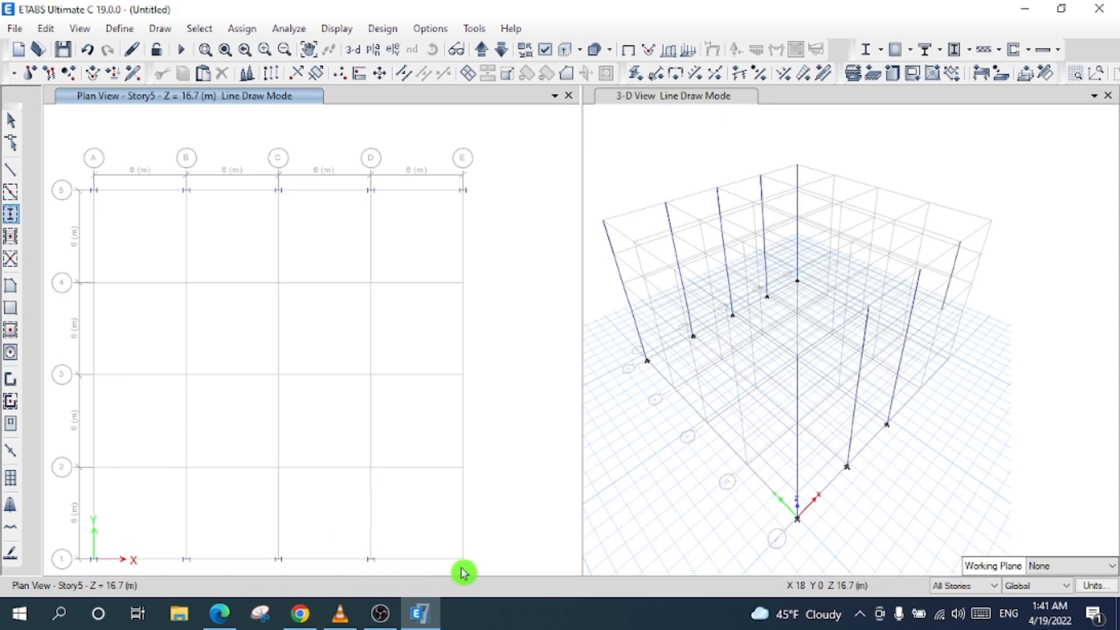
click(462, 560)
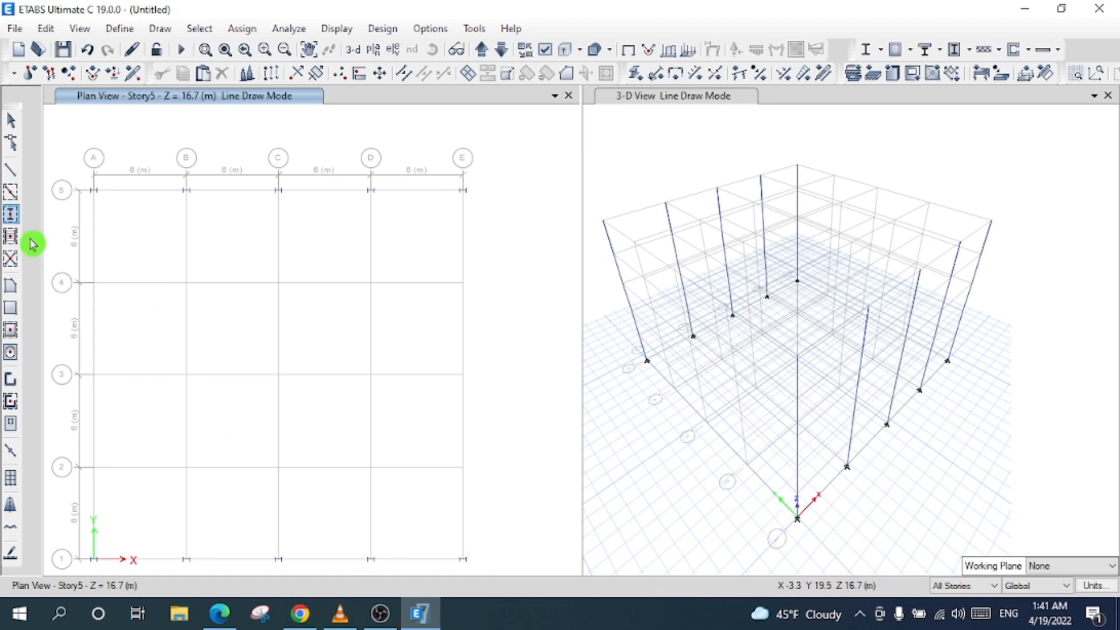
- Place full-height columns at E4, E2, A2, A3, B4, D4, B2 and D2
click(13, 219)
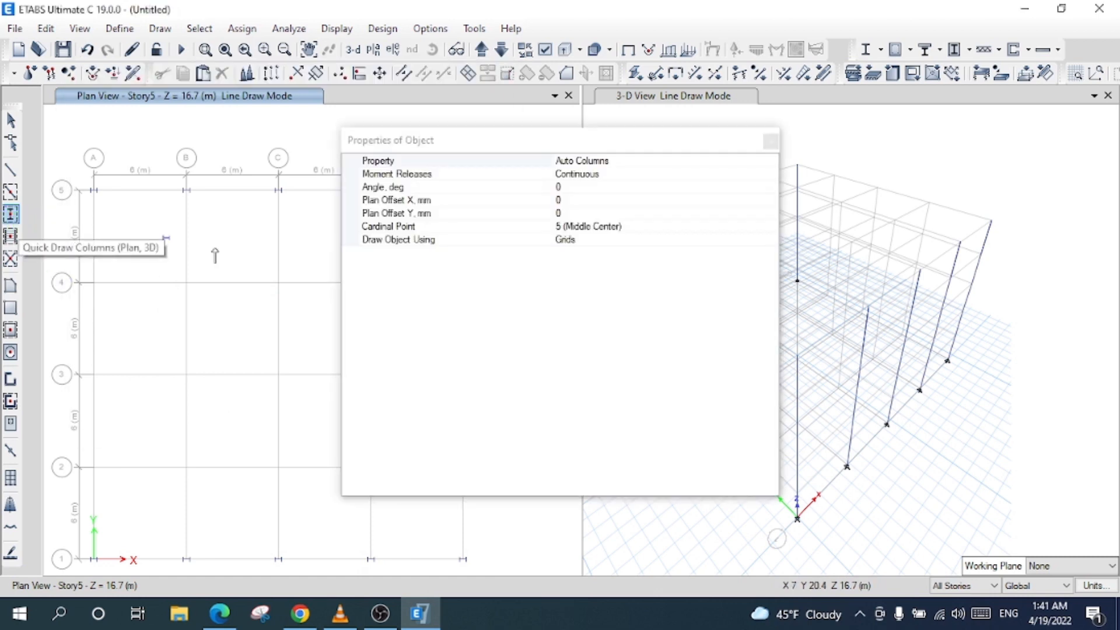
click(600, 187)
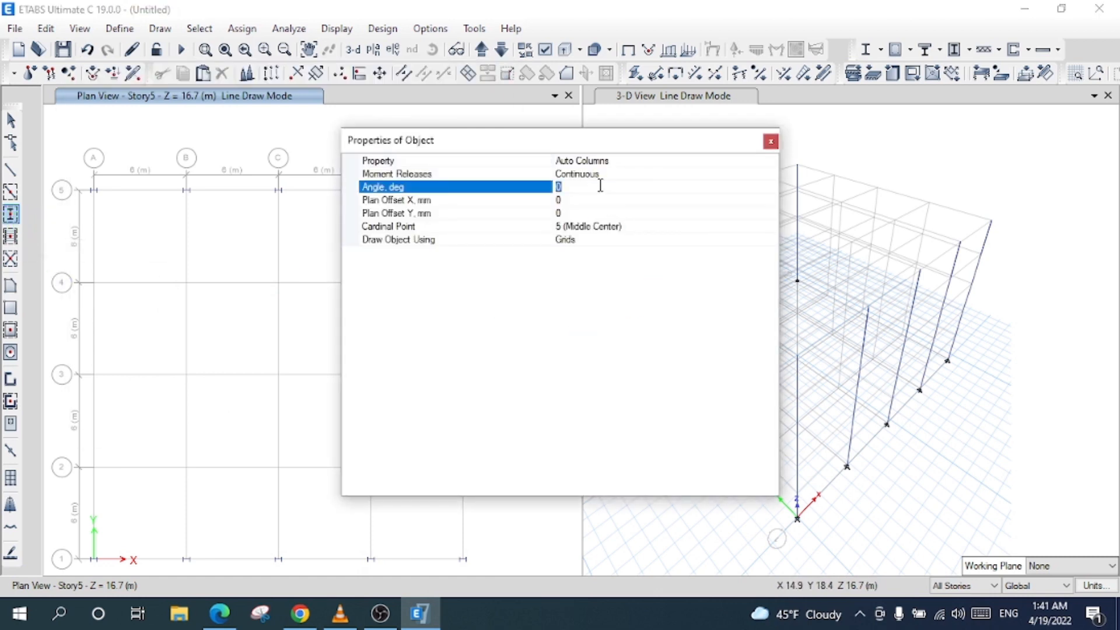
click(771, 141)
click(463, 284)
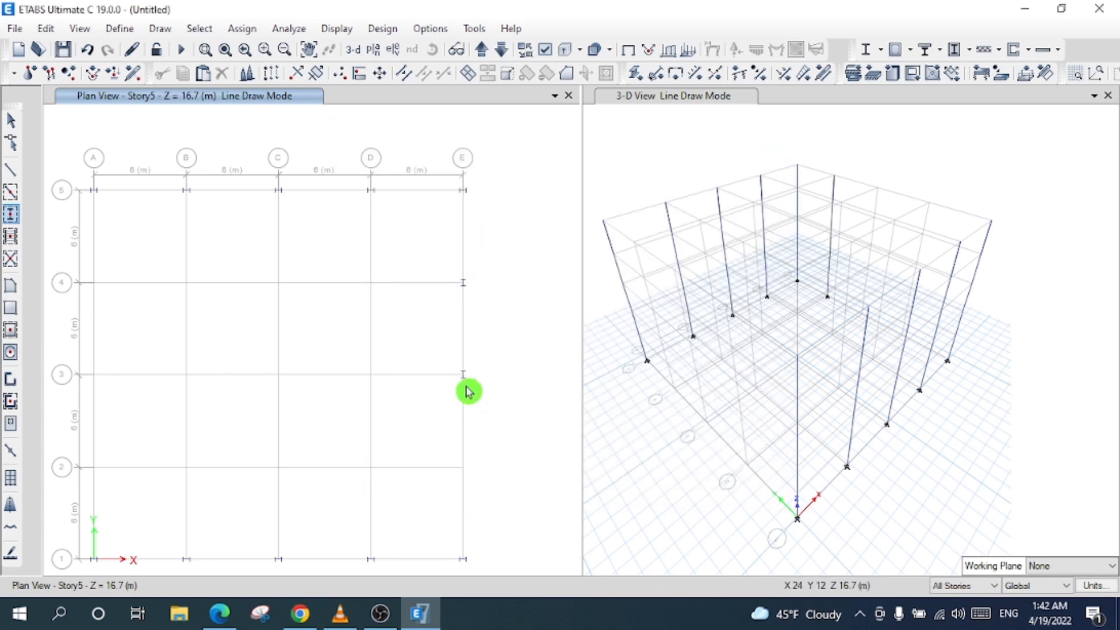
click(464, 469)
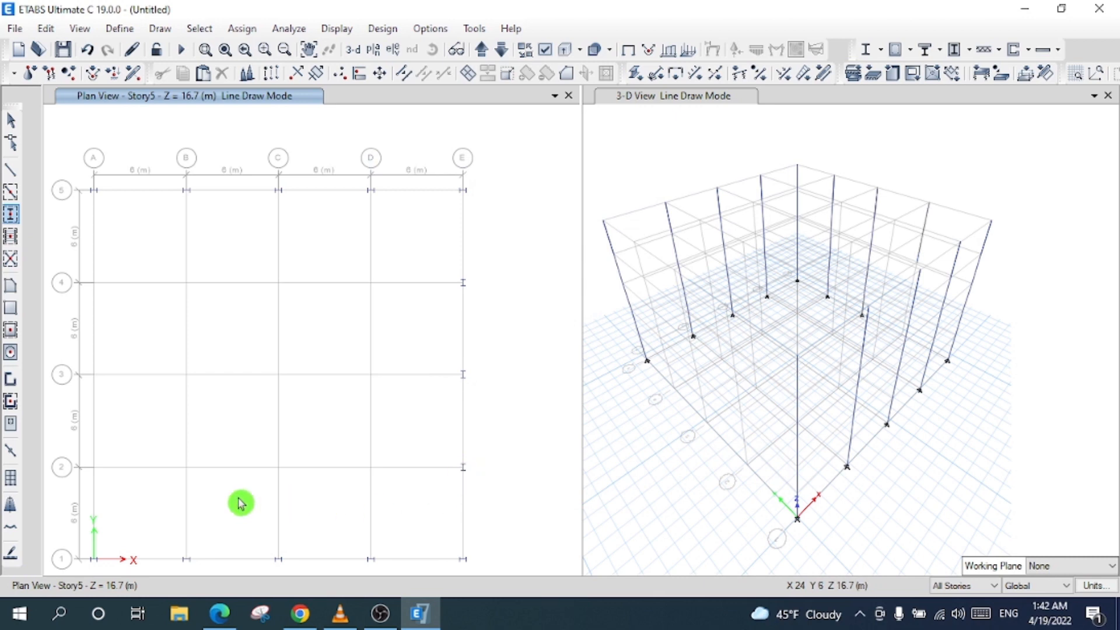
click(94, 467)
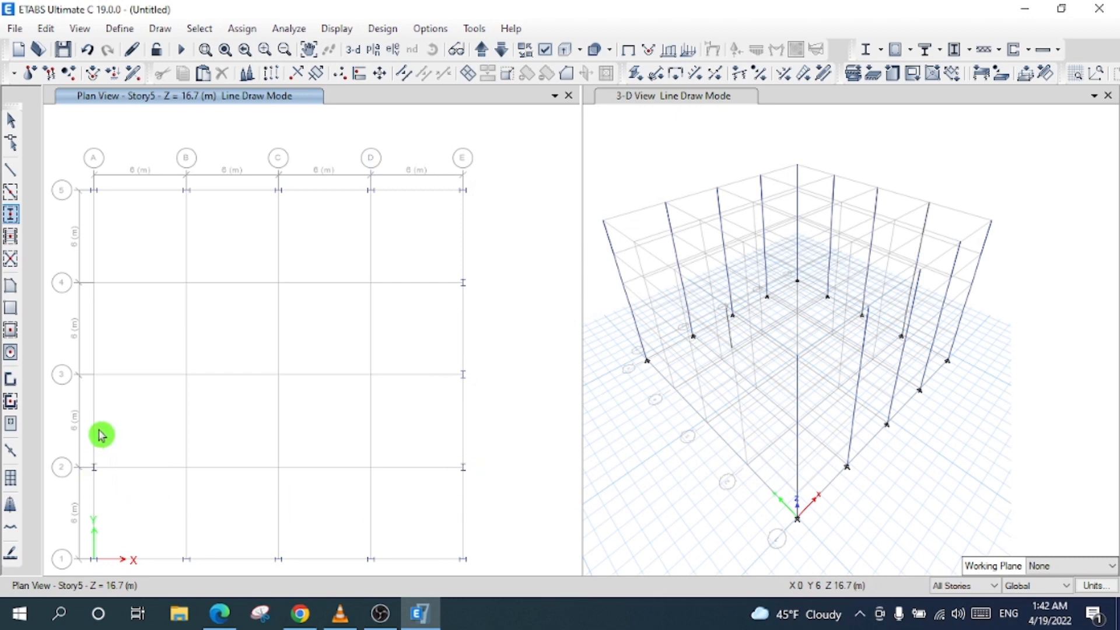
click(95, 361)
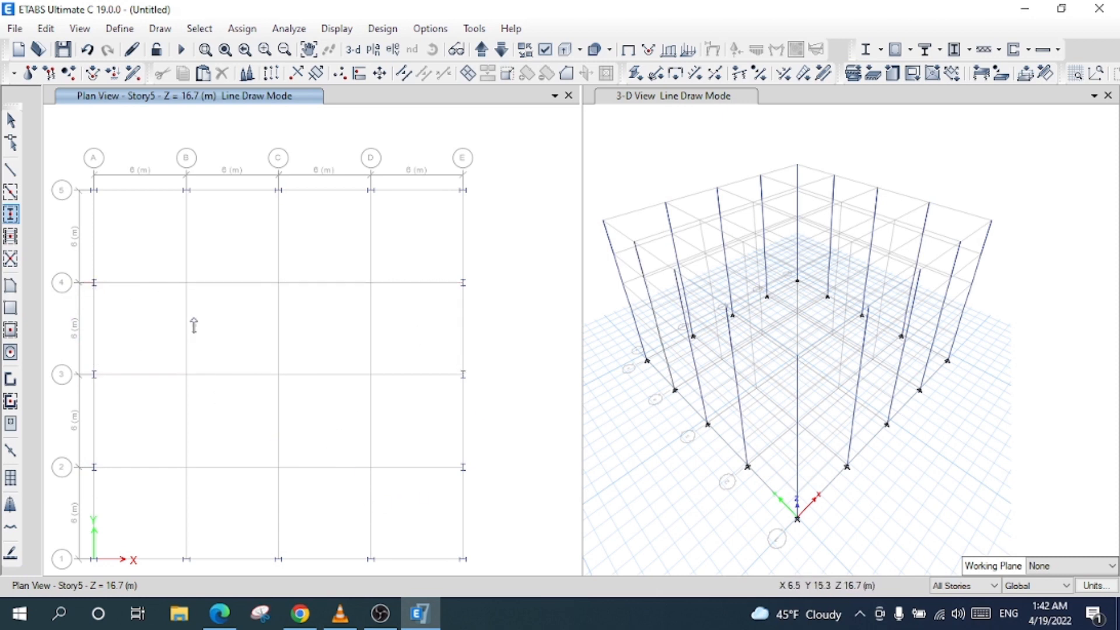
click(187, 283)
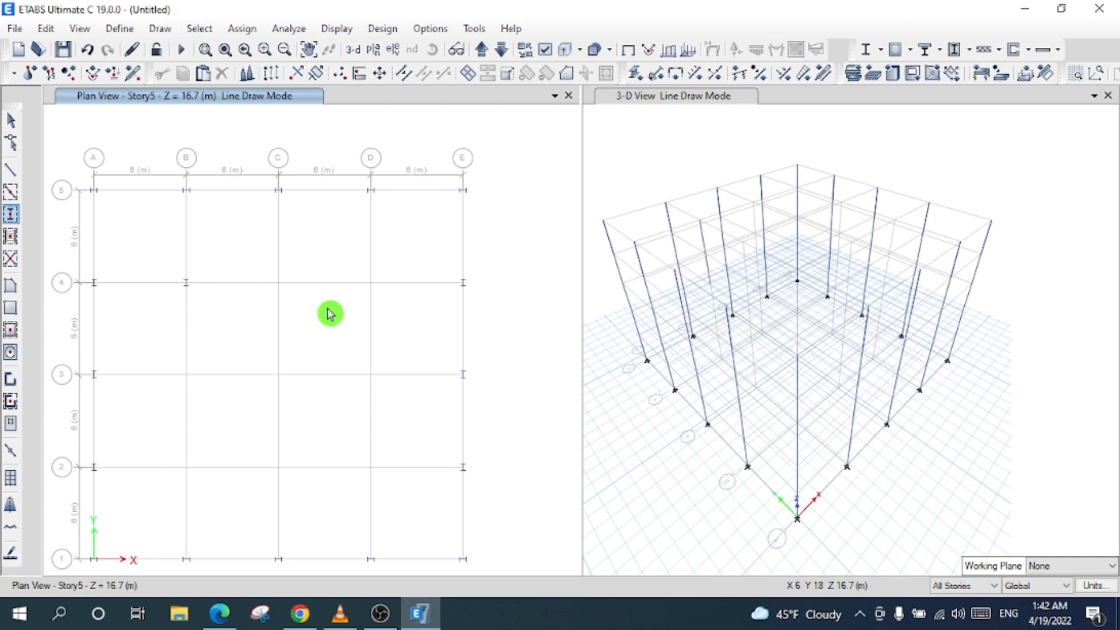
click(371, 284)
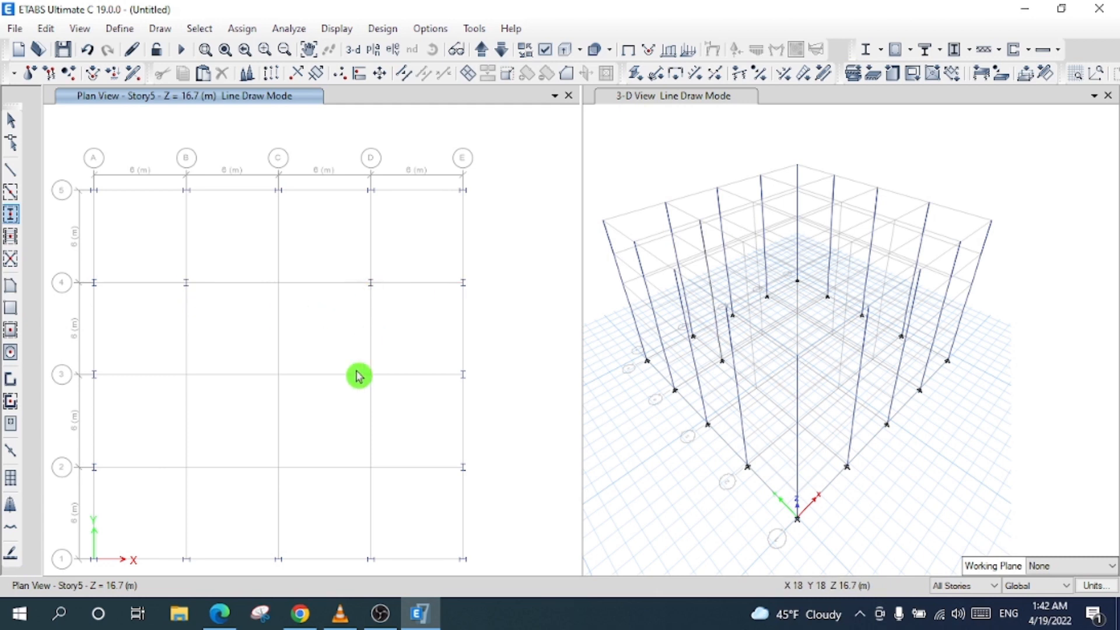
click(186, 467)
click(371, 467)
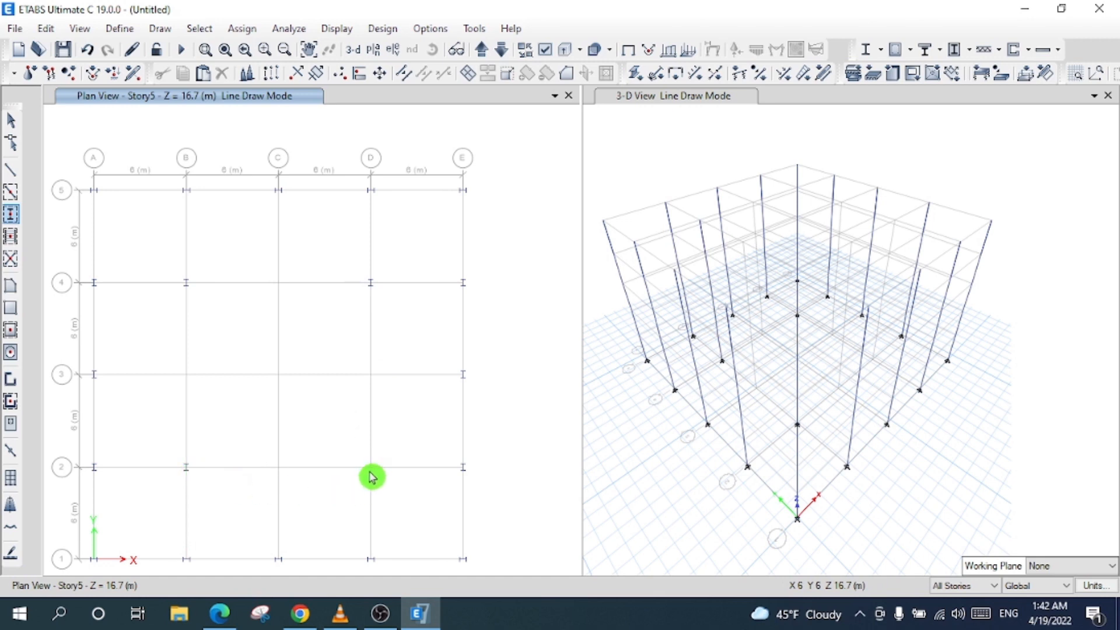
- Add interior columns at C4, C3, C2 and B3
click(10, 215)
click(549, 186)
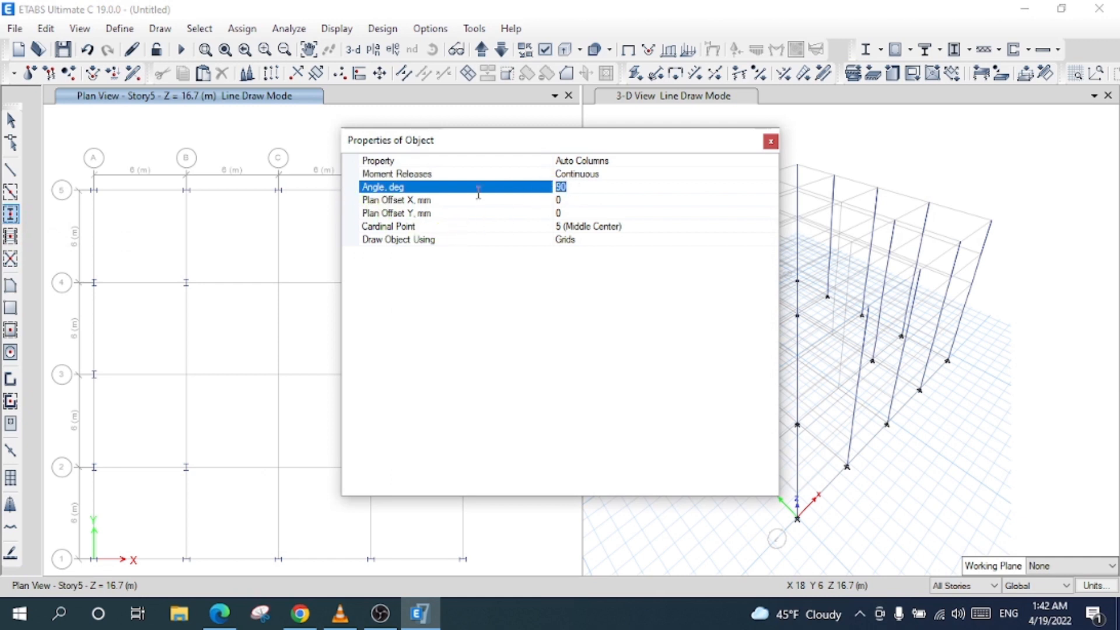
click(770, 141)
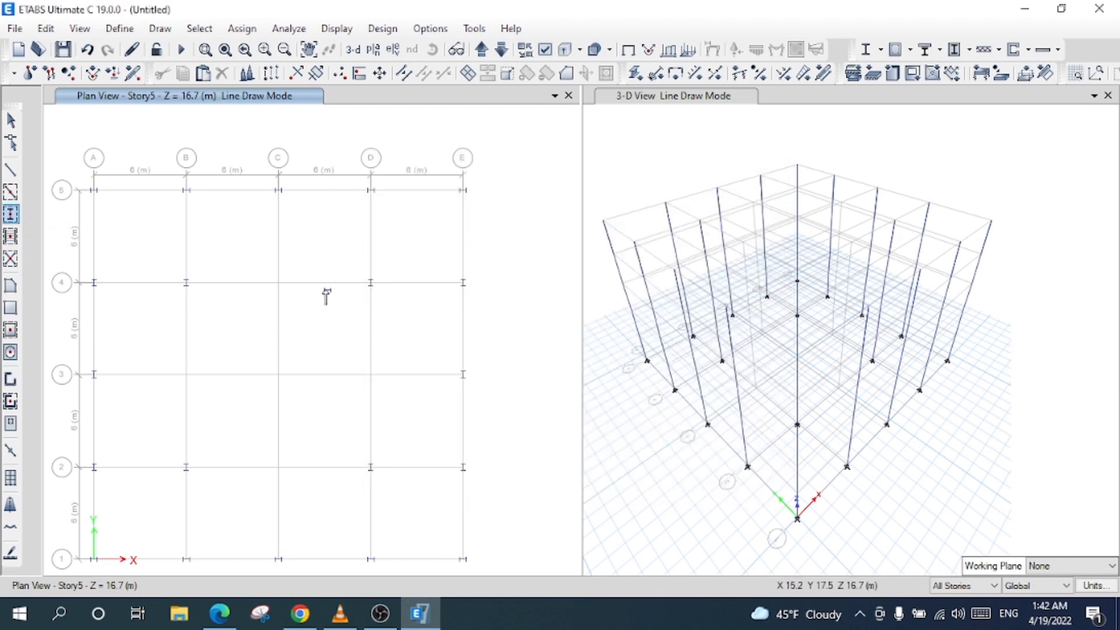
click(278, 283)
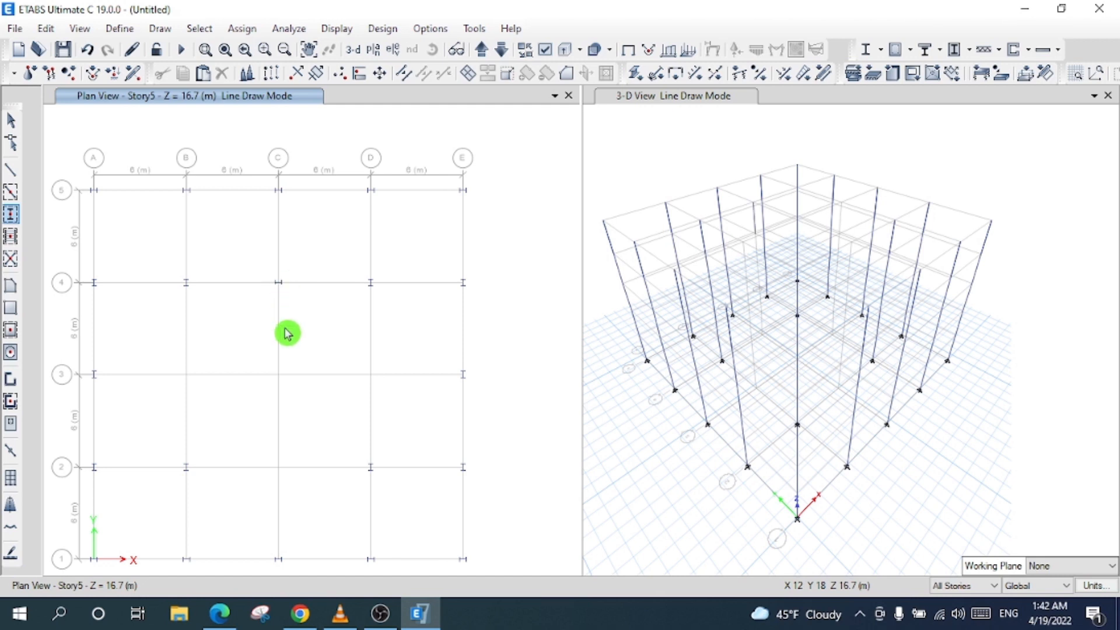
click(275, 380)
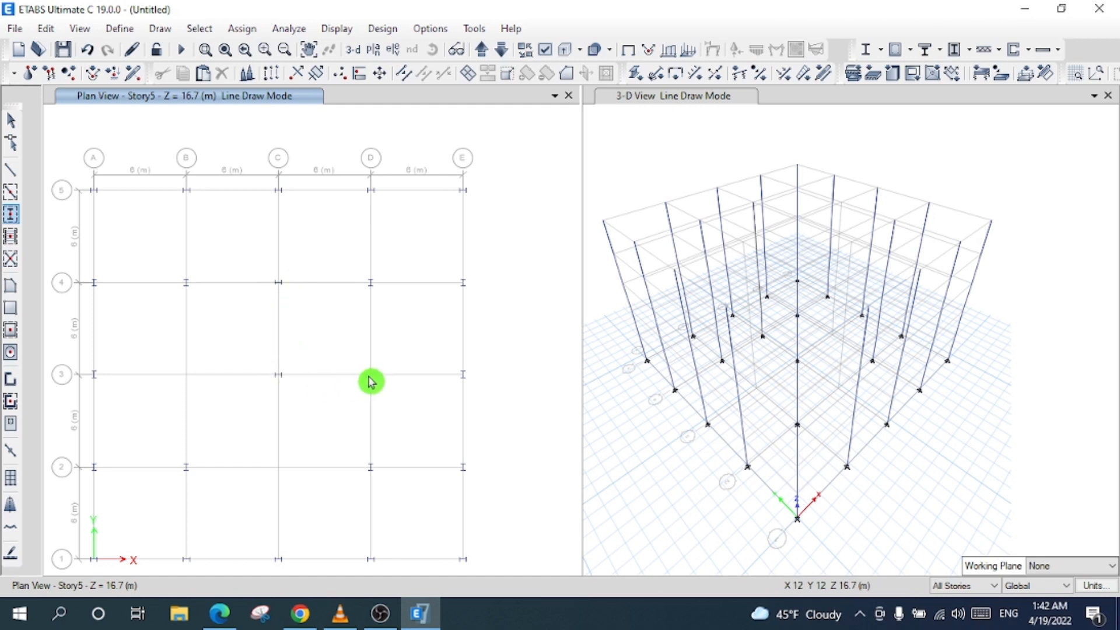
click(269, 460)
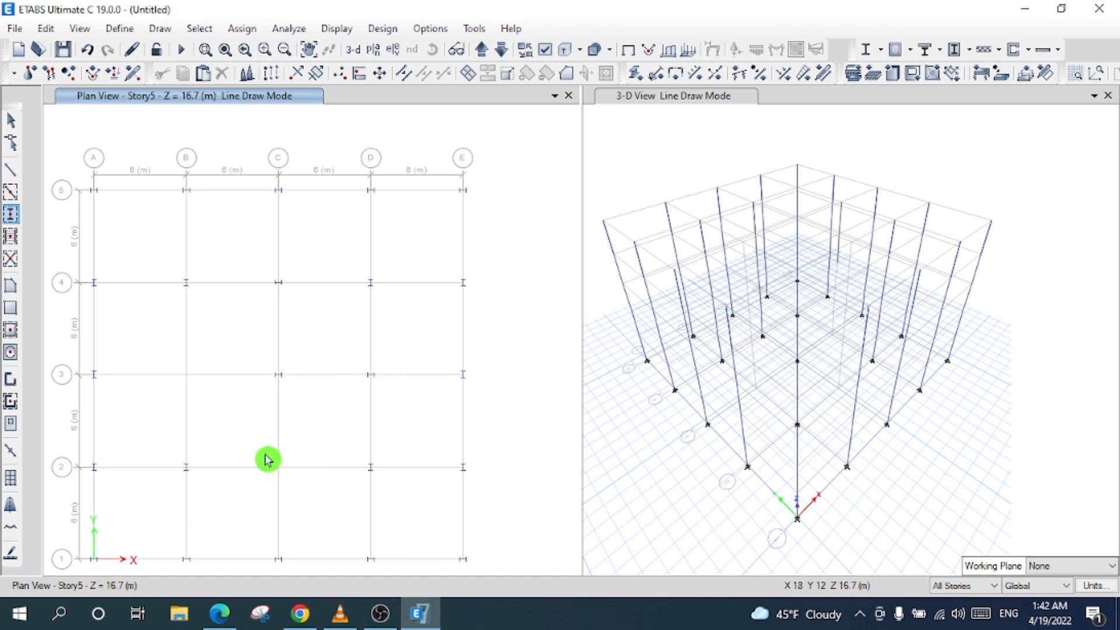
click(185, 376)
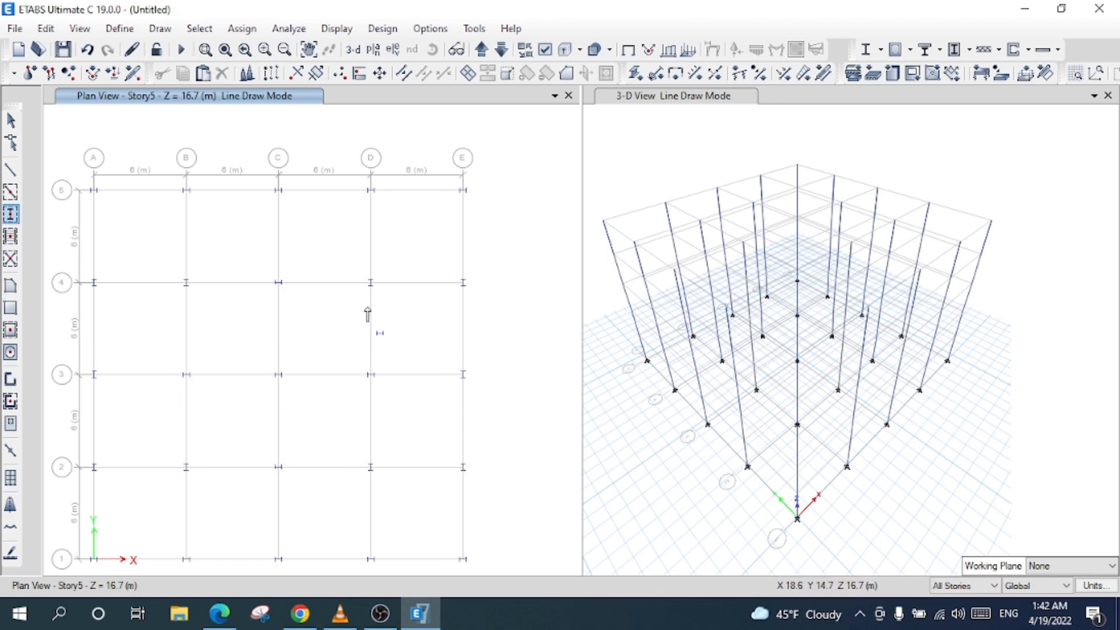
- Exit column drawing and pan the plan to recentre the grid
click(18, 122)
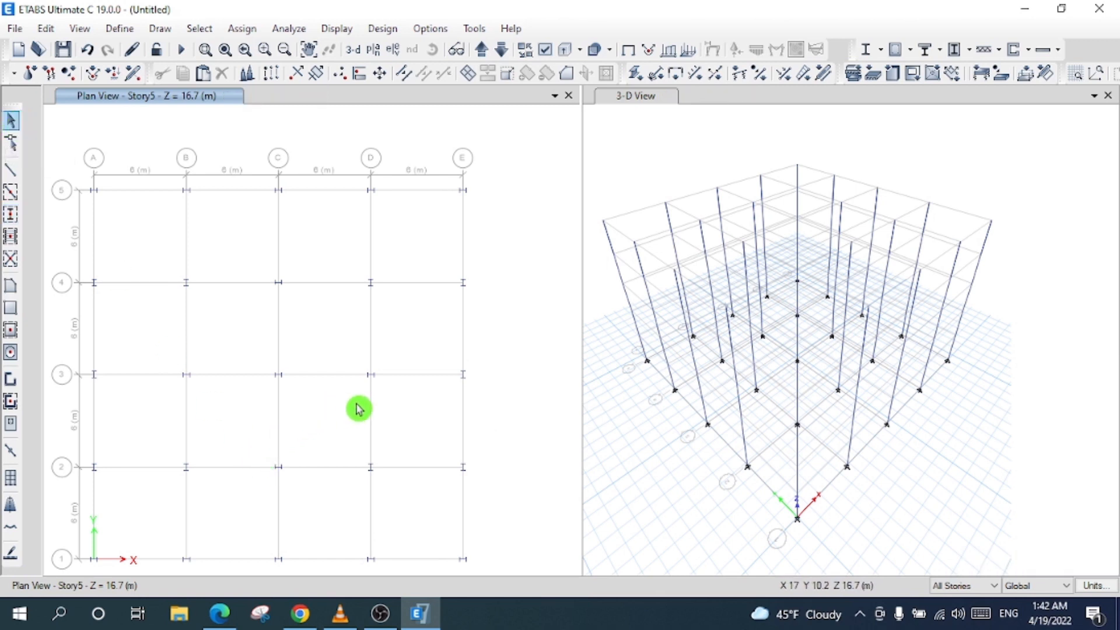
click(309, 49)
drag(265, 370, 327, 350)
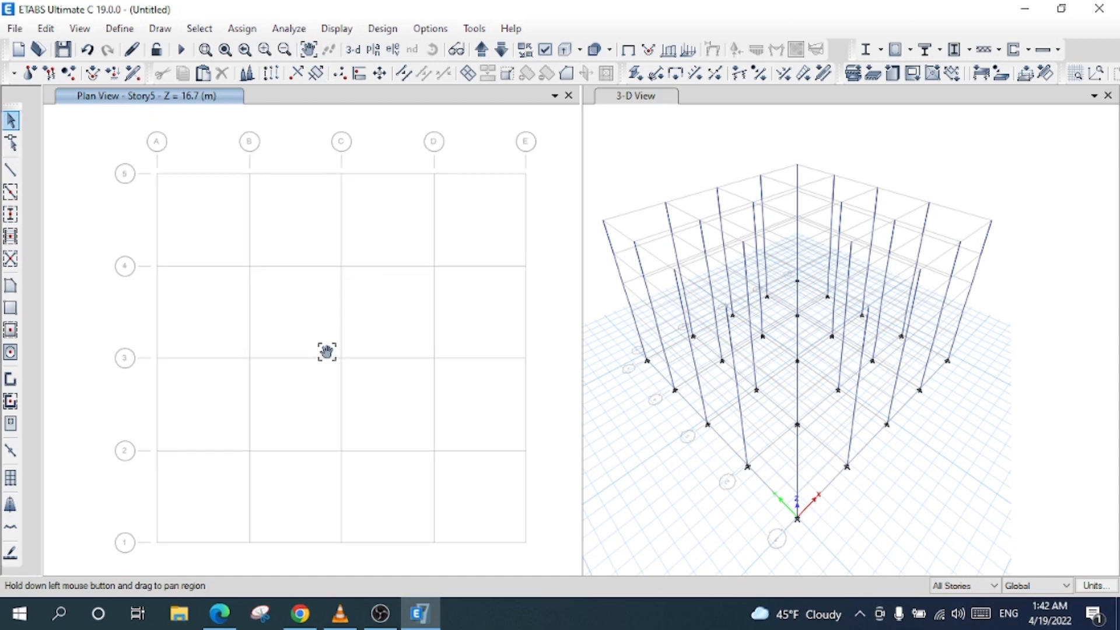
- Set Quick Draw Beams to Frame lines with Auto Primary Beams, applied to all stories
click(13, 198)
click(655, 161)
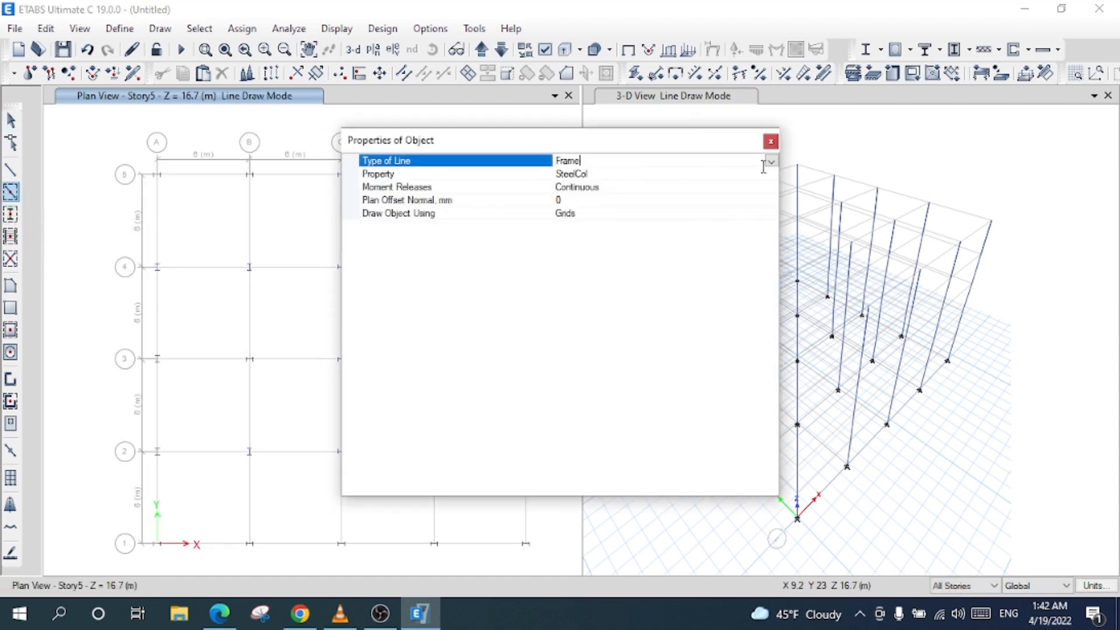
click(771, 161)
click(771, 161)
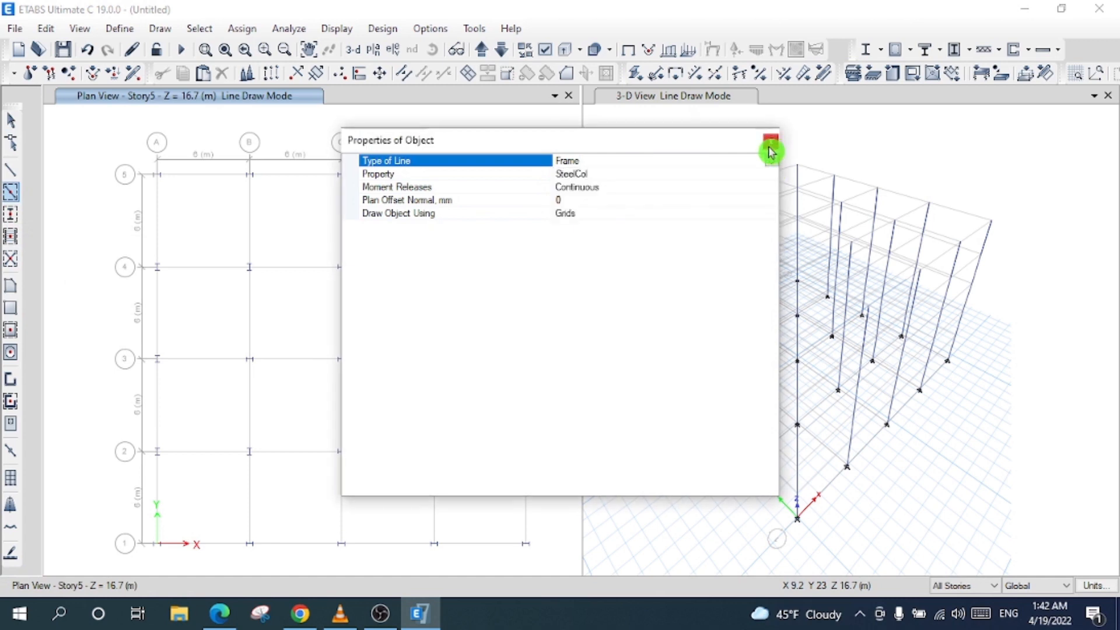
click(770, 175)
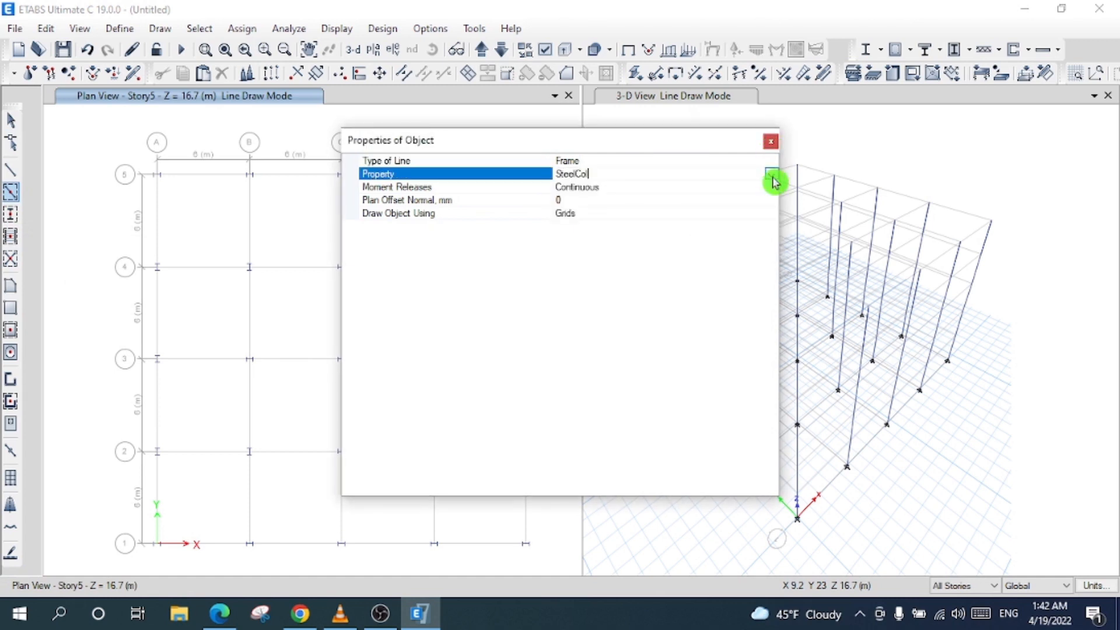
click(770, 175)
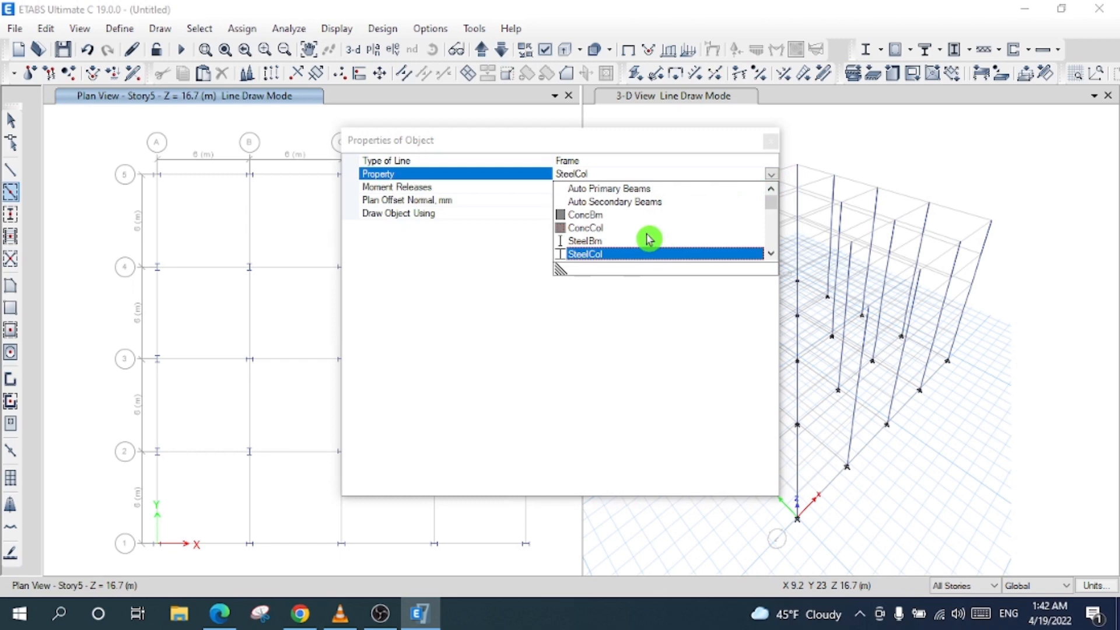
click(629, 190)
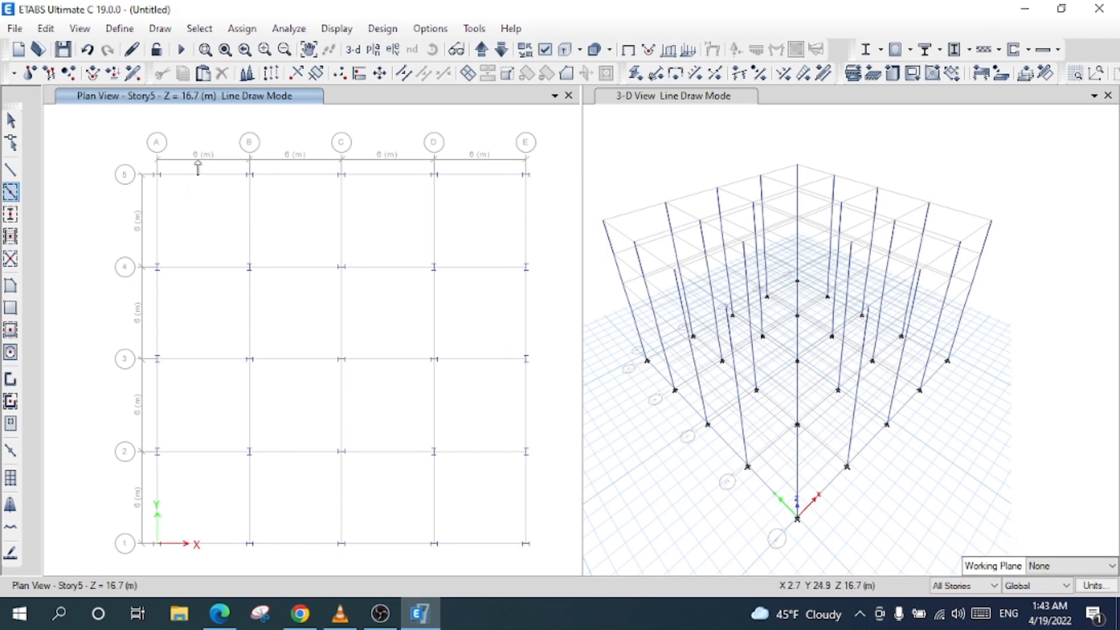
click(957, 587)
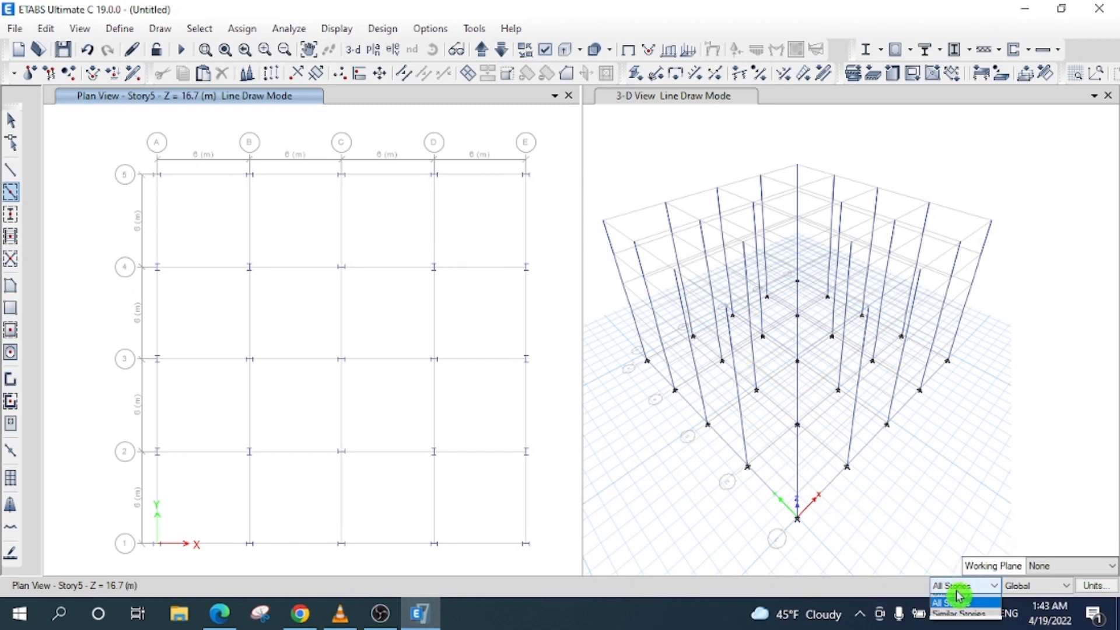
click(957, 602)
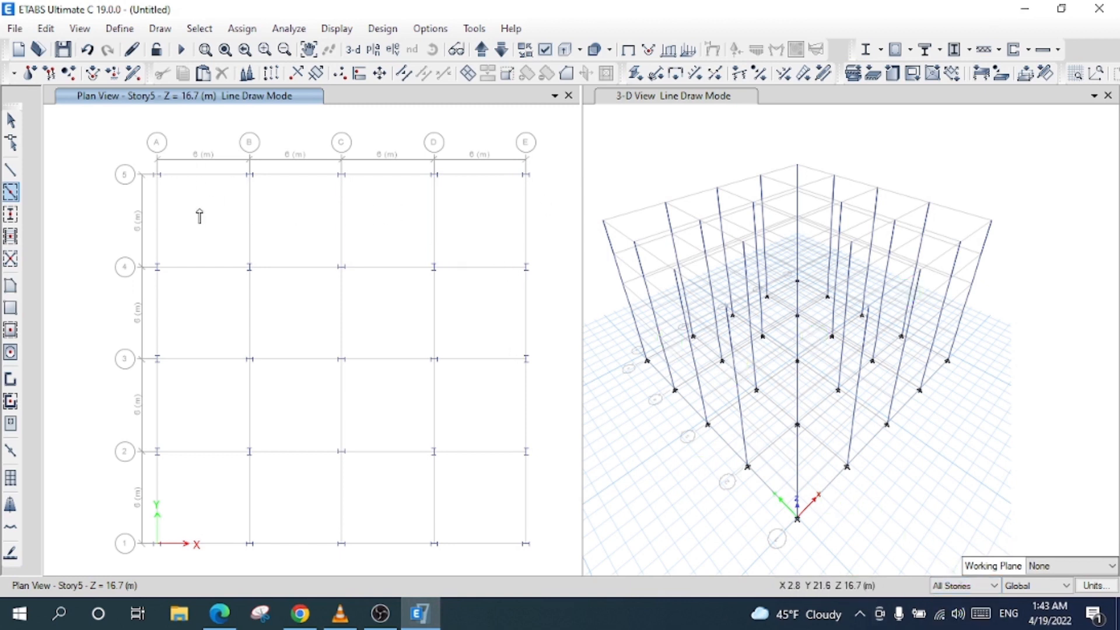
- Draw perimeter primary beams along grid lines 5, E, 1 and up line A
click(304, 181)
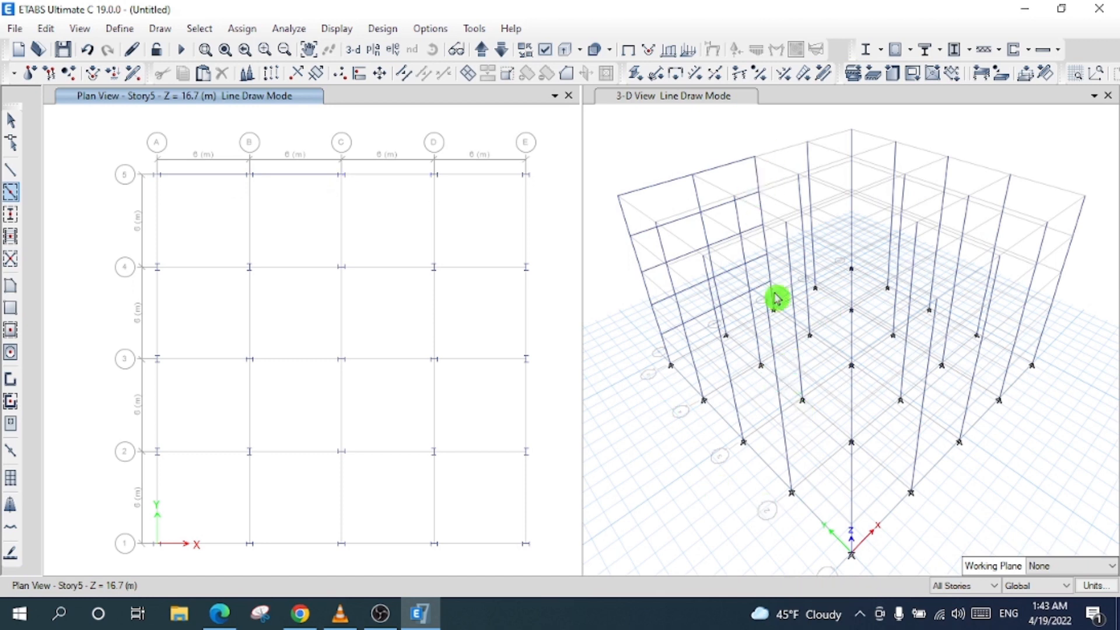
click(471, 177)
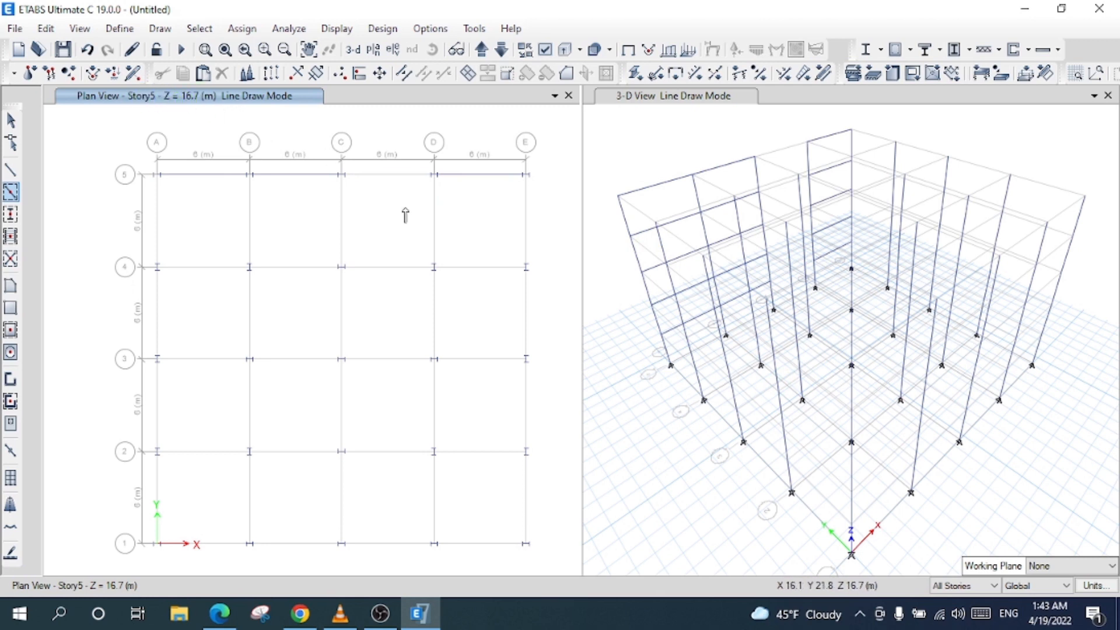
click(527, 266)
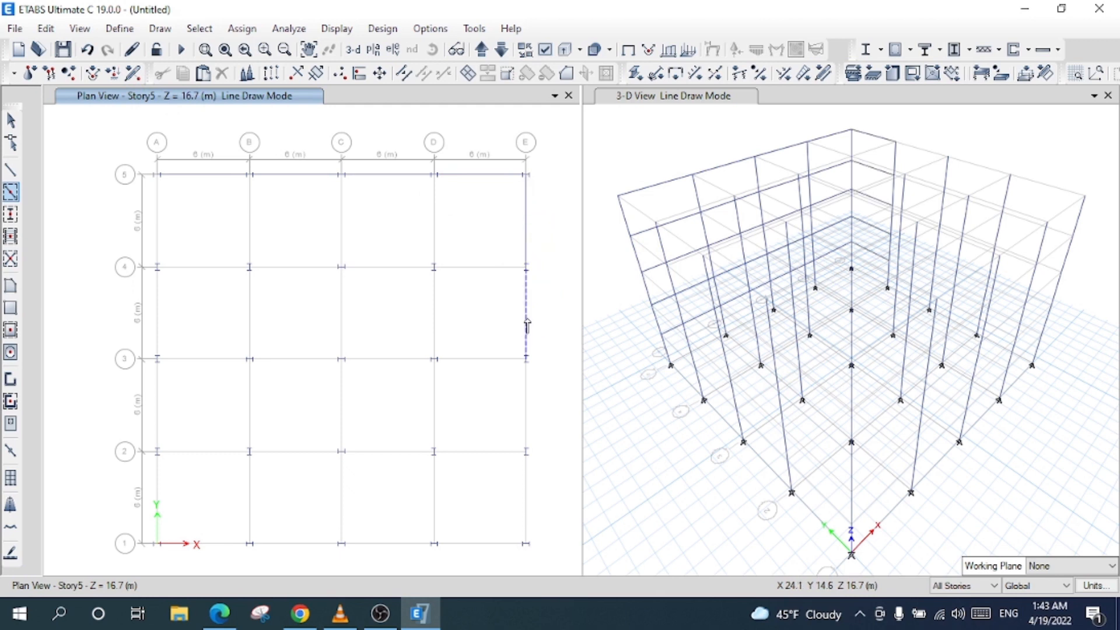
click(529, 324)
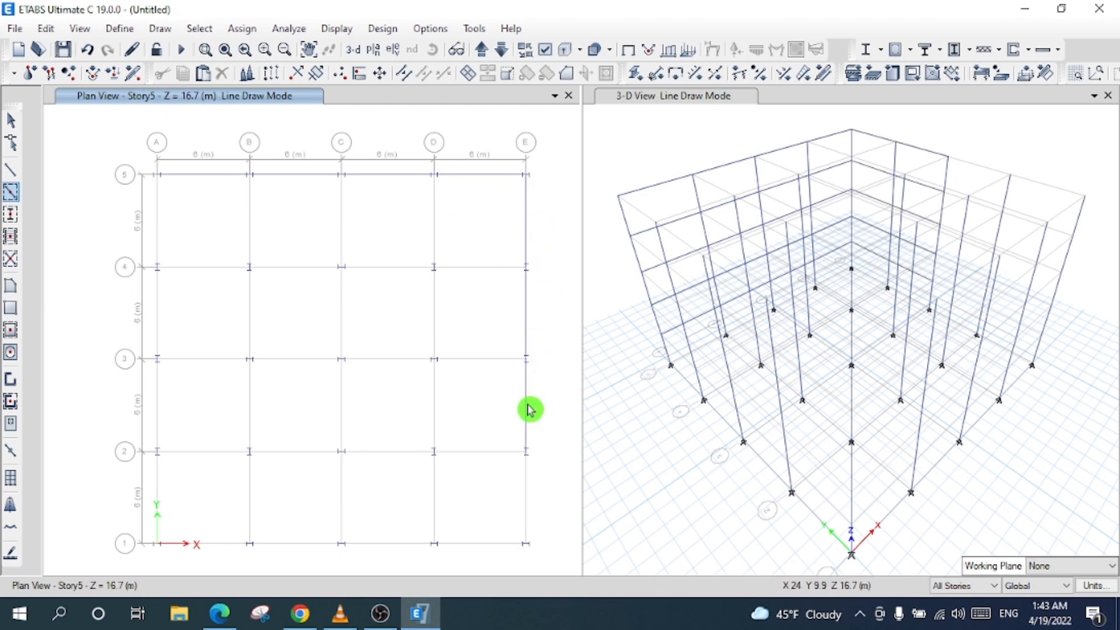
click(525, 493)
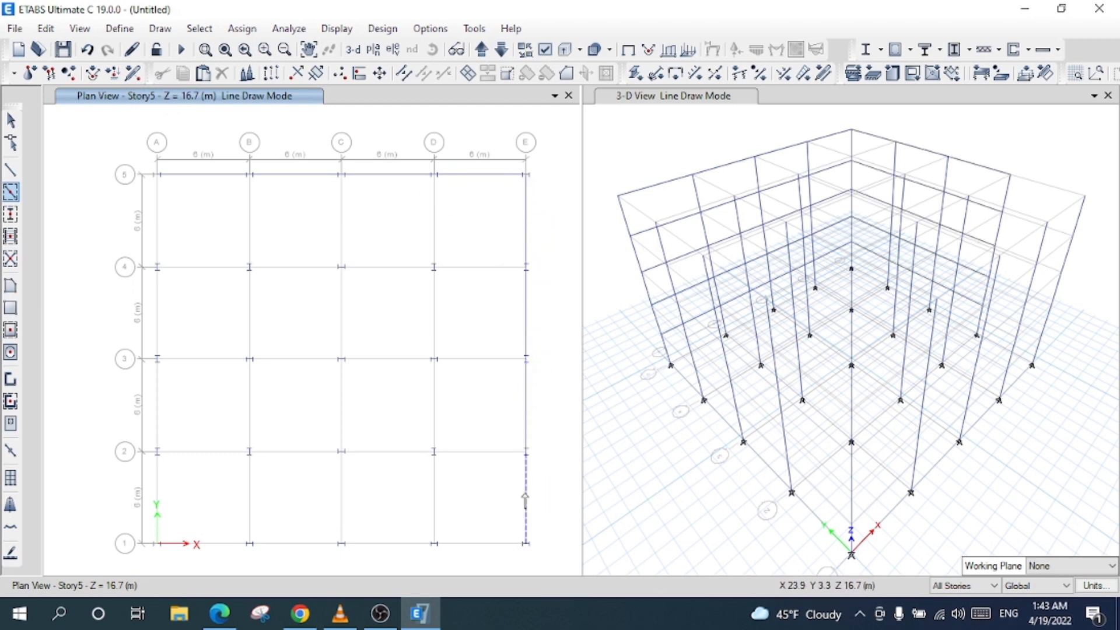
click(480, 548)
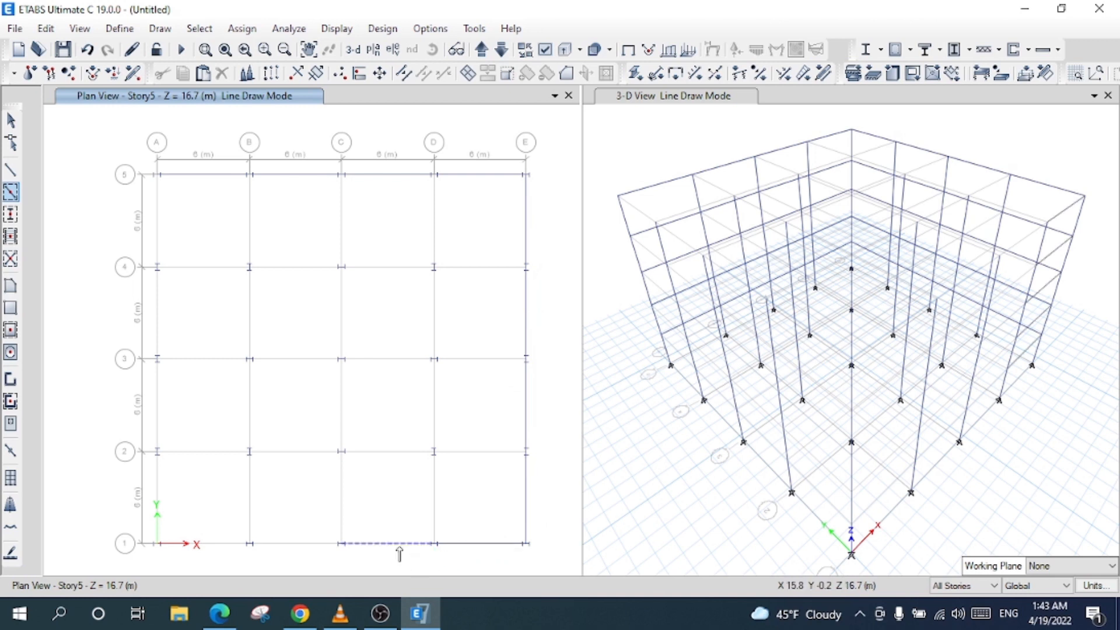
click(310, 556)
click(235, 548)
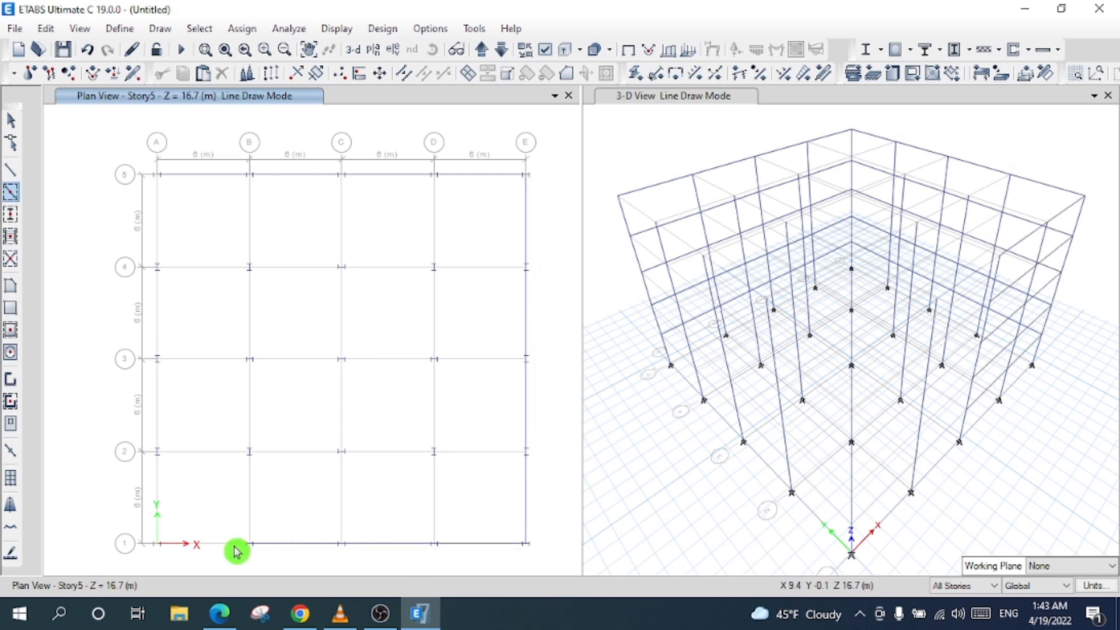
click(215, 552)
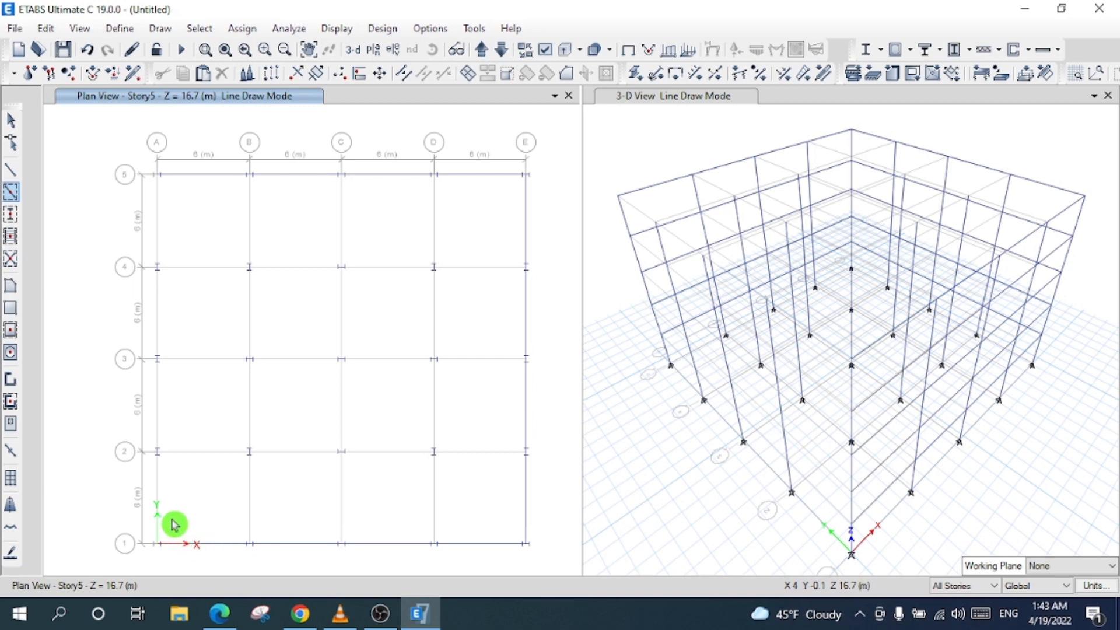
click(159, 502)
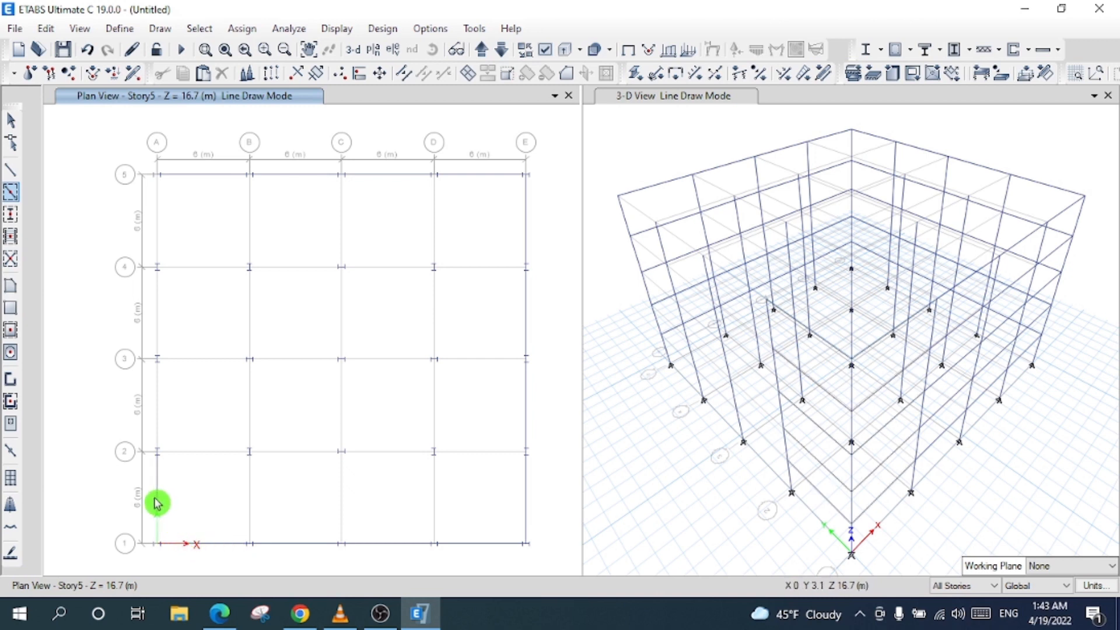
click(157, 317)
- Draw primary beams on grids A–D between lines 4 and 5, and along grid 4 and lines 3–4
click(159, 230)
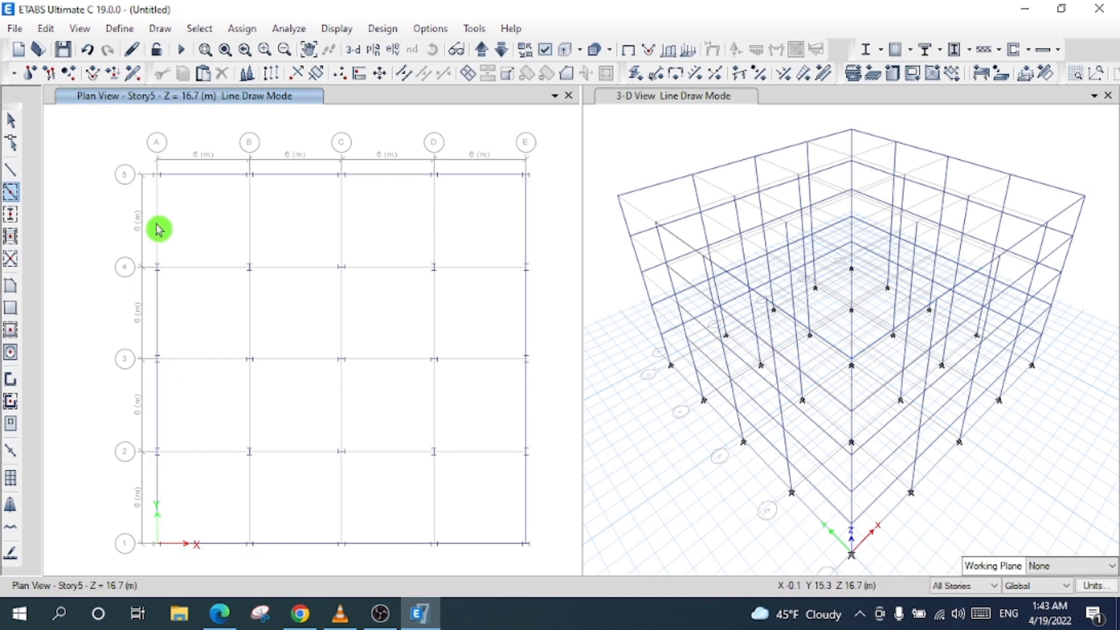
click(249, 219)
click(342, 219)
click(433, 222)
click(465, 269)
click(436, 314)
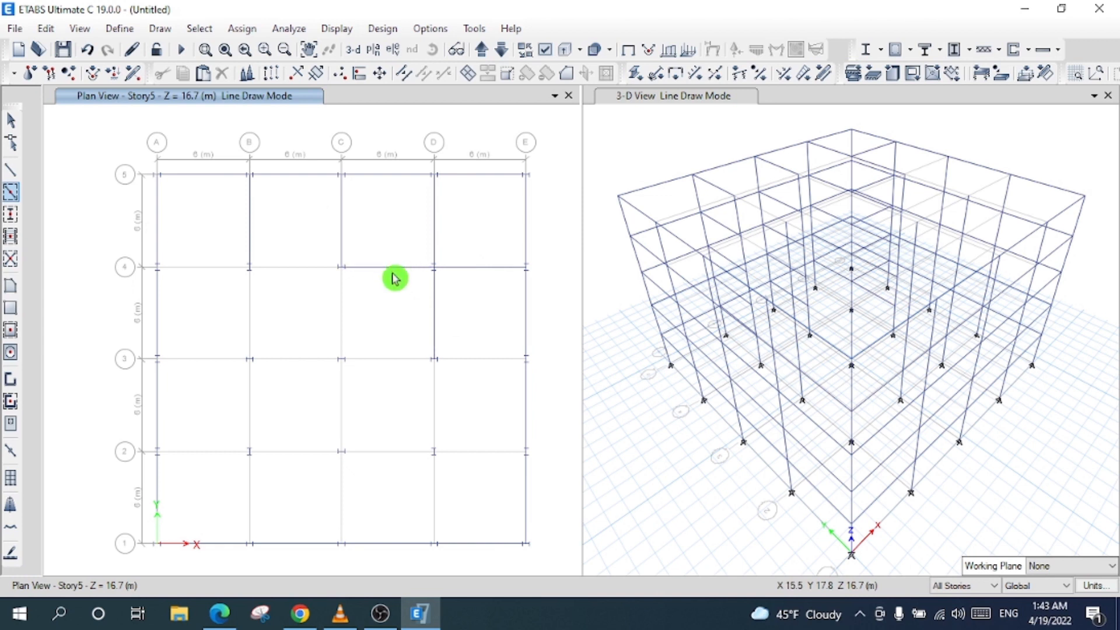
click(344, 318)
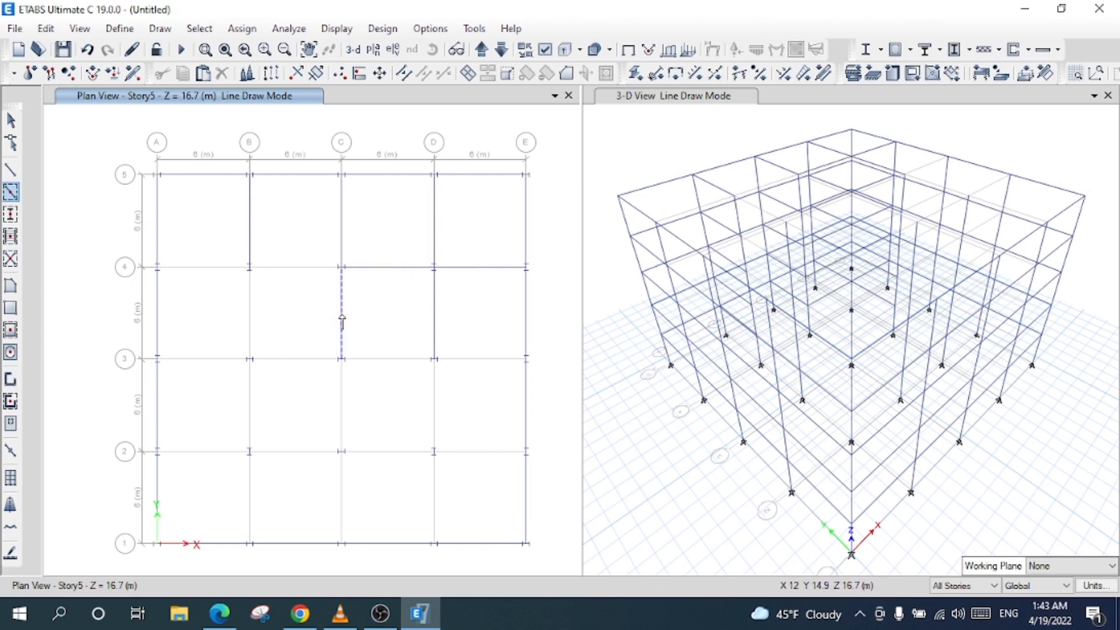
click(303, 267)
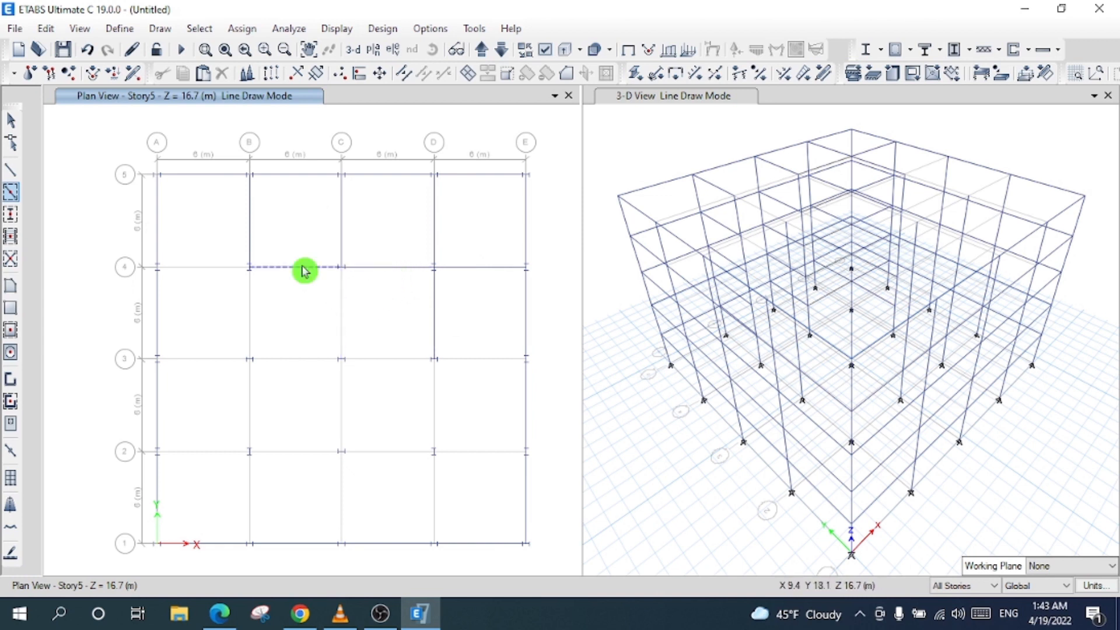
click(248, 324)
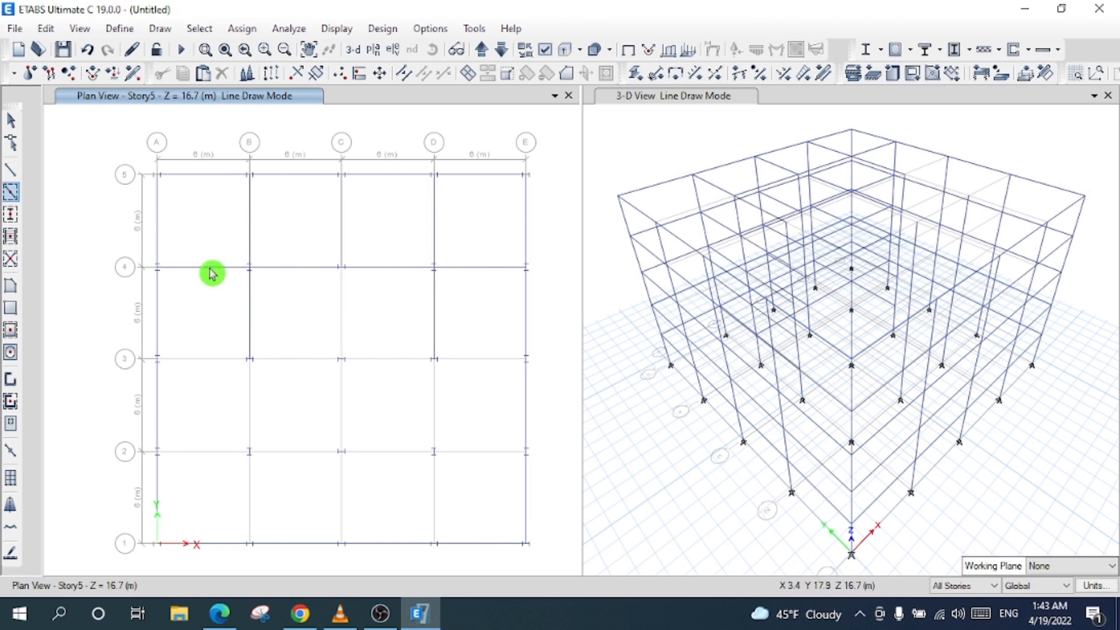
- Draw the remaining beams along grids 3 and 2, between lines 1–2, and between lines 2–3
click(211, 368)
click(305, 365)
click(387, 365)
click(465, 372)
click(477, 453)
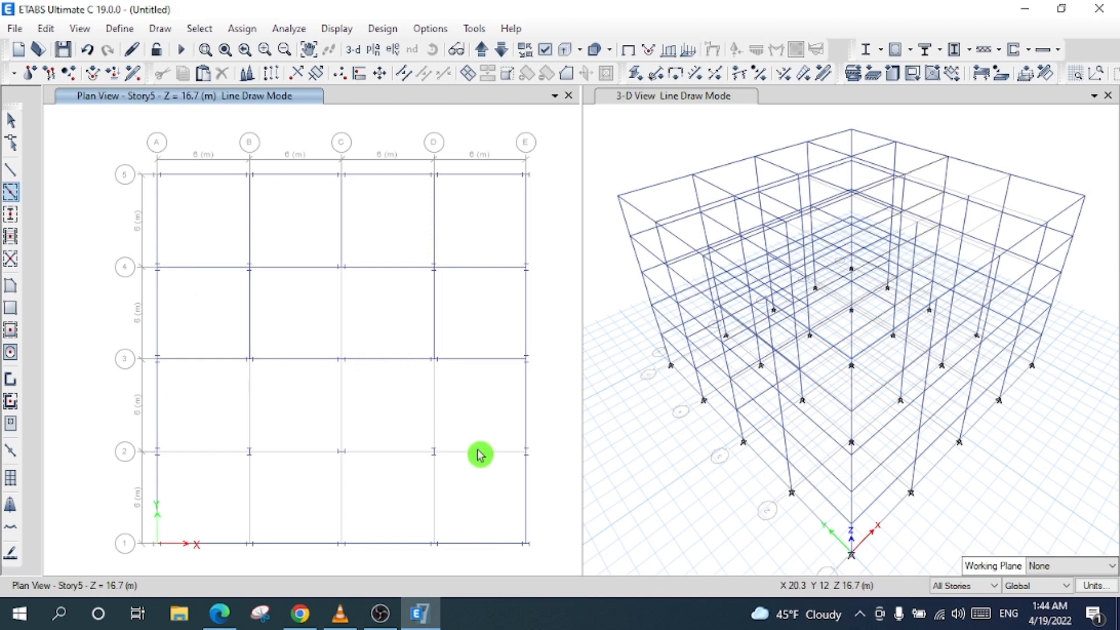
click(395, 455)
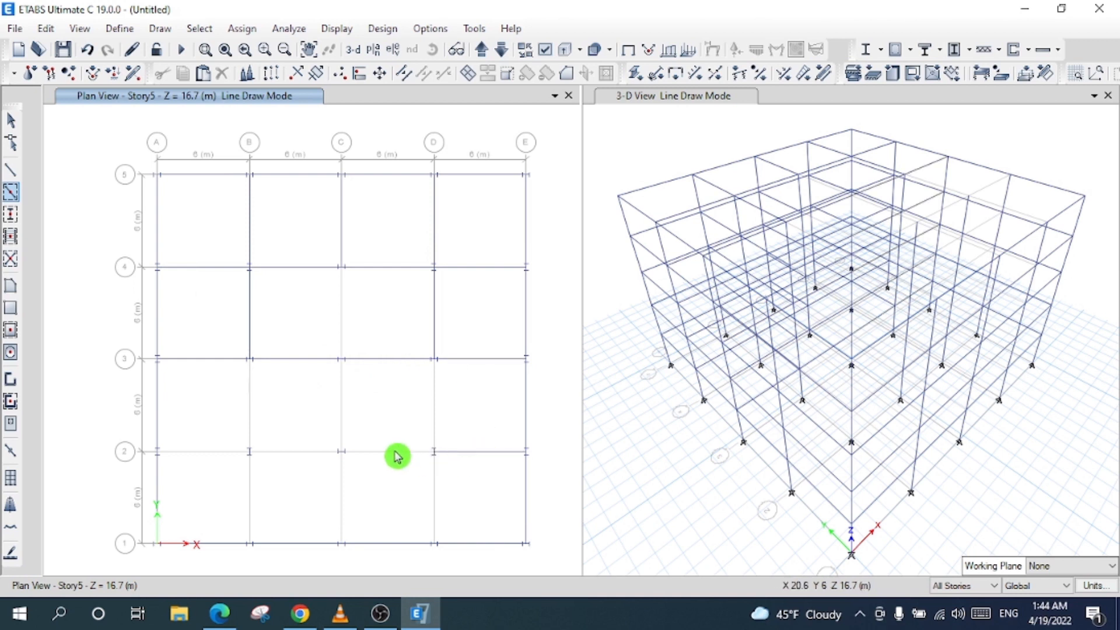
click(289, 454)
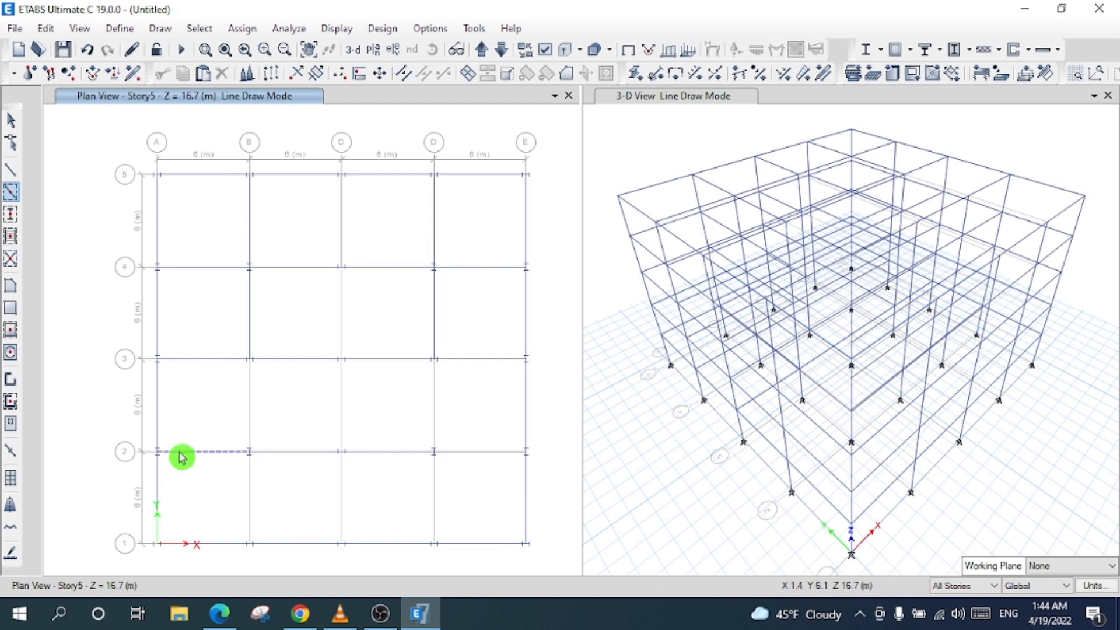
drag(204, 430, 542, 548)
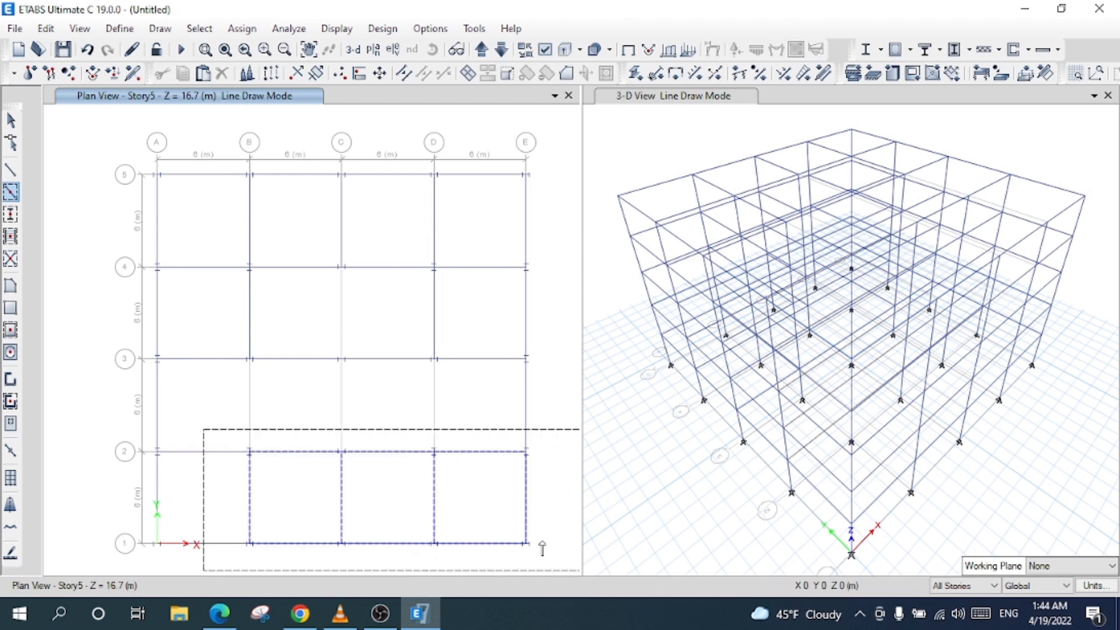
click(249, 392)
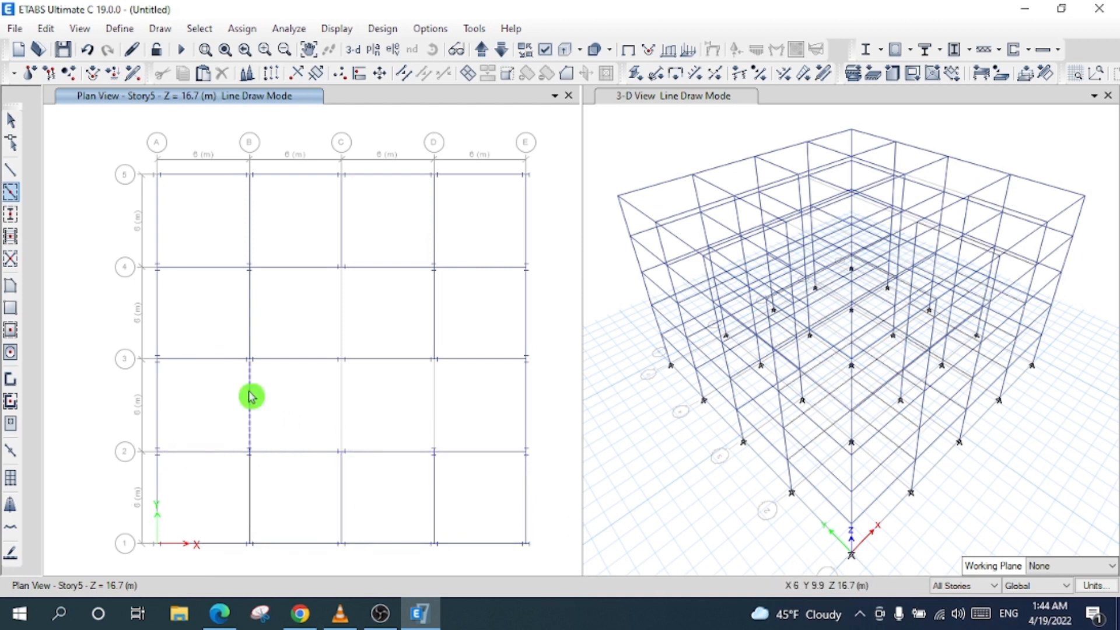
click(343, 408)
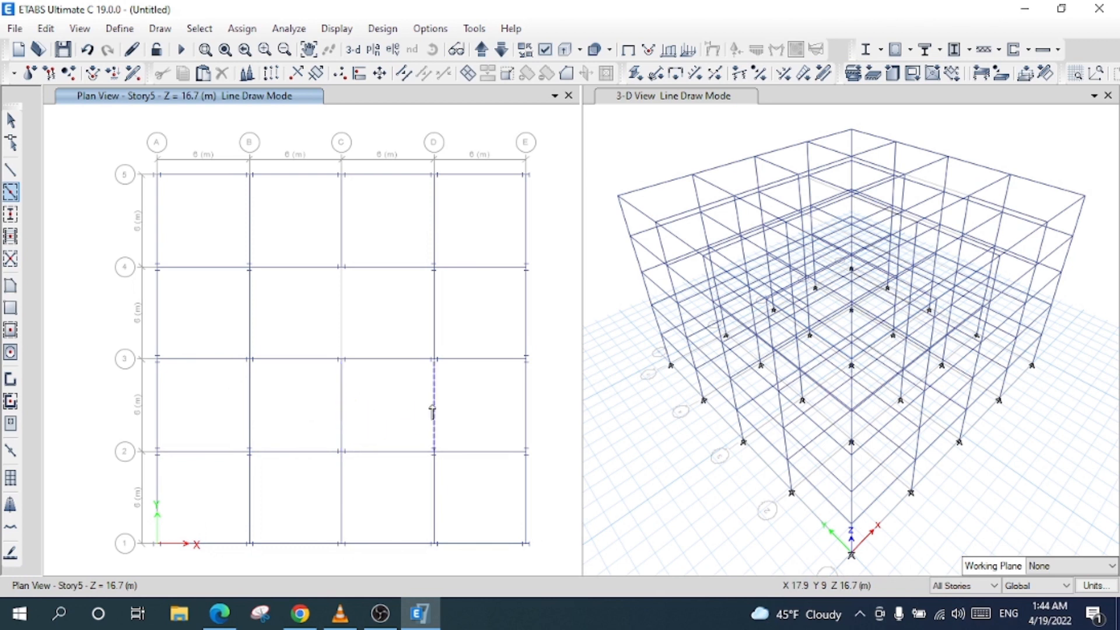
click(340, 320)
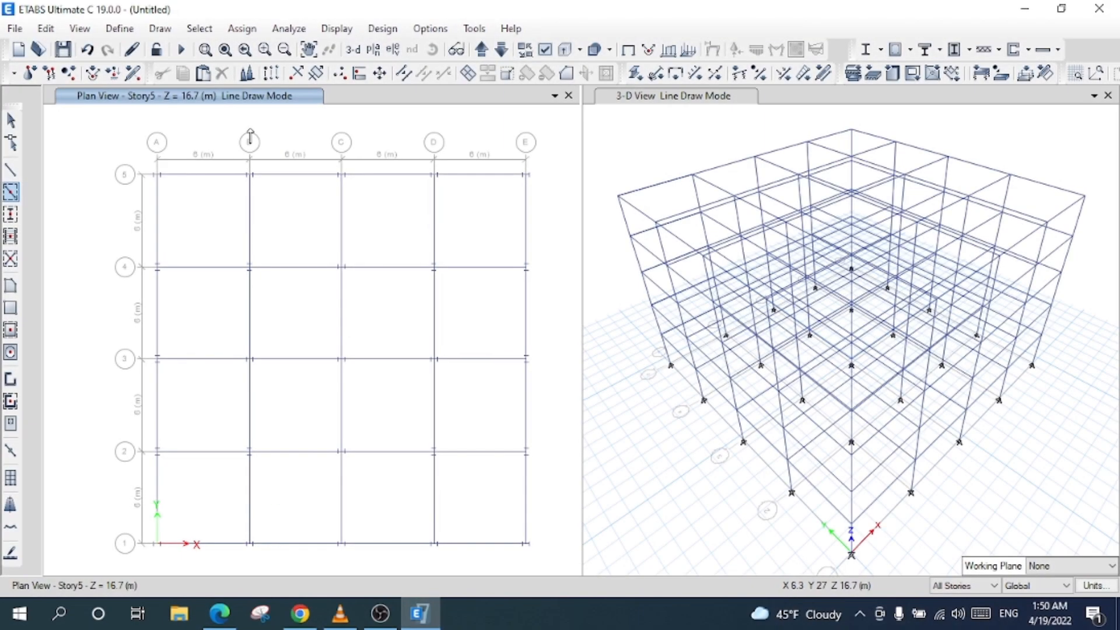
- Set up Quick Draw Secondary Beams with Auto Secondary Beams, Pinned releases and 3 beams per bay
click(11, 237)
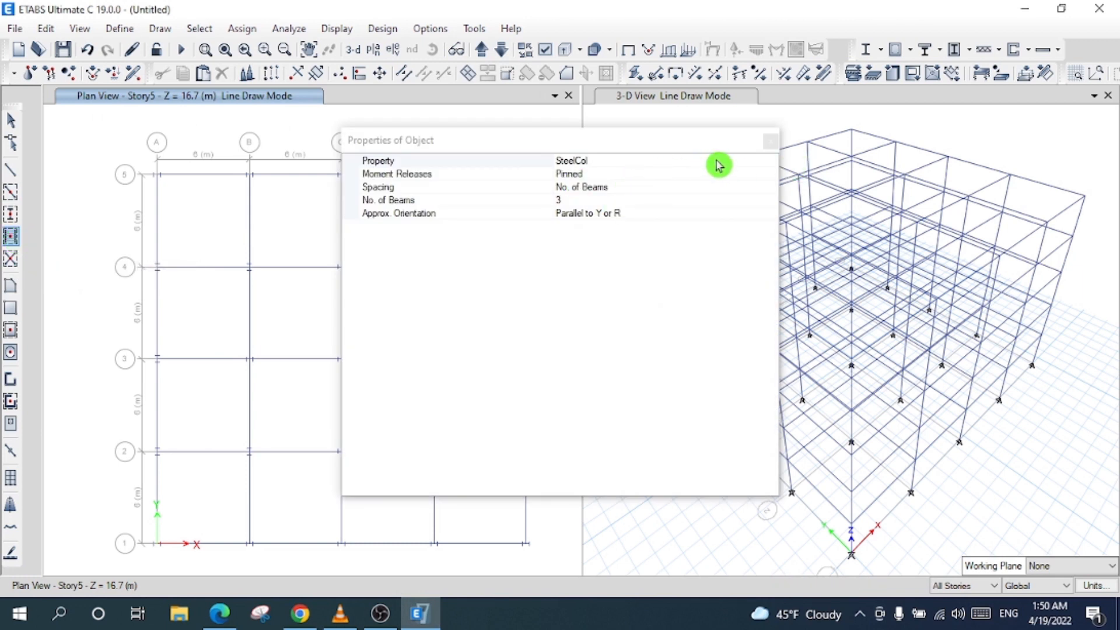
click(673, 164)
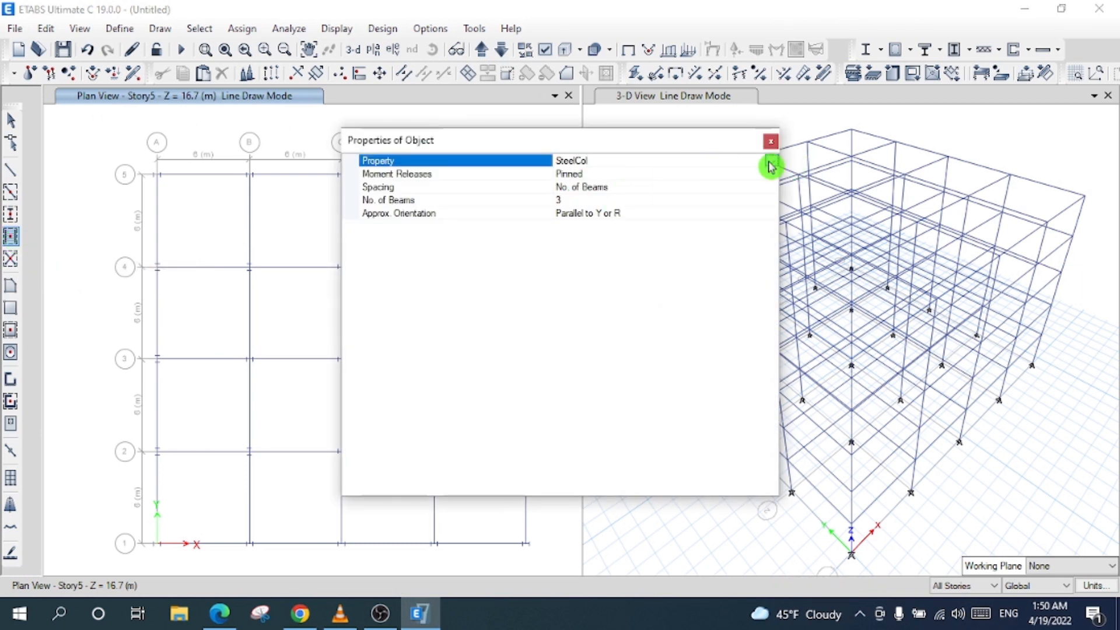
click(769, 165)
click(647, 193)
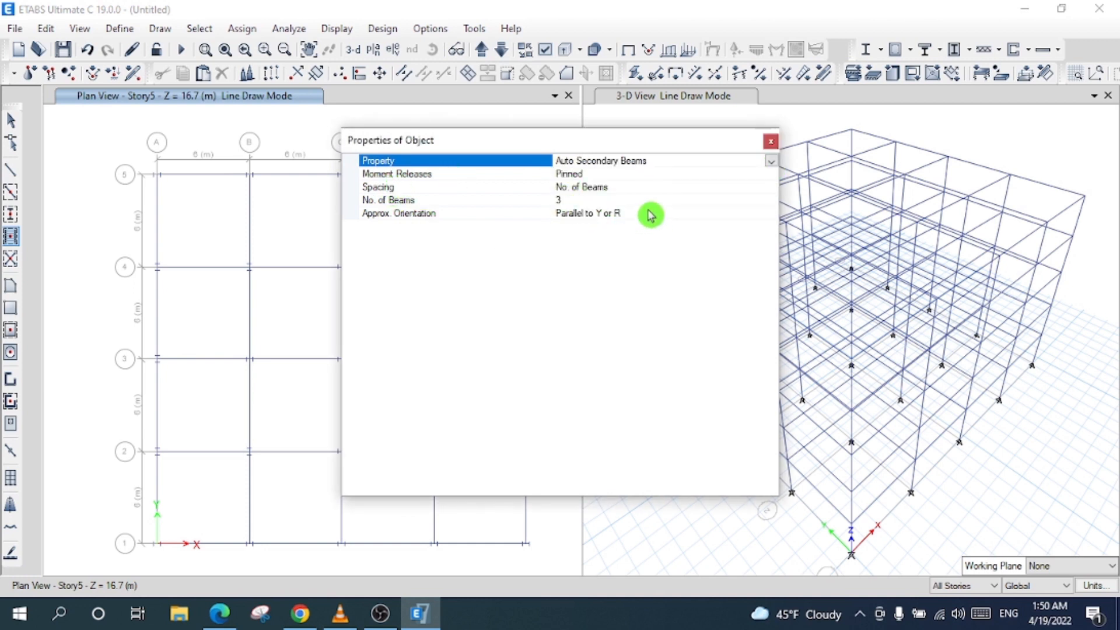
click(616, 173)
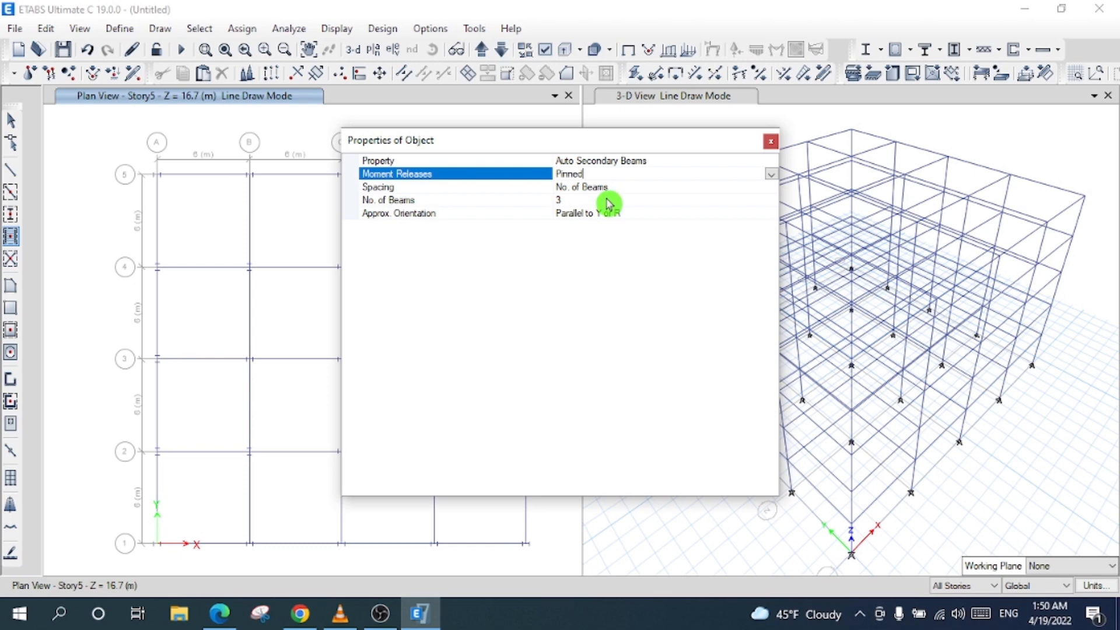
click(607, 199)
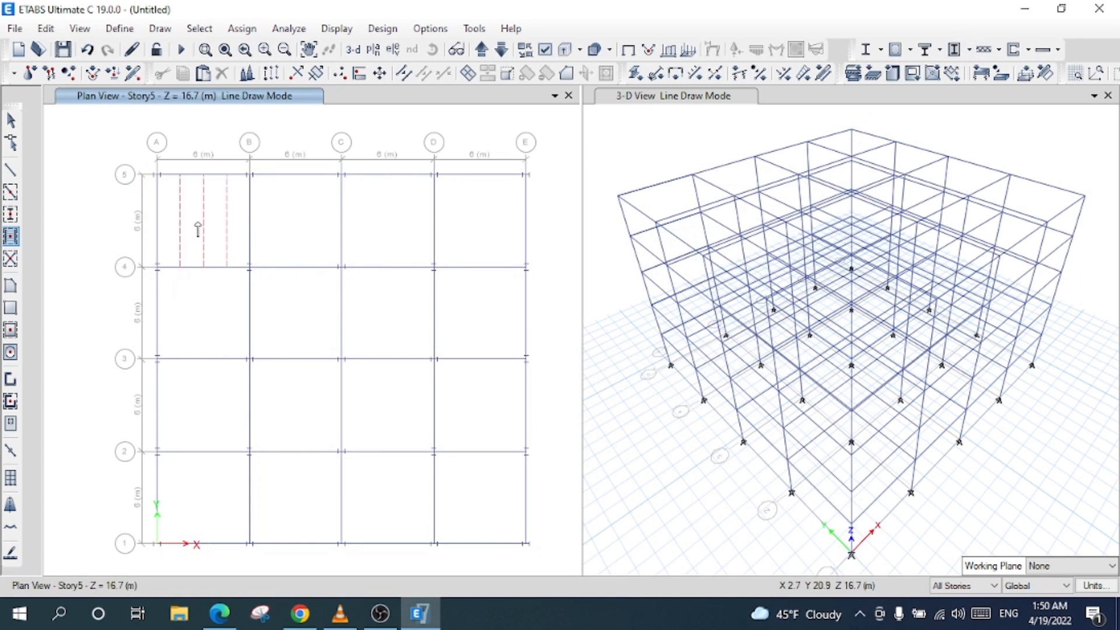
- Add secondary beams in the eight bays of rows 4–5 and 3–4
click(202, 221)
click(285, 214)
click(425, 221)
click(486, 273)
click(488, 318)
click(403, 320)
click(302, 318)
click(221, 318)
- Add secondary beams in the eight bays of rows 2–3 and 1–2
click(210, 399)
click(287, 393)
click(388, 408)
click(483, 409)
click(476, 495)
click(403, 485)
click(317, 498)
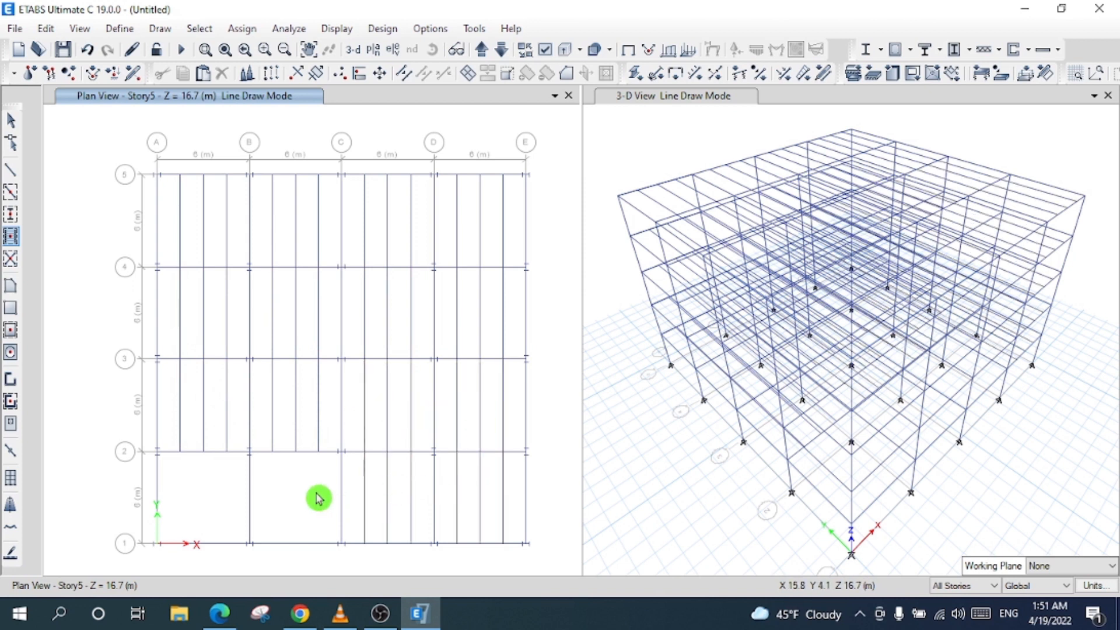
click(216, 501)
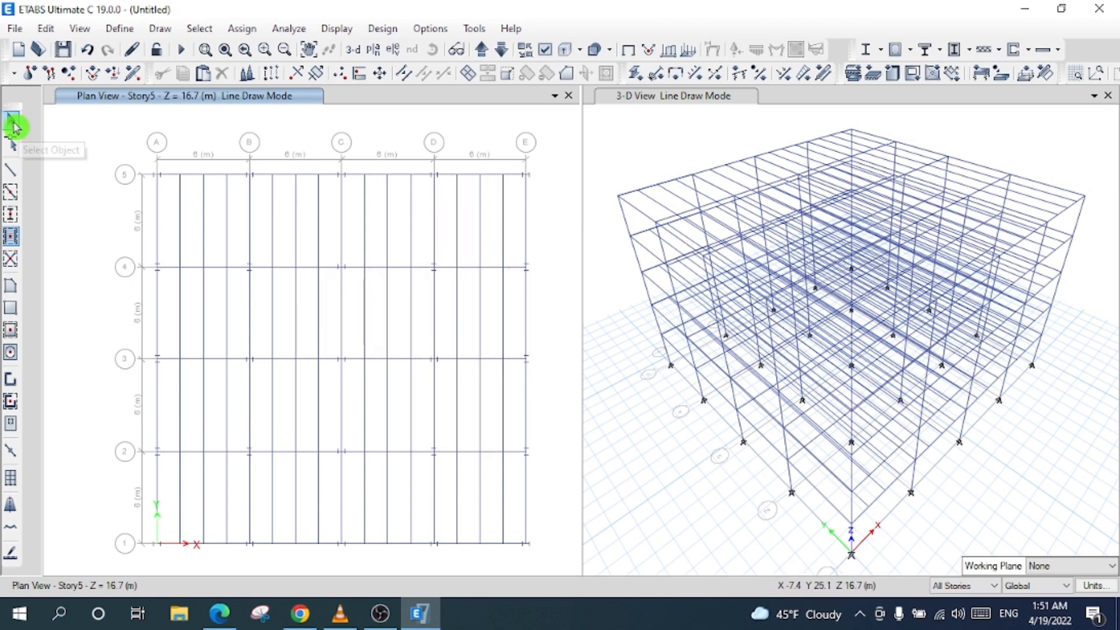
- Switch to Draw Floor/Wall with Slab1 as the area property
click(12, 123)
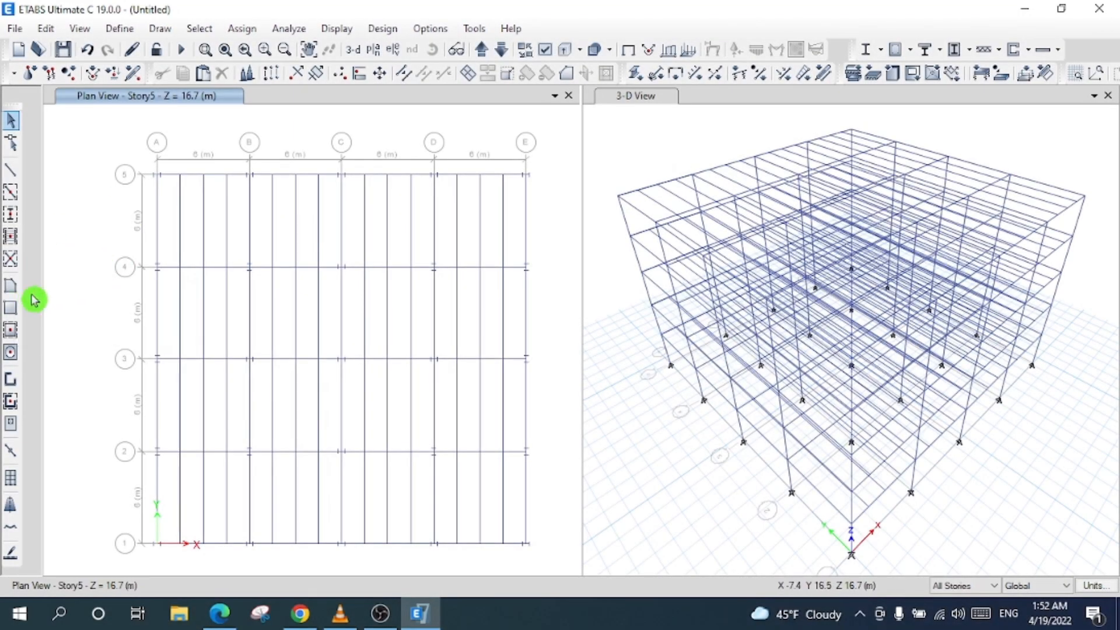
click(17, 289)
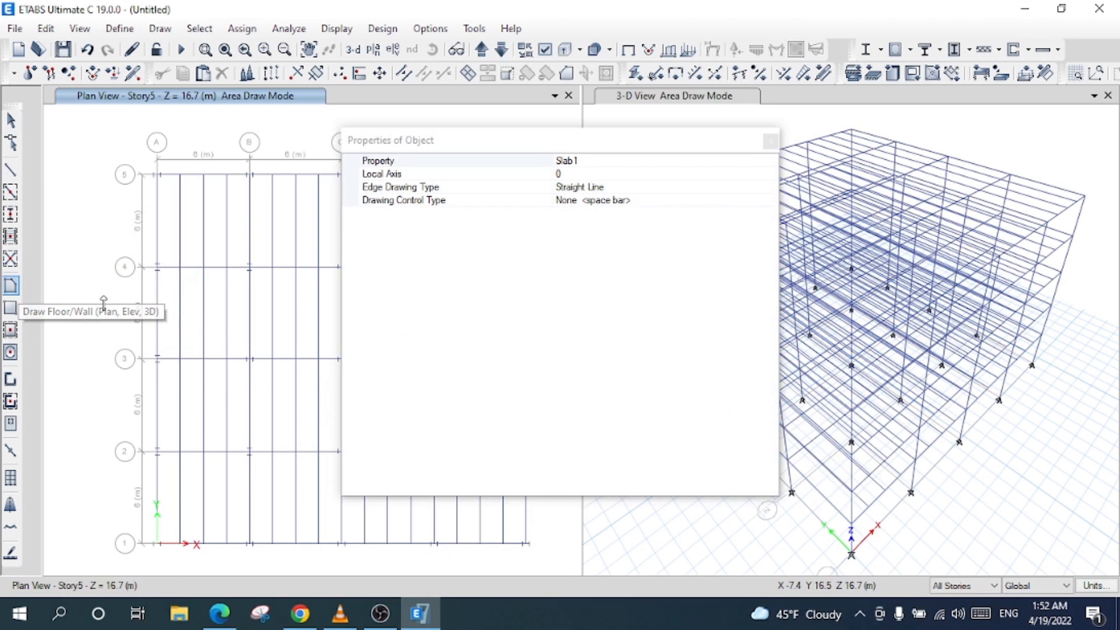
click(768, 167)
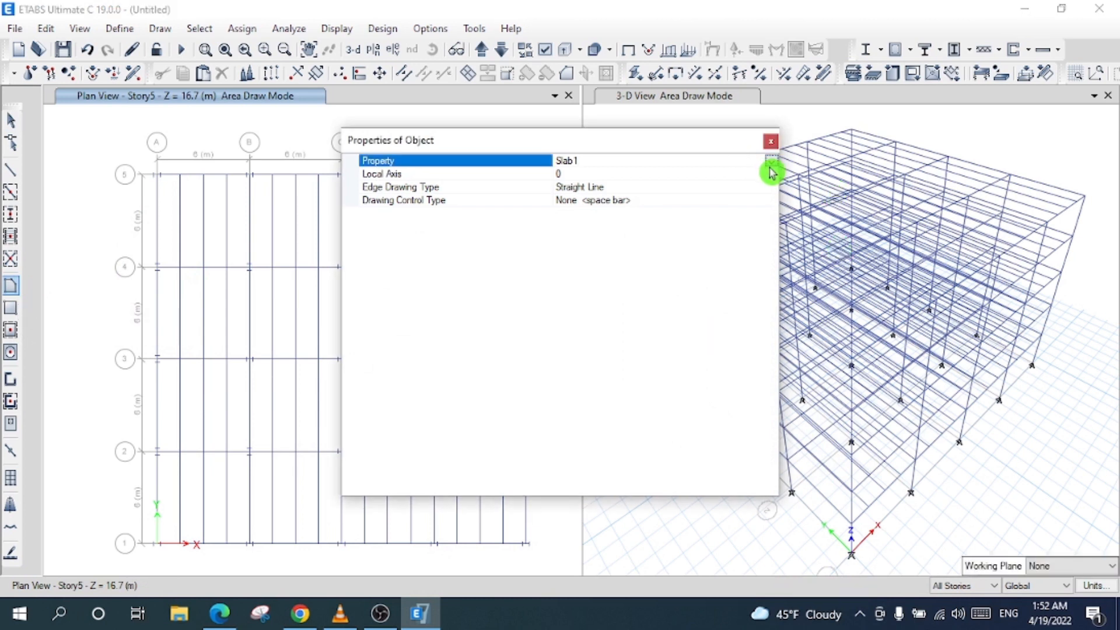
click(771, 163)
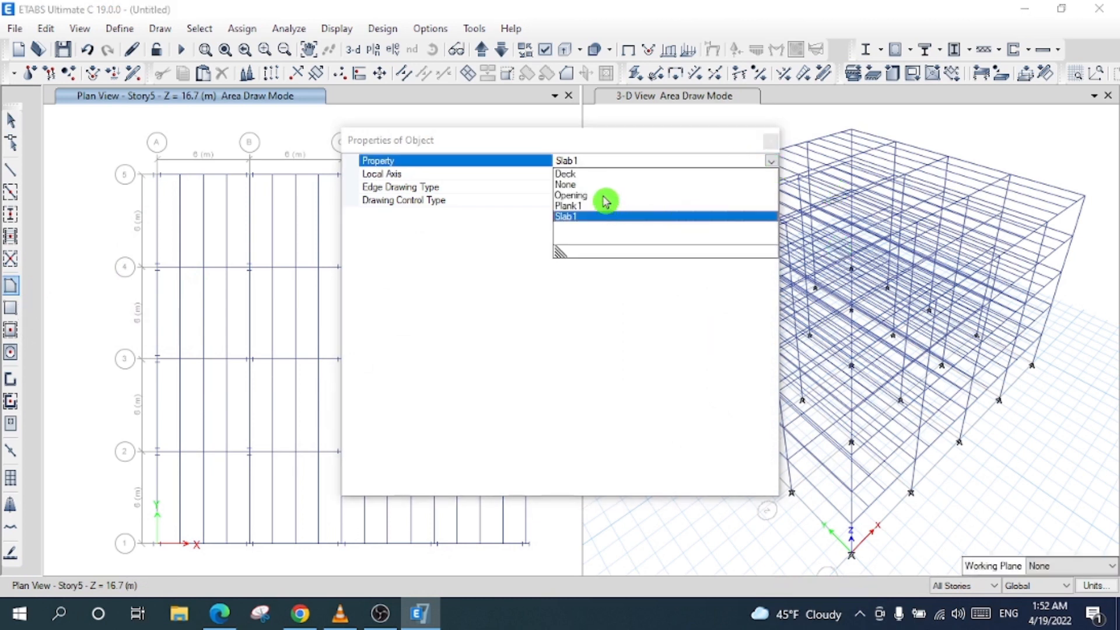
click(586, 173)
click(726, 149)
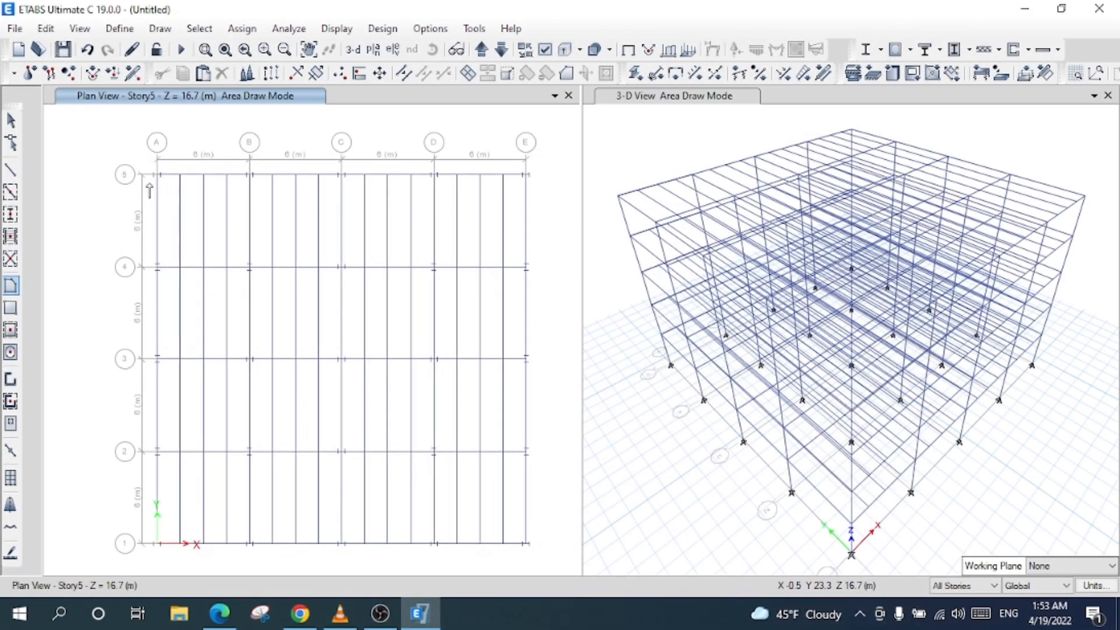
- Draw the slab outline through grid points A5, E5, E1, A1 and back to A5
click(158, 175)
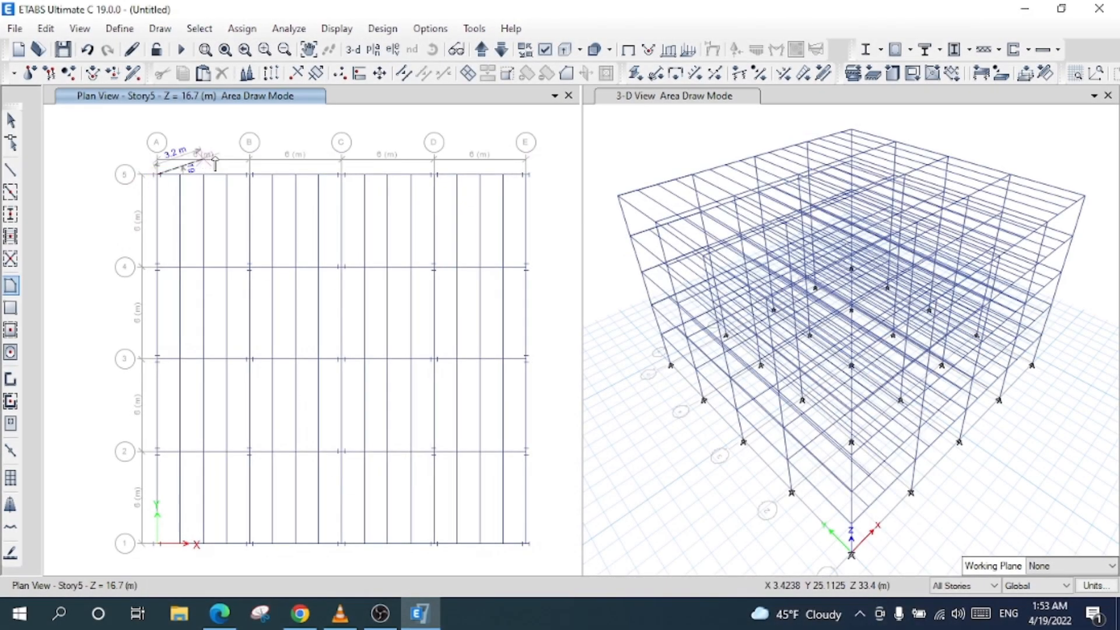
click(525, 175)
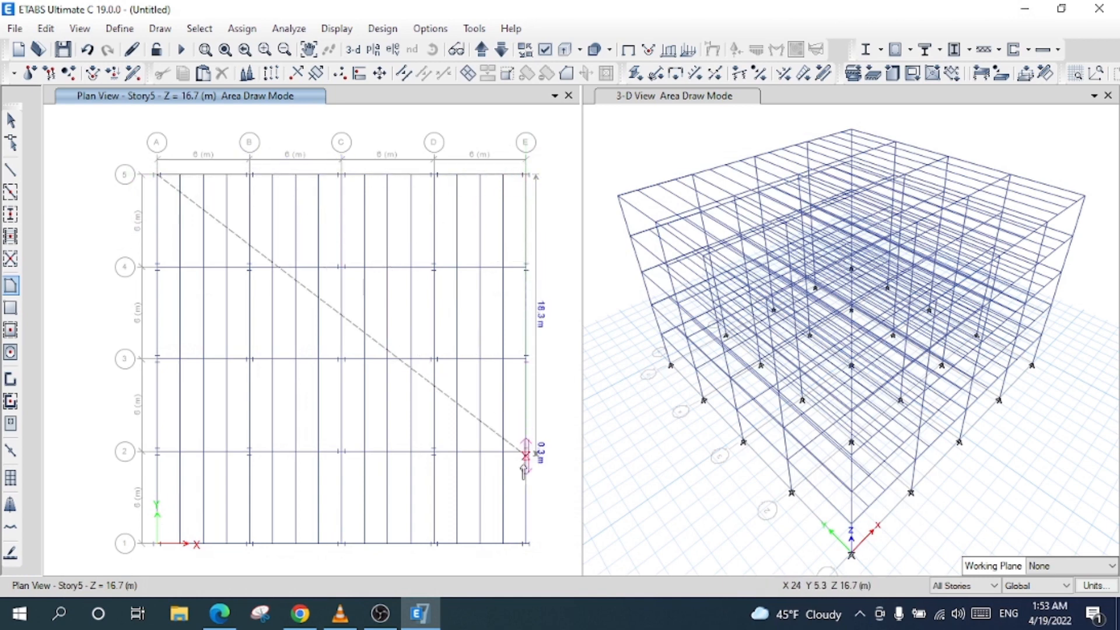
click(526, 542)
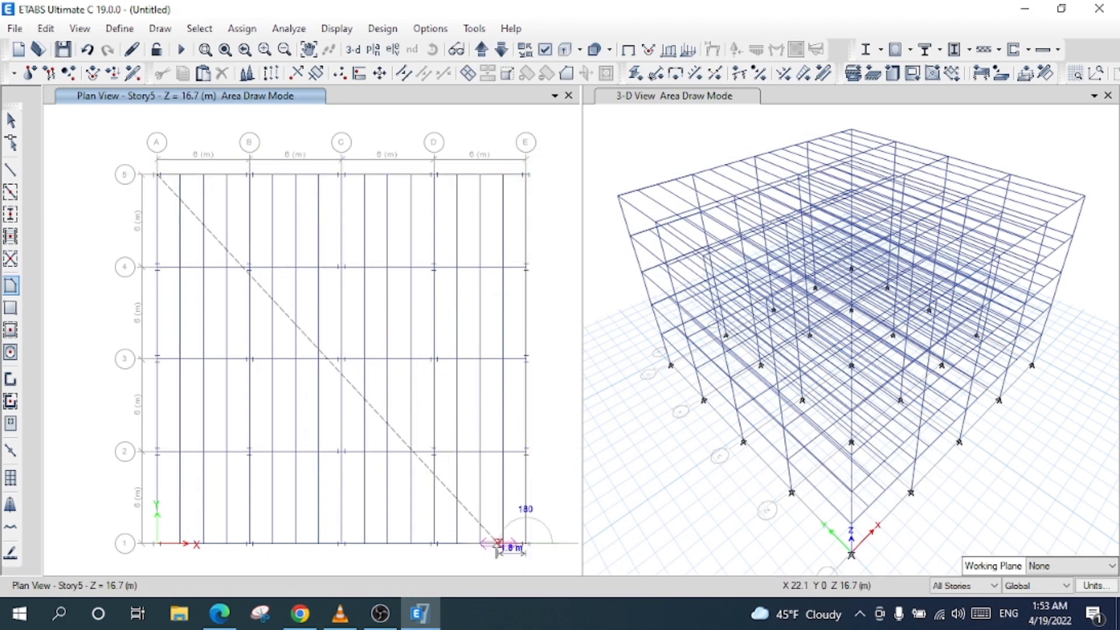
click(156, 543)
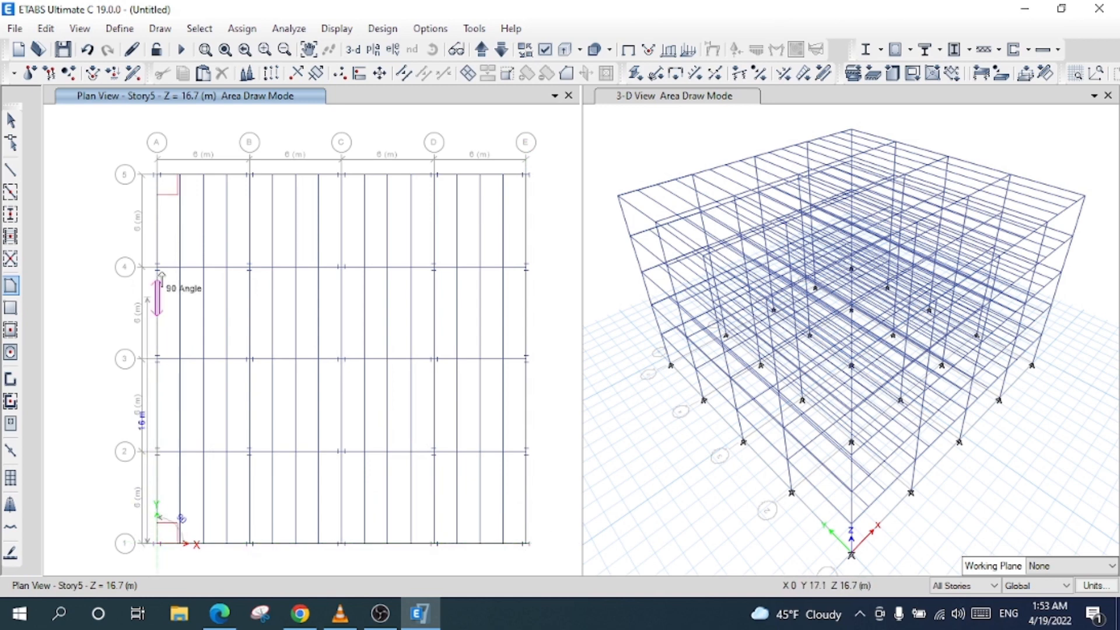
click(157, 176)
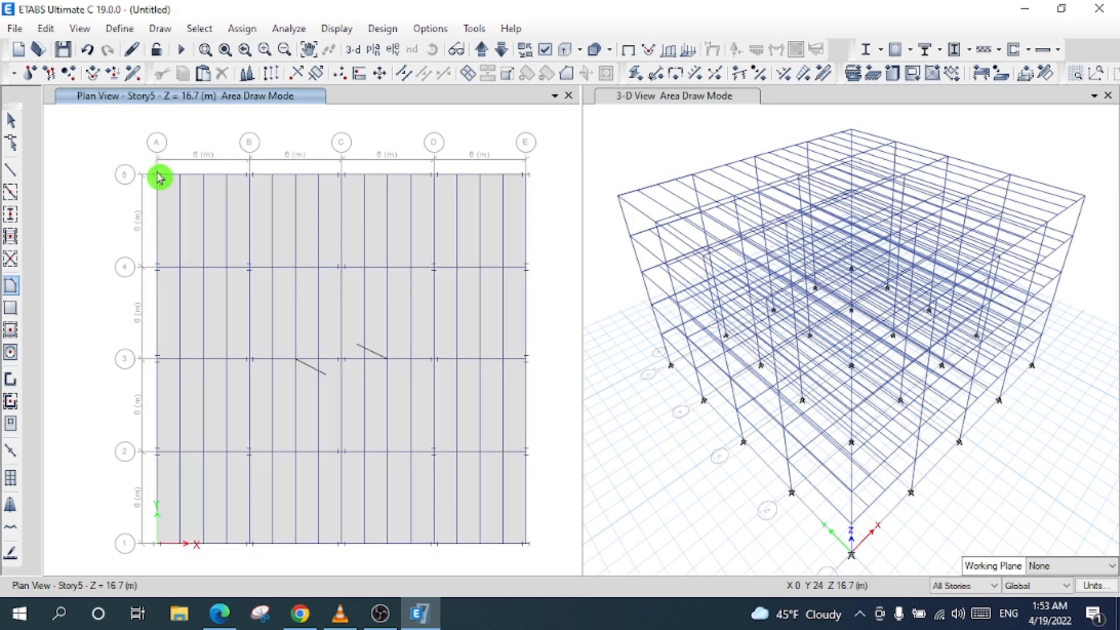
click(665, 270)
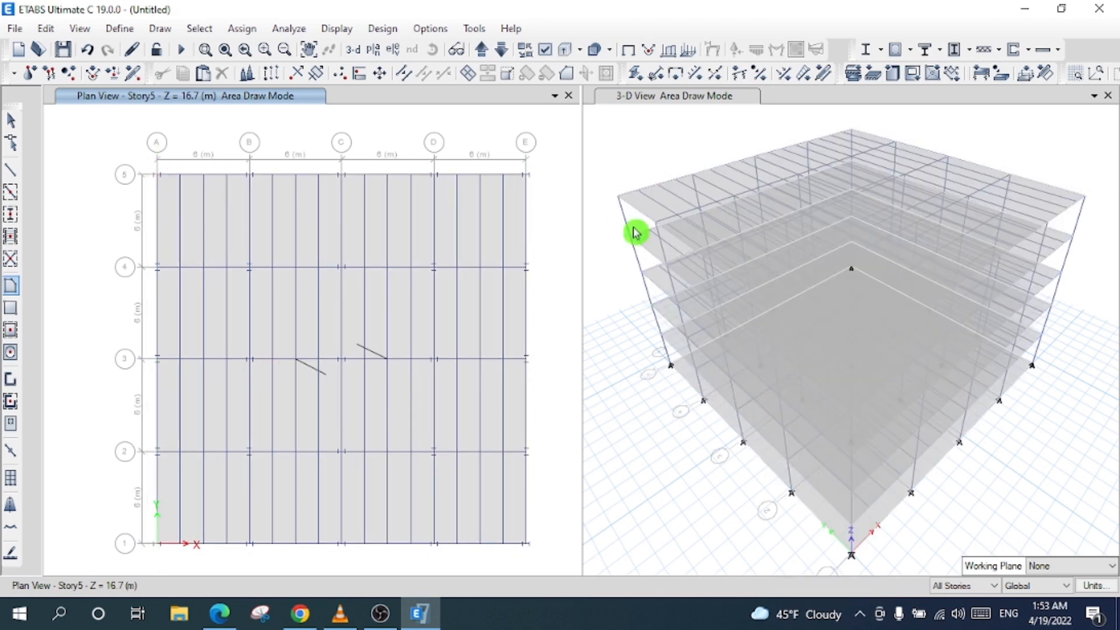
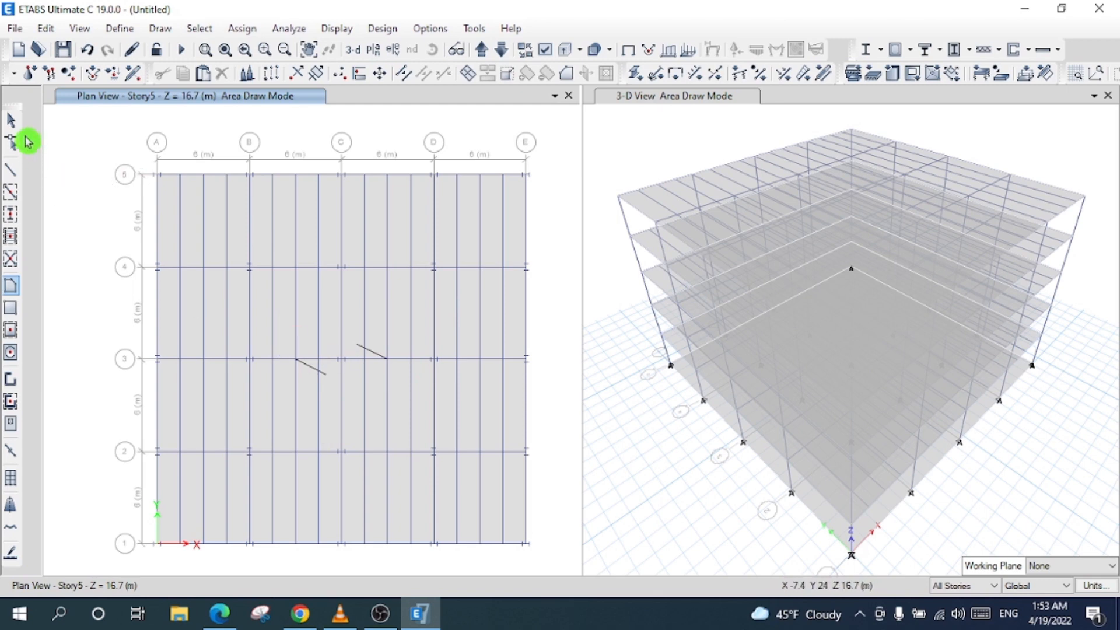
- Exit slab drawing mode, return to object selection, and open the Draw menu
click(10, 120)
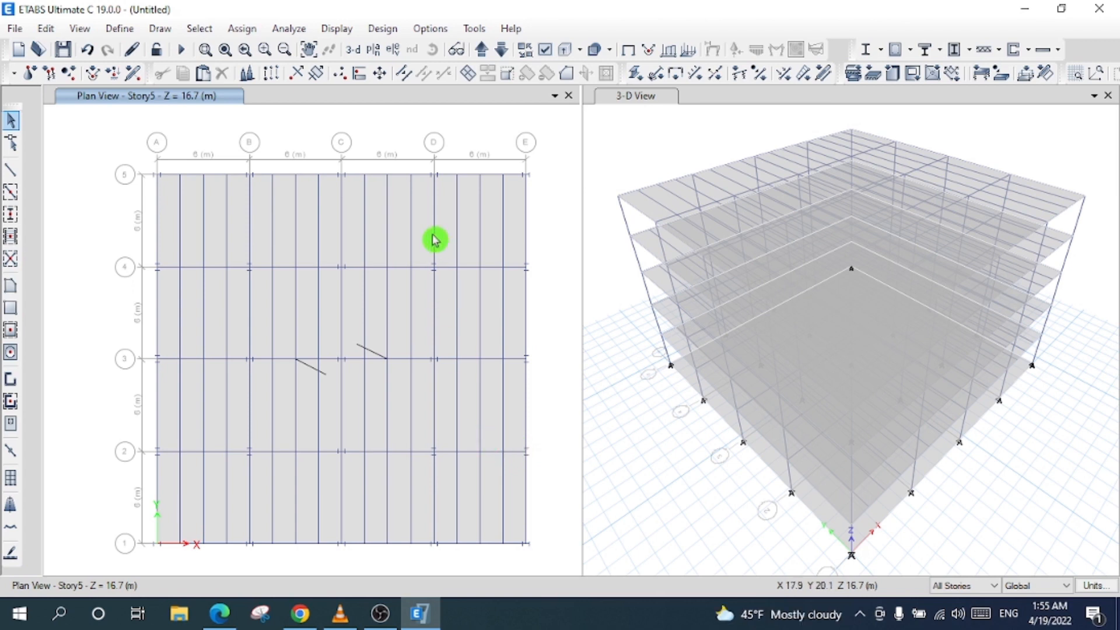
click(160, 28)
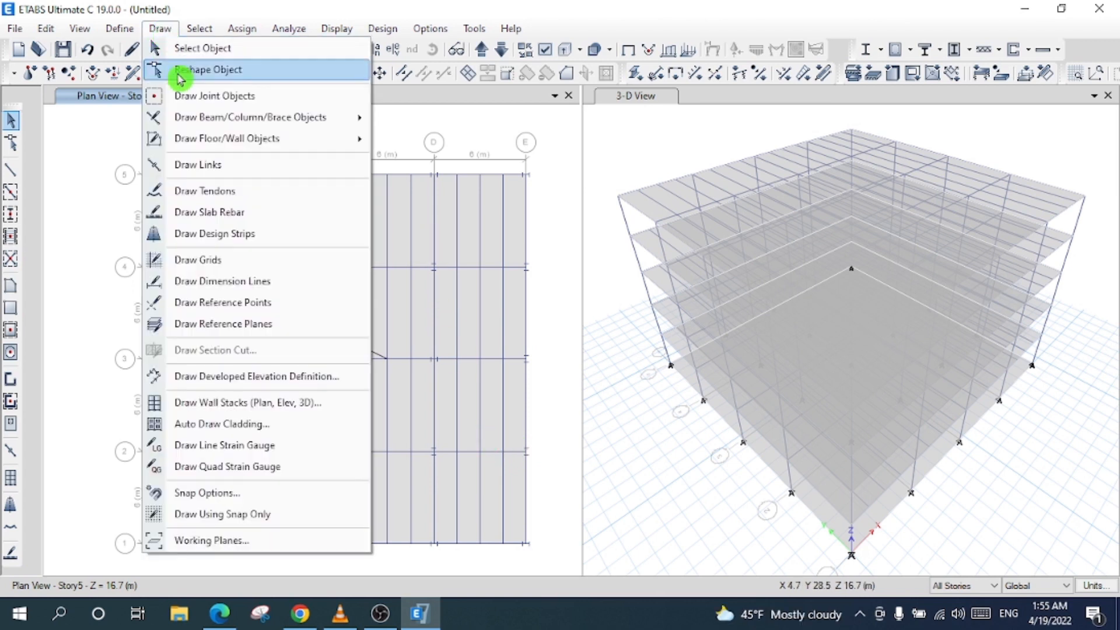
- Auto-draw cladding from the floors around all sides and inspect it in the 3-D view
click(293, 431)
click(521, 296)
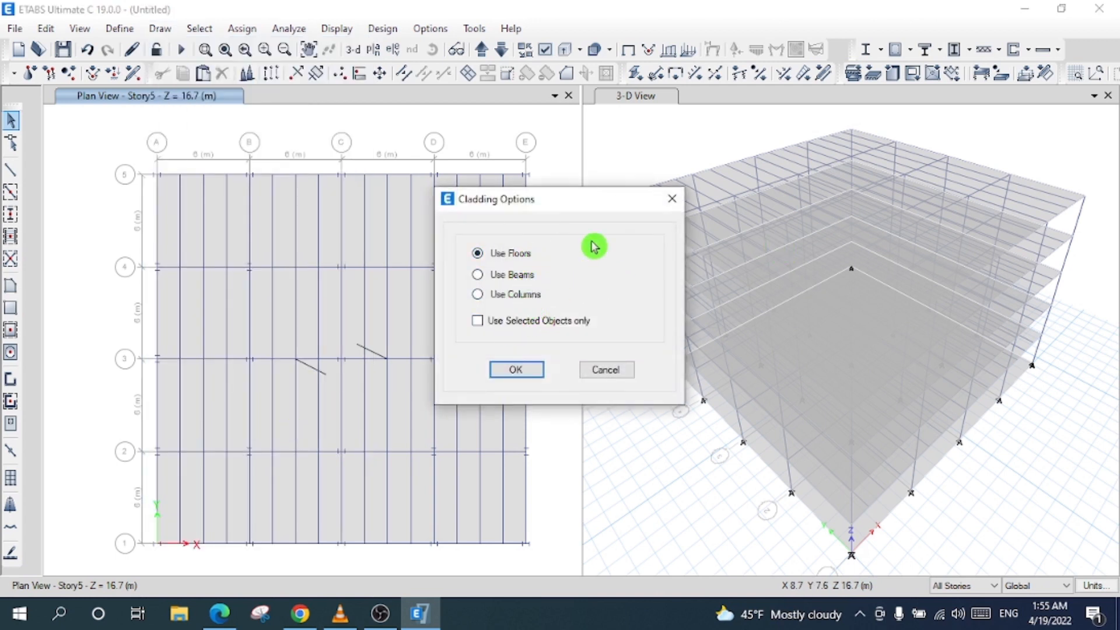
click(511, 368)
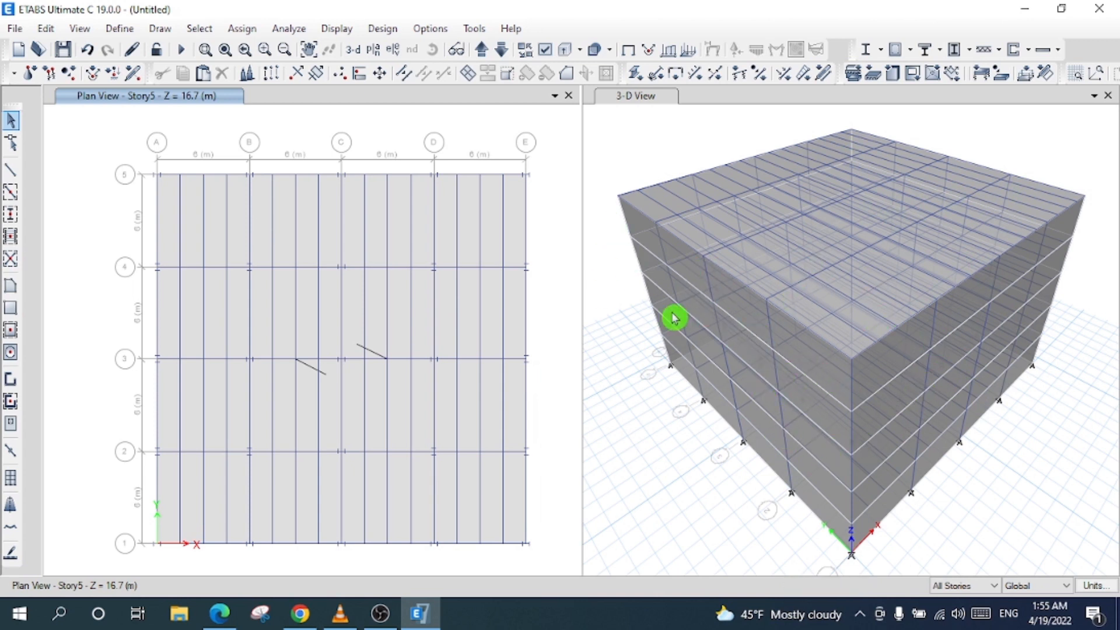
scroll(1000, 467, up, 3)
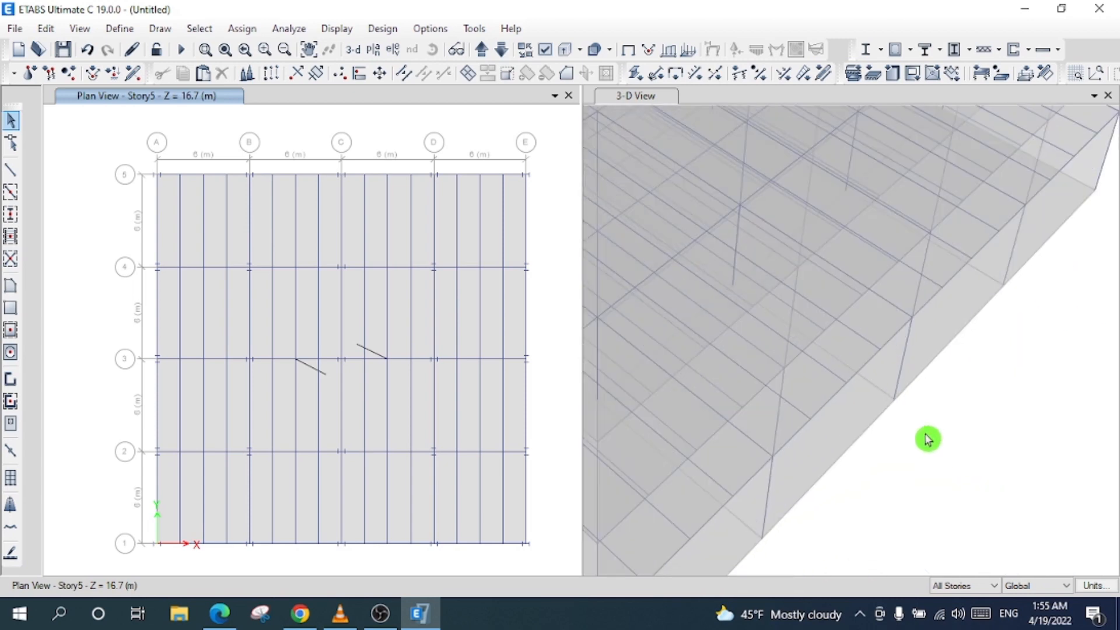
scroll(969, 449, down, 6)
scroll(976, 421, up, 5)
scroll(977, 423, down, 1)
click(639, 97)
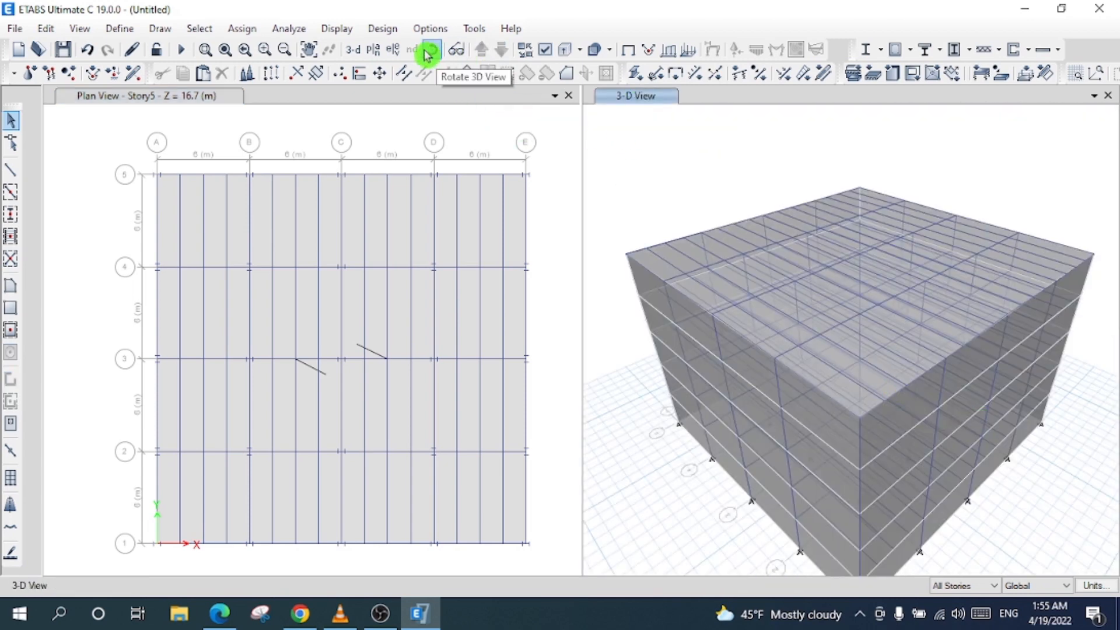
mouse_move(1083, 283)
mouse_down()
mouse_move(987, 299)
mouse_move(867, 246)
mouse_move(850, 264)
mouse_up()
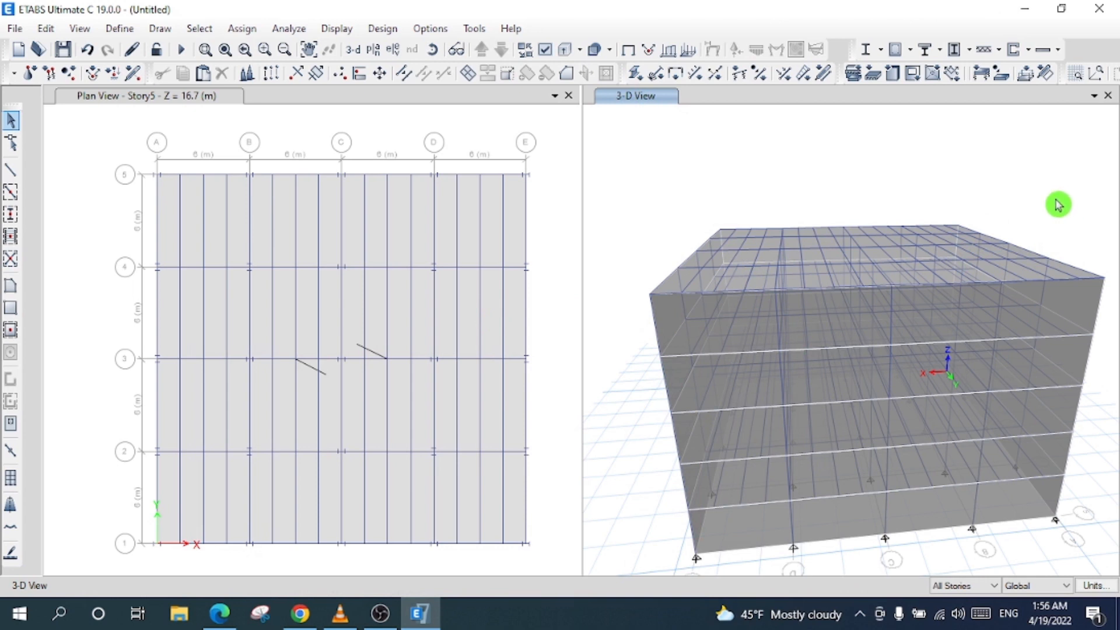
- Display elevation E and select the objects in the bay between grids D–E and 3–5
click(382, 54)
click(757, 71)
click(703, 101)
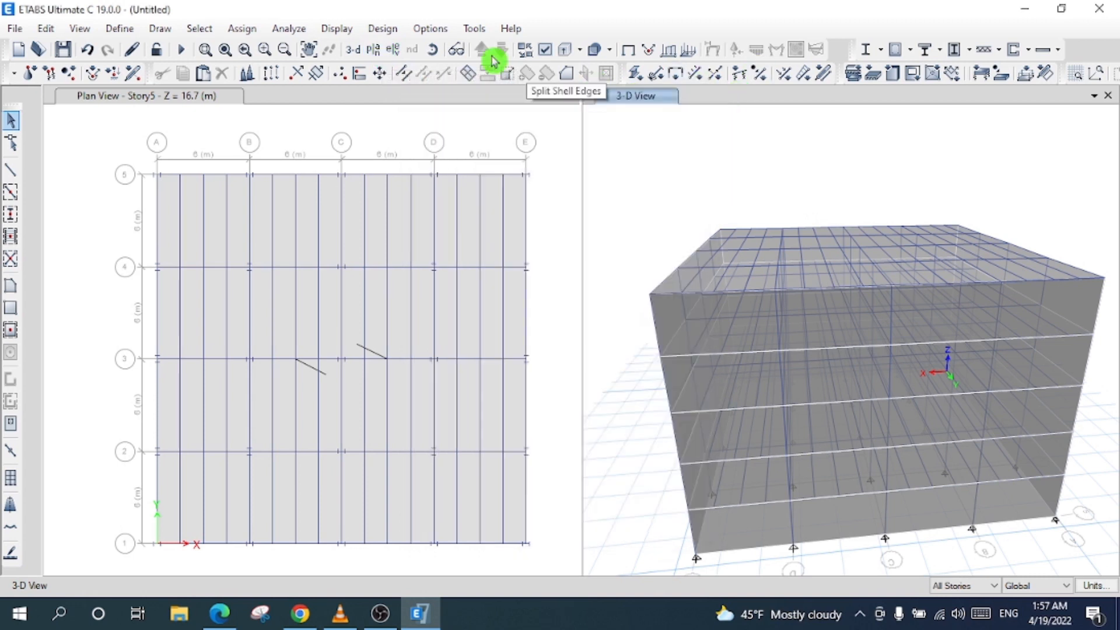
click(393, 49)
click(449, 258)
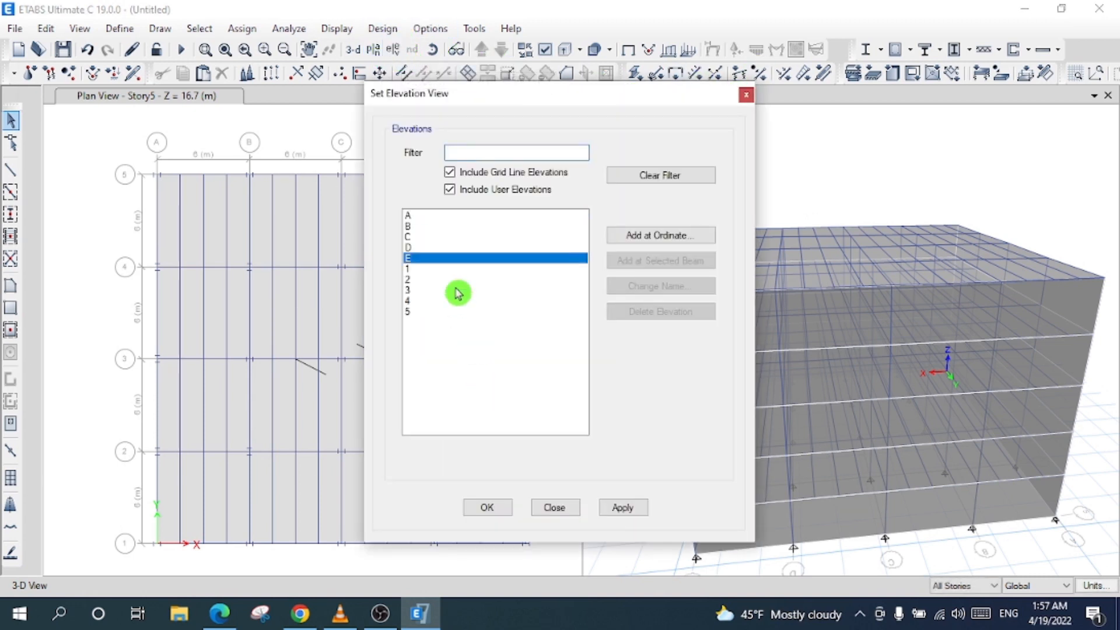
click(487, 507)
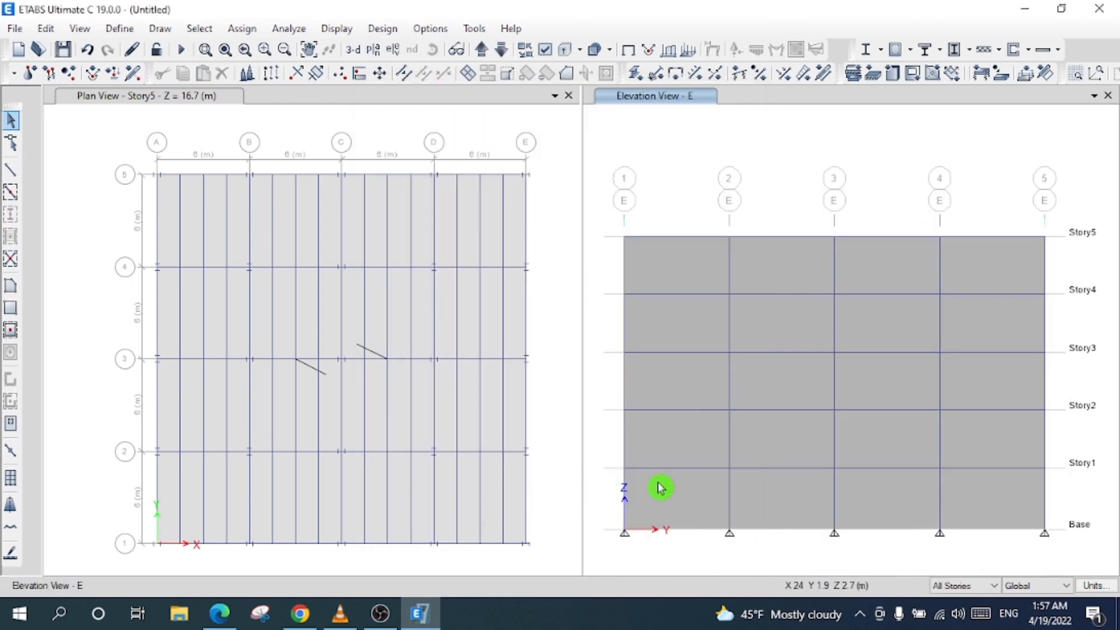
drag(470, 153, 414, 120)
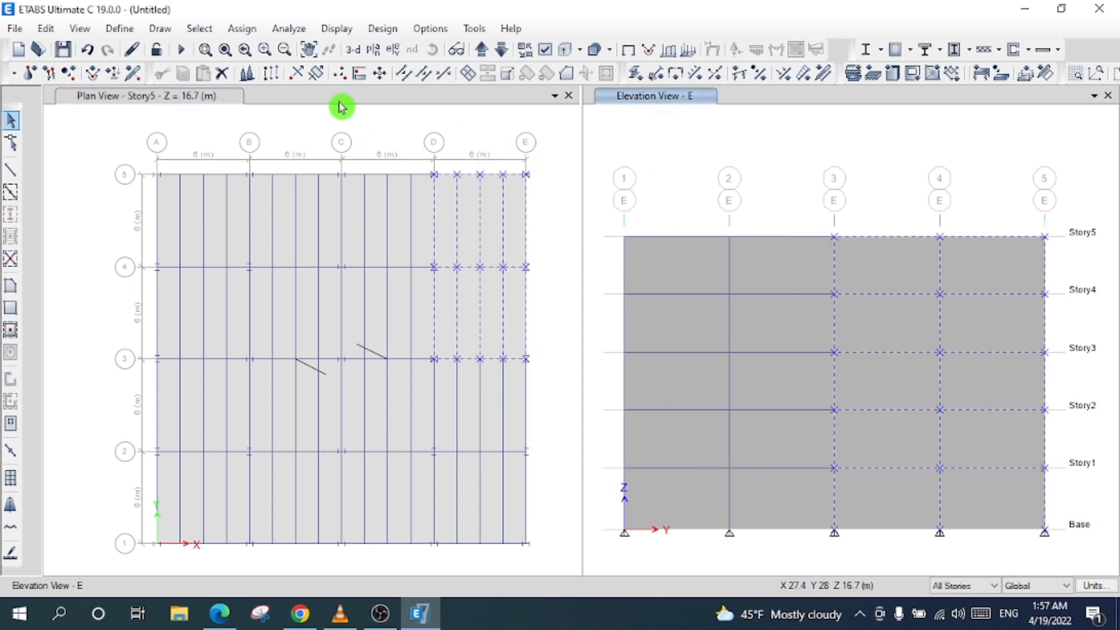
- Show the grid line 1 elevation on the left and the 3-D model on the right, then select its wall panels
click(393, 49)
click(464, 269)
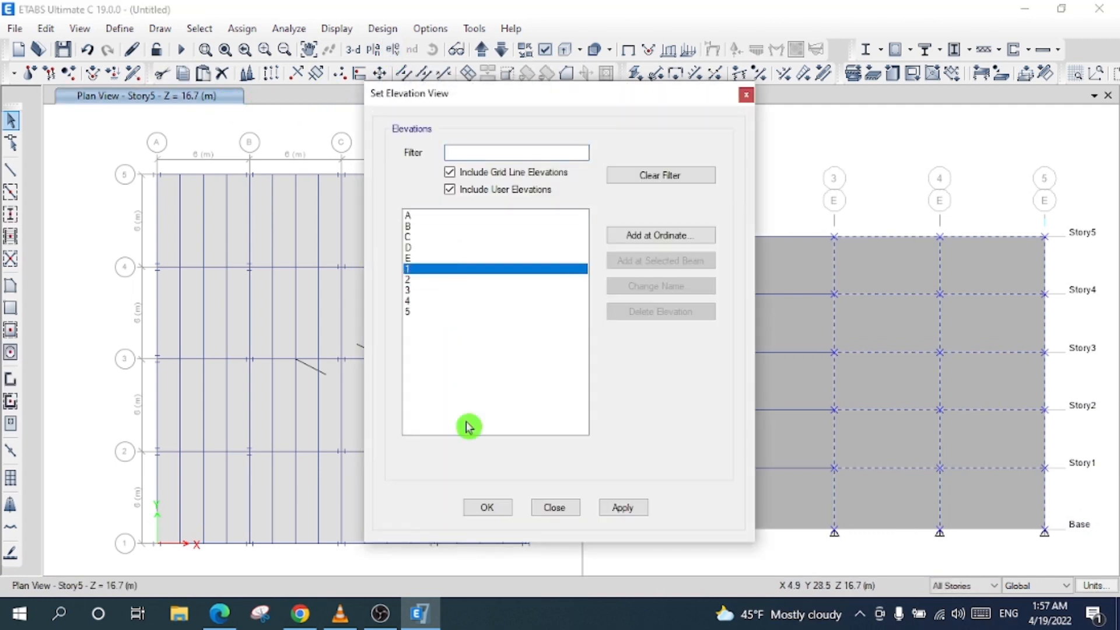
click(477, 503)
click(656, 95)
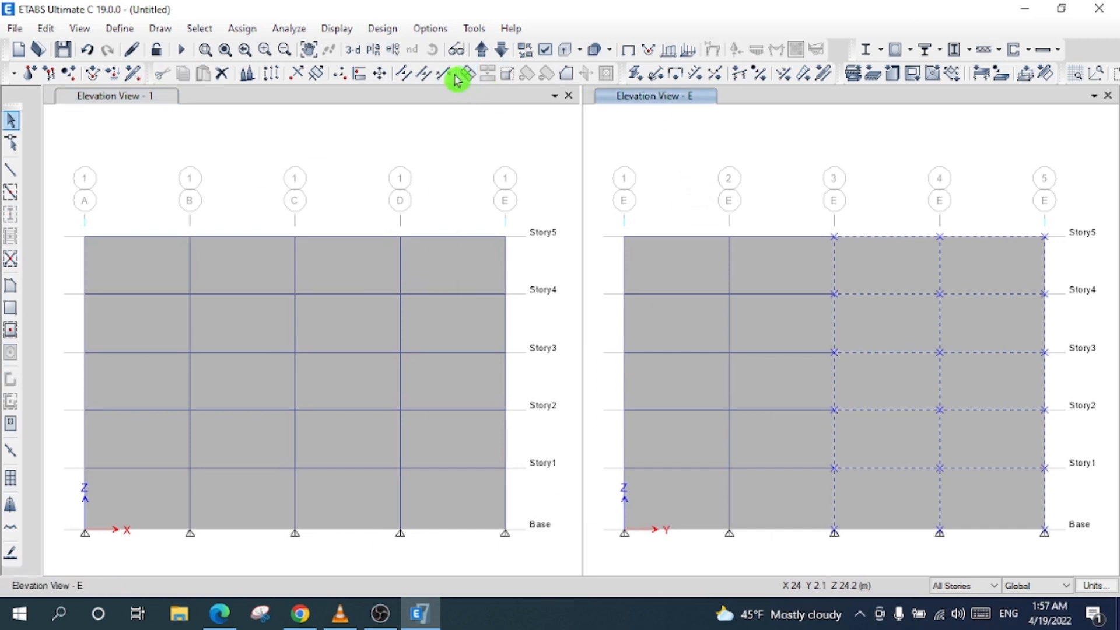
click(354, 49)
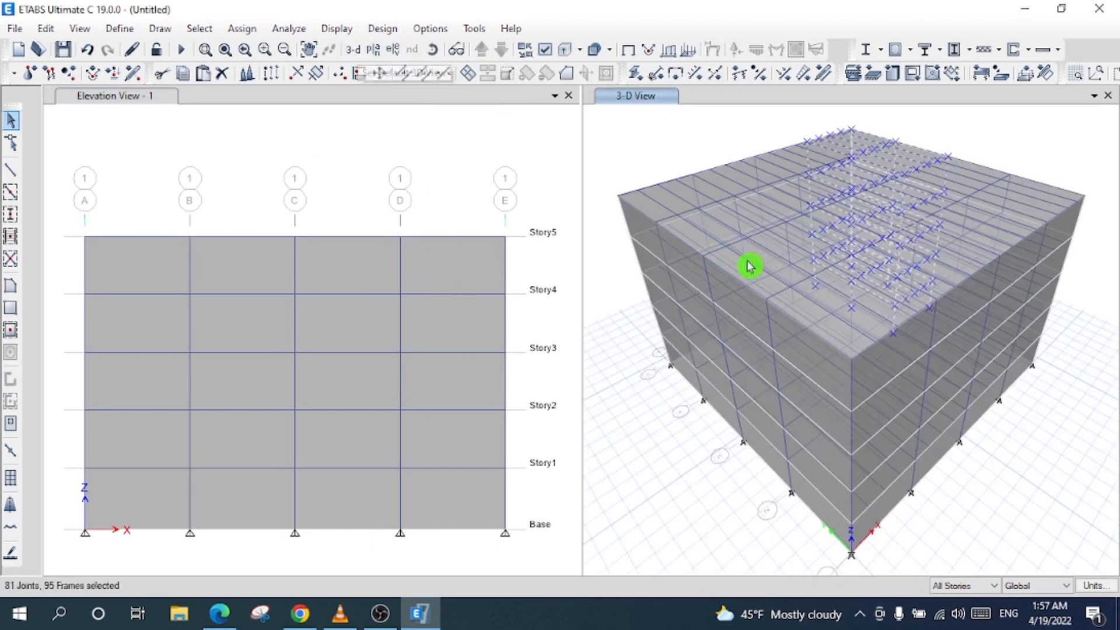
key(Escape)
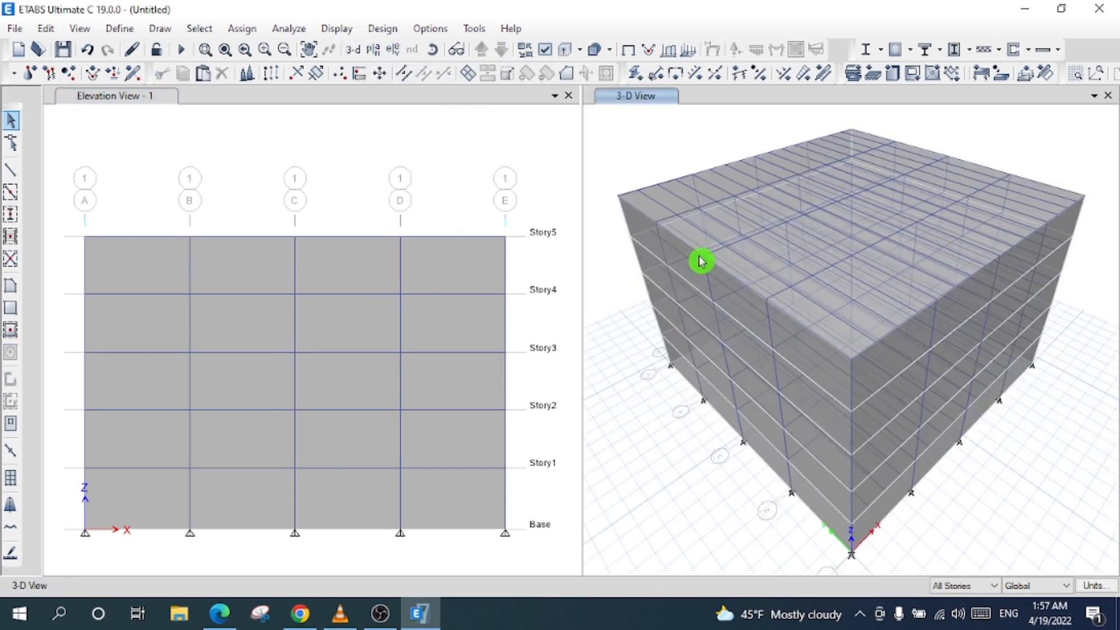
click(362, 503)
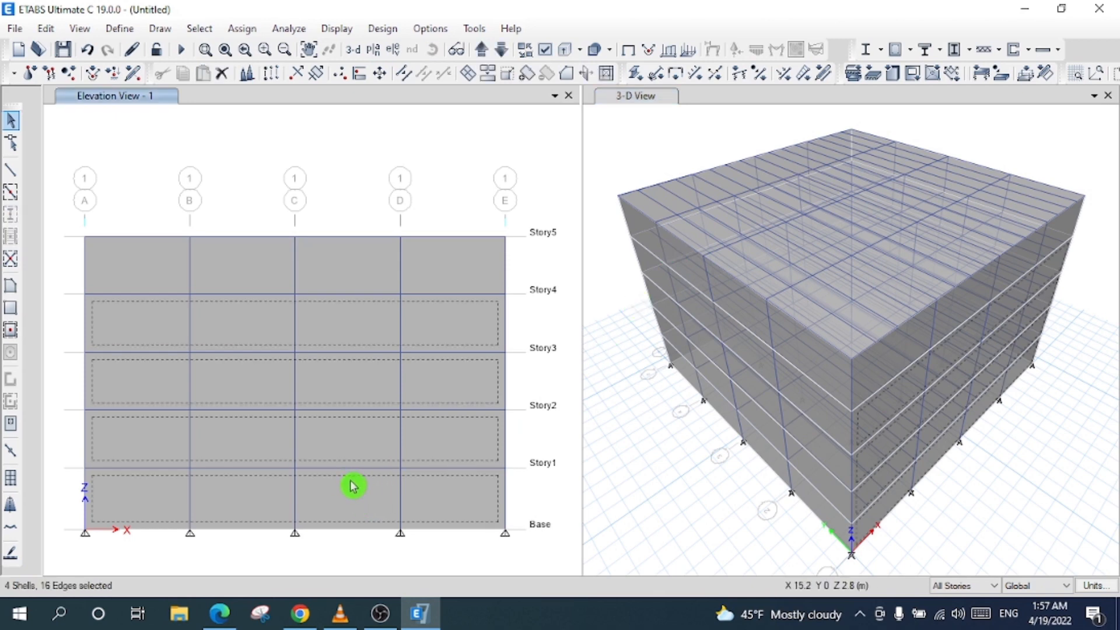
right_click(353, 486)
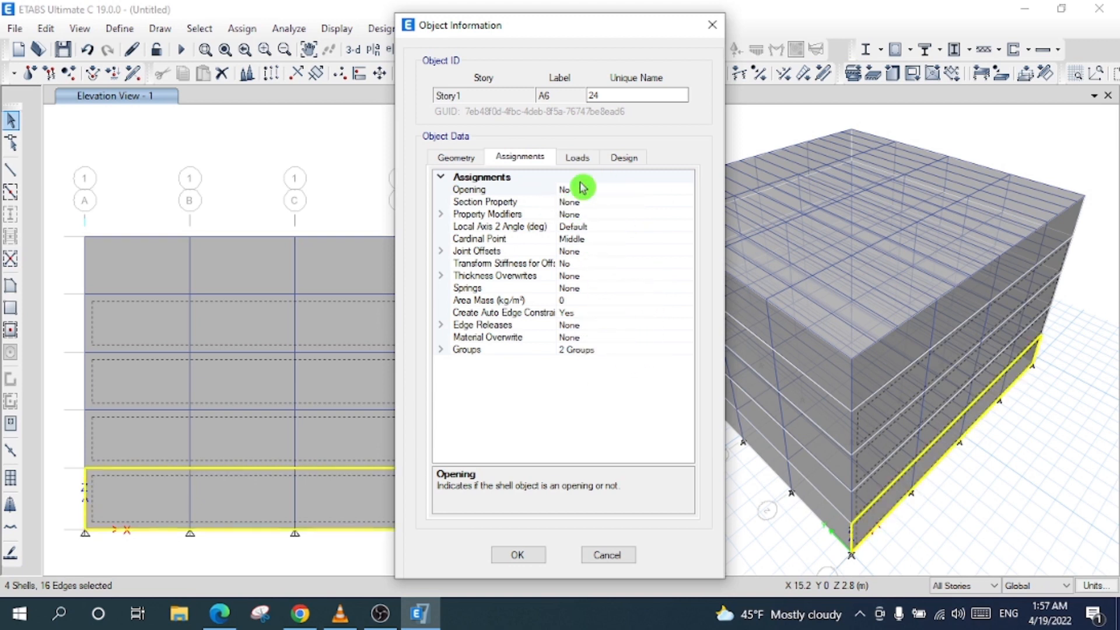
click(582, 164)
click(624, 160)
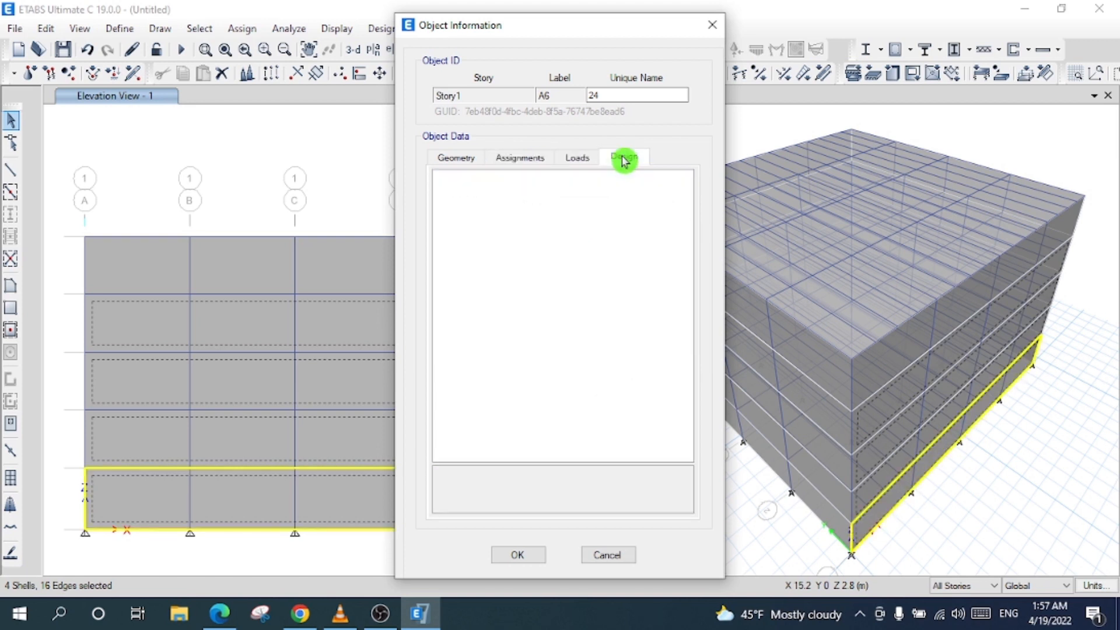
click(538, 161)
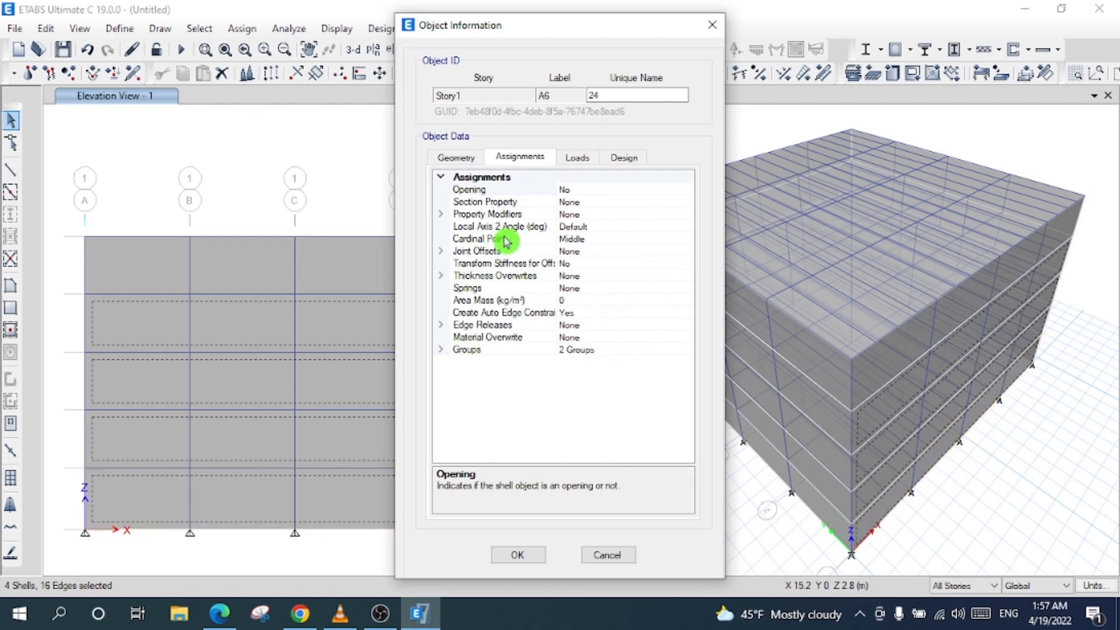
click(465, 162)
click(520, 160)
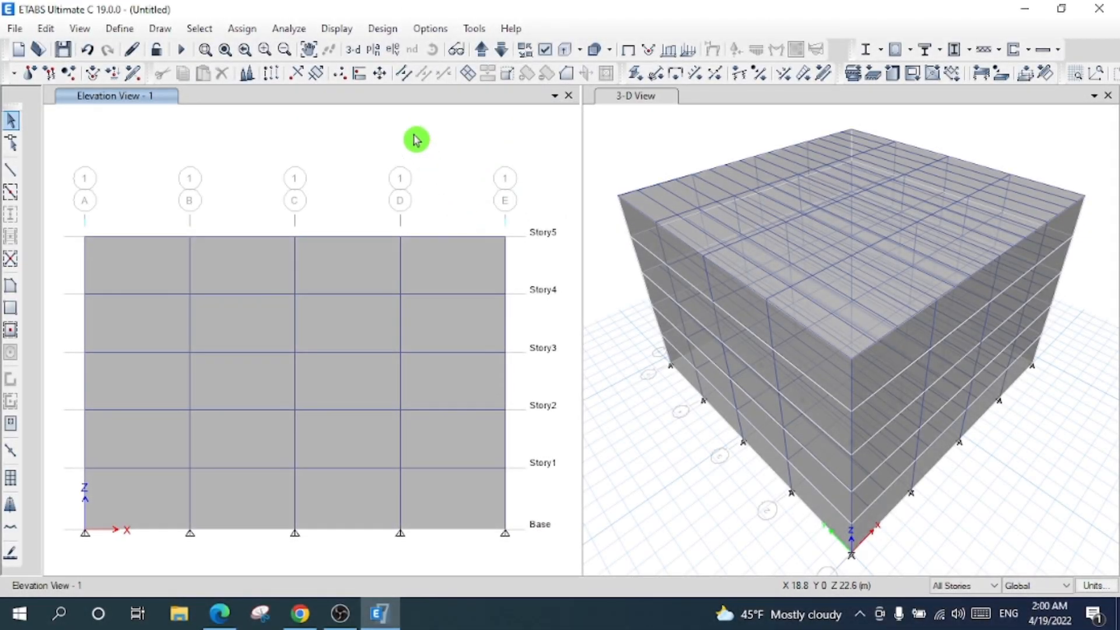
- Show the Story5 plan in the left pane
click(373, 49)
click(511, 285)
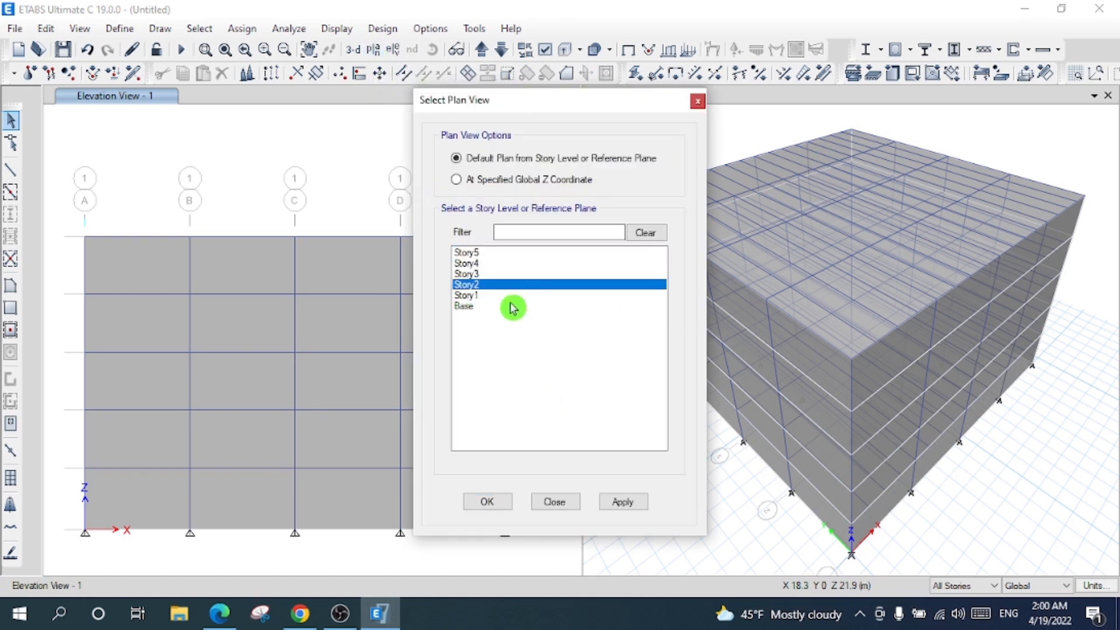
click(497, 253)
click(493, 503)
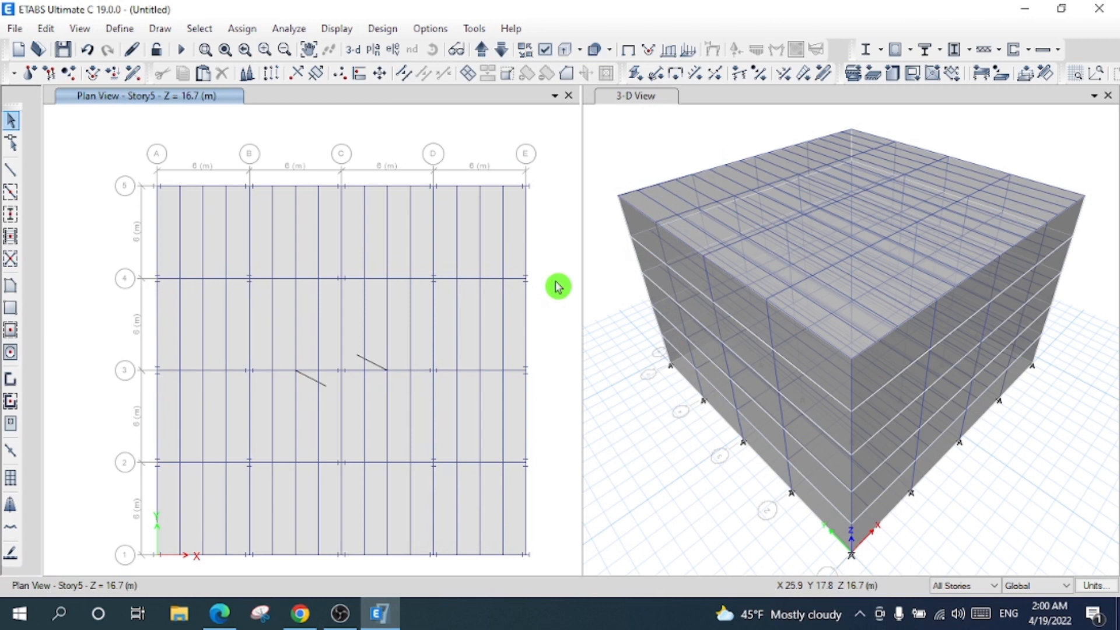
- Assign a uniform 1.44 kN/m² gravity Dead load to the floor slabs
click(472, 295)
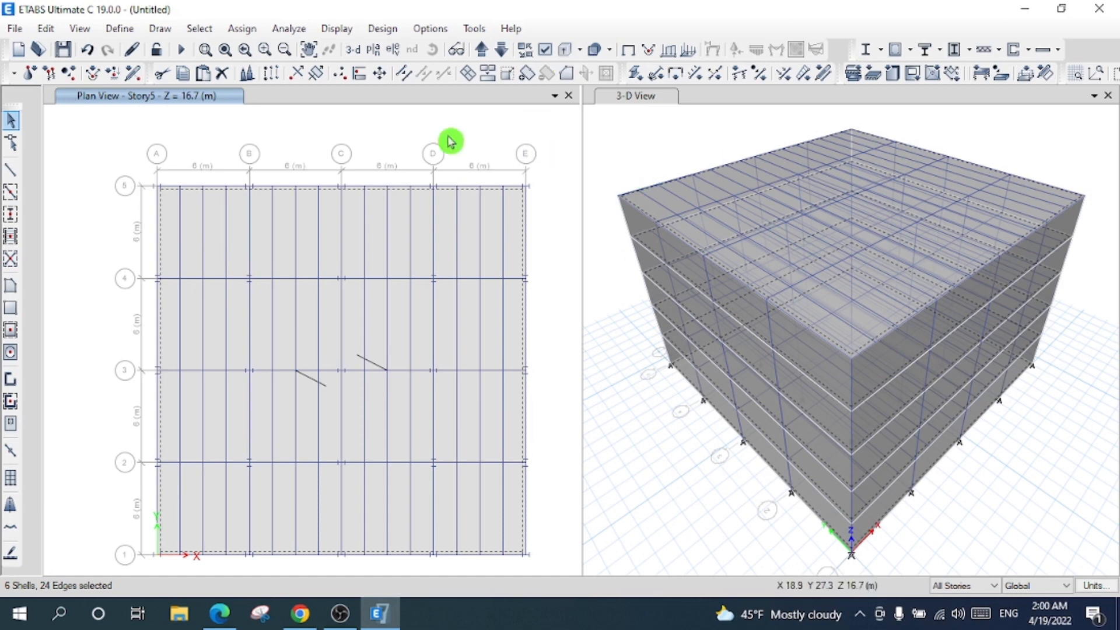
click(242, 29)
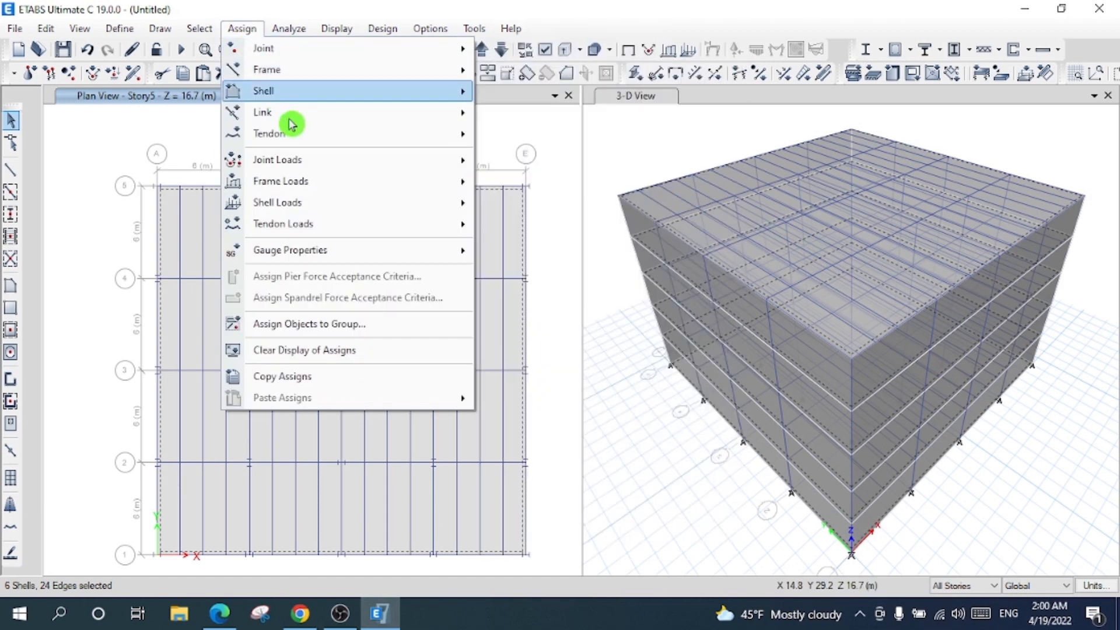
mouse_move(343, 206)
click(539, 225)
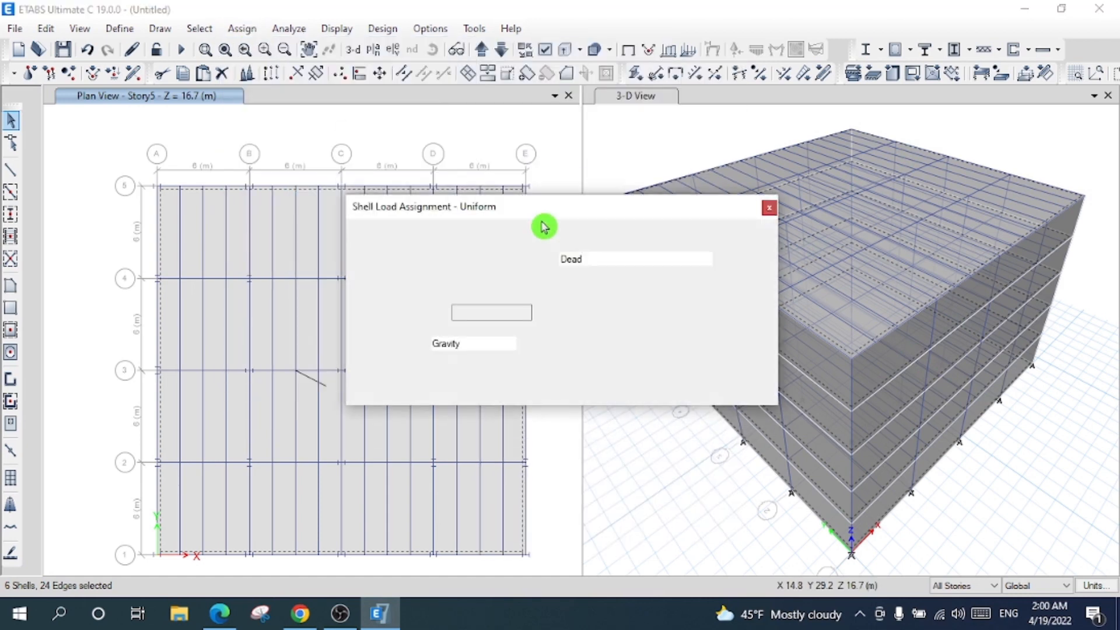
click(618, 261)
click(620, 267)
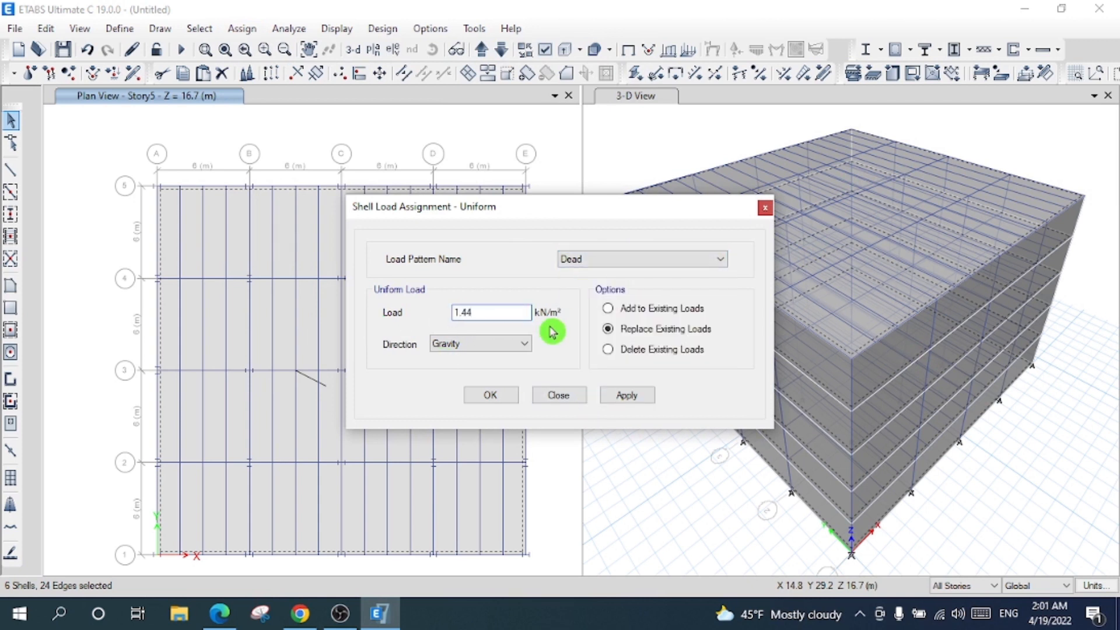
click(624, 394)
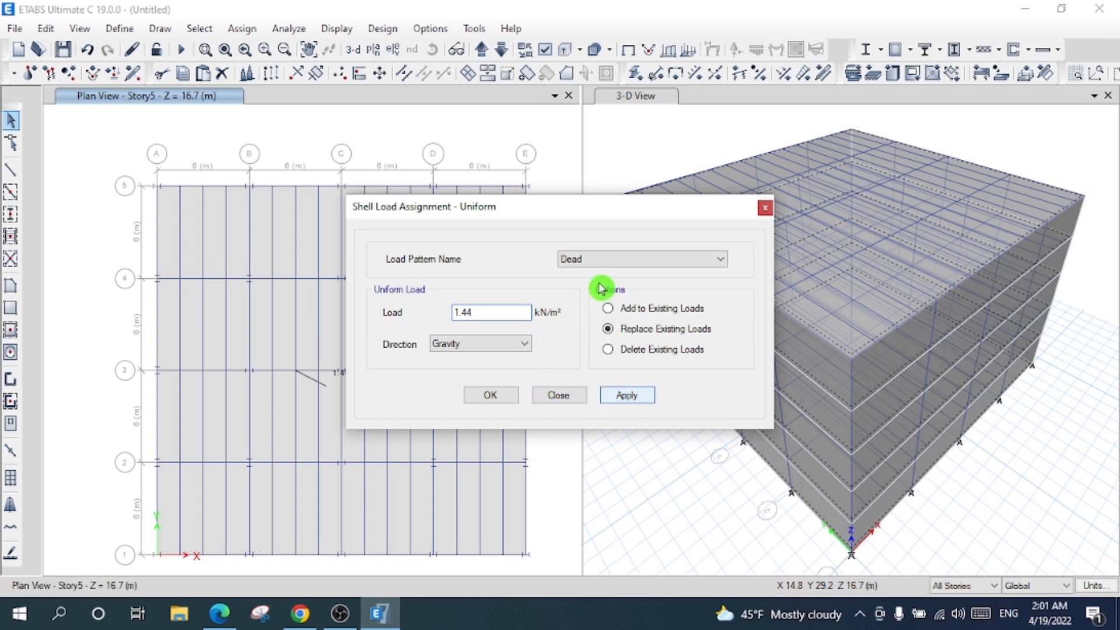
click(491, 395)
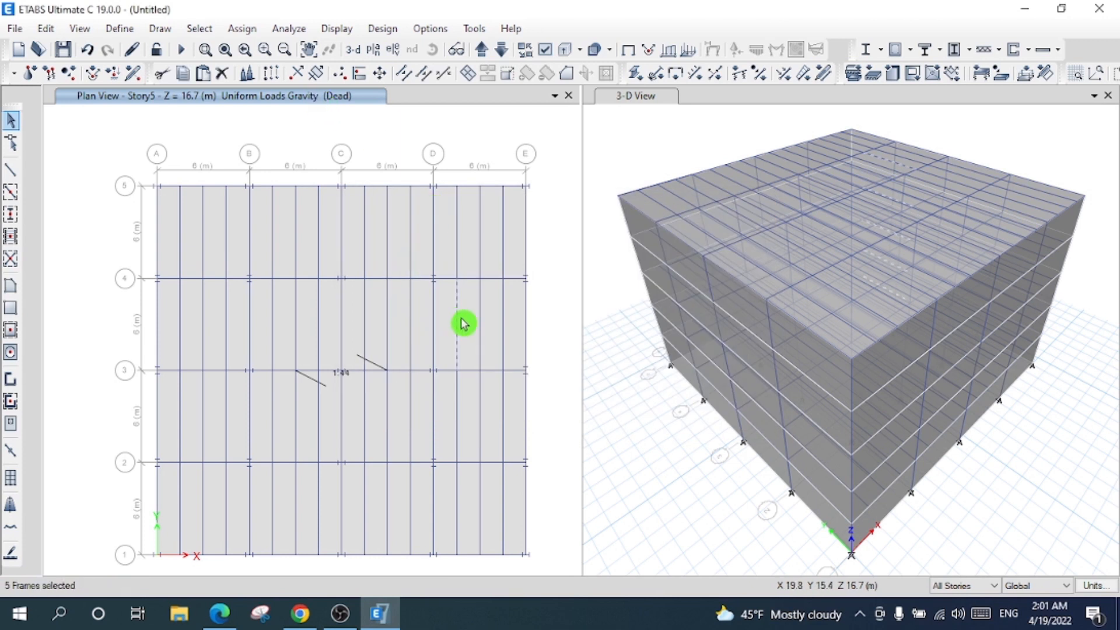
click(513, 312)
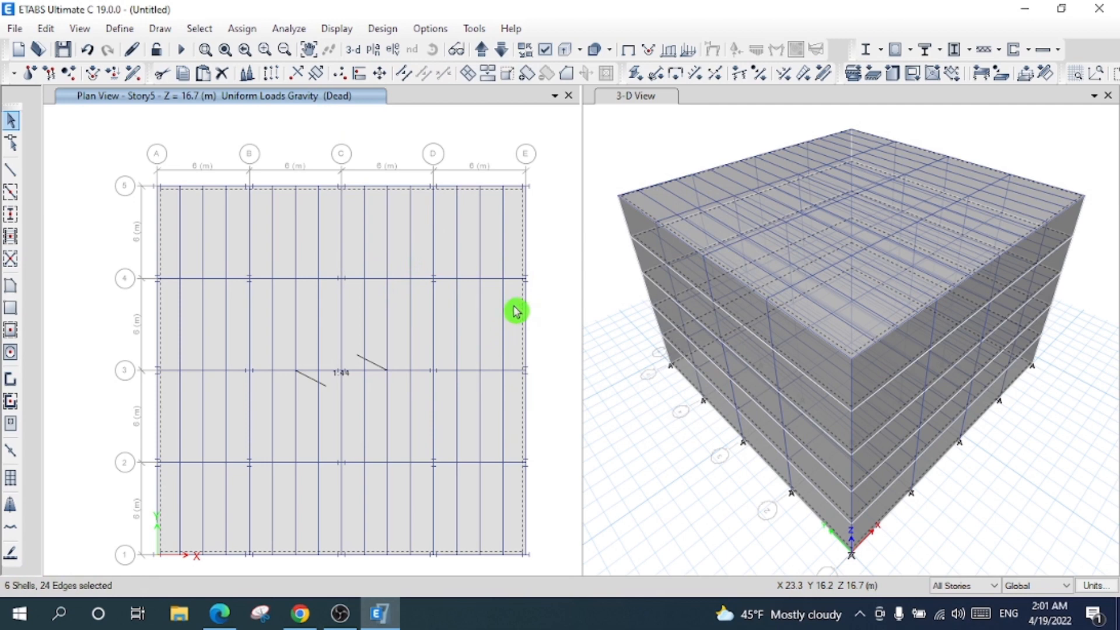
- Assign a uniform 1.53 kN/m² gravity Live load to the selected slabs
click(249, 35)
mouse_move(465, 211)
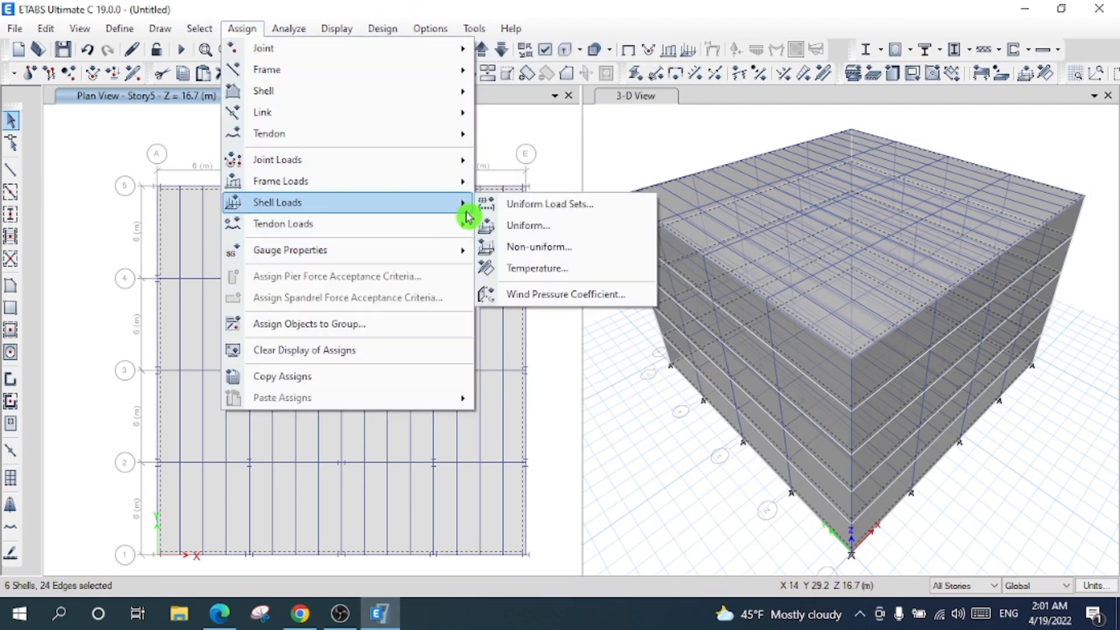
click(516, 226)
click(625, 263)
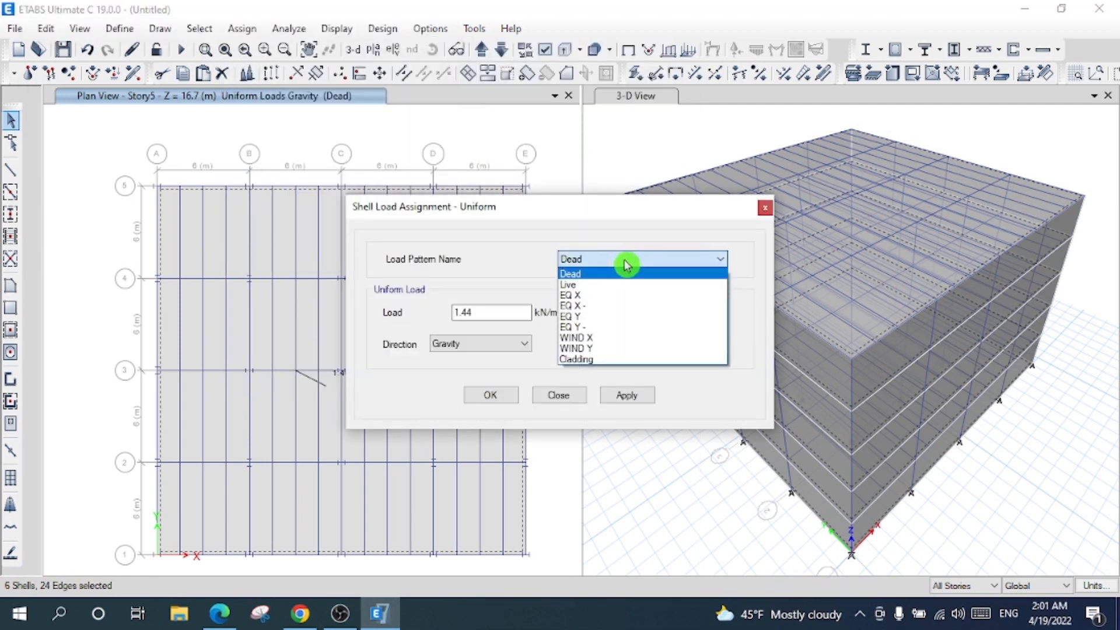
click(625, 284)
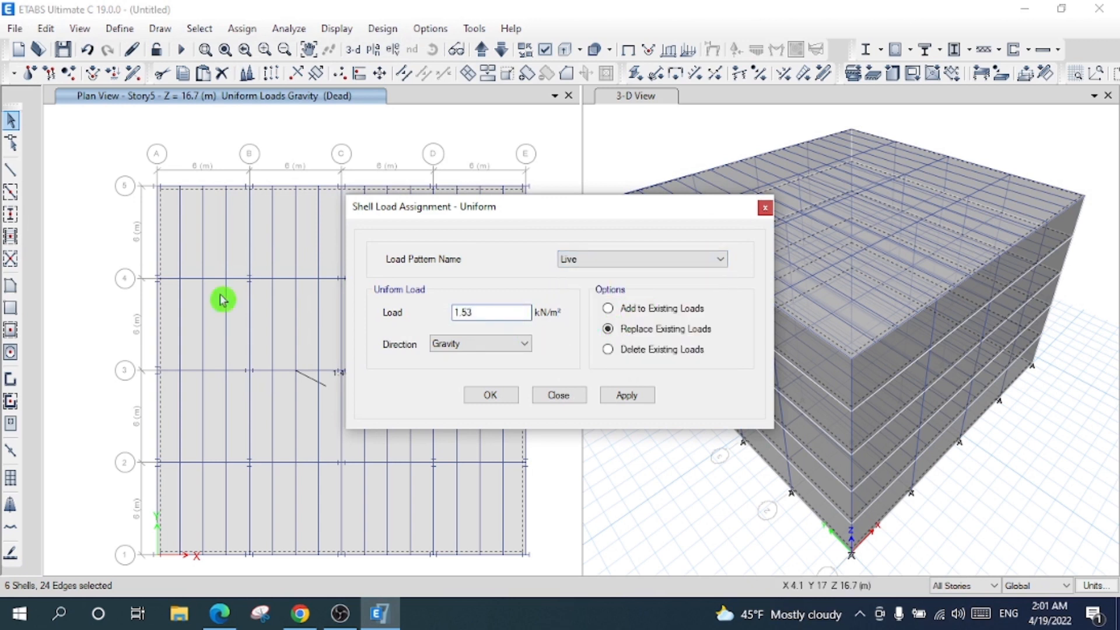
click(493, 344)
click(491, 348)
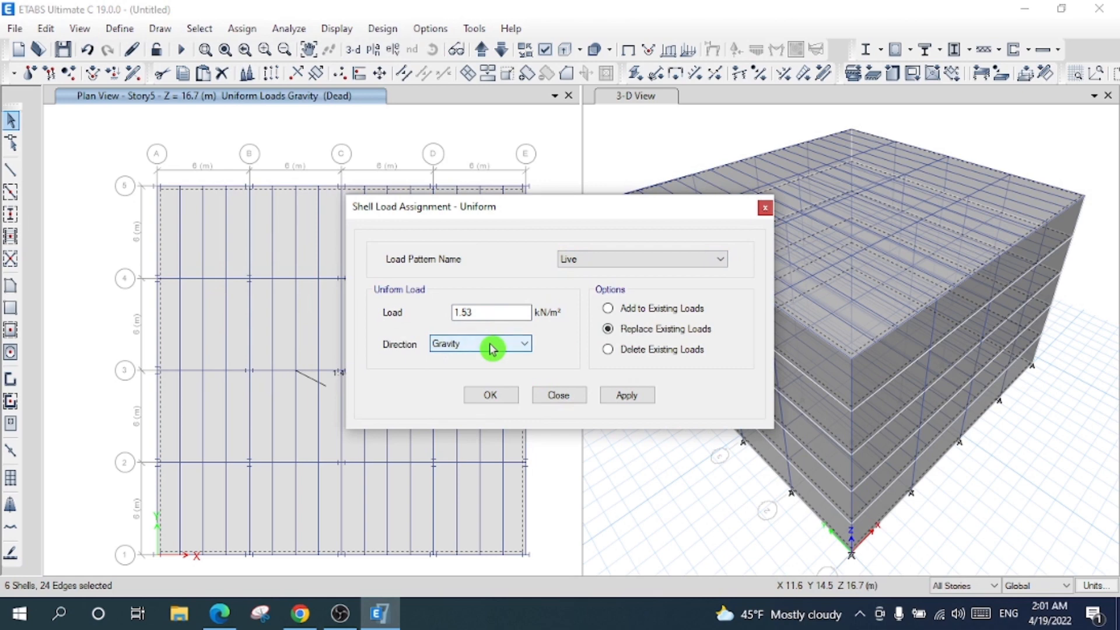
click(635, 399)
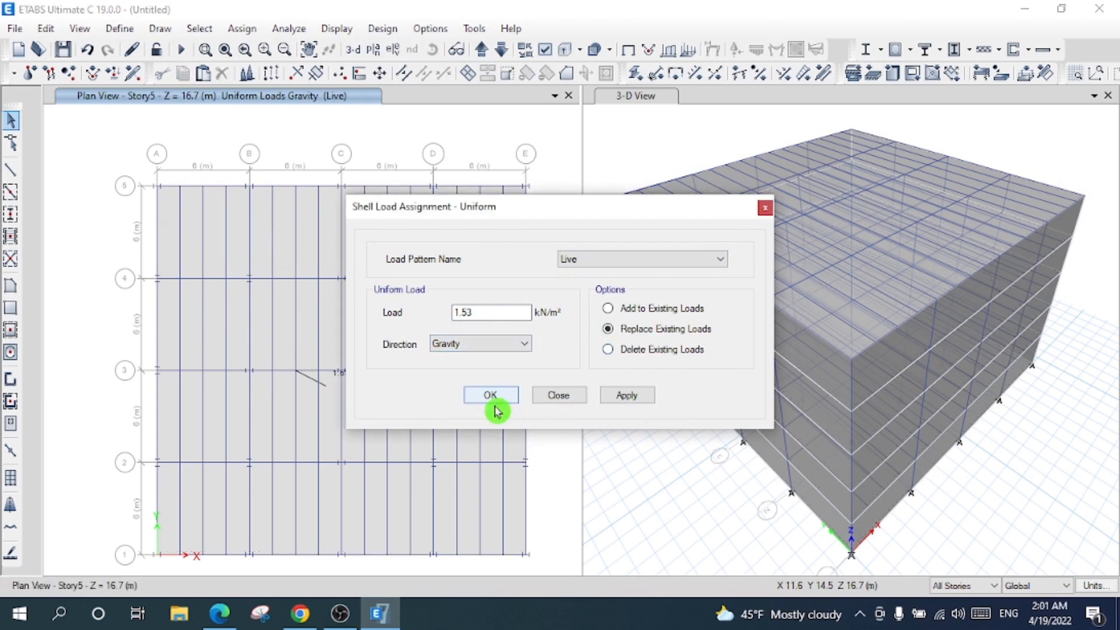
click(495, 399)
- Check the assigned loads on the Story5 slab, a Story4 beam and the Story4 slab
click(445, 343)
right_click(445, 343)
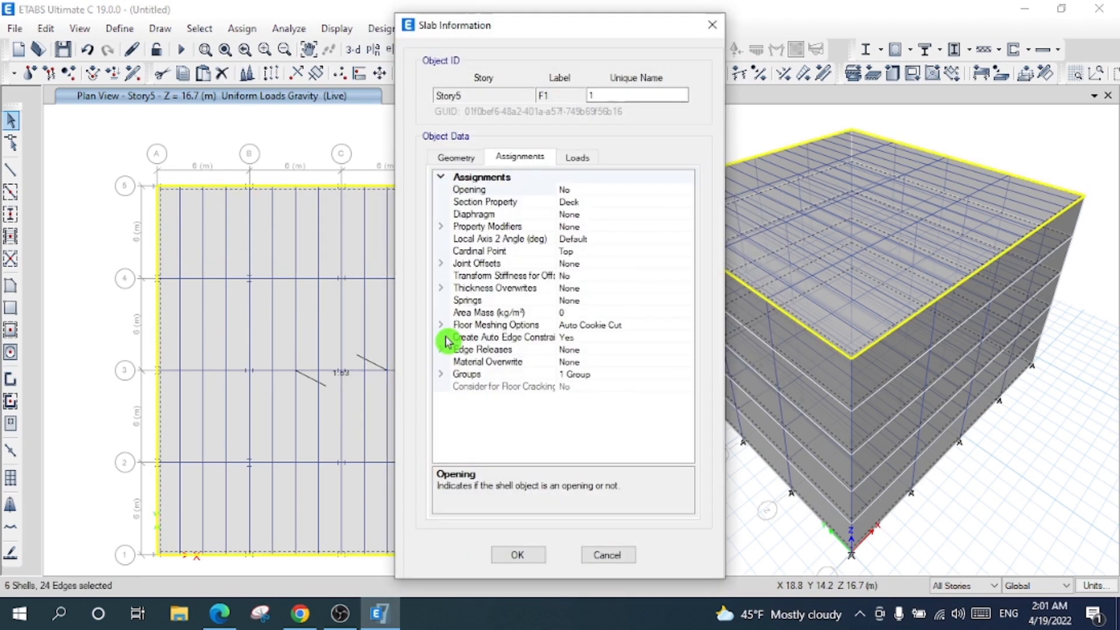
click(583, 158)
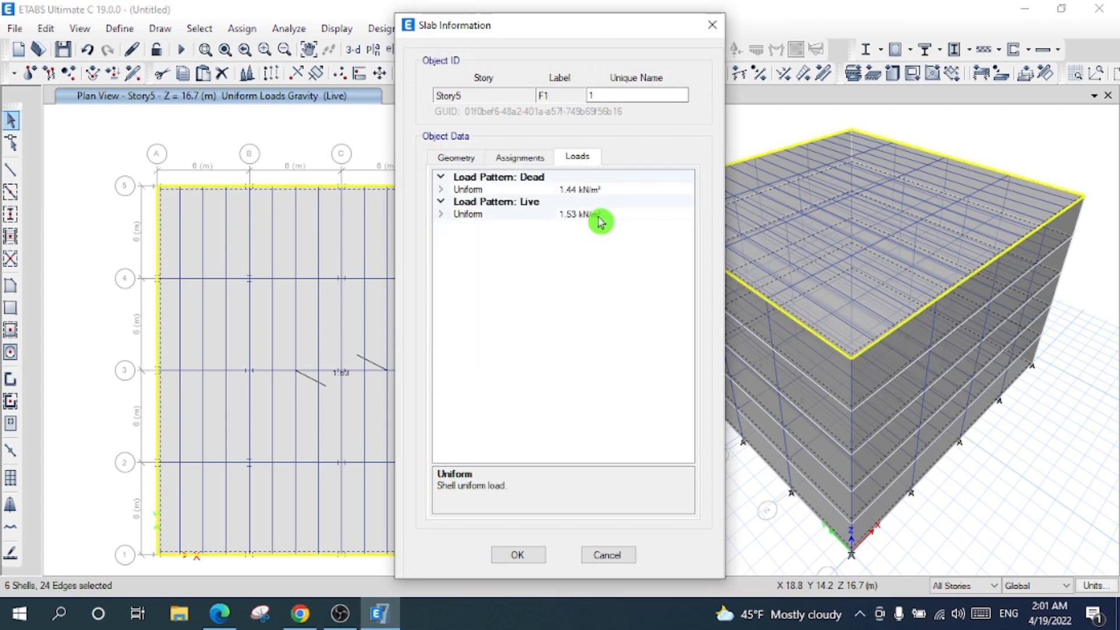
click(507, 557)
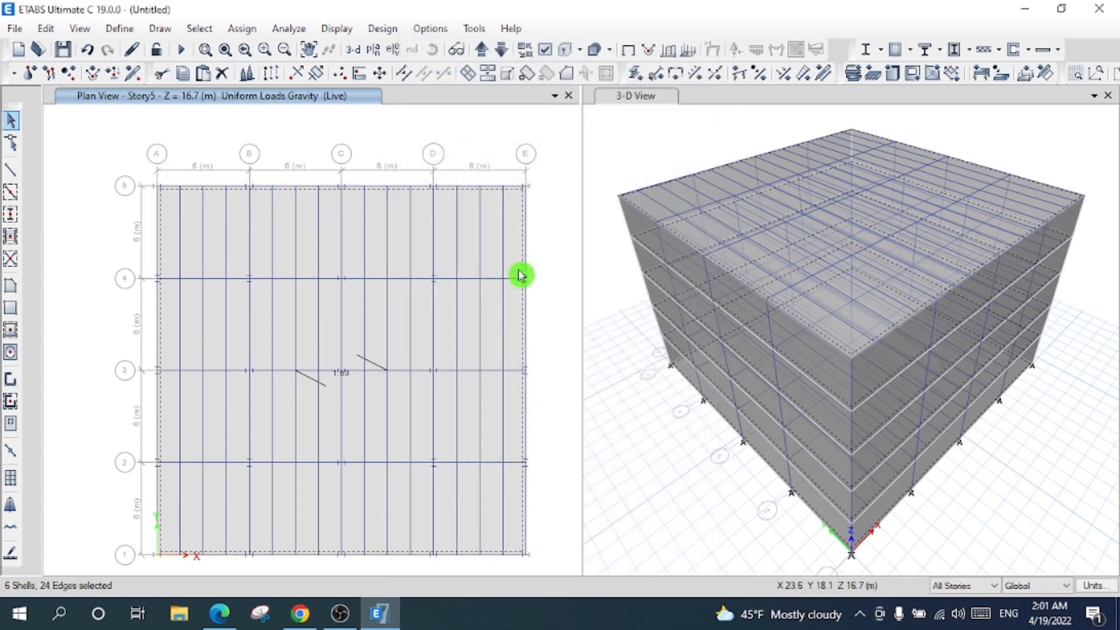
click(457, 300)
right_click(457, 301)
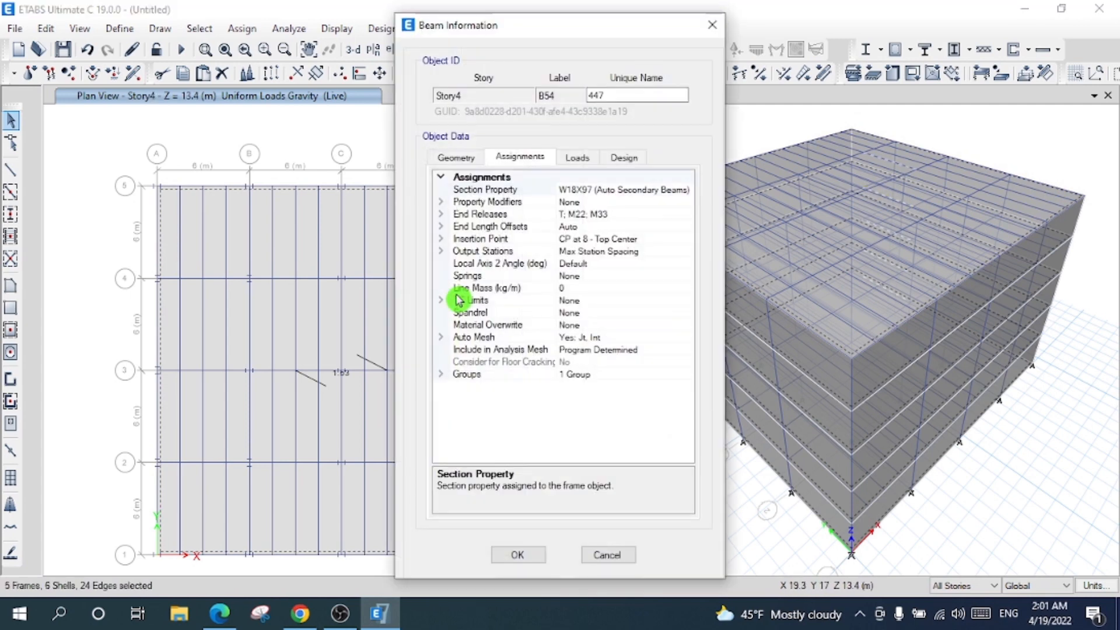
click(510, 554)
key(Escape)
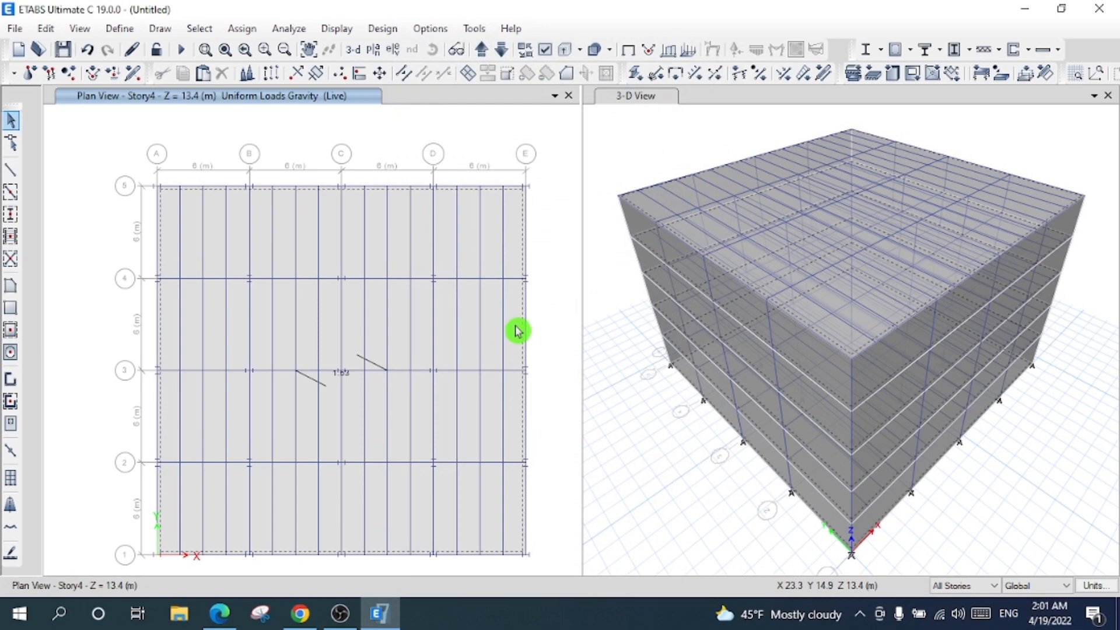
click(516, 330)
right_click(516, 331)
- Review the Story4 slab loads, then turn on the Shell Local Axes display
click(588, 214)
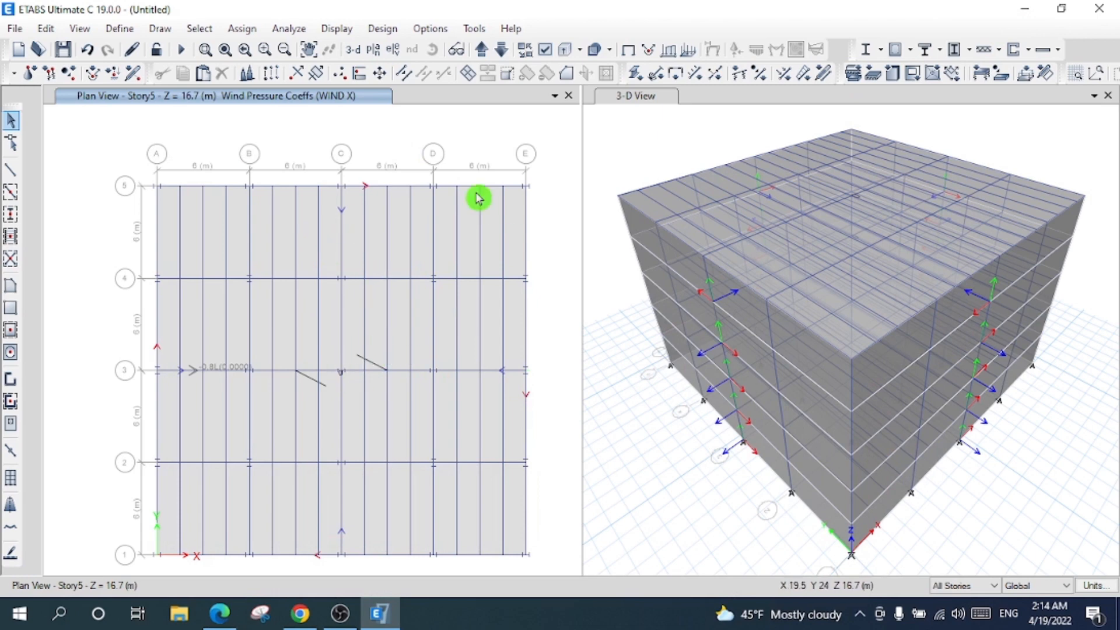
click(546, 52)
click(479, 59)
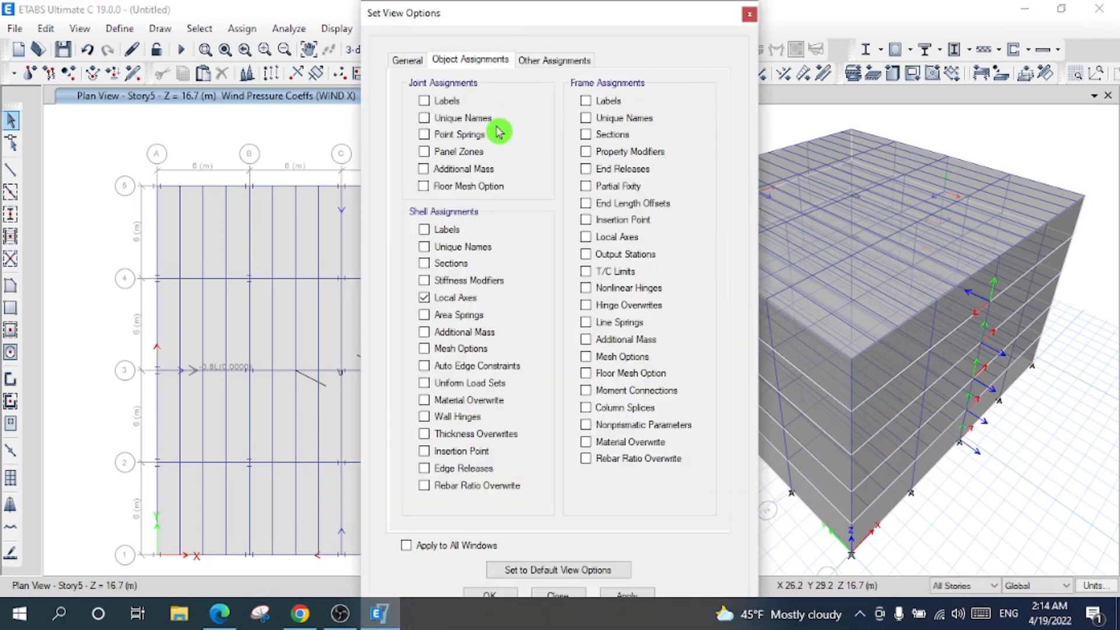
click(461, 307)
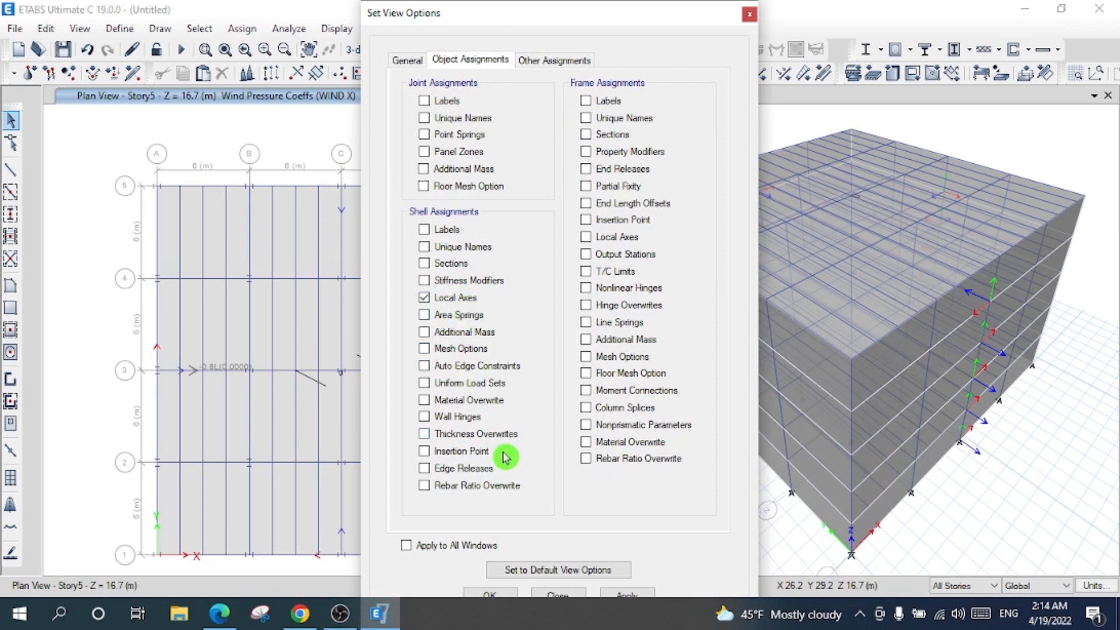
click(618, 595)
click(495, 593)
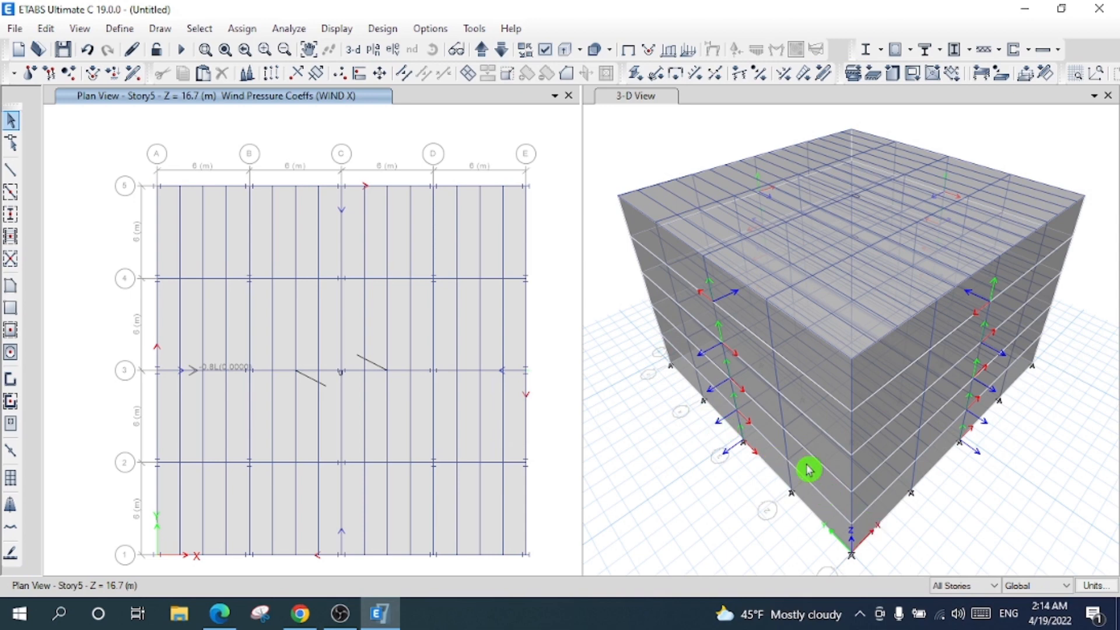
- Orbit the 3-D view to inspect the local axes, then reset it to the default orientation
click(647, 113)
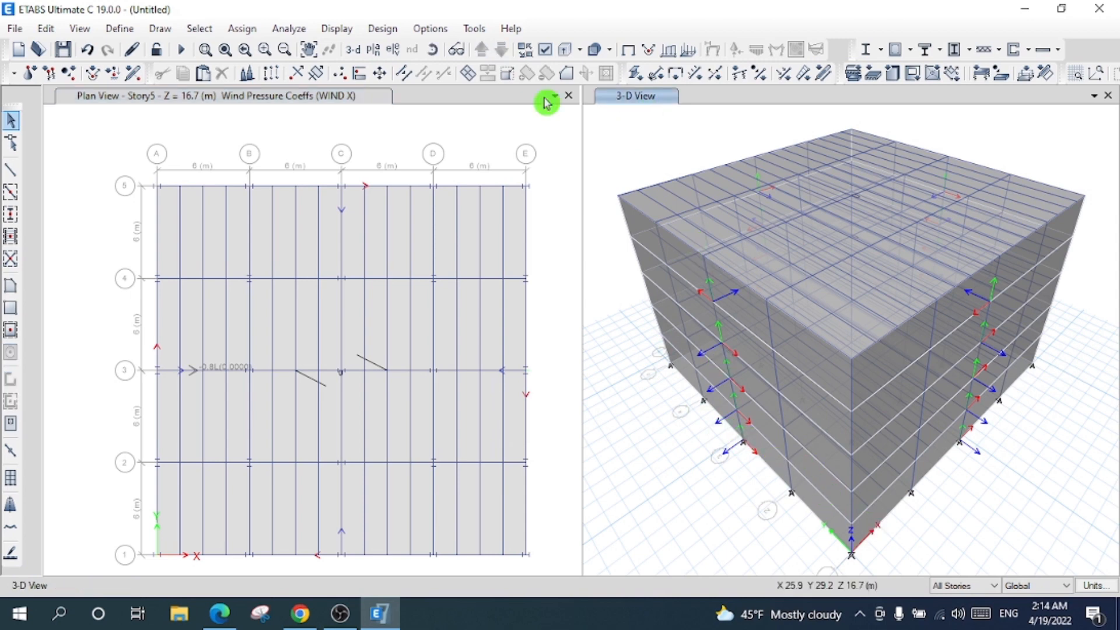
click(432, 50)
drag(1022, 404, 872, 380)
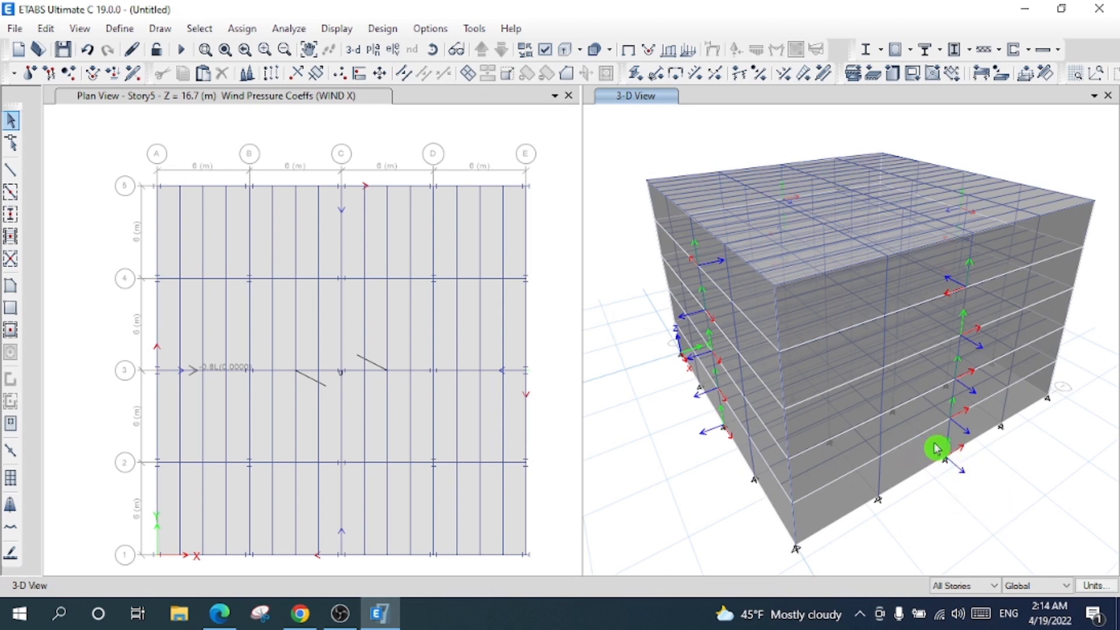
click(353, 49)
click(442, 131)
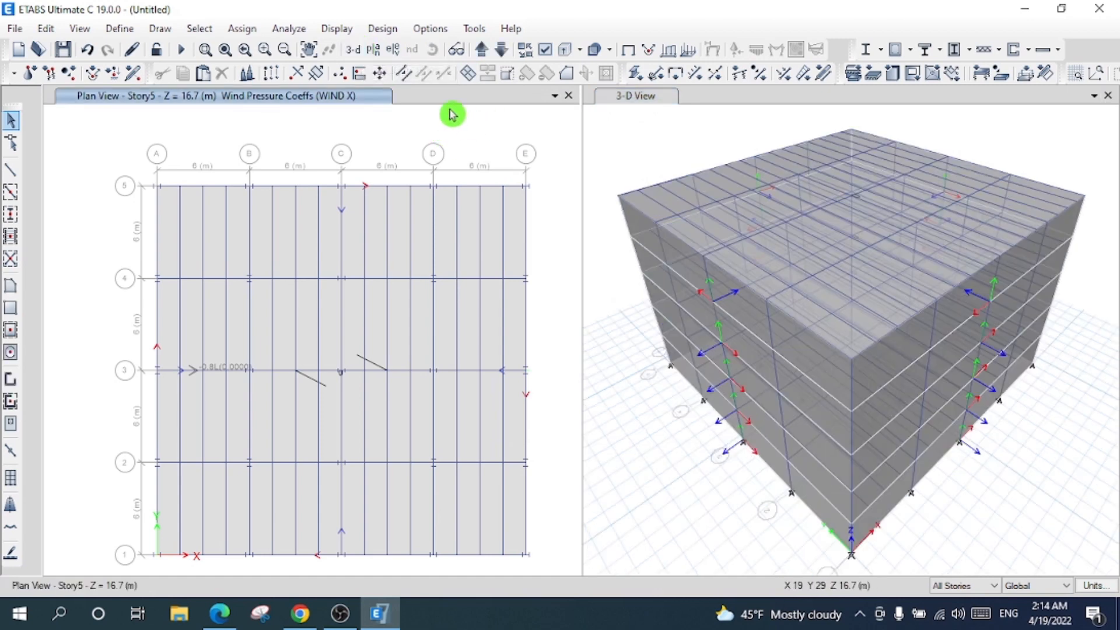
- Show the grid A elevation and select its five wall panels
click(393, 50)
click(500, 506)
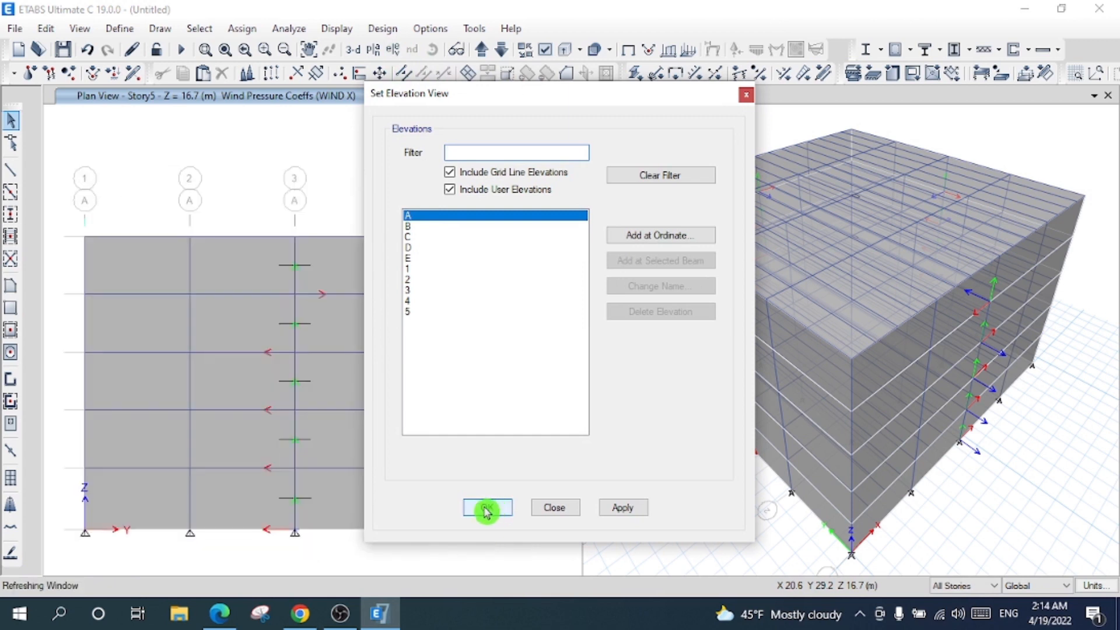
click(379, 319)
click(391, 268)
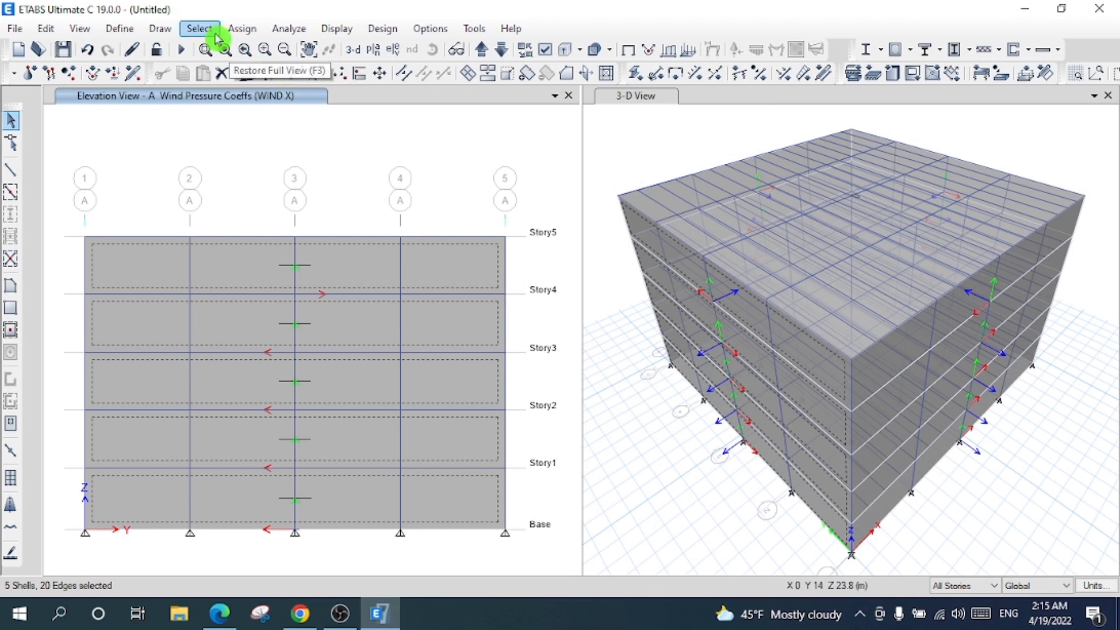
- Assign a windward WIND X pressure coefficient of 0.8 to them, then return to the Story5 plan
click(244, 27)
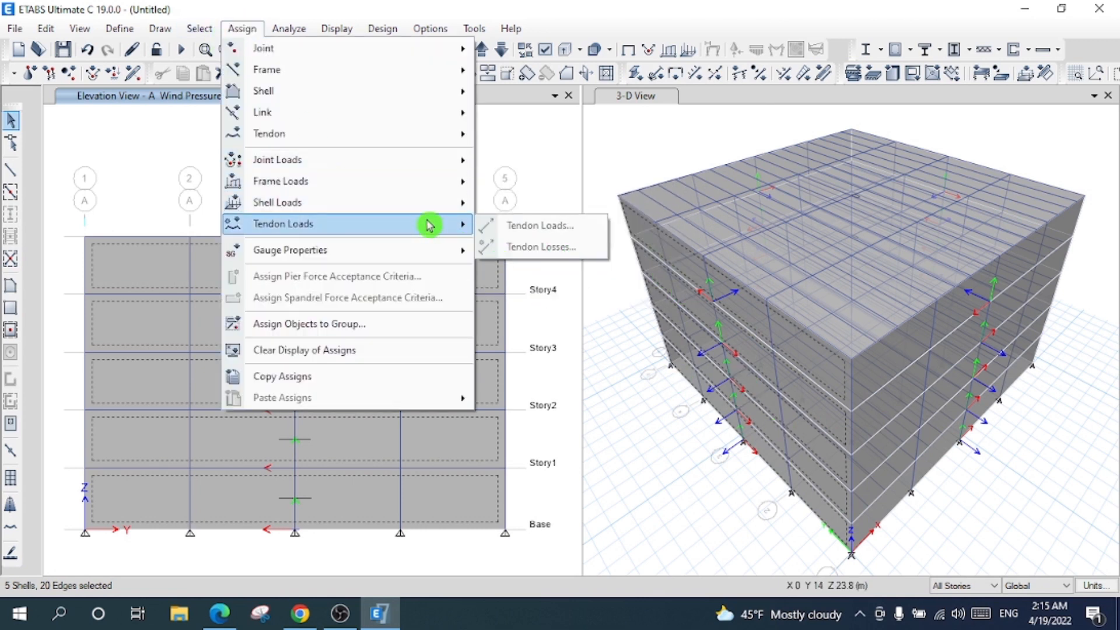
mouse_move(416, 208)
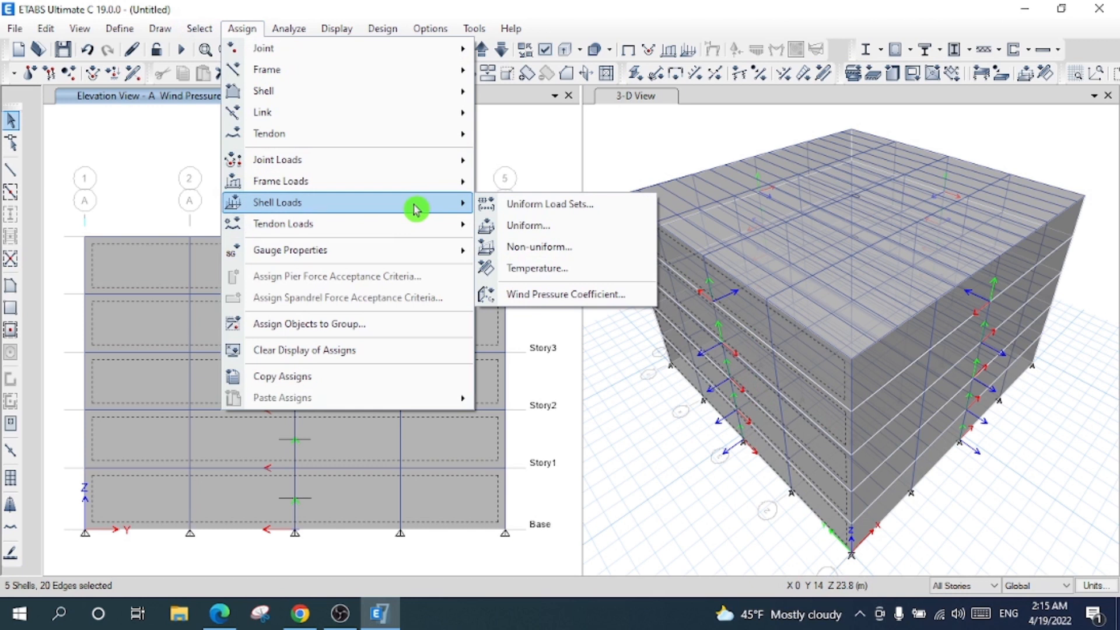
click(583, 295)
click(404, 219)
click(404, 232)
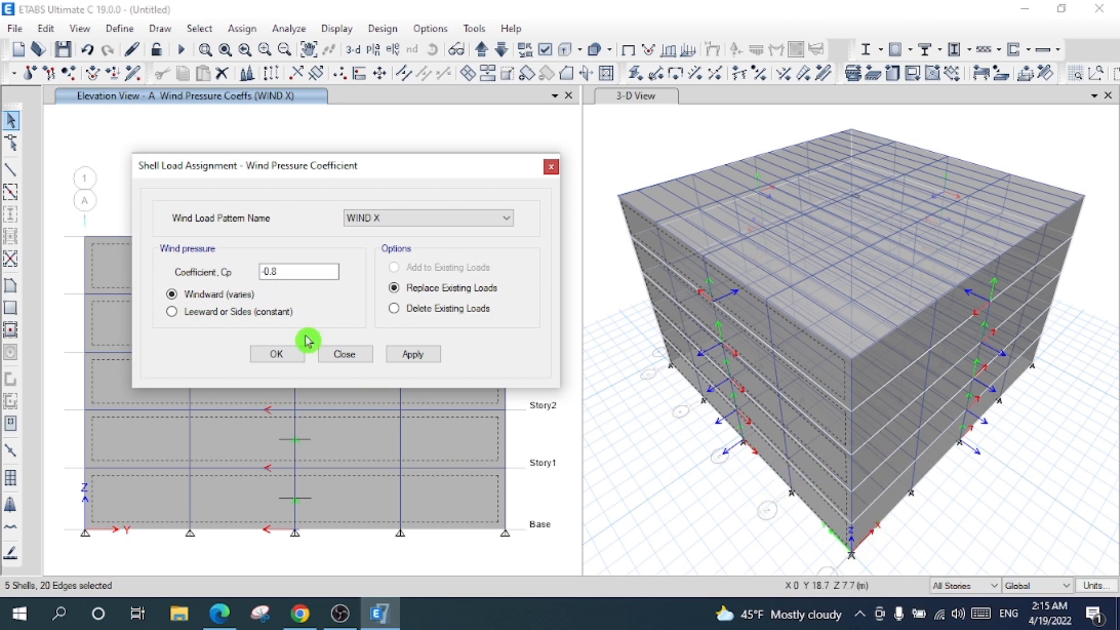
click(412, 354)
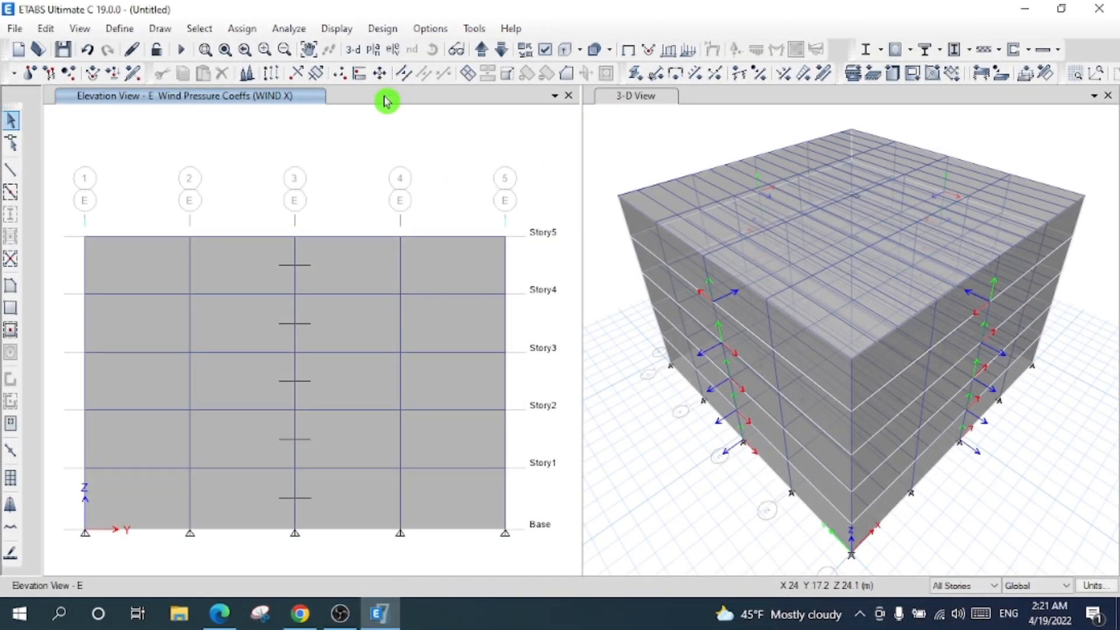
click(373, 50)
click(485, 505)
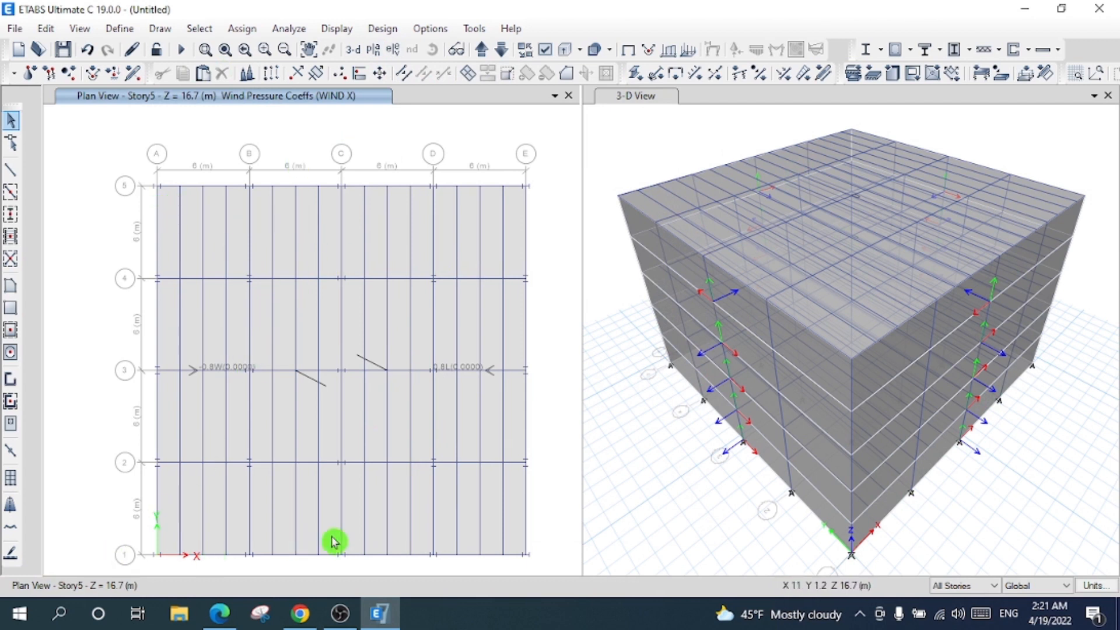
- Show the grid 1 elevation and select its five wall panels
click(394, 50)
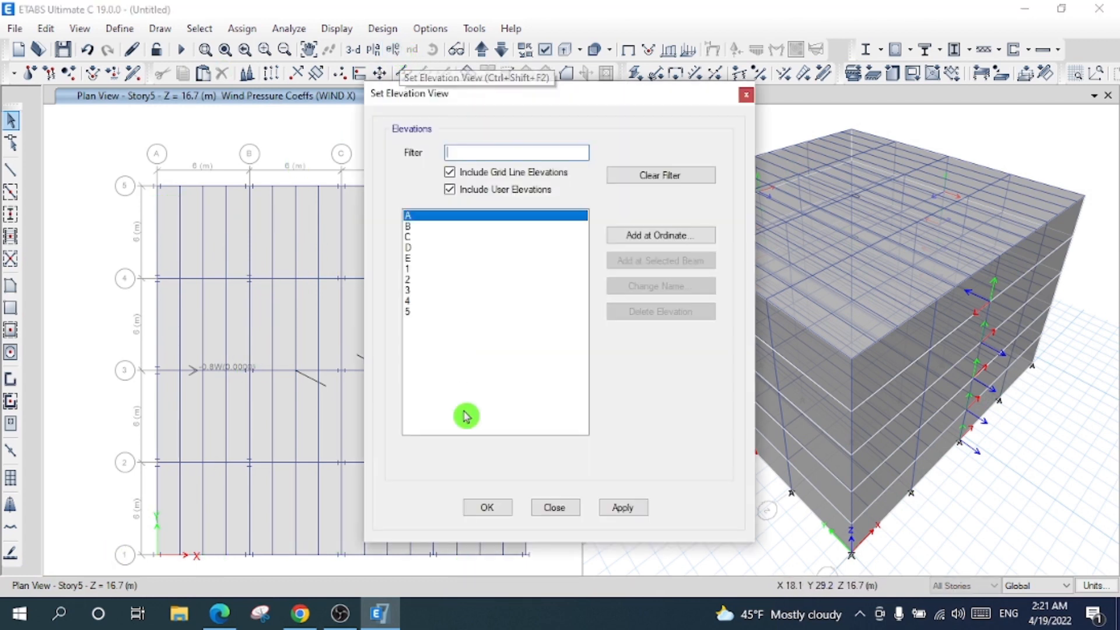
click(411, 269)
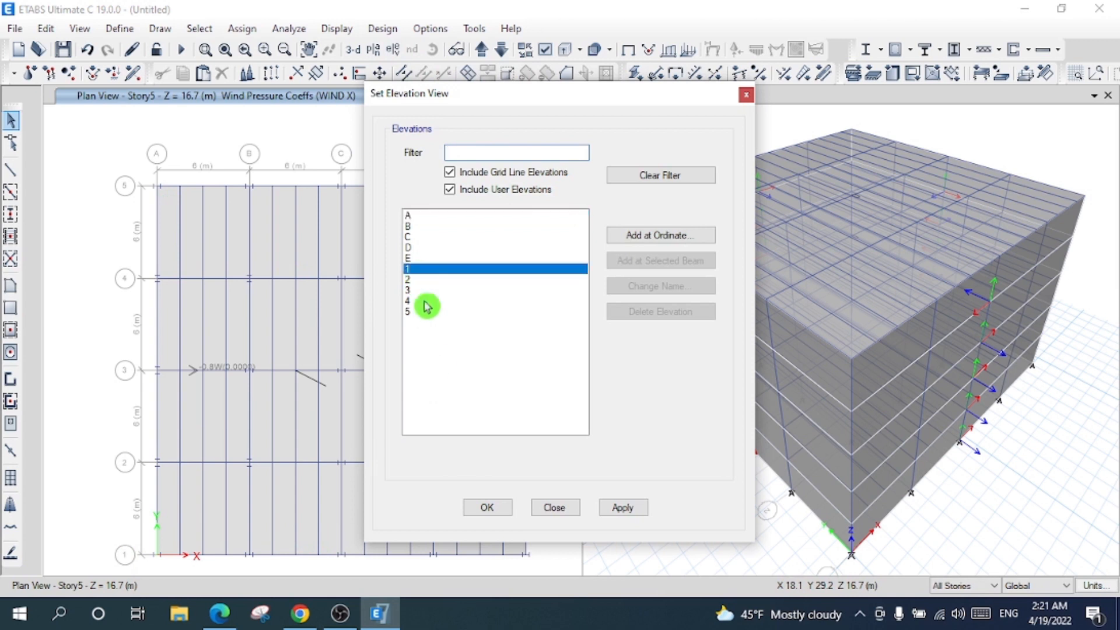
click(488, 506)
click(364, 272)
click(355, 321)
click(357, 379)
click(358, 437)
click(358, 496)
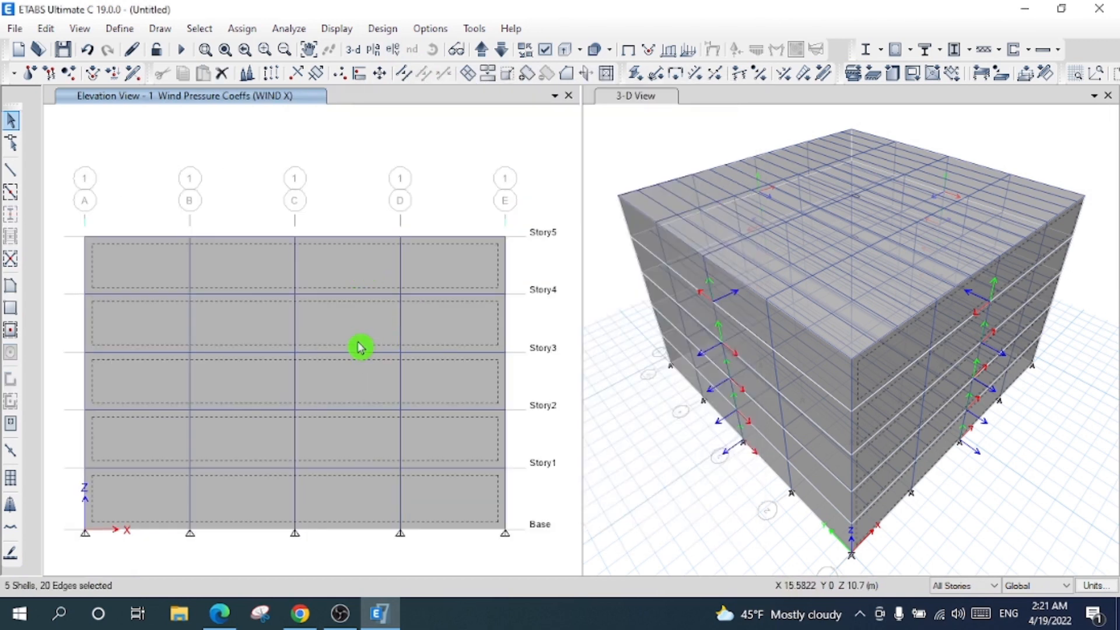
- Assign a windward WIND Y pressure coefficient of 0.8 to the selected panels
click(242, 29)
mouse_move(437, 206)
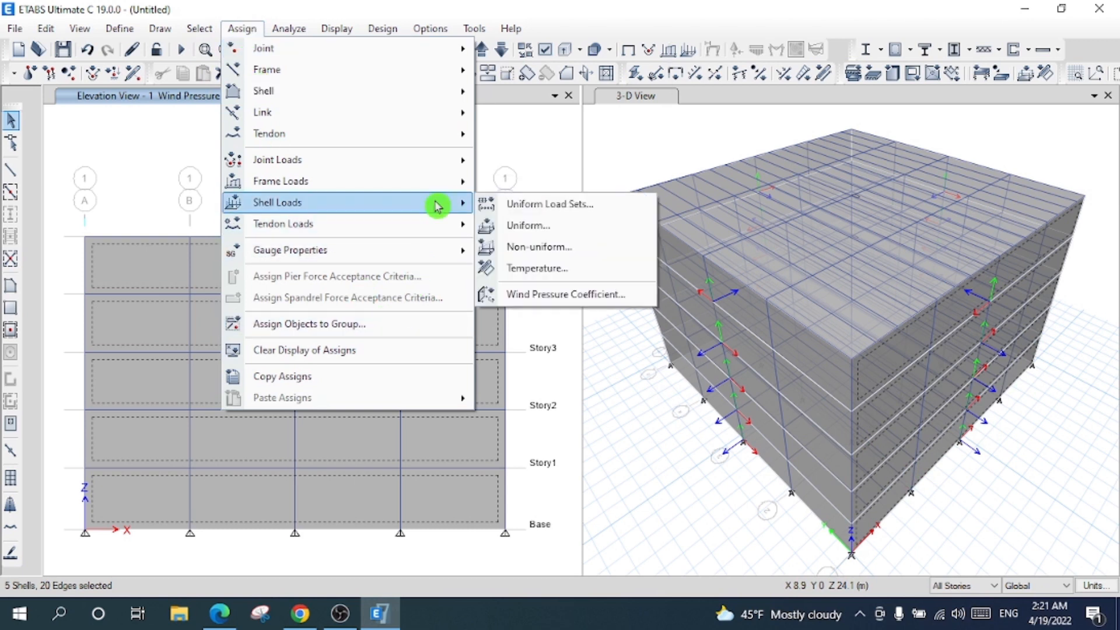
click(548, 295)
click(424, 219)
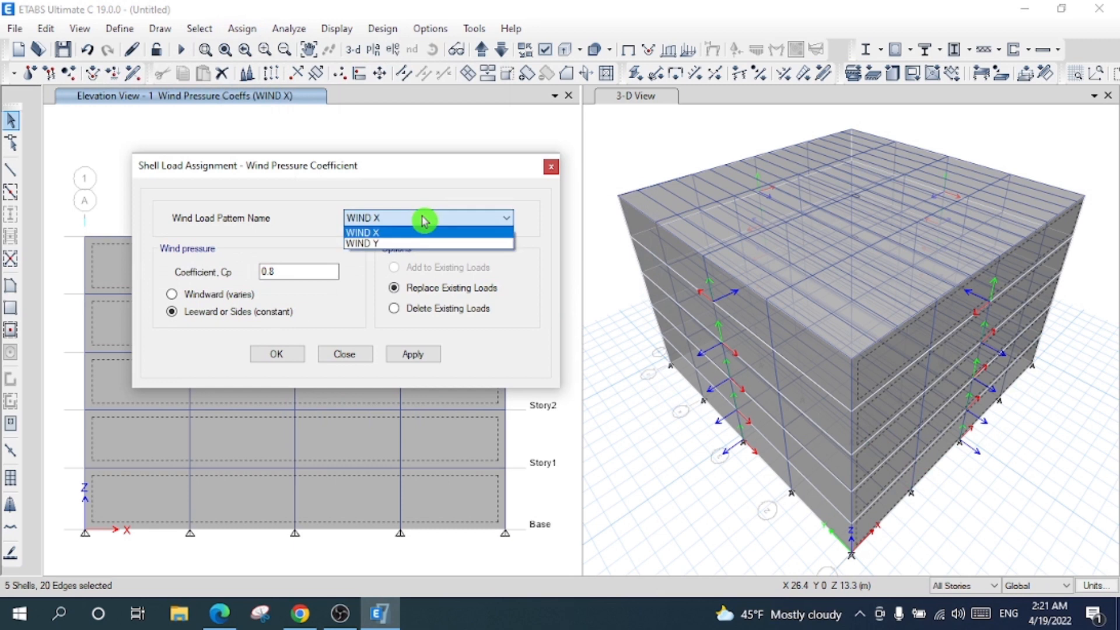
click(405, 243)
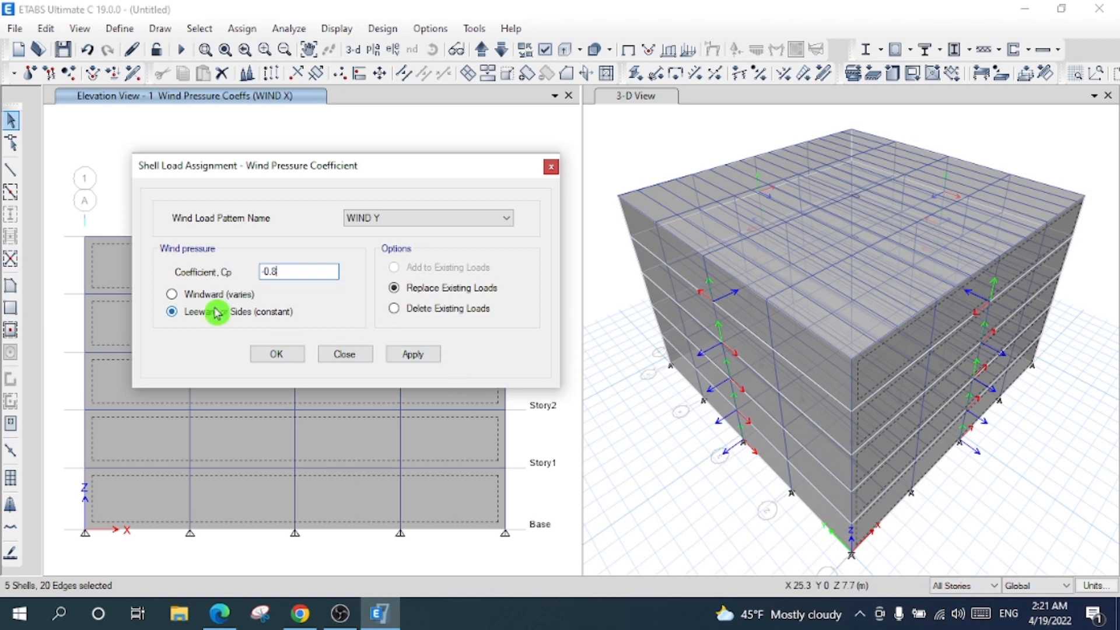
click(422, 356)
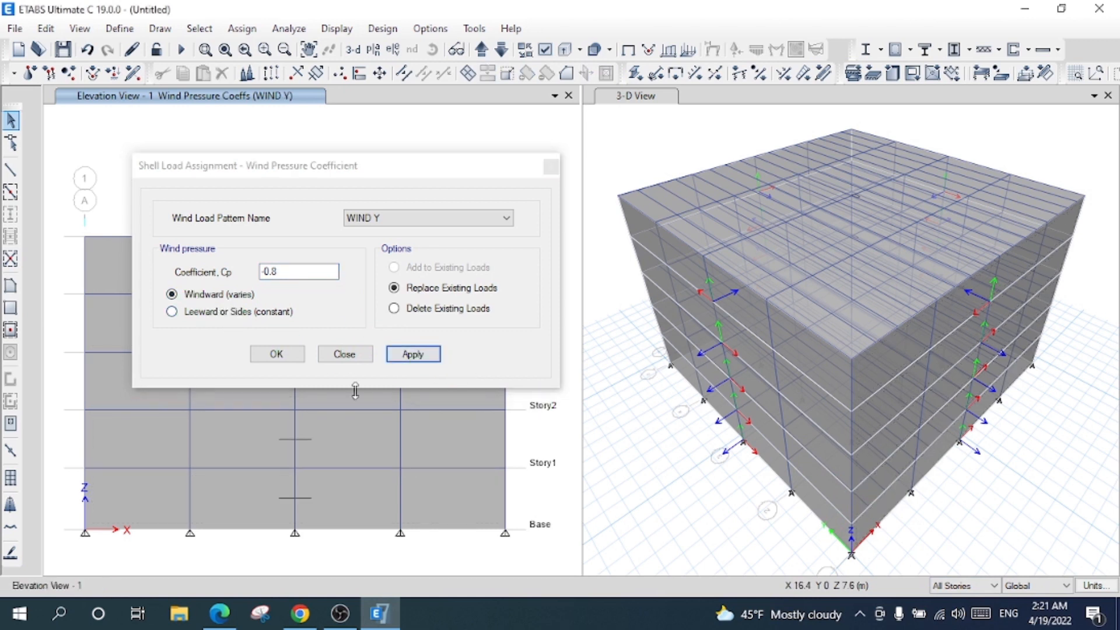
click(278, 355)
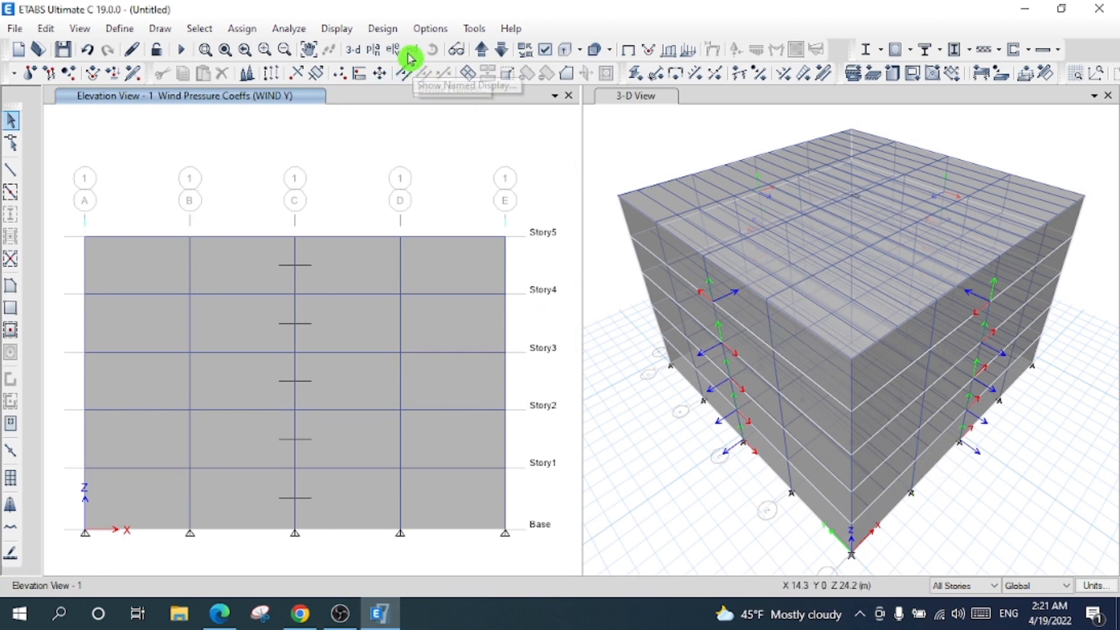
- Show the grid line 5 elevation and select all its wall shells
click(373, 49)
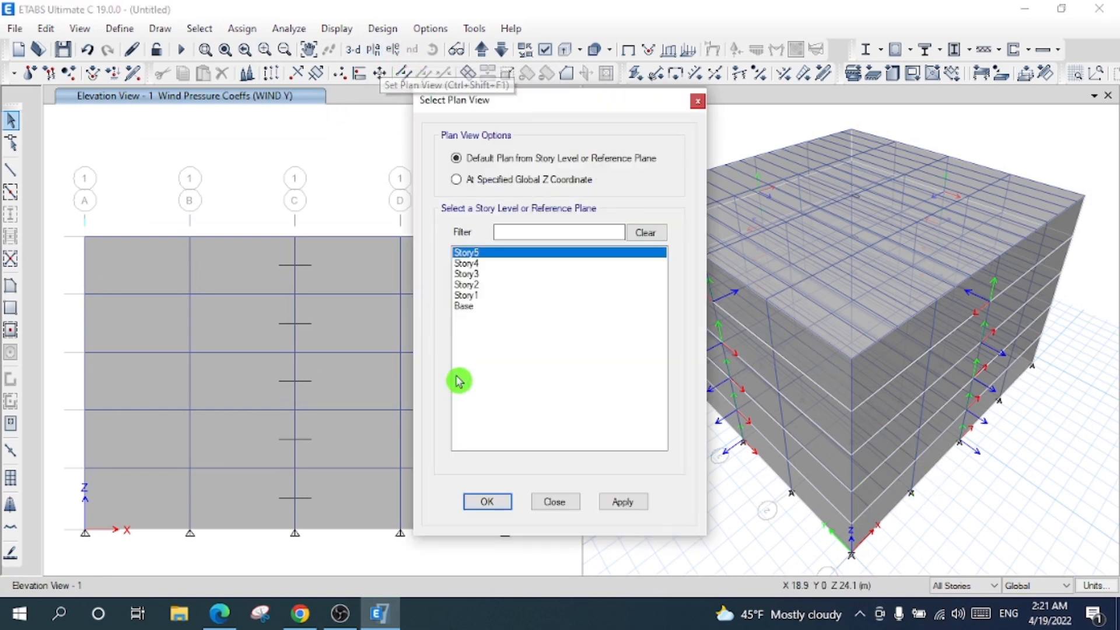
click(486, 505)
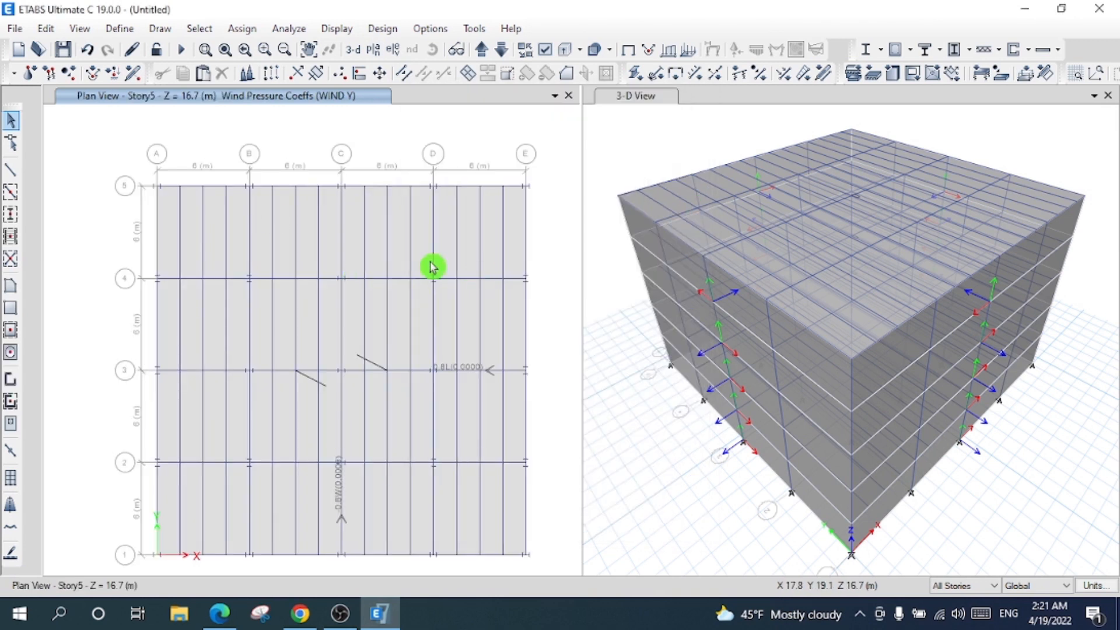
click(392, 49)
click(424, 312)
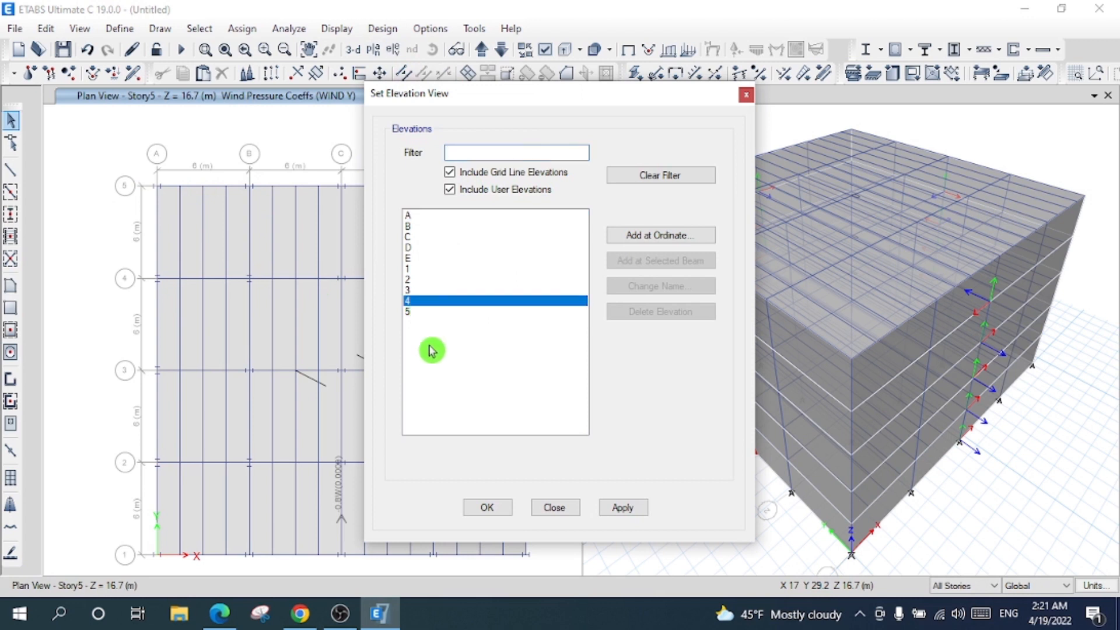
click(487, 507)
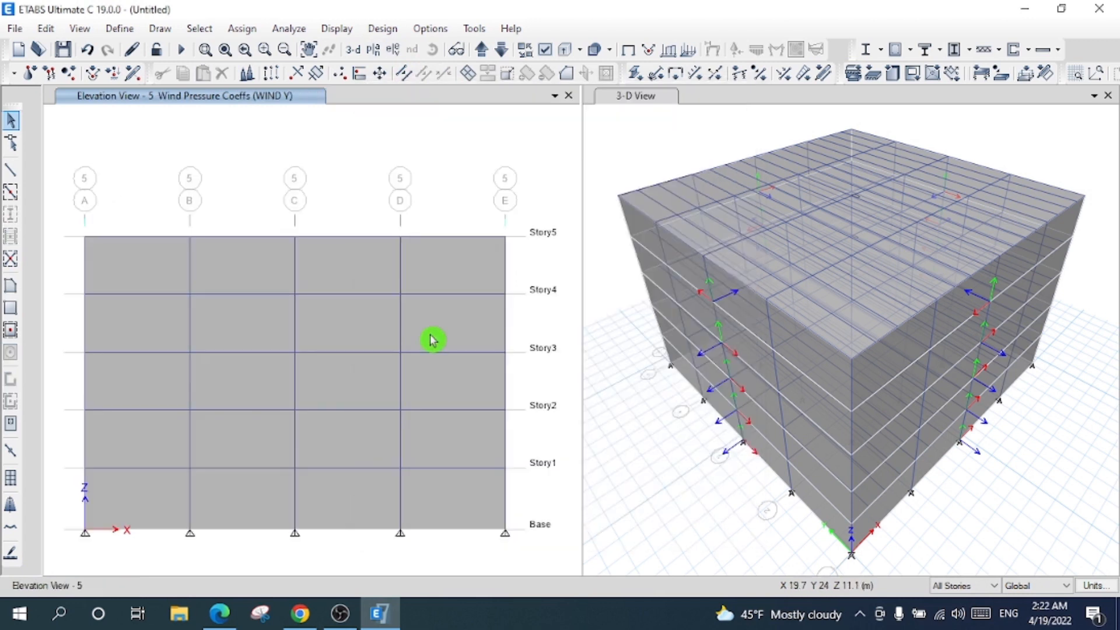
click(477, 338)
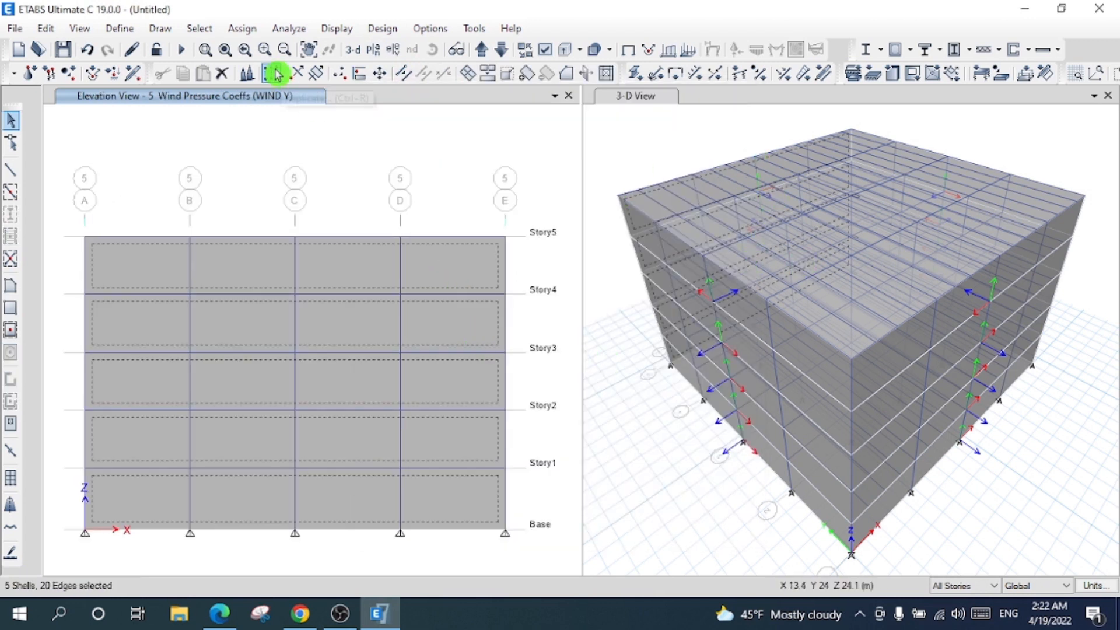
- Assign a leeward WIND Y pressure coefficient of 0.8 to the grid 5 shells
click(241, 29)
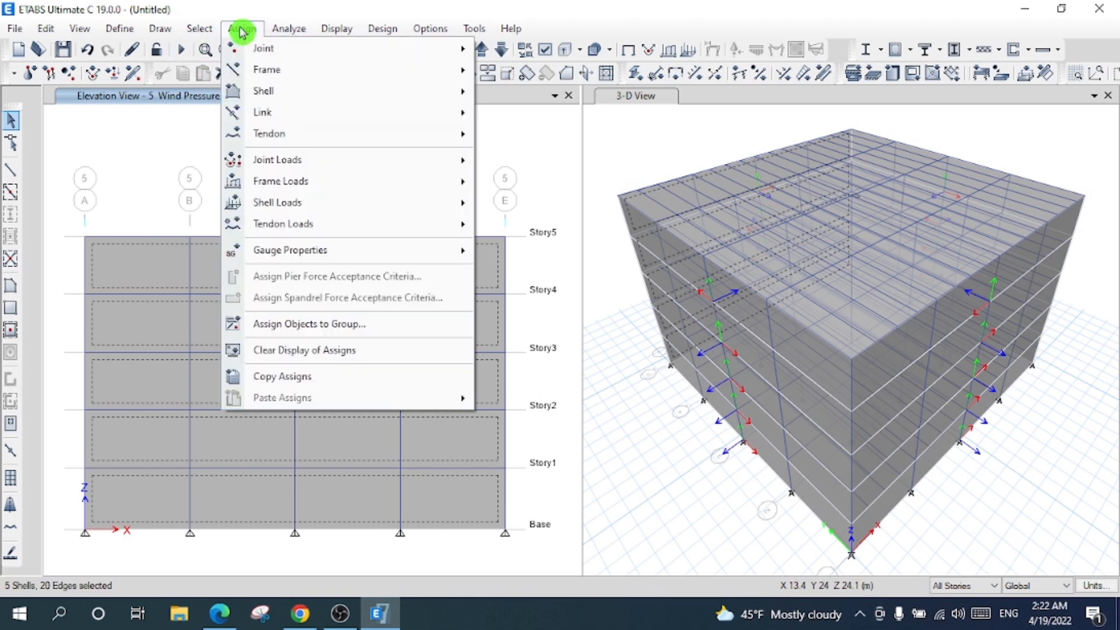
mouse_move(415, 181)
mouse_move(423, 206)
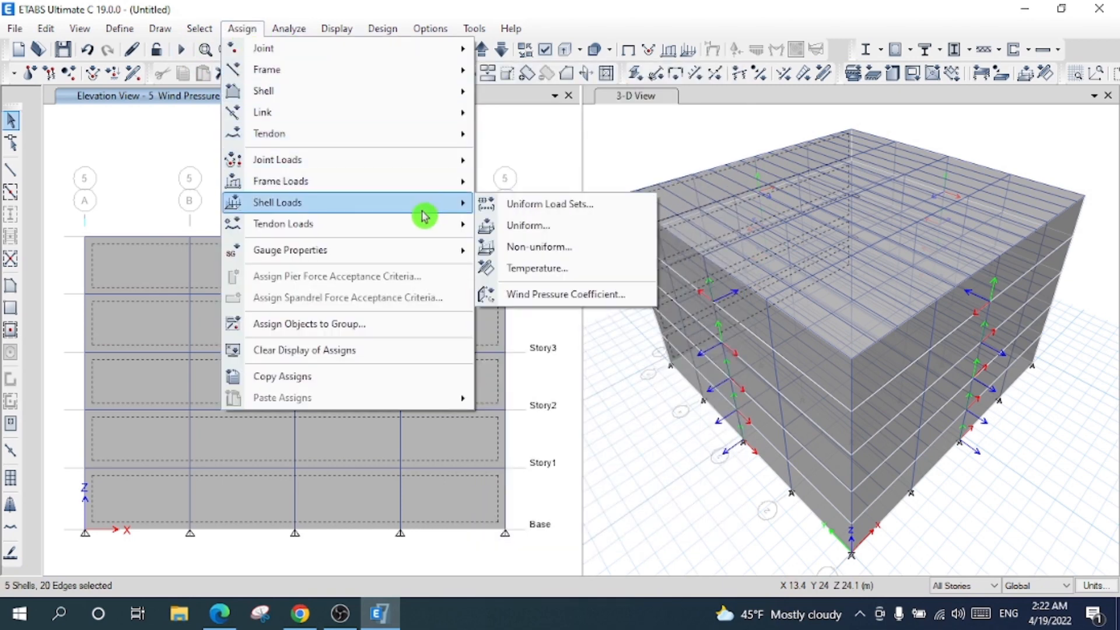
click(537, 295)
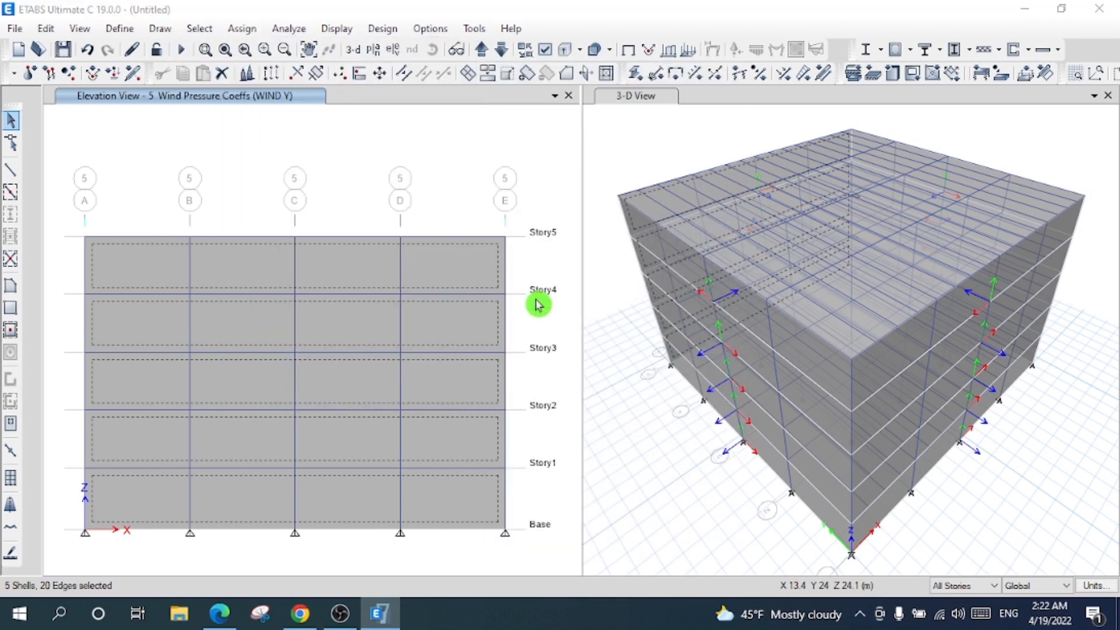
click(396, 218)
click(373, 244)
click(297, 271)
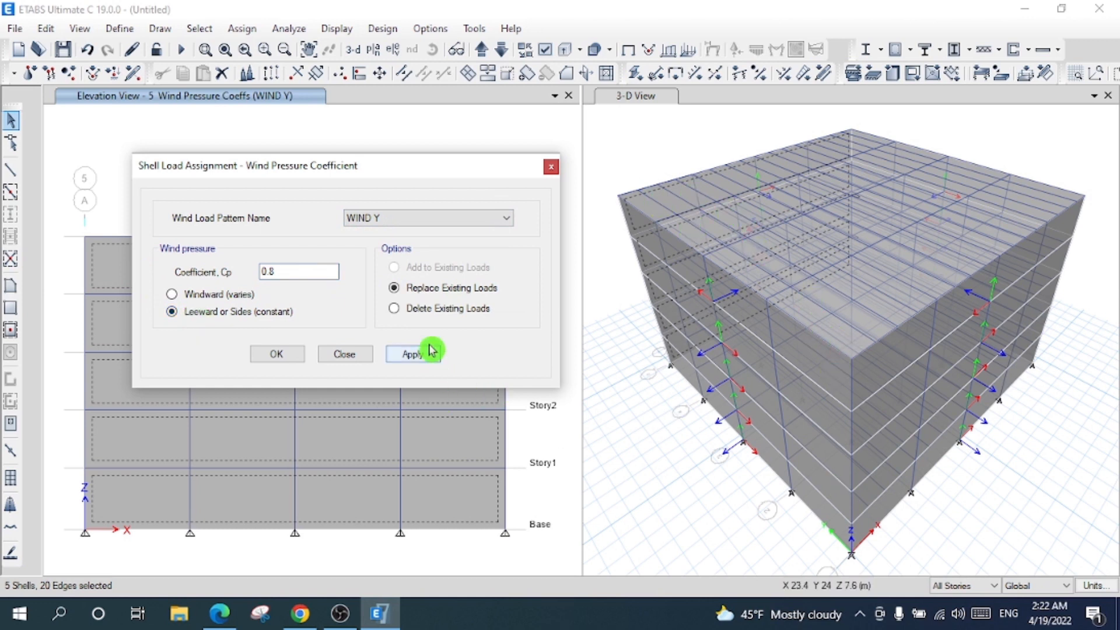
click(413, 357)
click(270, 356)
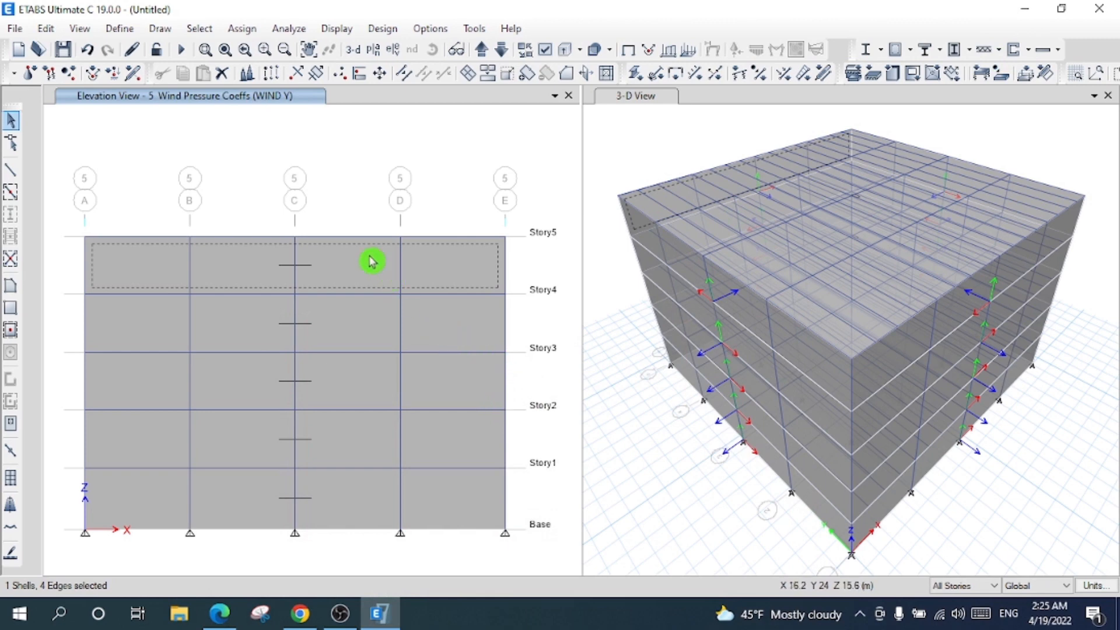
- Confirm the Story4 wall carries a 0.8 leeward WIND Y coefficient, then switch the left pane to 3-D
click(380, 320)
right_click(375, 325)
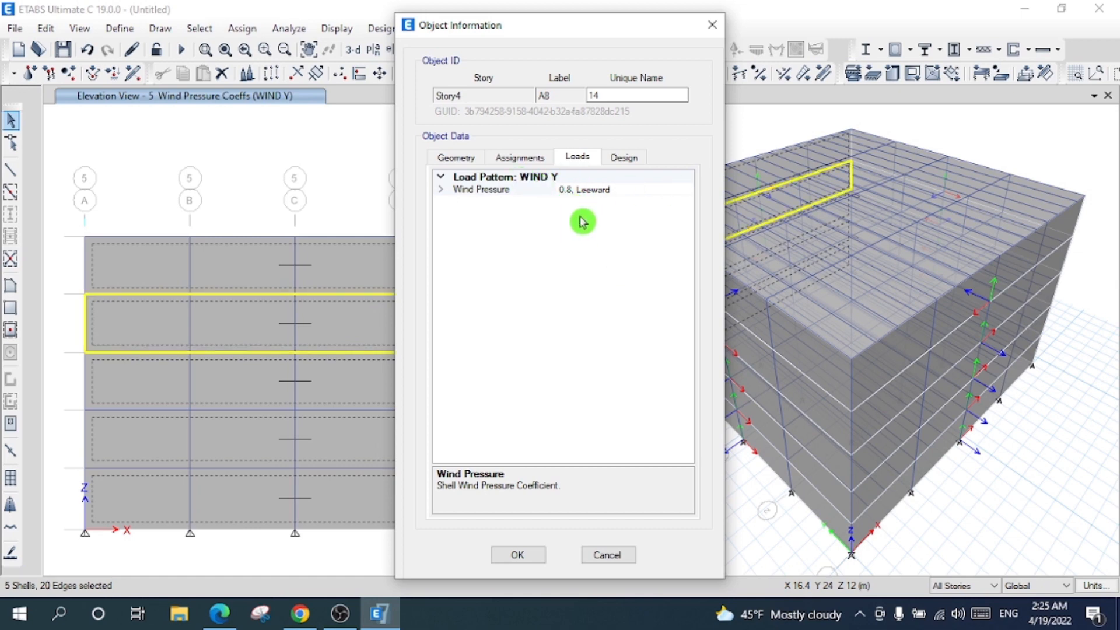
click(615, 554)
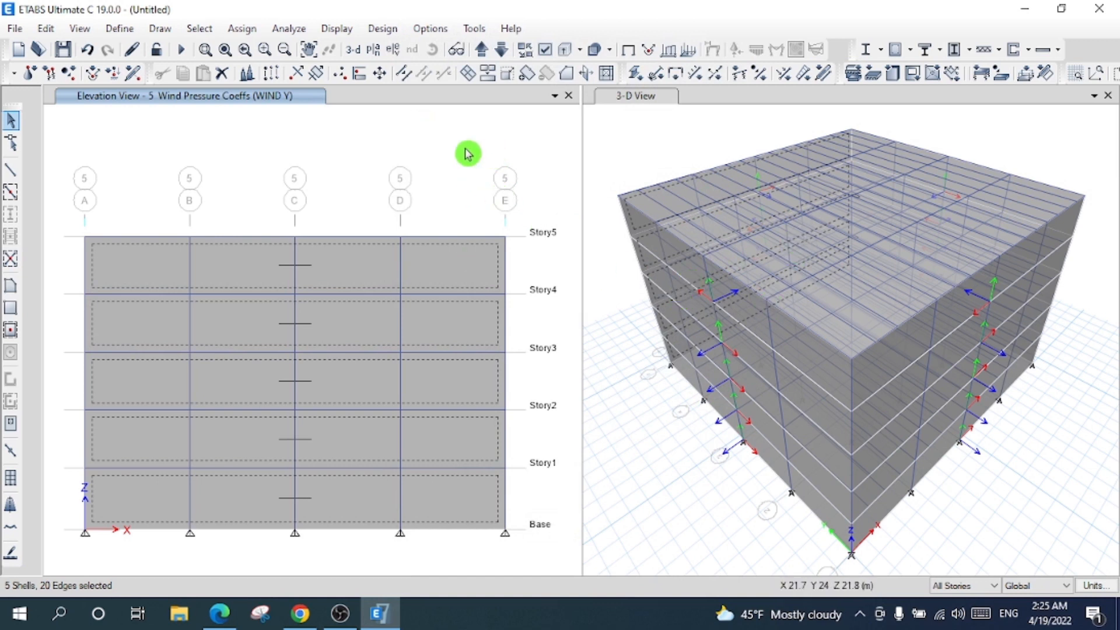
click(349, 53)
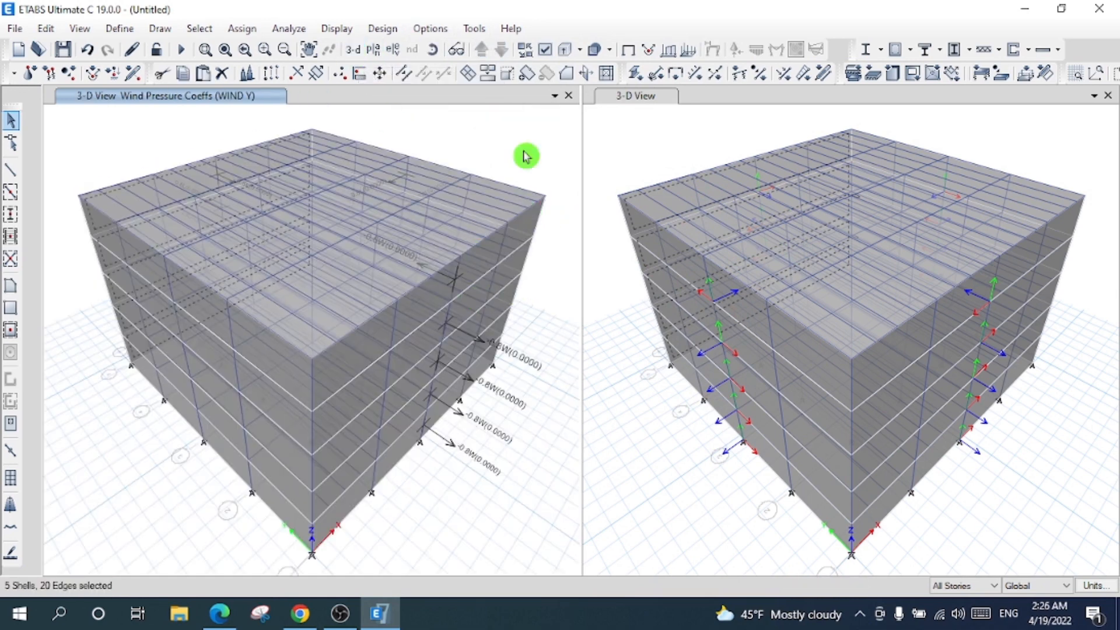
- Uncheck Shell Local Axes in Set Display Options for the right-hand 3-D view
click(550, 55)
click(467, 60)
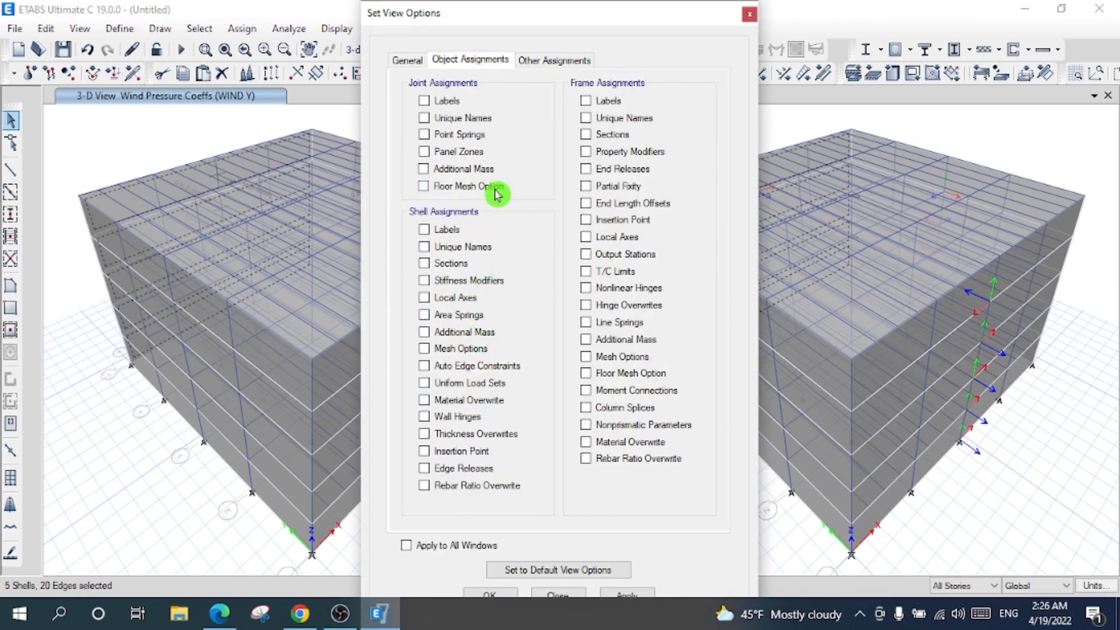
click(490, 593)
click(647, 99)
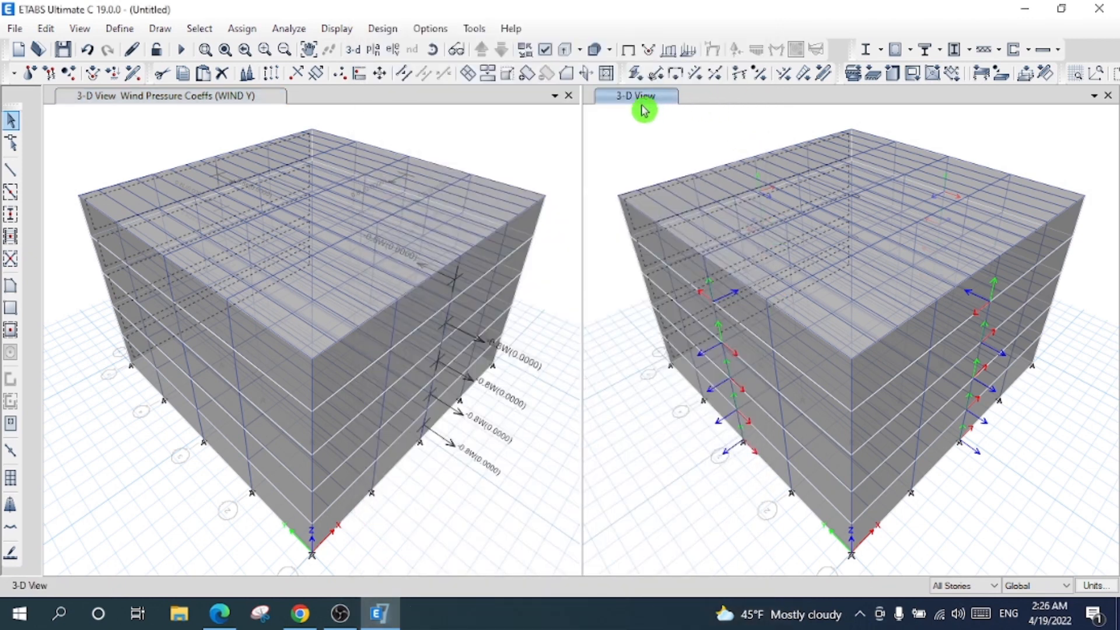
click(547, 51)
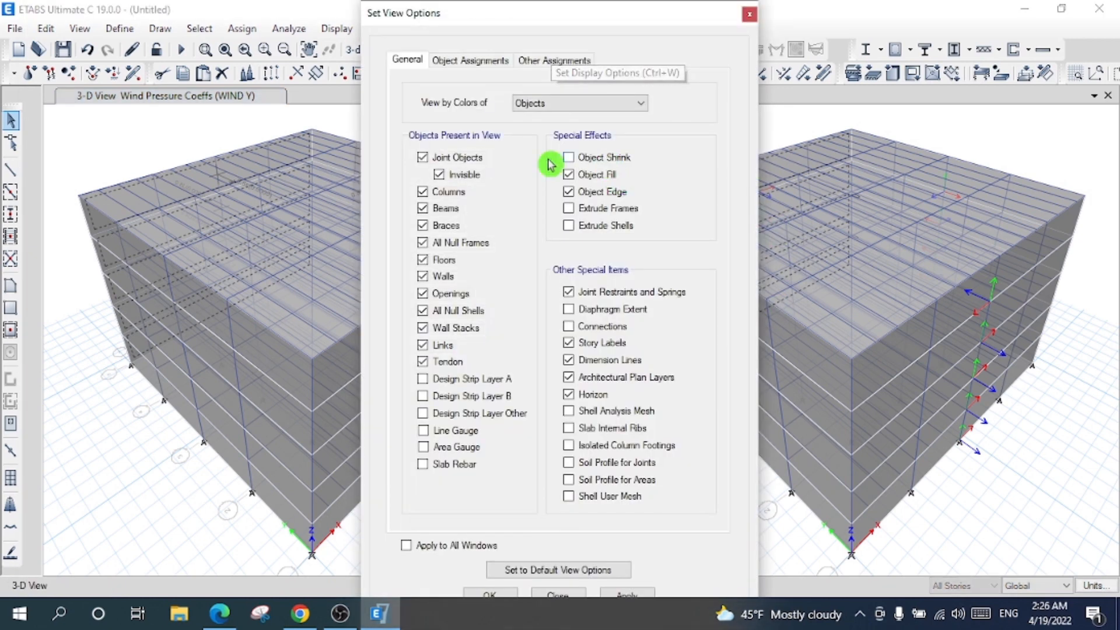
click(489, 60)
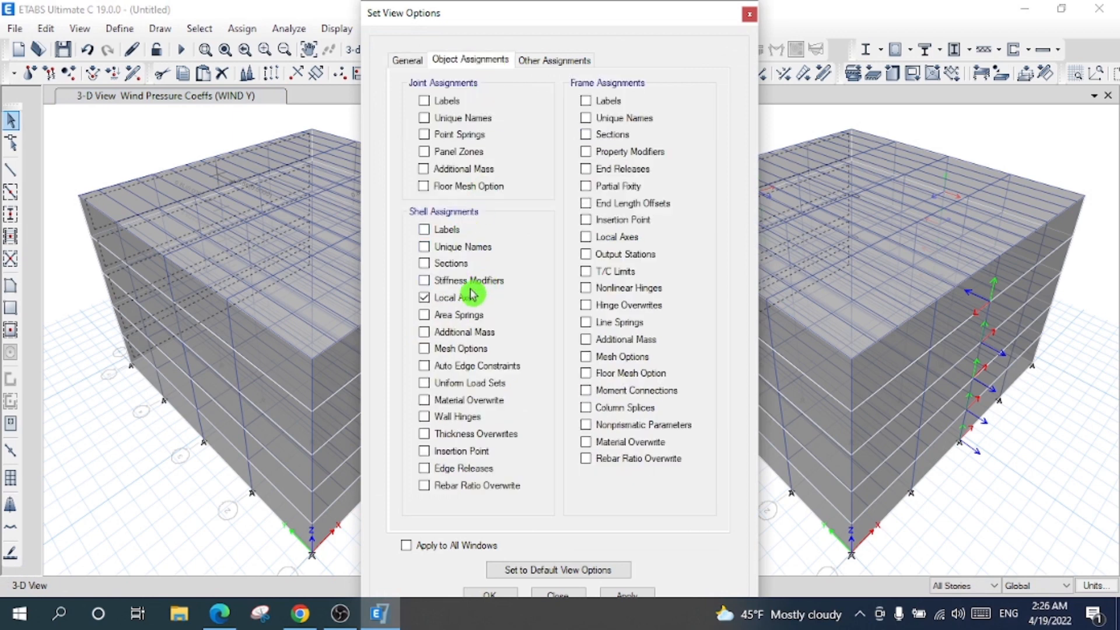
click(627, 594)
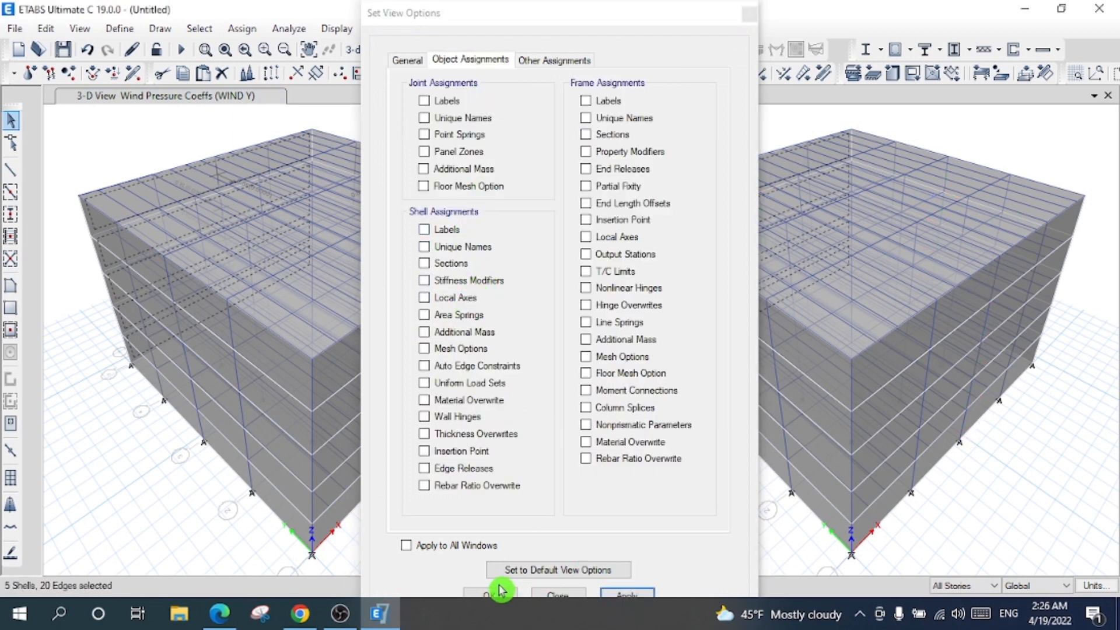
click(514, 593)
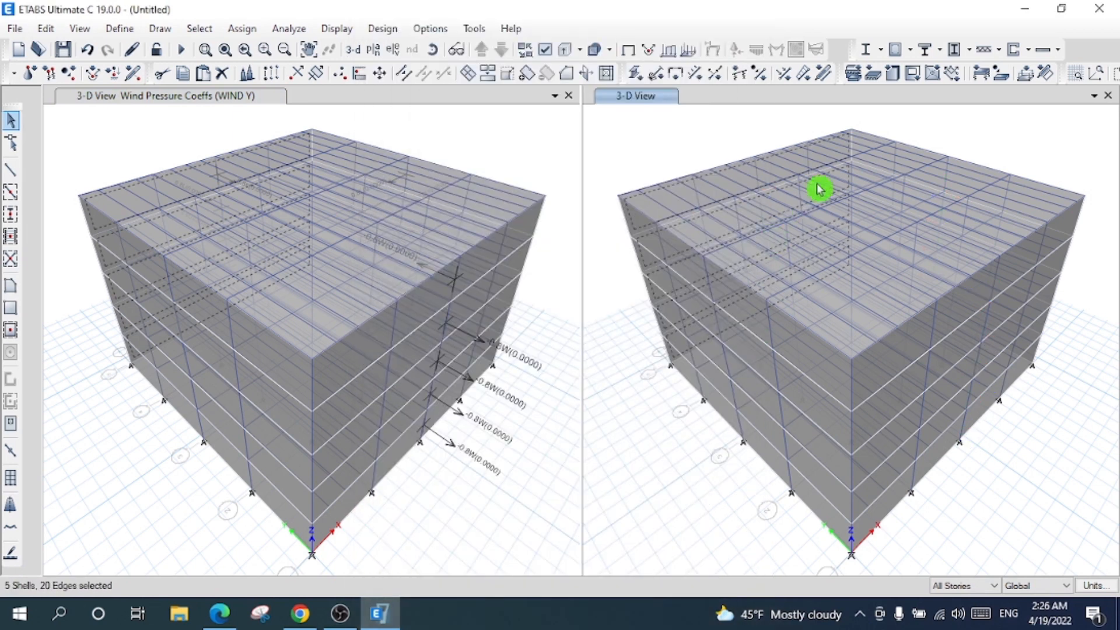
click(458, 138)
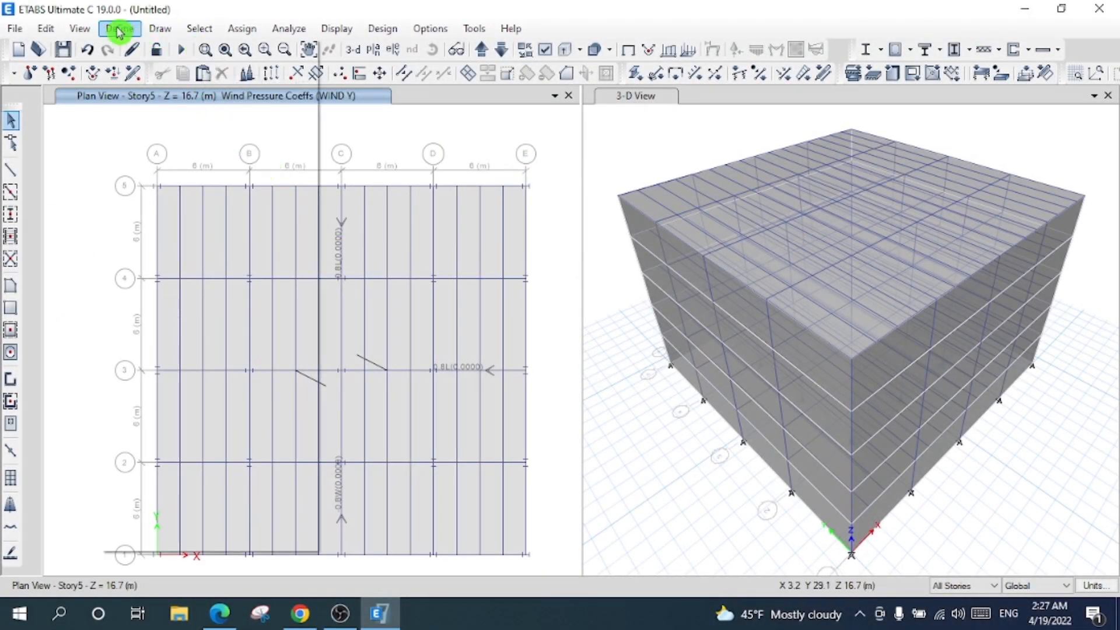
- Add default design combos for Steel Frame Design and Composite Beam Design
click(119, 28)
mouse_move(292, 248)
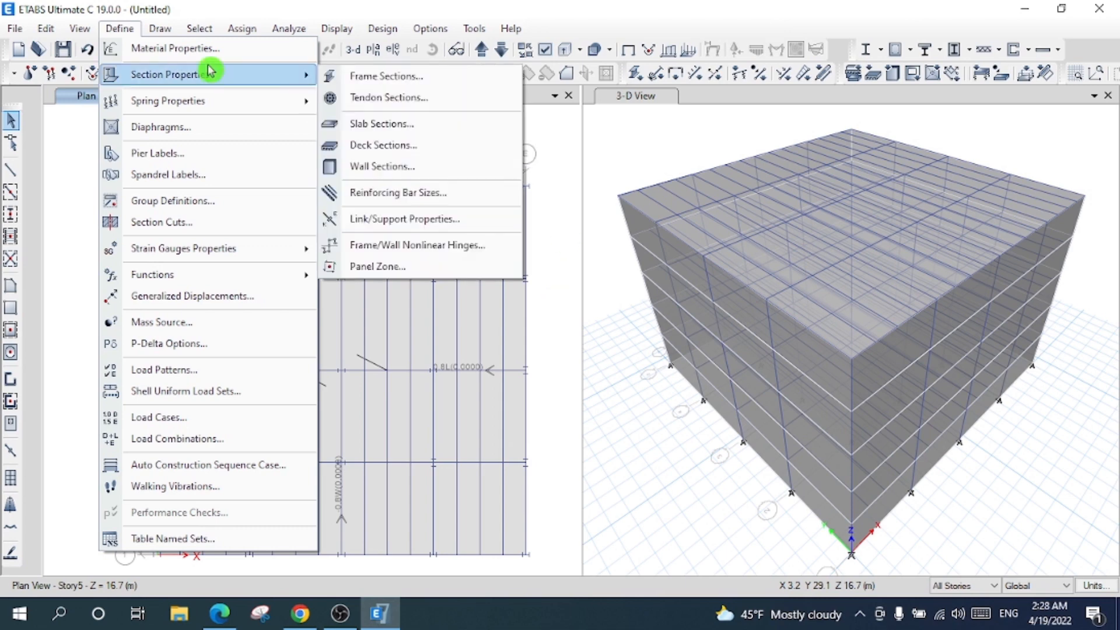
click(135, 29)
click(135, 29)
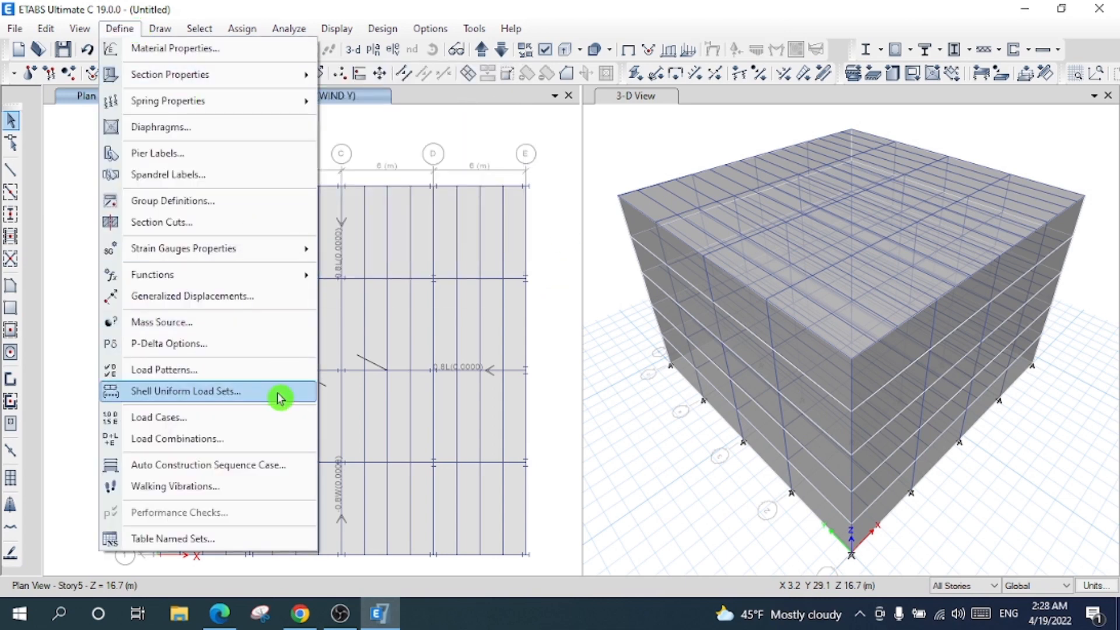
click(260, 446)
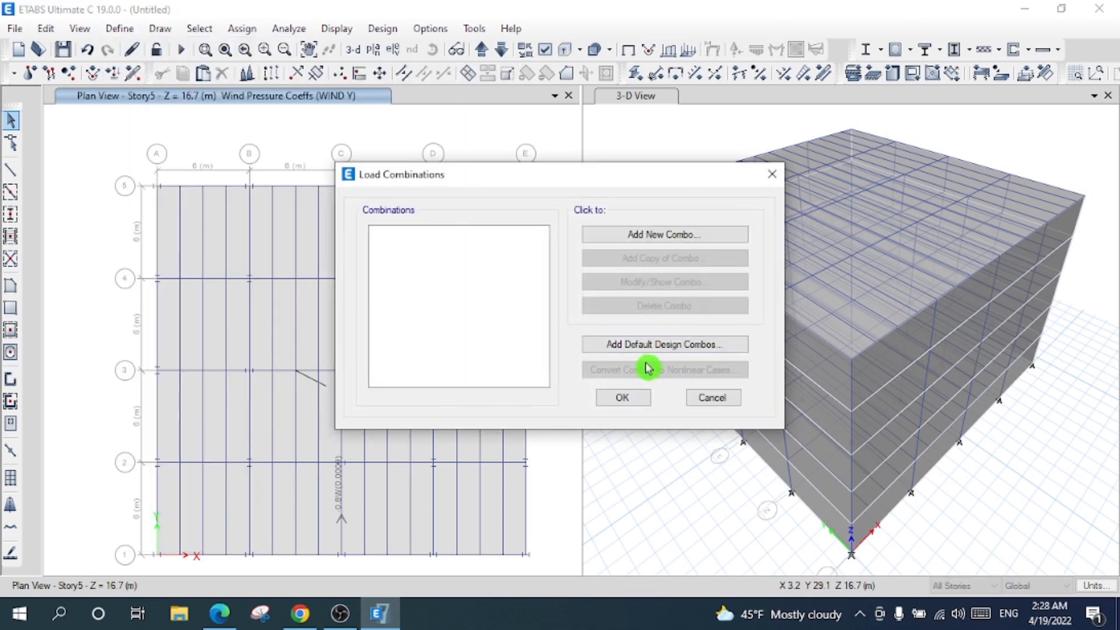
click(637, 352)
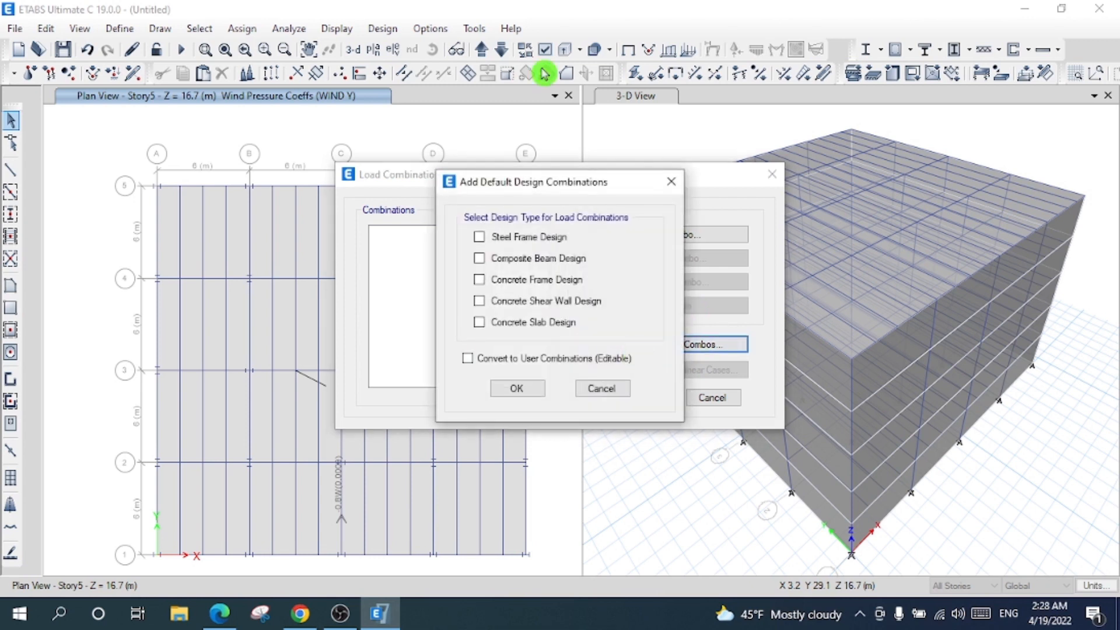
click(536, 241)
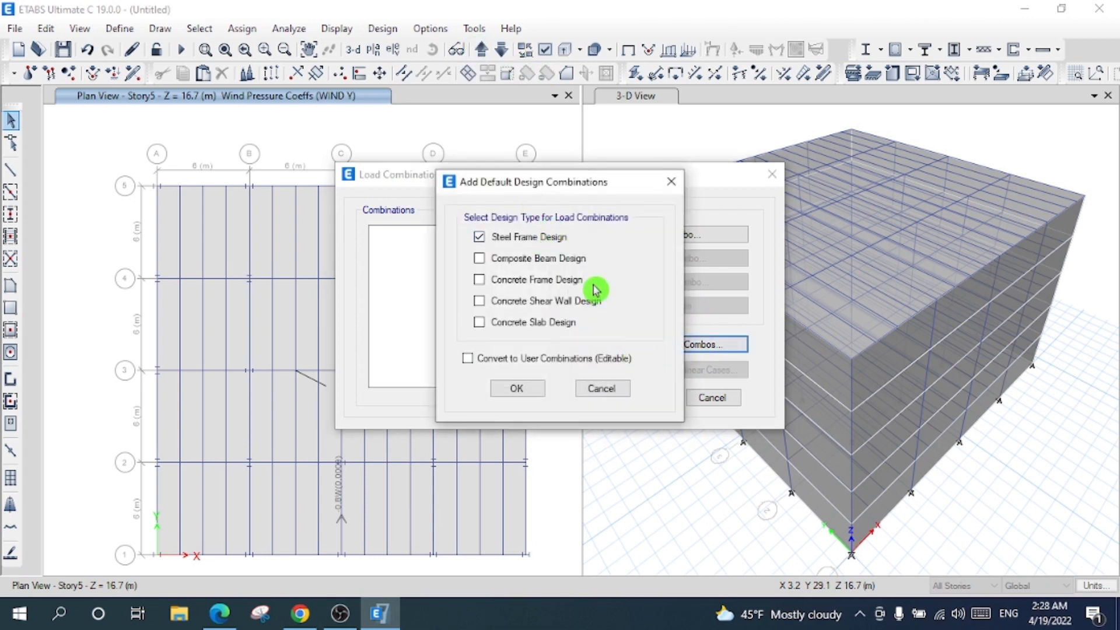
click(543, 266)
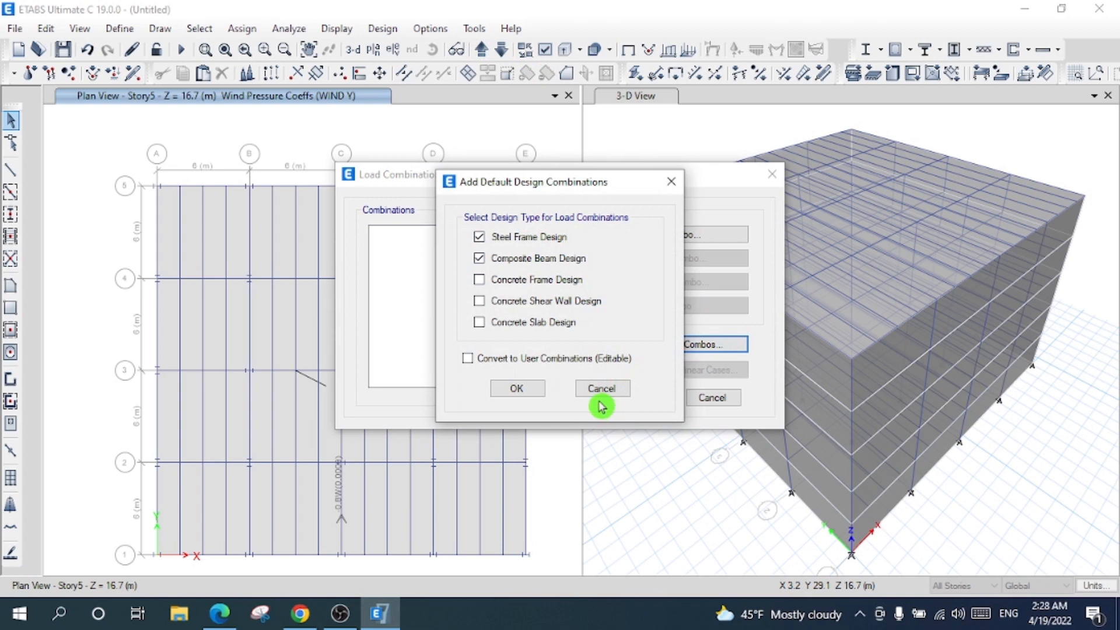
click(518, 389)
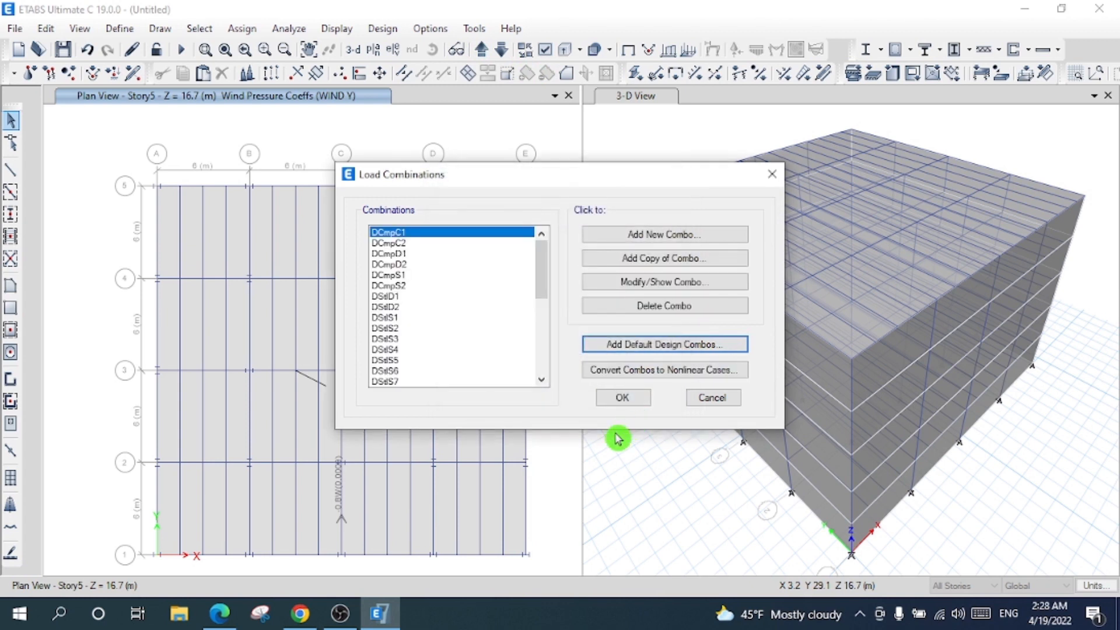
- Review the generated combinations such as DStlS2 and accept the load combinations
click(451, 257)
drag(459, 308, 464, 319)
click(441, 253)
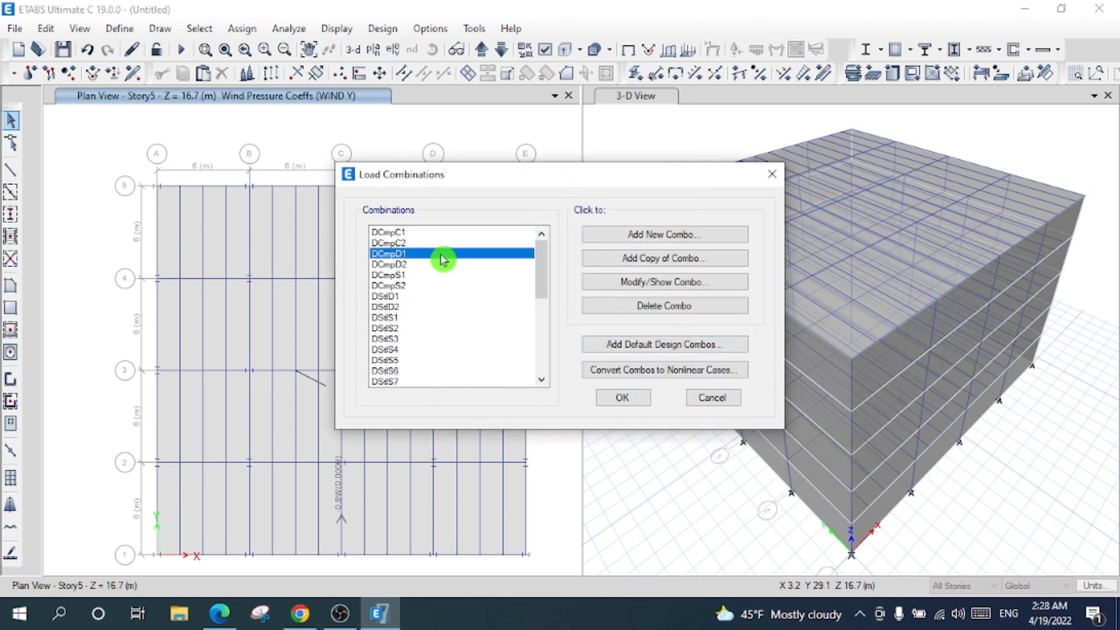
click(439, 240)
drag(447, 265, 463, 333)
click(462, 328)
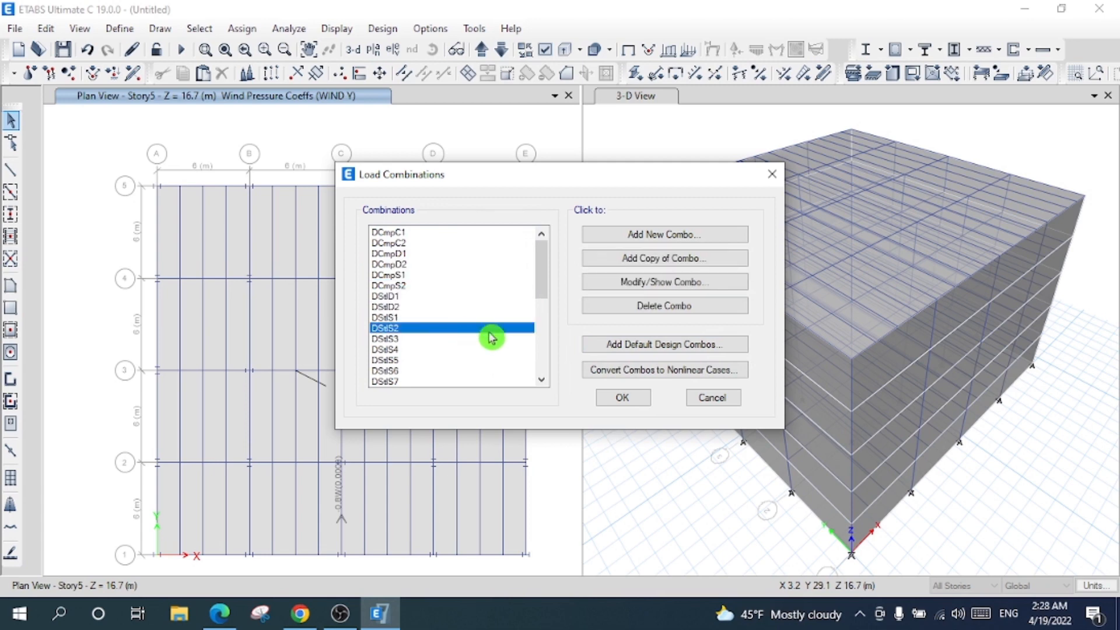
click(623, 398)
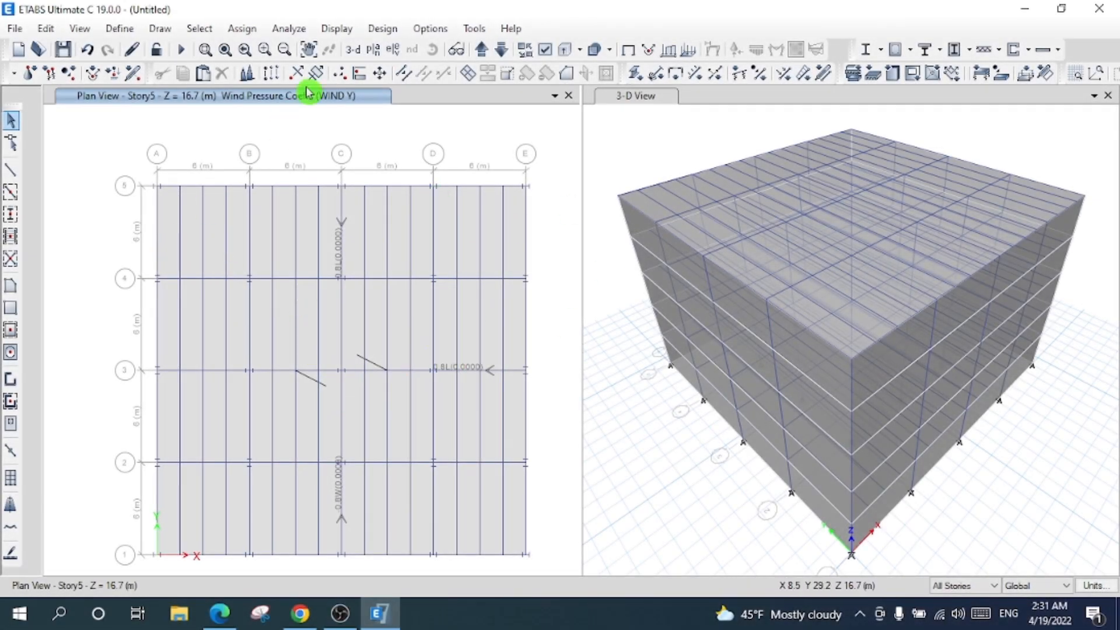
- Show the Base plan, limit selection to one story, and delete the base floor slab
click(376, 49)
click(493, 306)
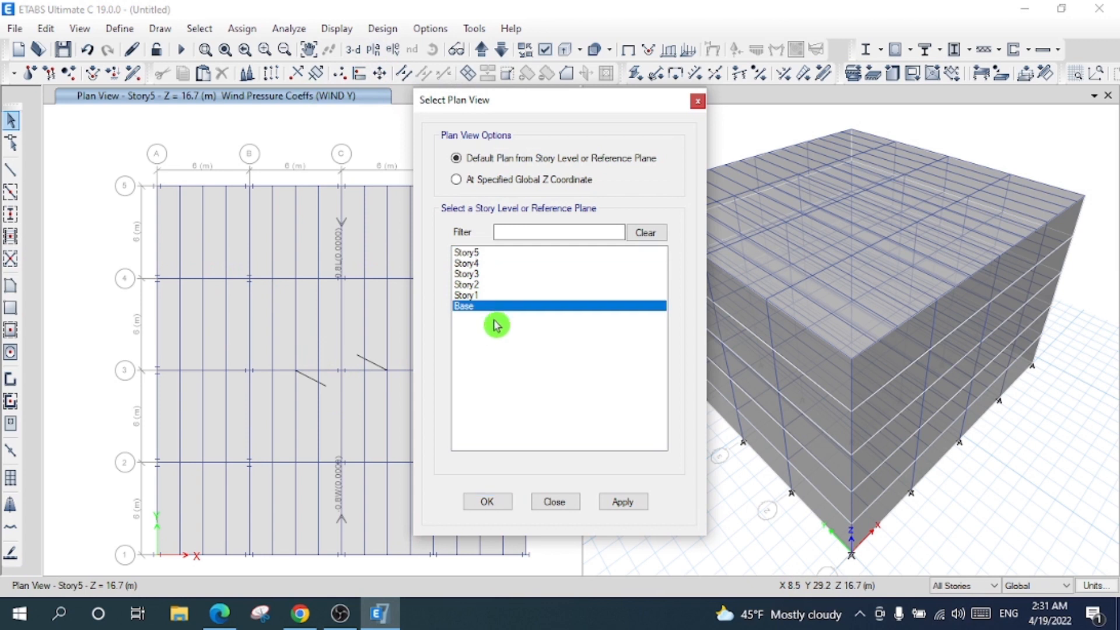
click(480, 503)
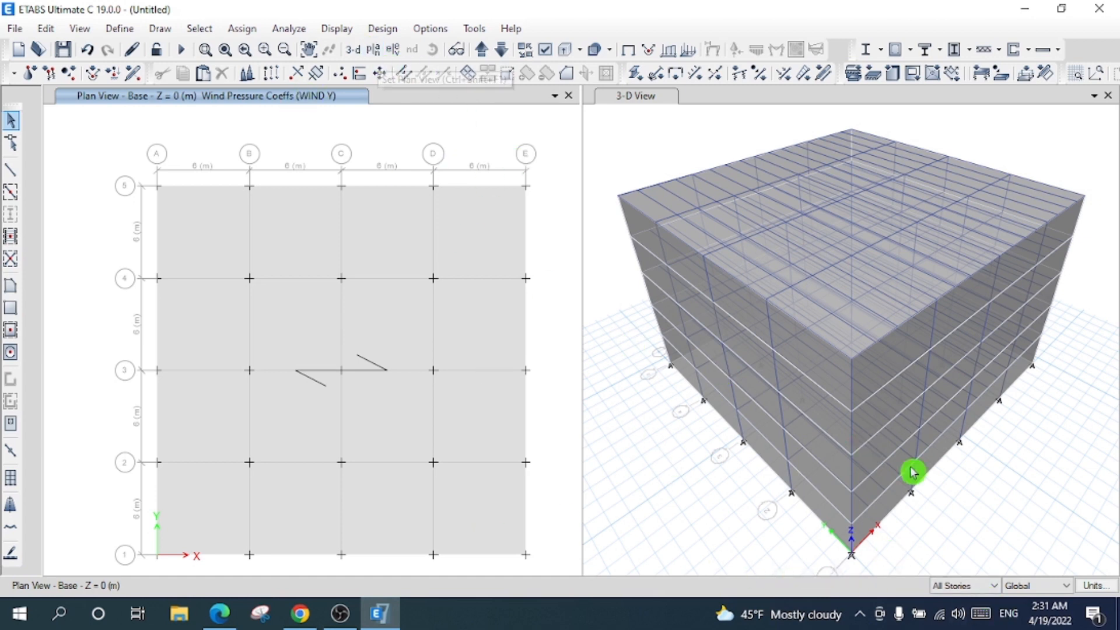
click(947, 585)
click(950, 595)
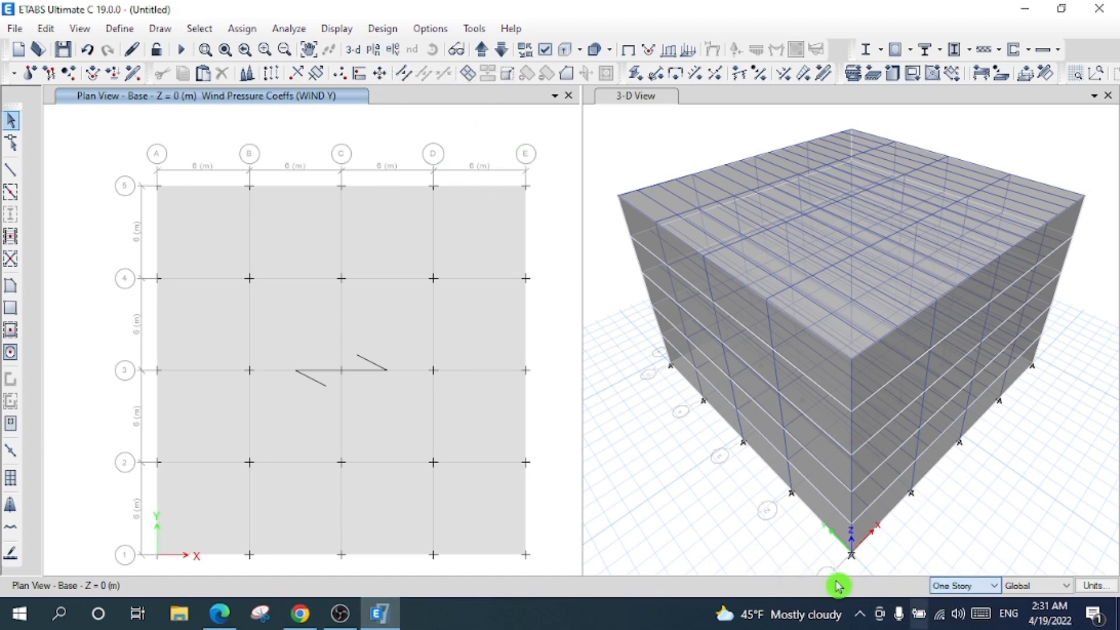
click(470, 343)
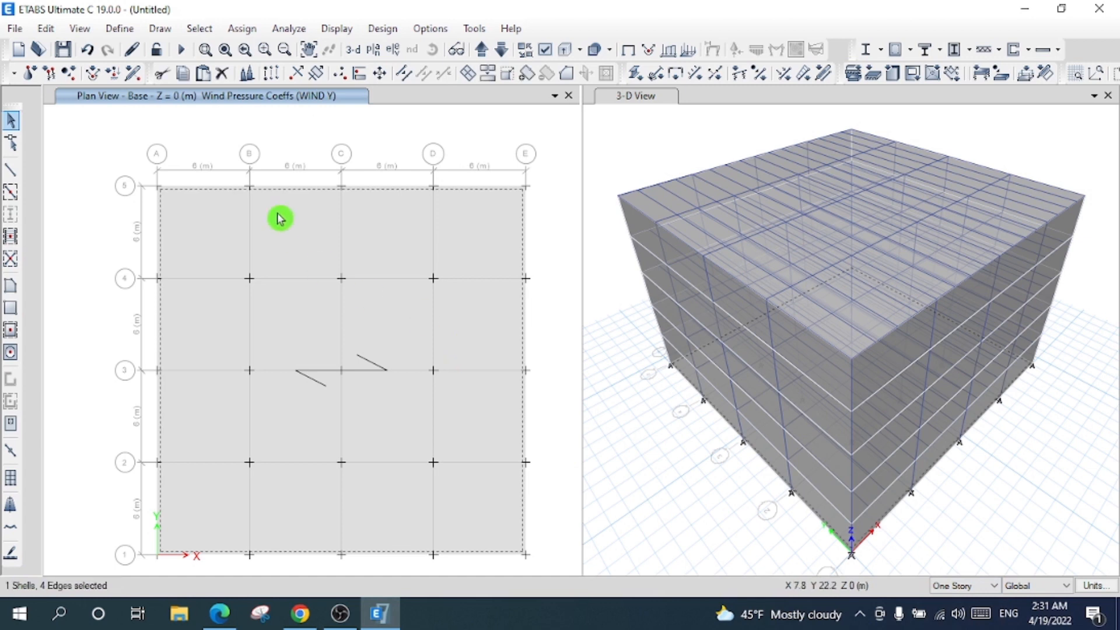
click(89, 52)
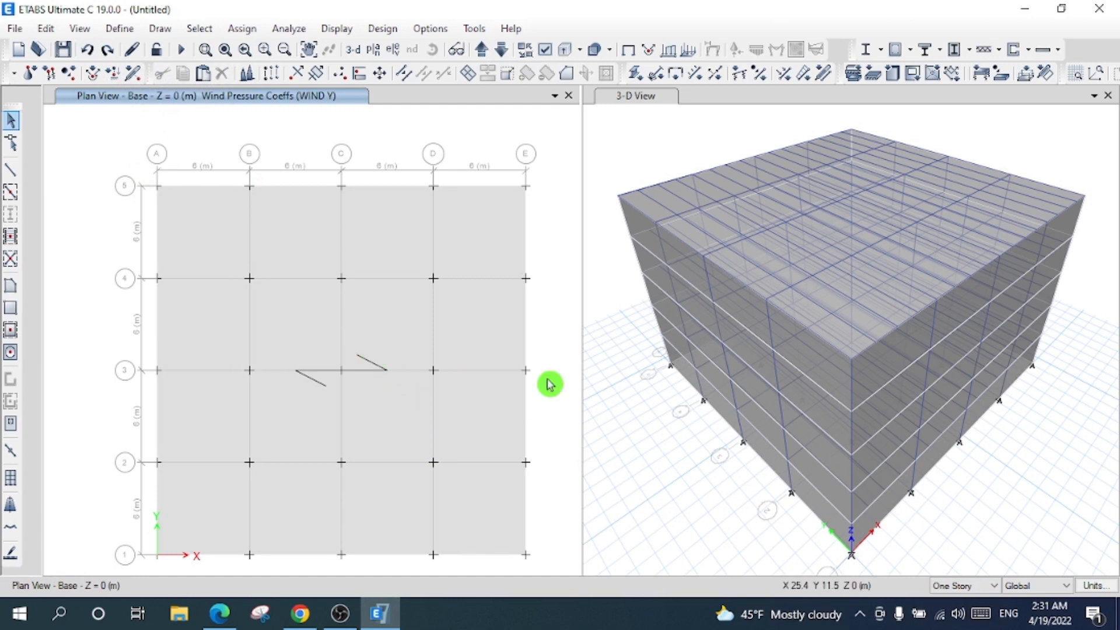
click(418, 330)
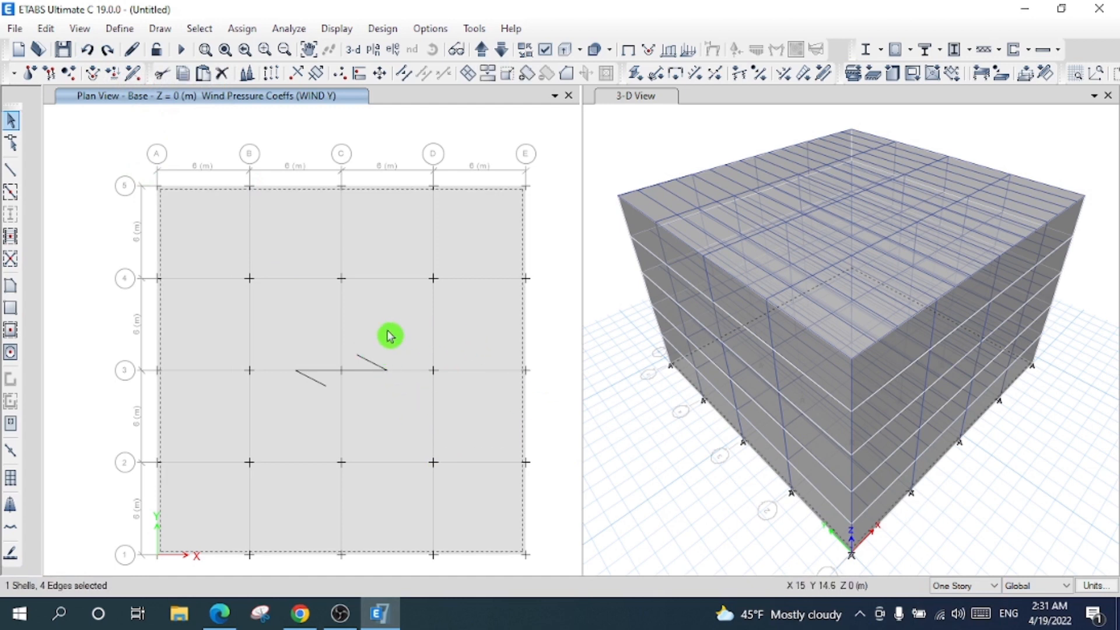
click(222, 73)
- Assign fully fixed restraints to all joints on the Base plan
drag(122, 148, 552, 566)
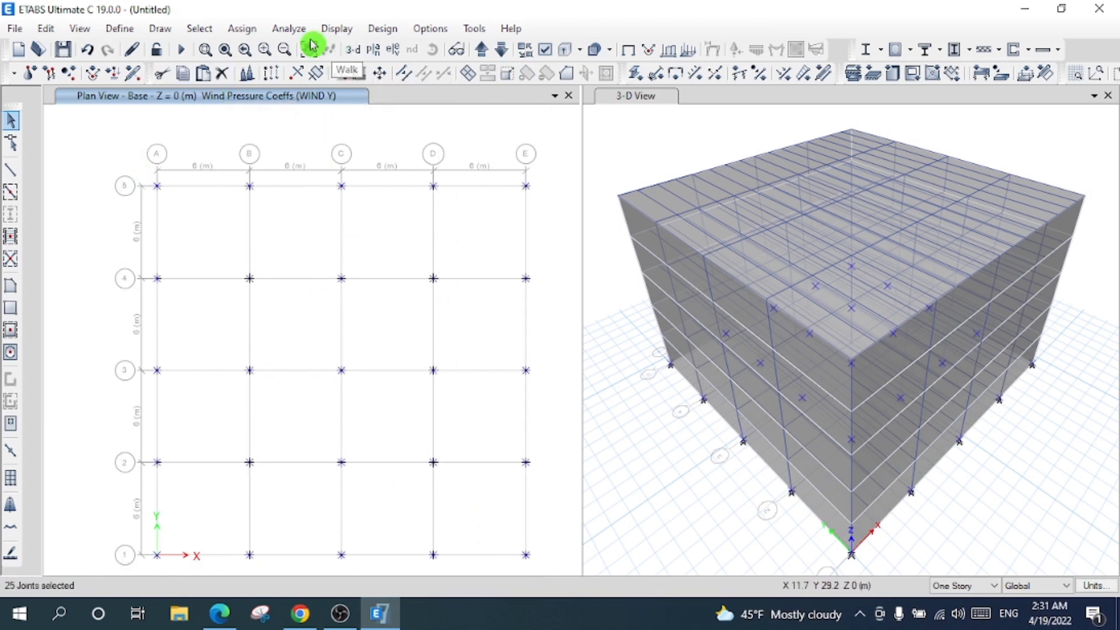
click(244, 29)
mouse_move(294, 55)
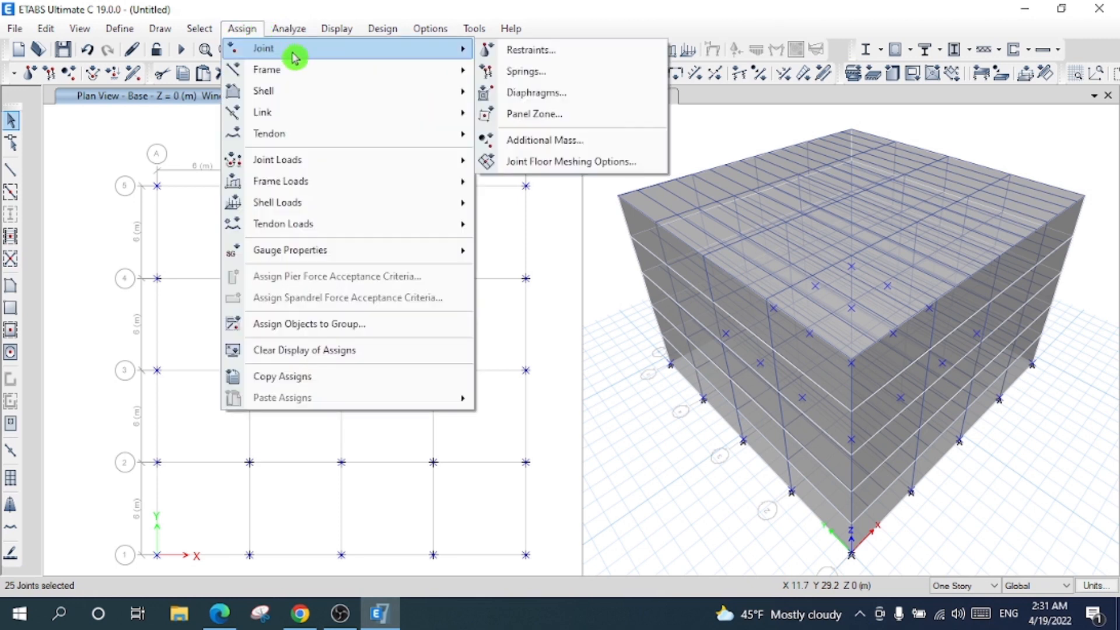
click(479, 49)
click(514, 365)
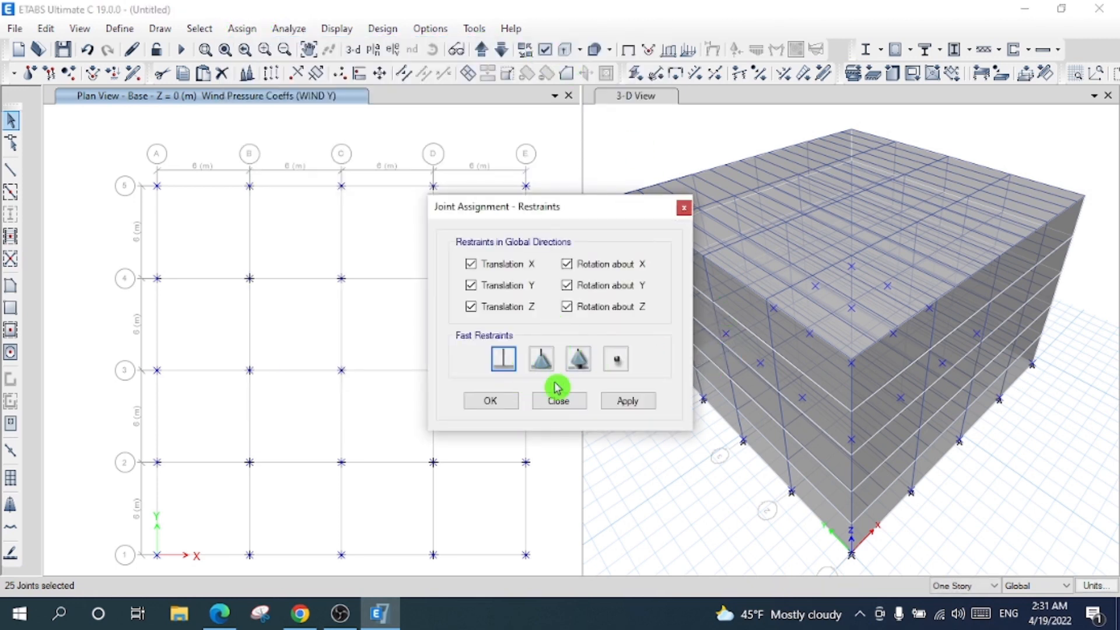
click(627, 401)
click(515, 403)
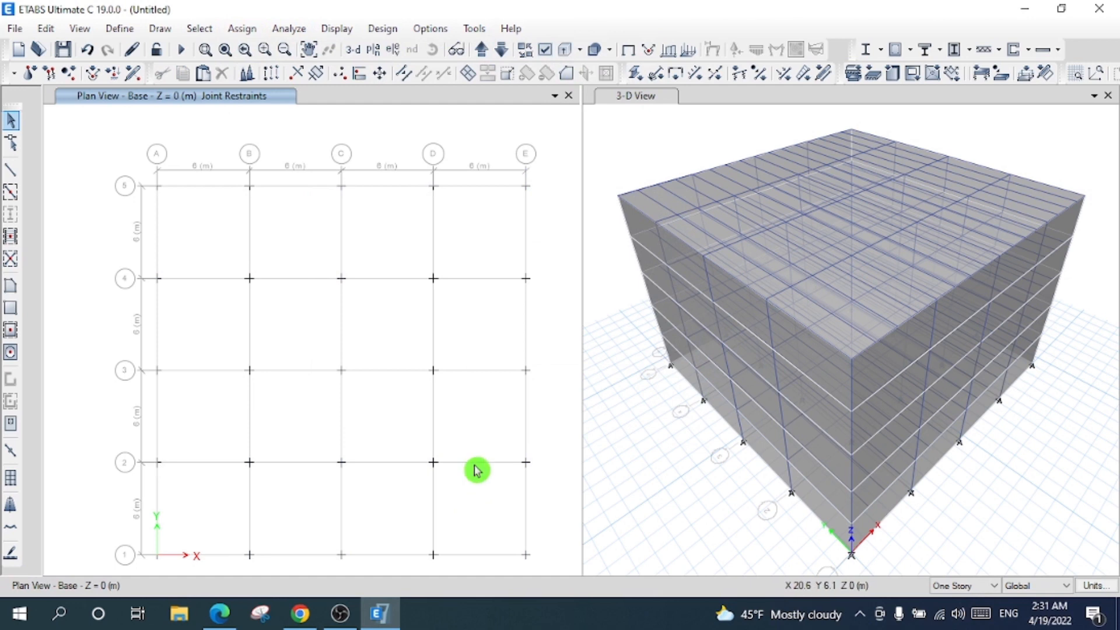
- Step the plan view through Story1, Story2, Story3 and back down
click(492, 53)
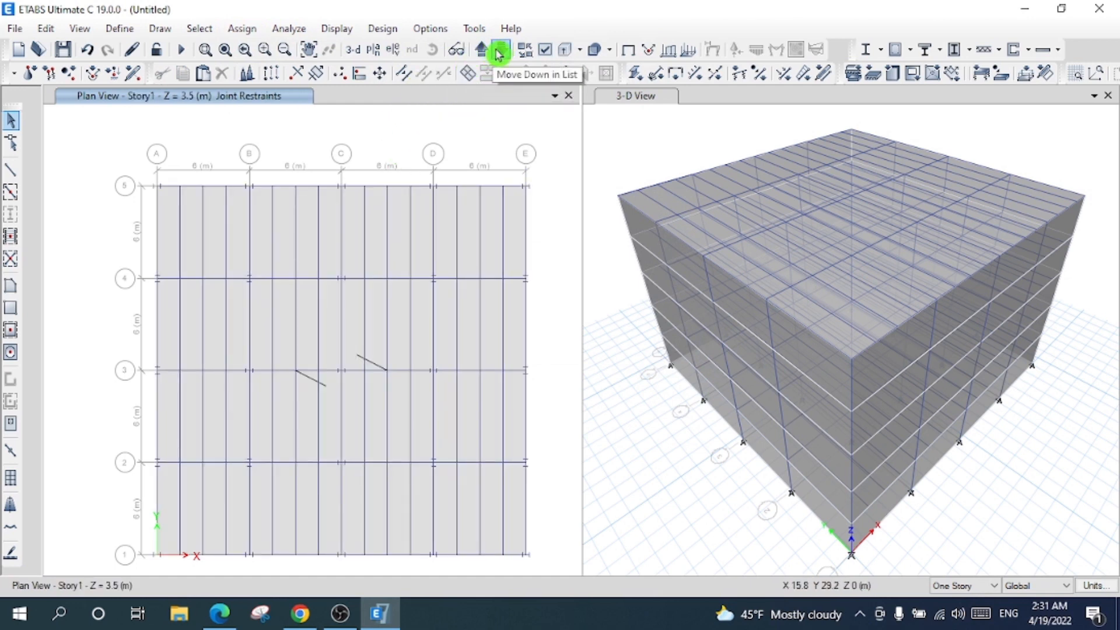
click(485, 52)
click(485, 53)
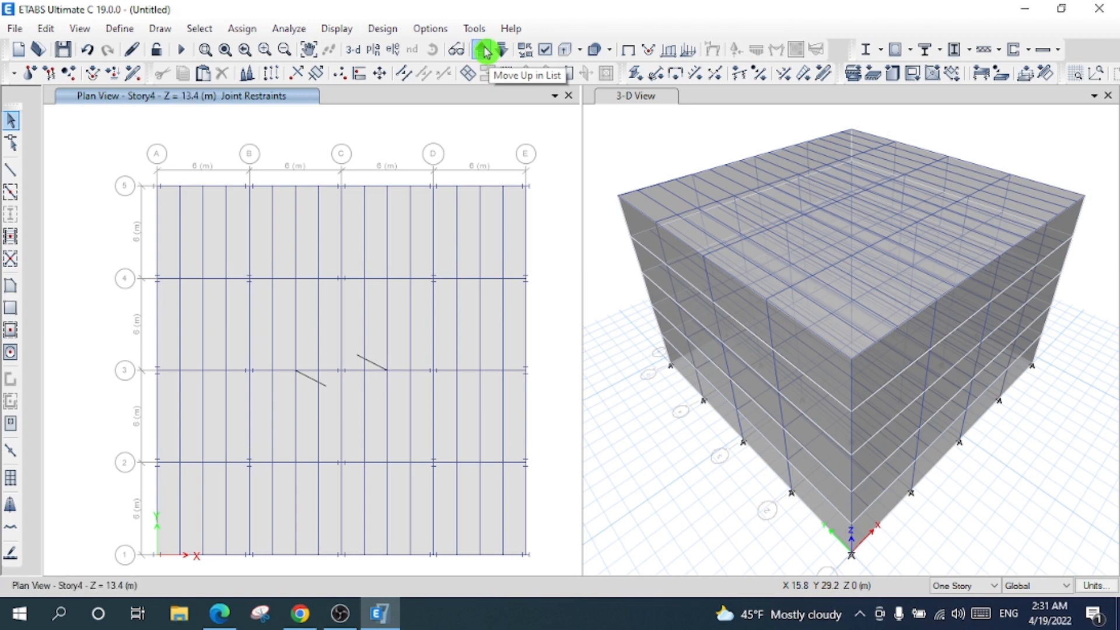
click(485, 53)
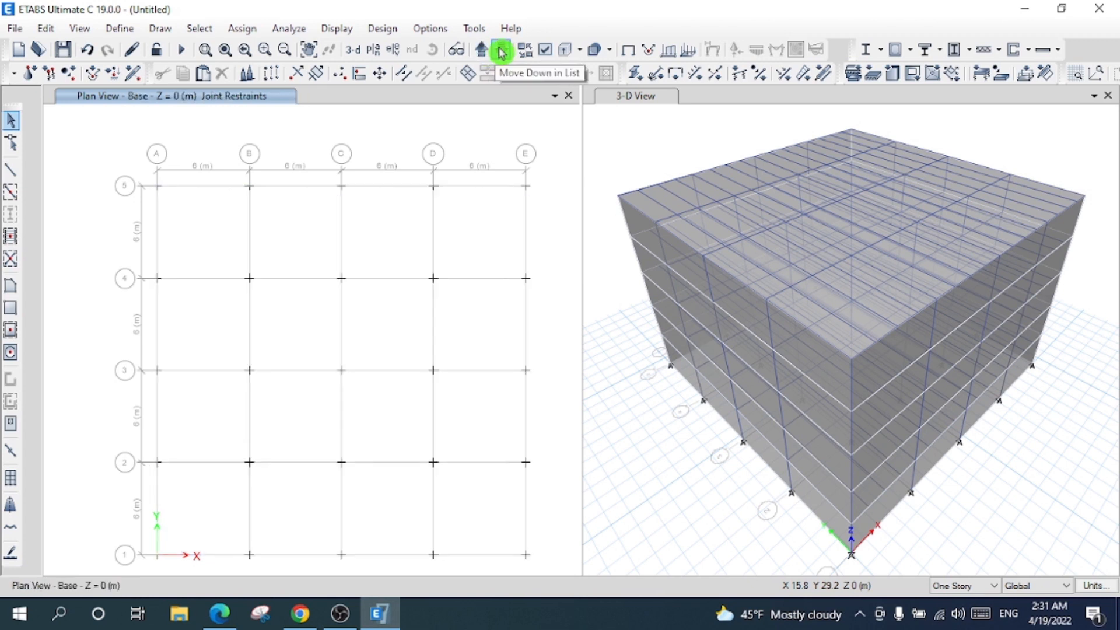
click(503, 52)
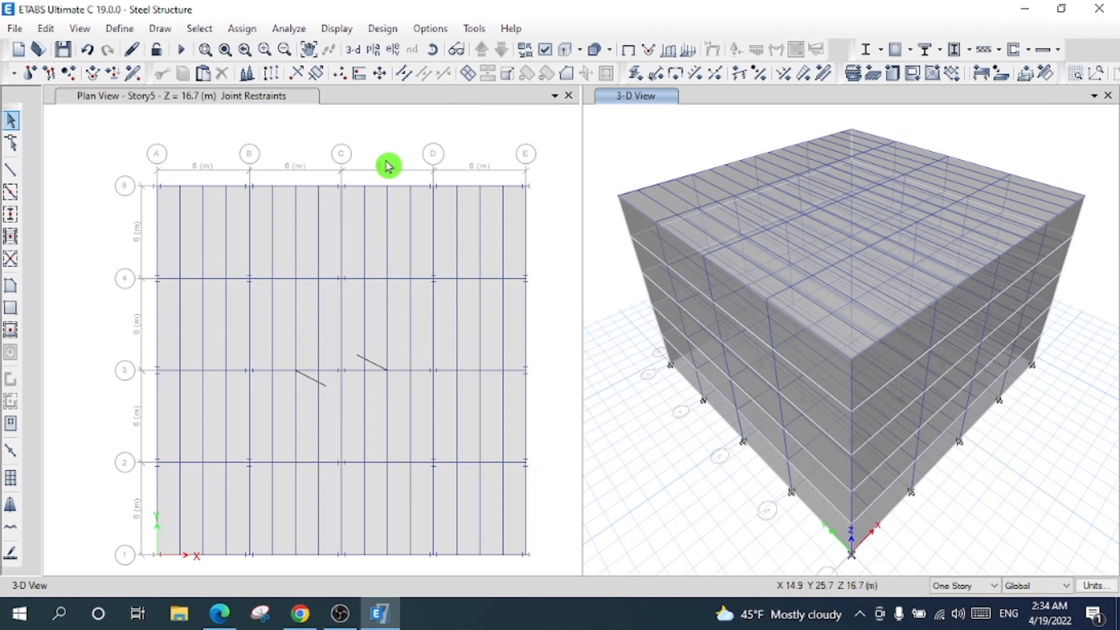
- Add a From File time history function using the KOBE_AMA000 record file
click(120, 28)
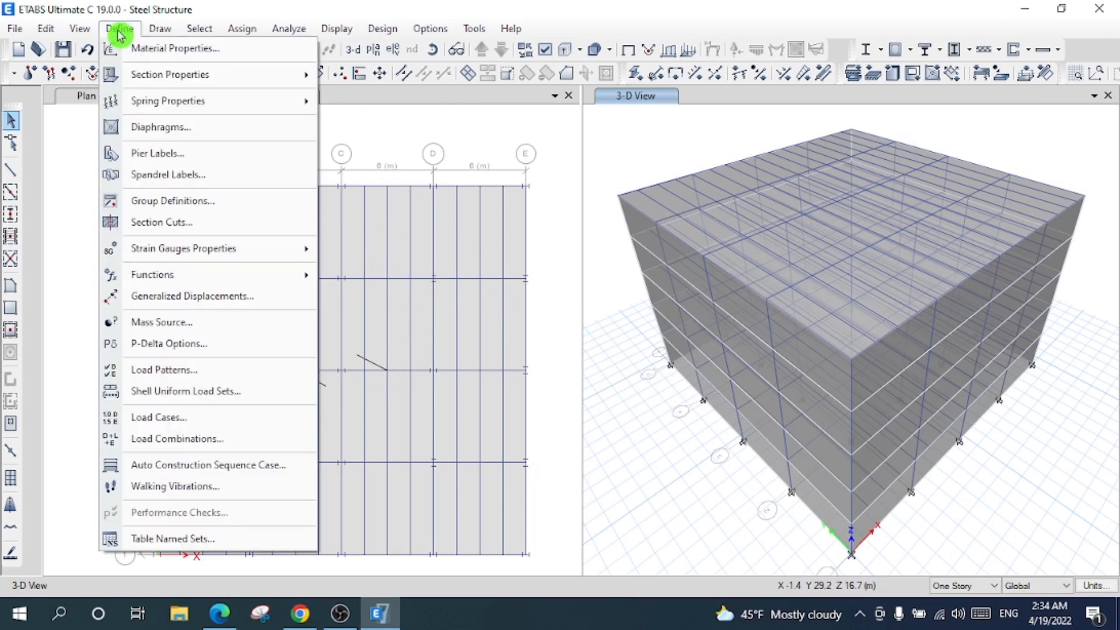
mouse_move(255, 286)
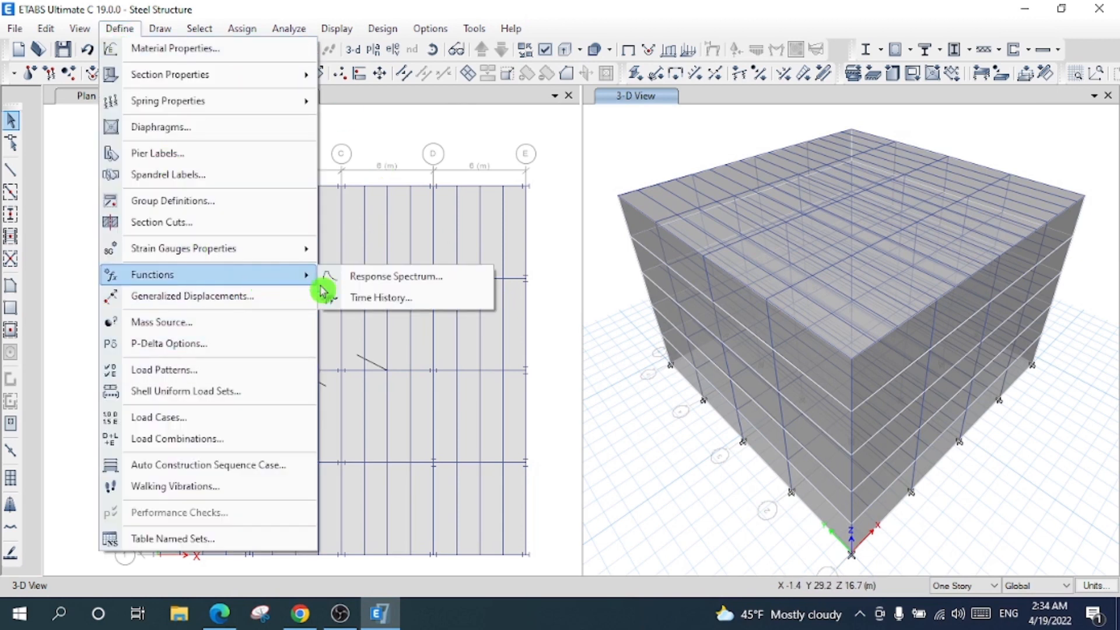
click(372, 298)
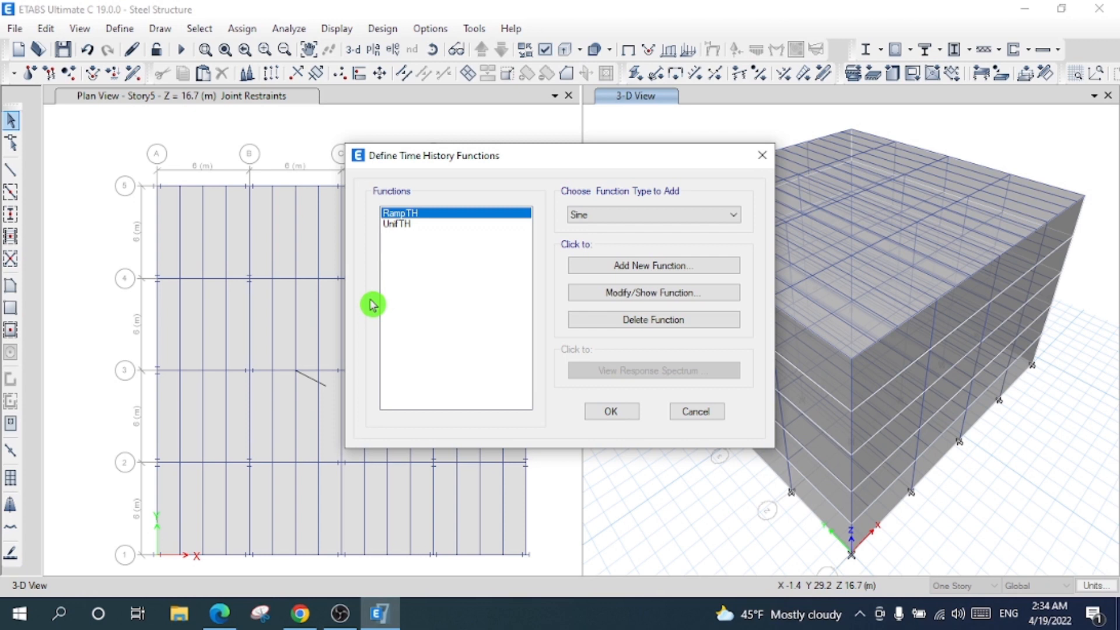
click(613, 216)
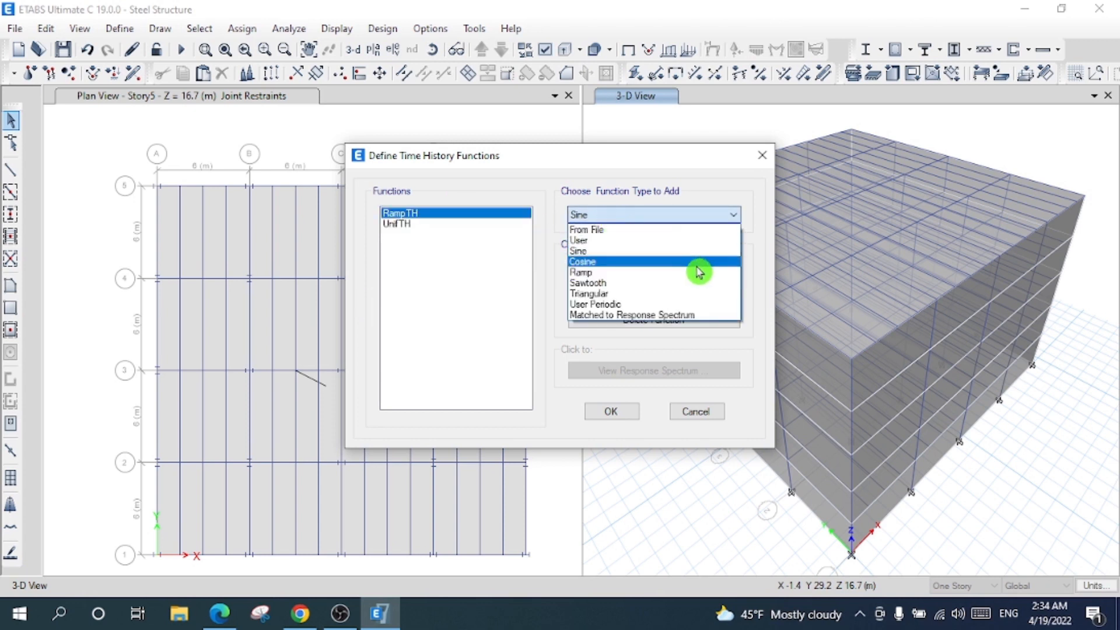
click(659, 232)
click(656, 266)
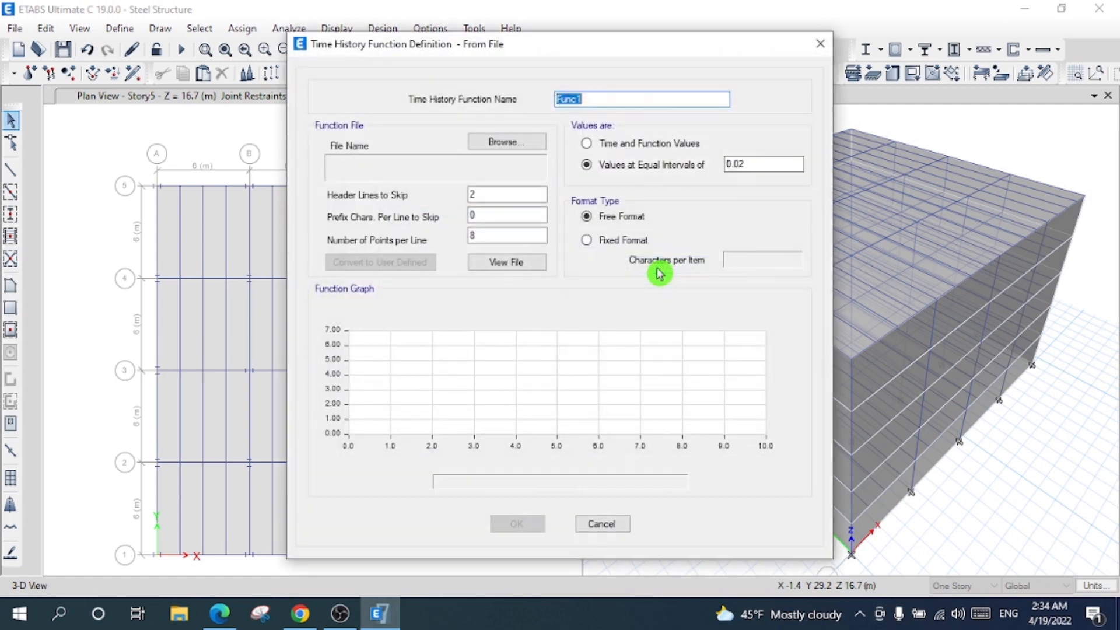
click(507, 141)
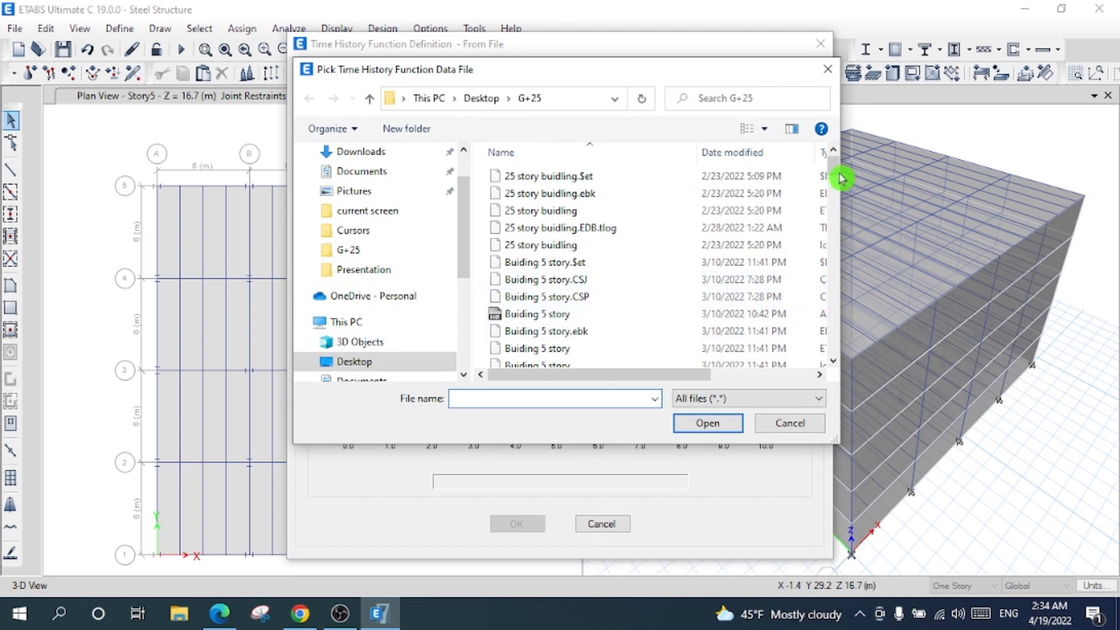
drag(838, 170, 838, 235)
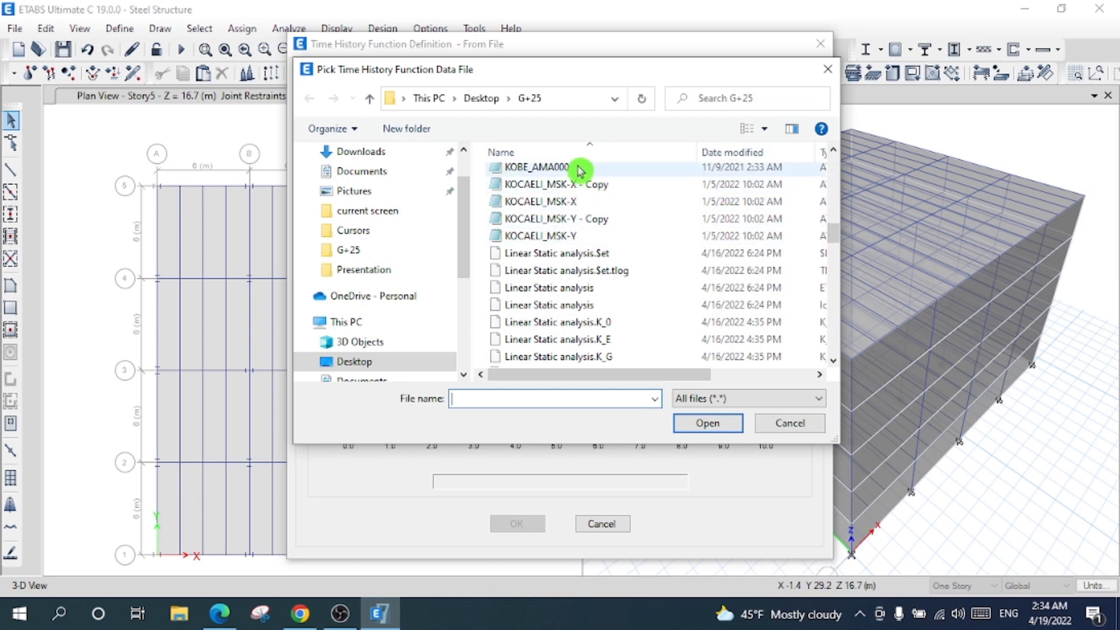
click(560, 167)
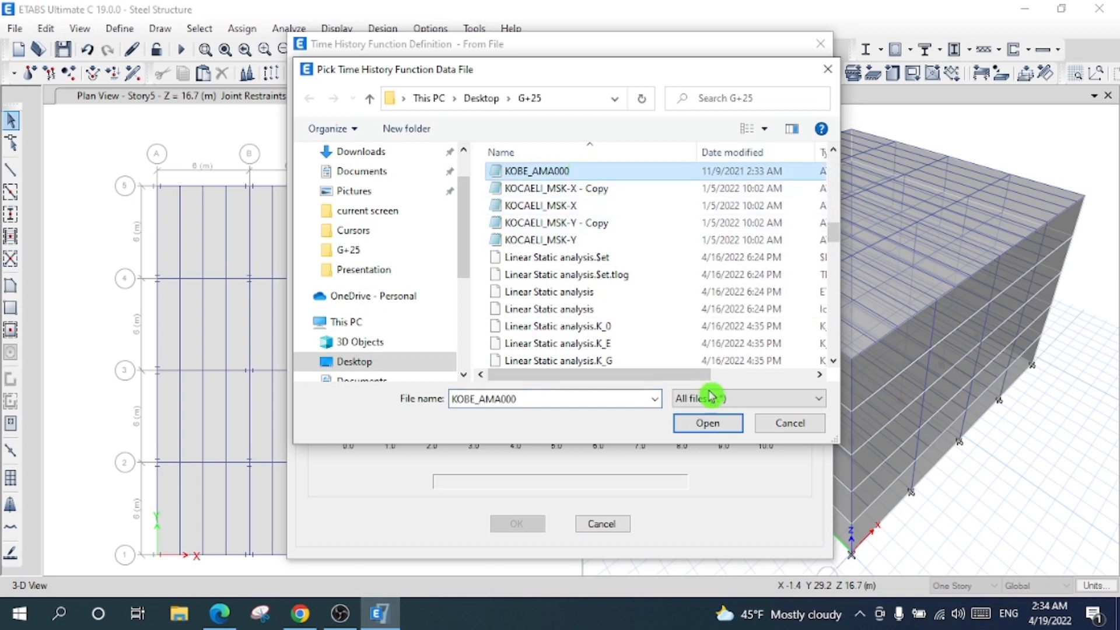
click(710, 427)
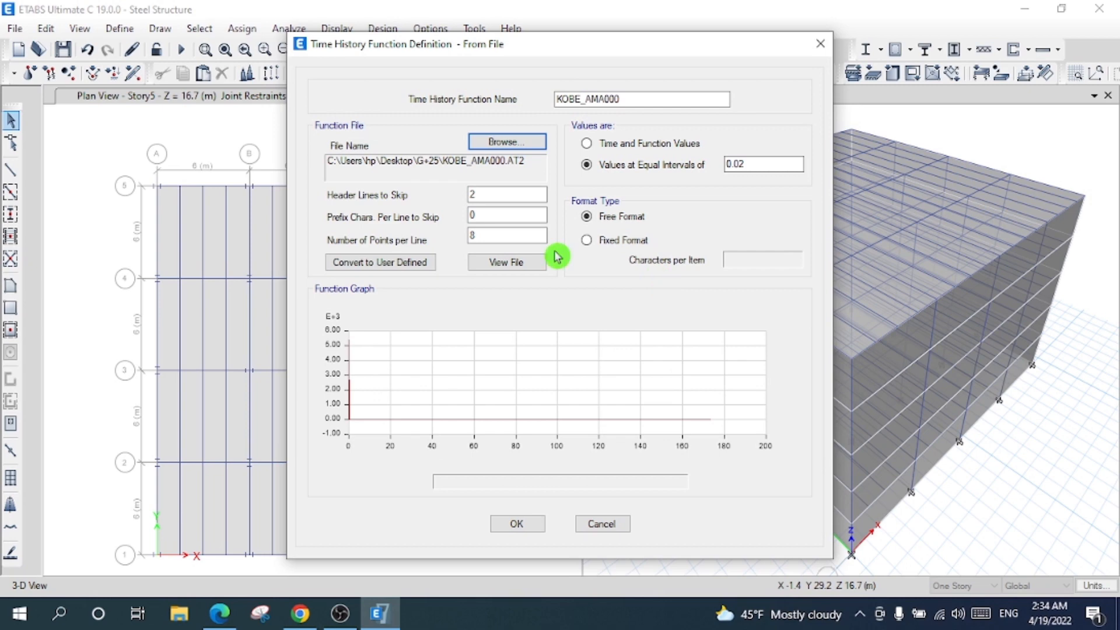
- Inspect the record file and set 4 header lines with 5 points per line
click(515, 264)
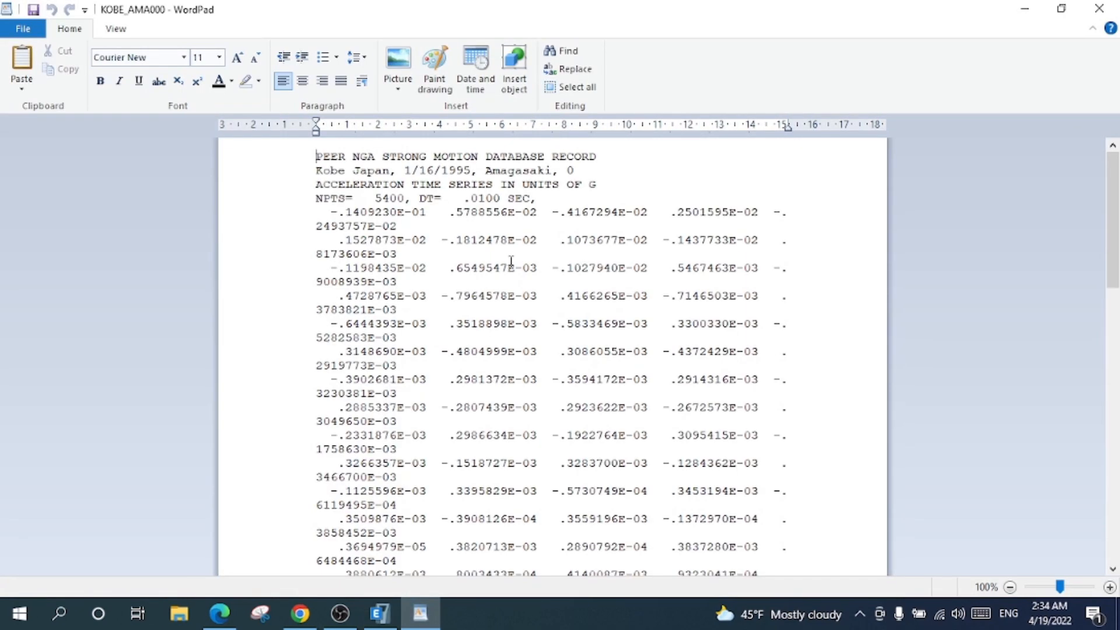
click(379, 613)
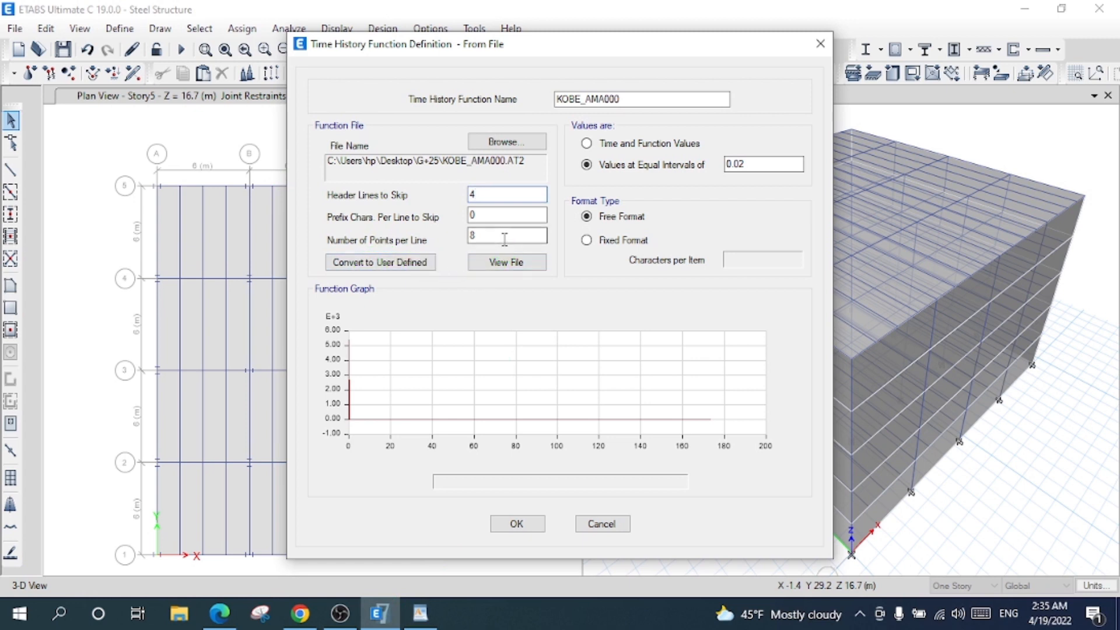
text(4)
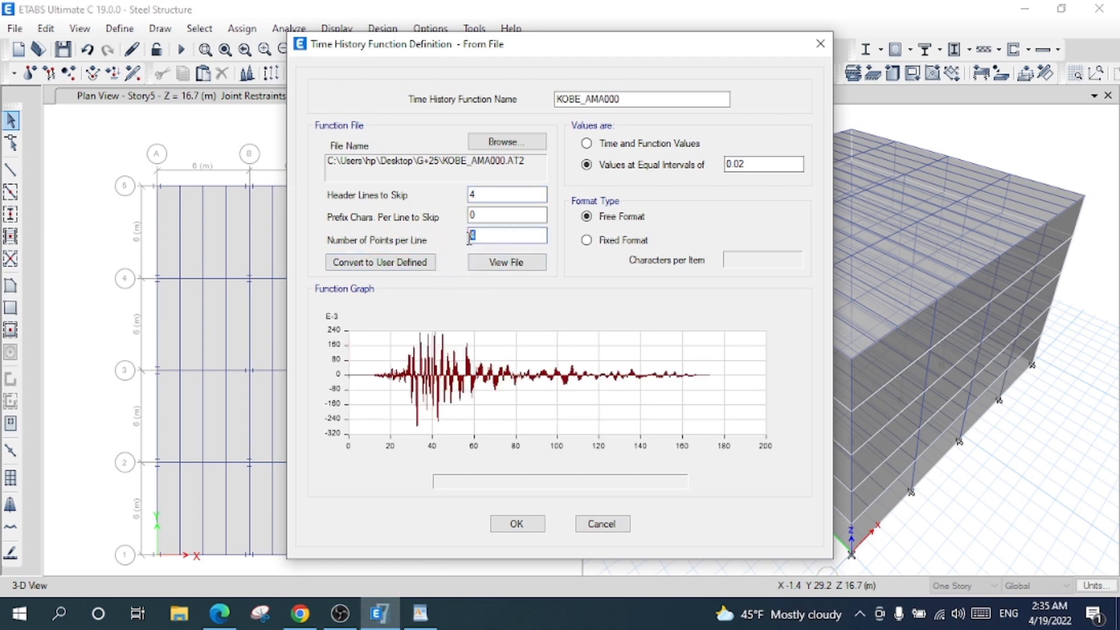
click(509, 216)
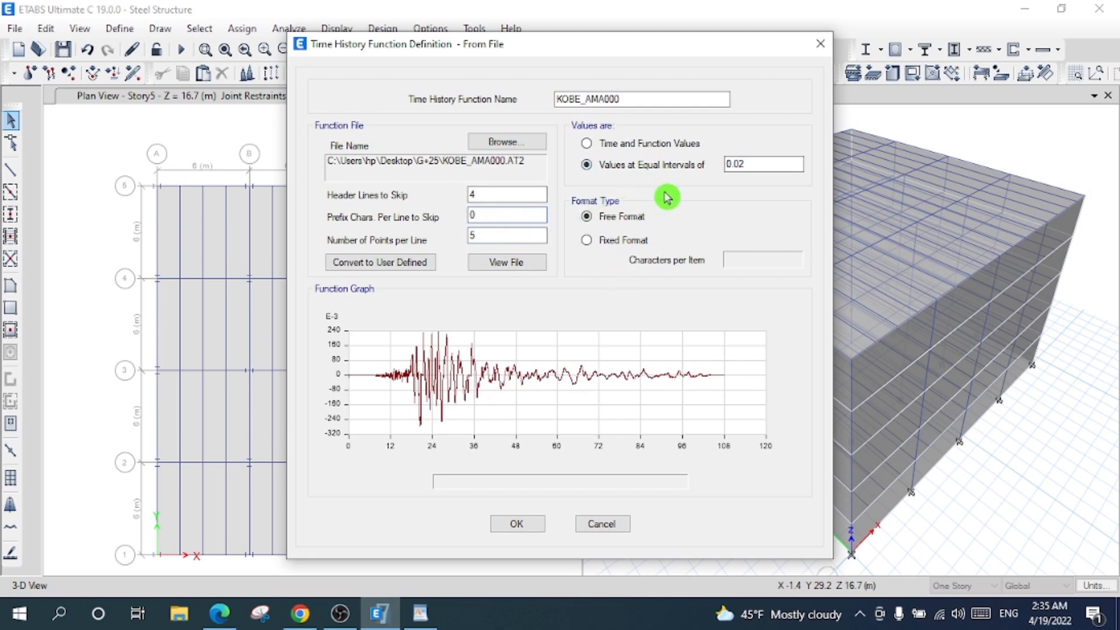
- Set the time interval to 0.0100, name the function KOBE_Japan EQ, and save it
click(421, 612)
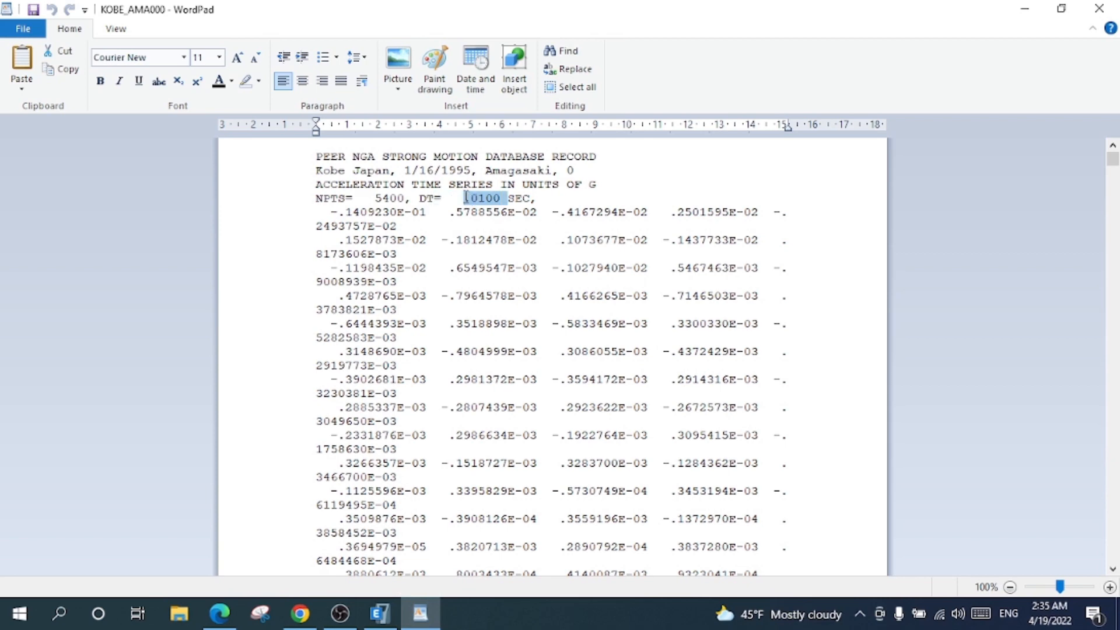
click(420, 613)
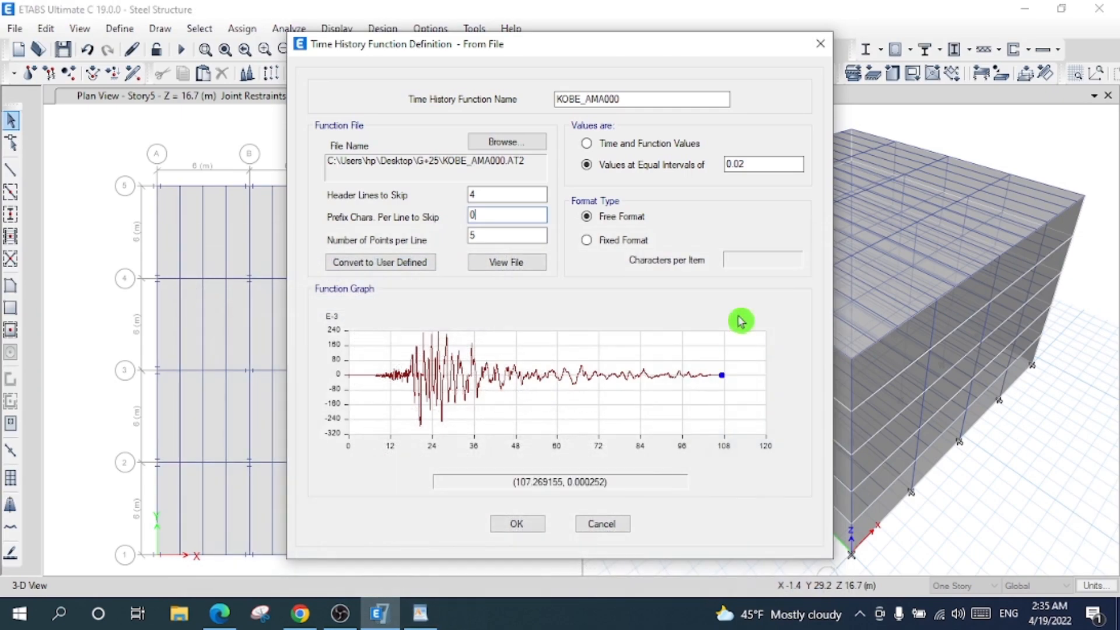
text(.0100)
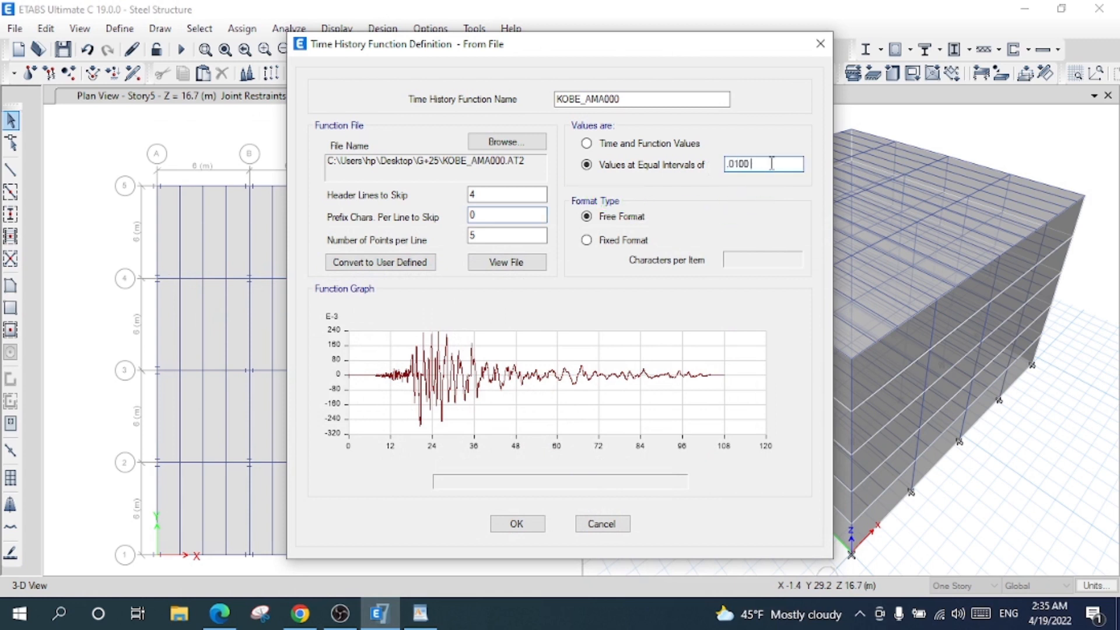
click(647, 96)
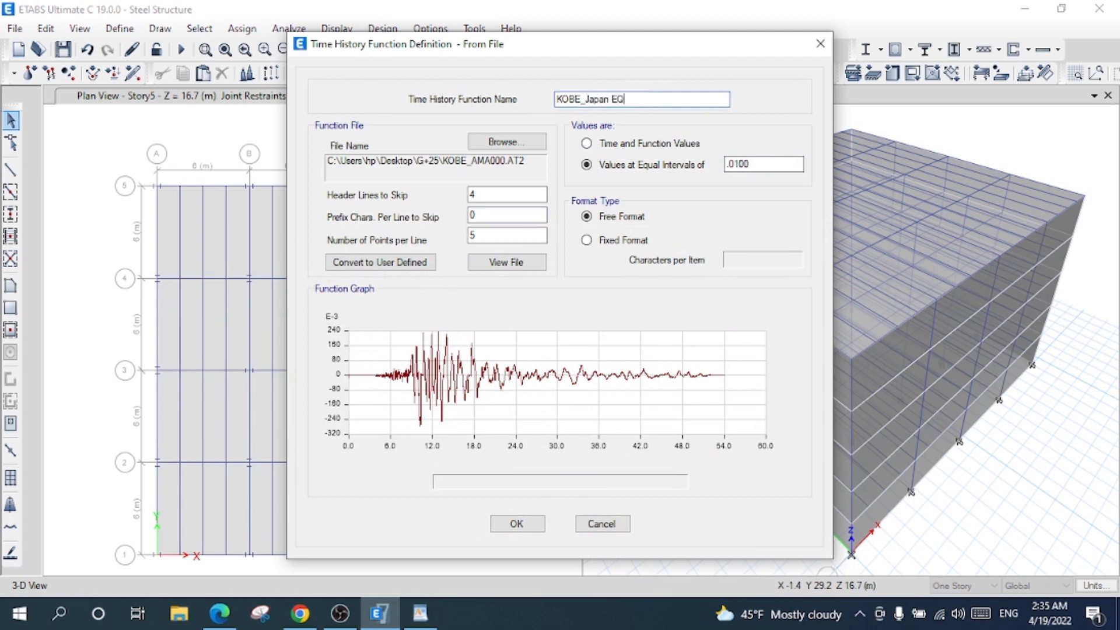
click(517, 524)
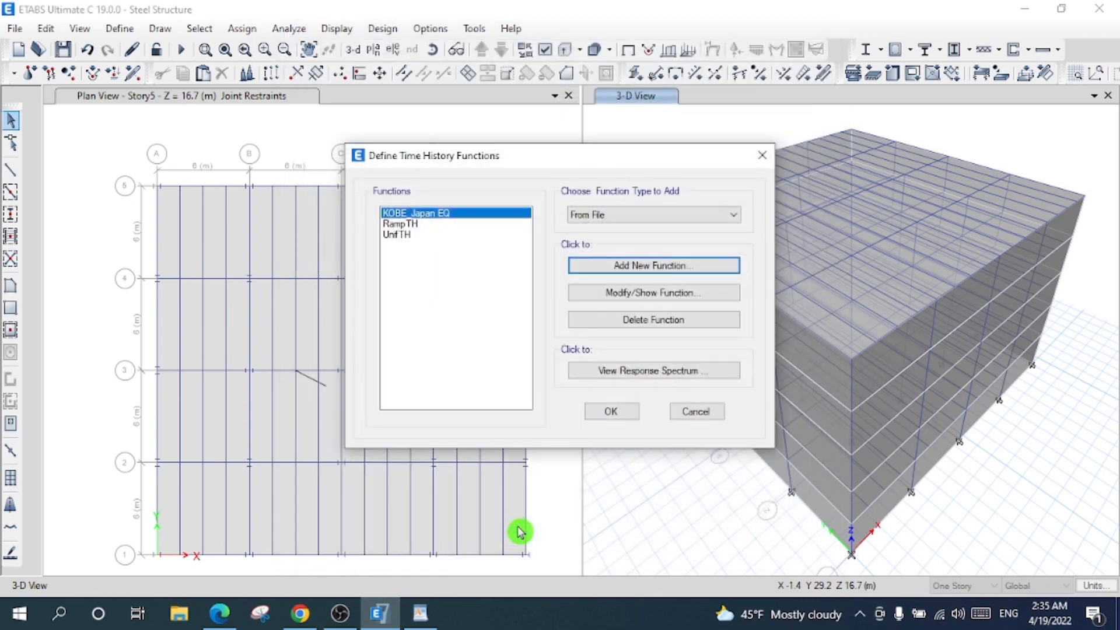
- Delete the default RampTH and UnifTH functions and confirm the list with OK
click(449, 225)
click(449, 234)
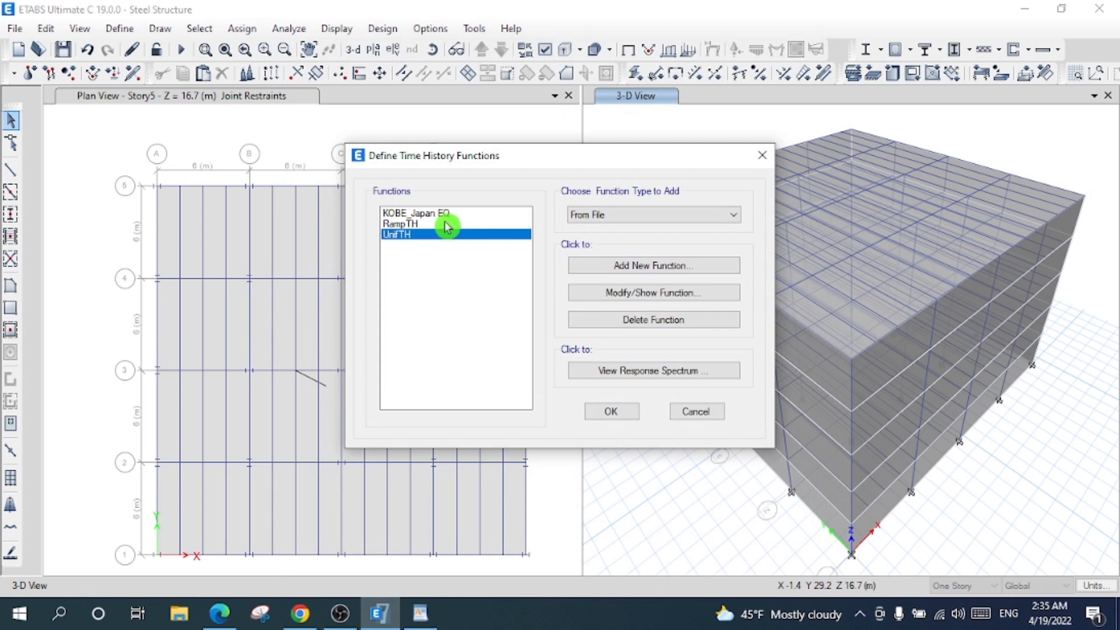
click(451, 214)
click(448, 226)
click(441, 235)
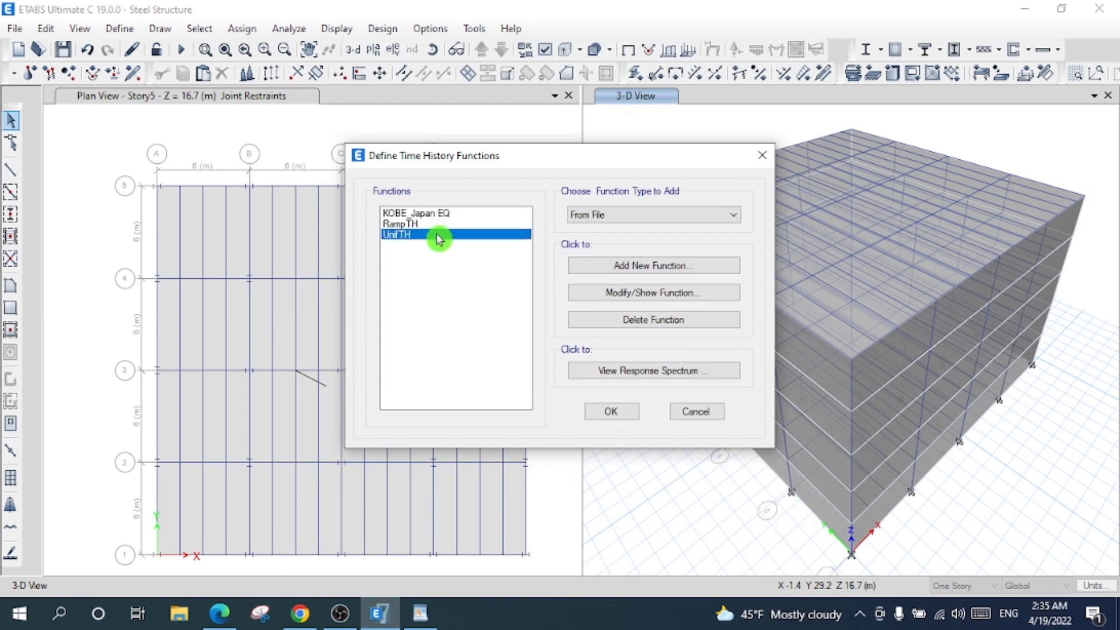
click(446, 225)
click(576, 319)
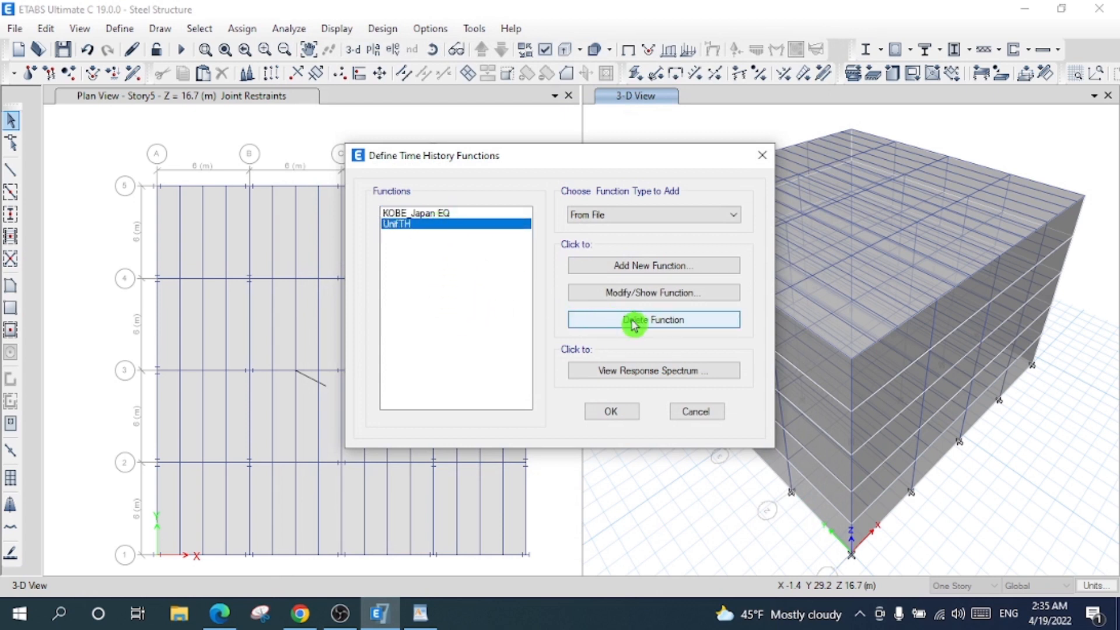
click(597, 319)
click(611, 411)
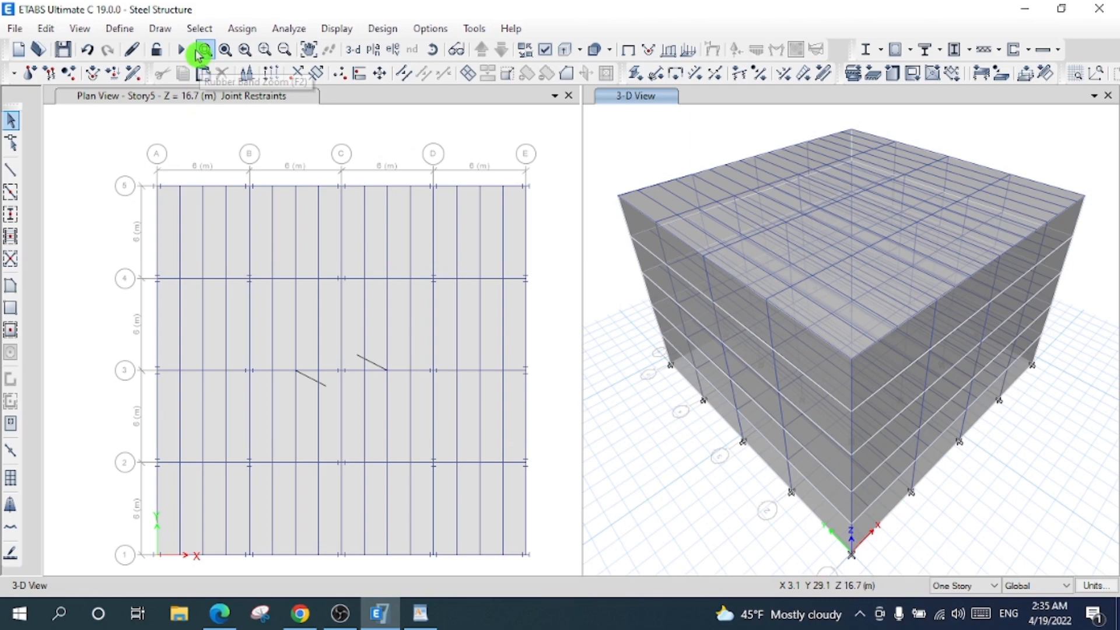
- Run the analysis and dismiss the Analysis Messages warnings
click(181, 51)
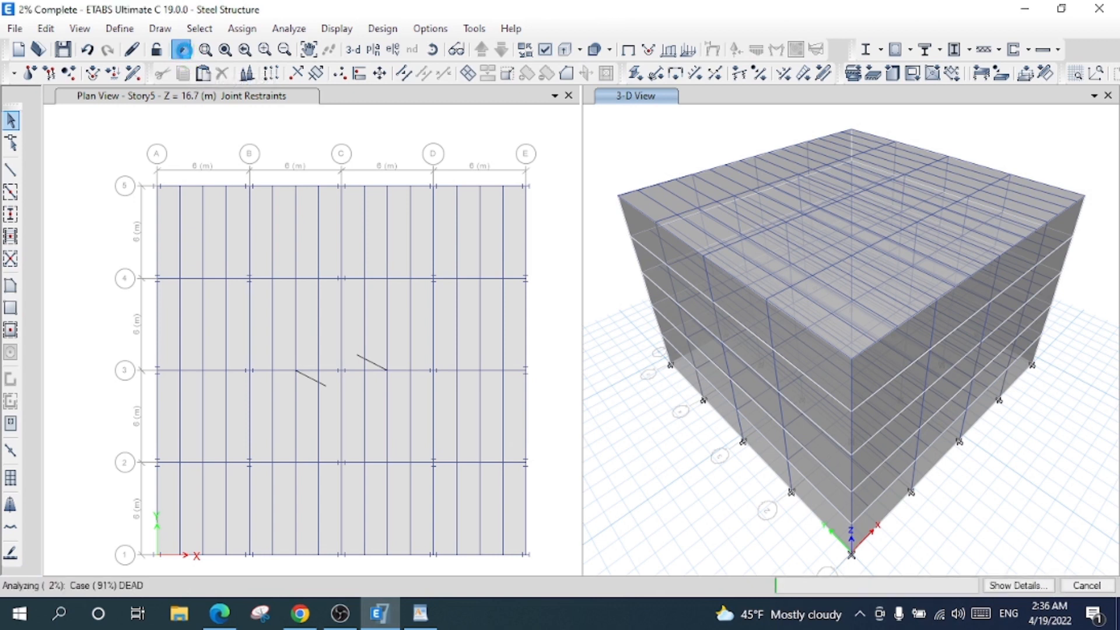
click(185, 52)
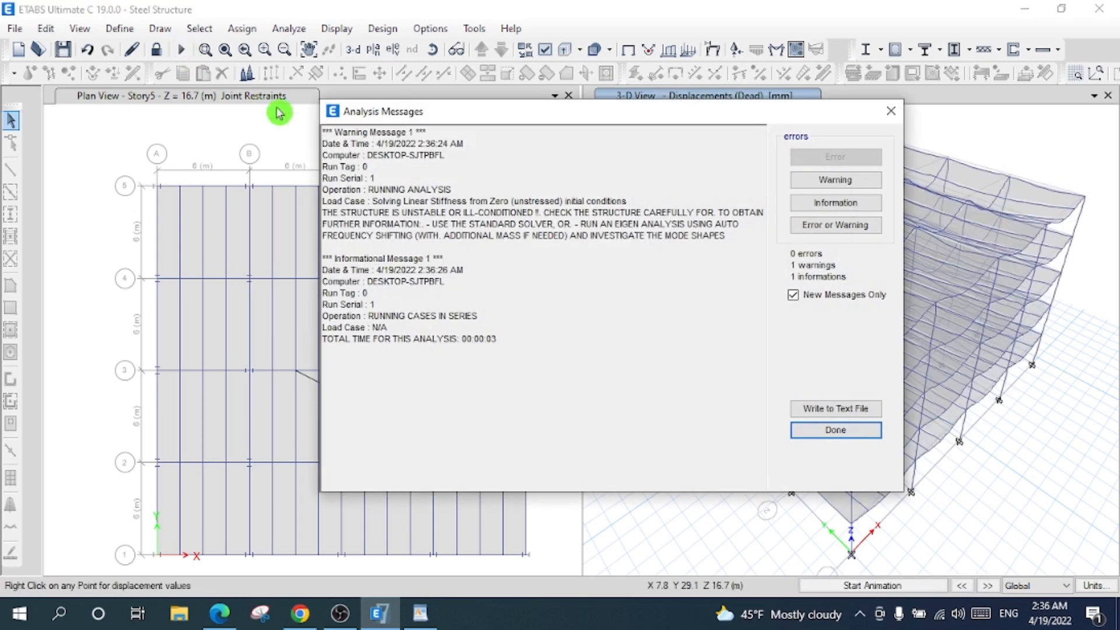
click(840, 432)
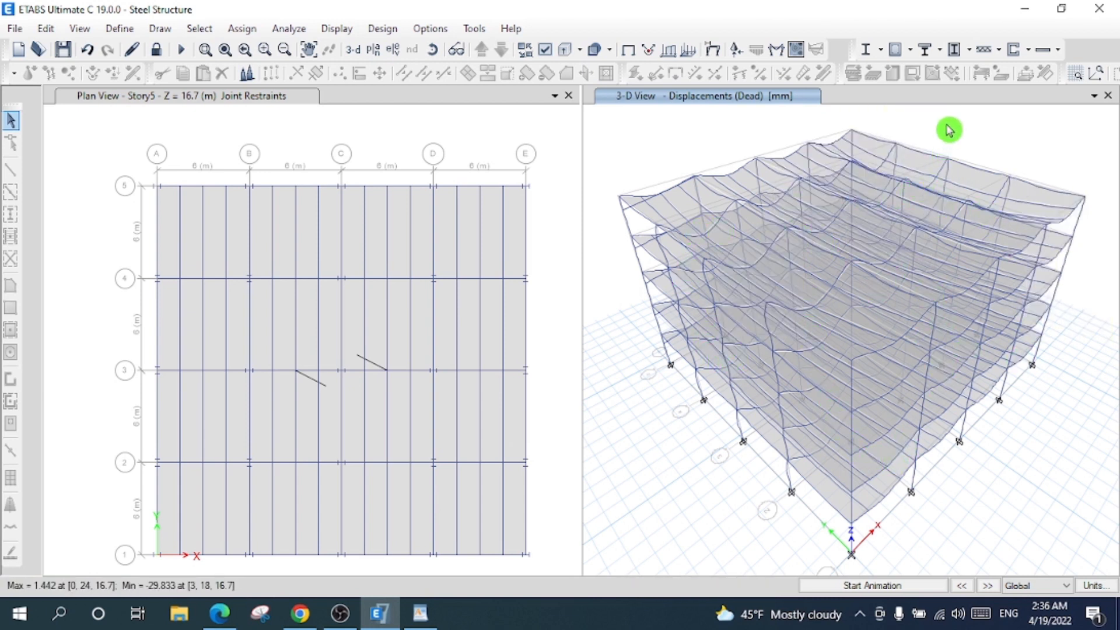
- Open the Steel Frame Design options dropdown
click(882, 53)
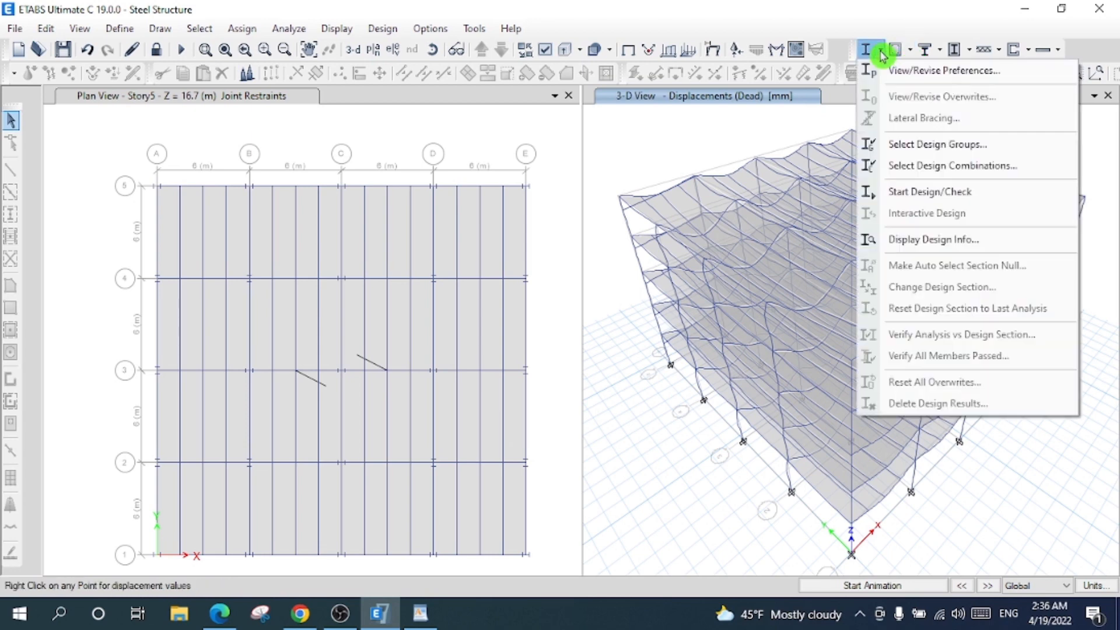
click(882, 53)
click(885, 51)
- Confirm AISC 360-16 design code and SMF framing in the steel design preferences
click(860, 70)
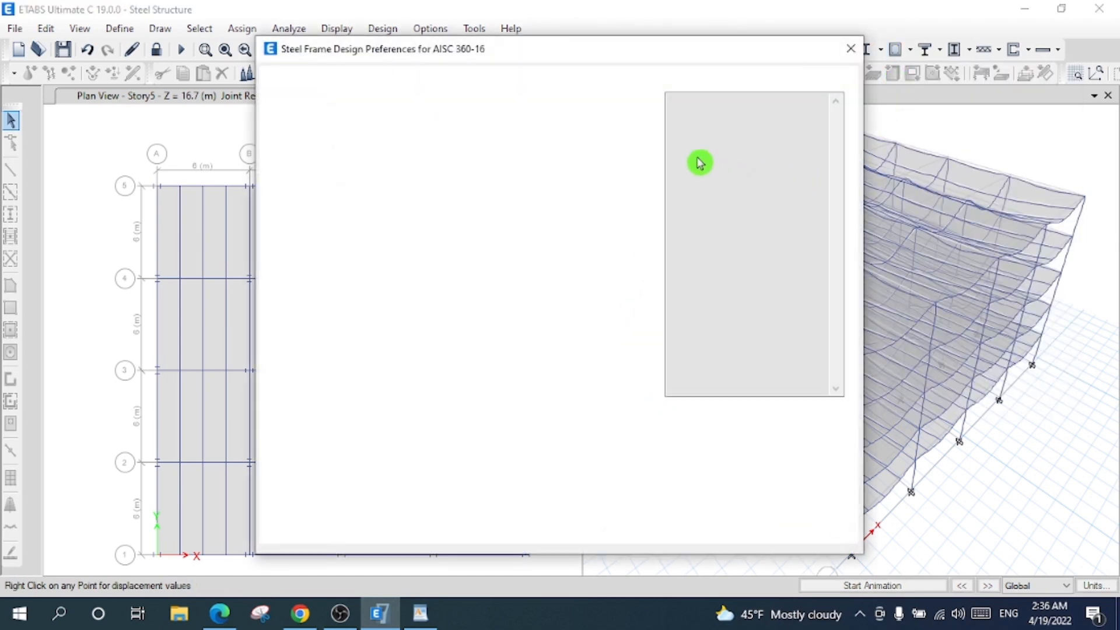
click(547, 123)
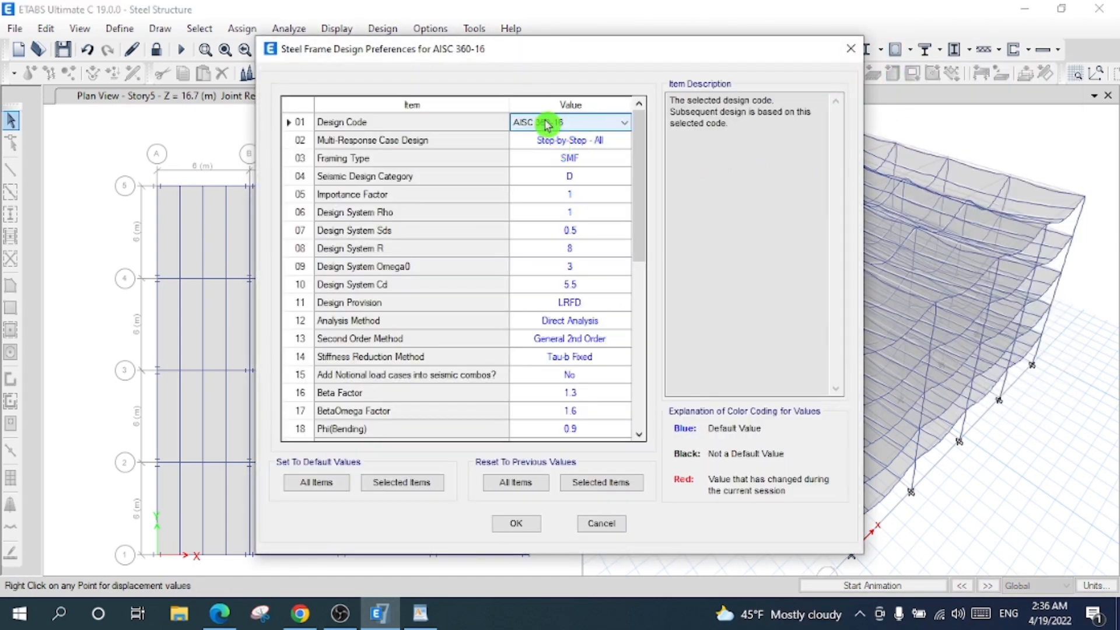
click(551, 140)
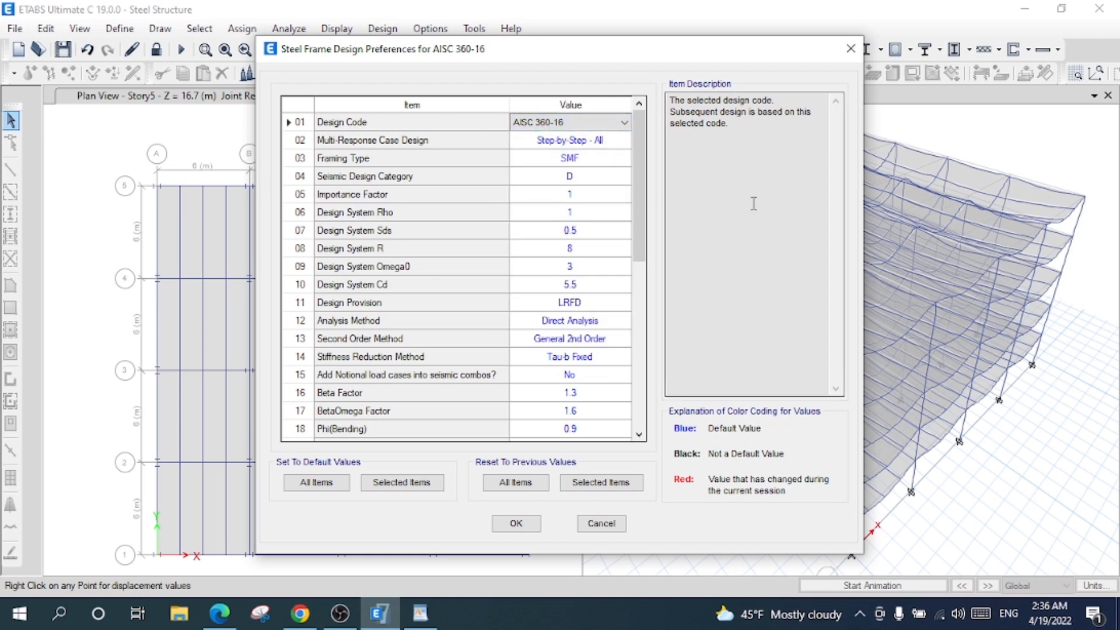
click(596, 163)
click(596, 163)
click(596, 163)
click(514, 524)
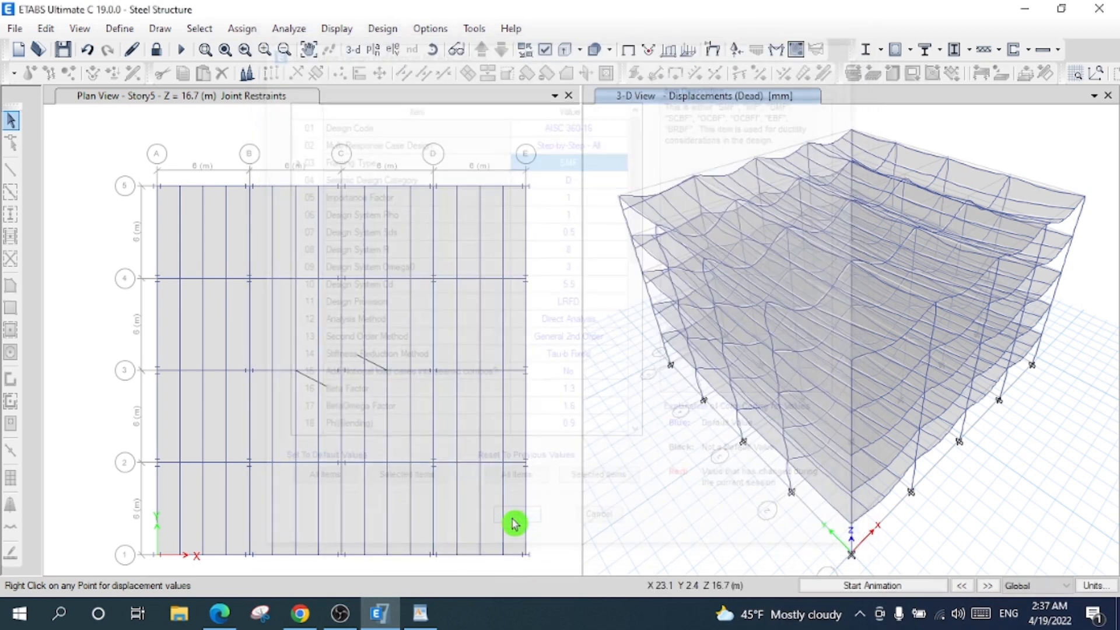
- Run Steel Frame Design Start Design/Check from the Design menu
click(881, 52)
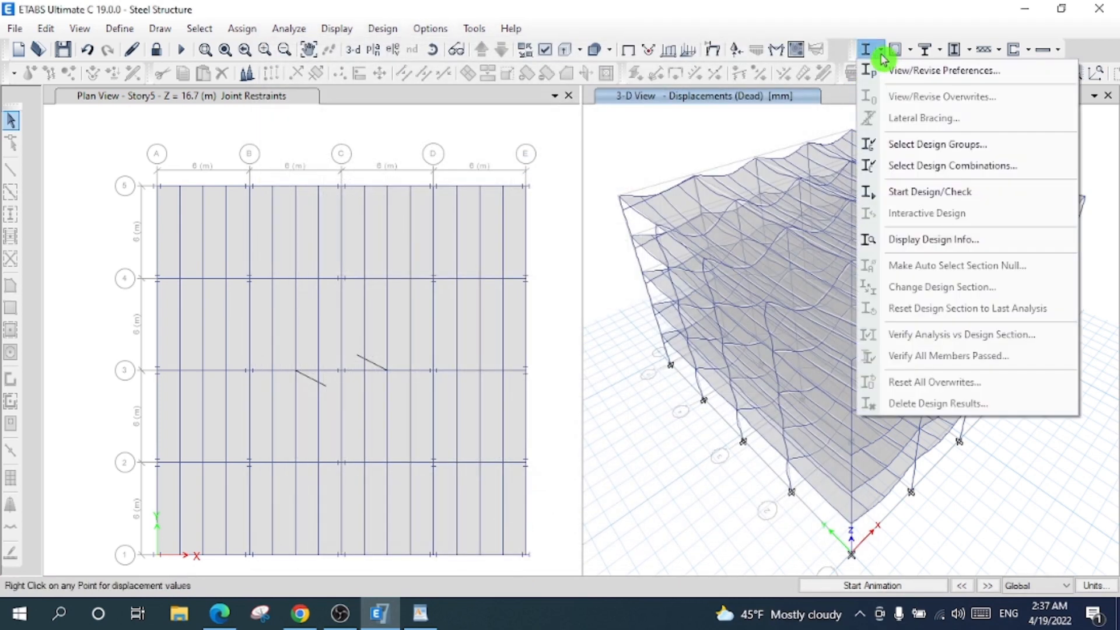
click(948, 201)
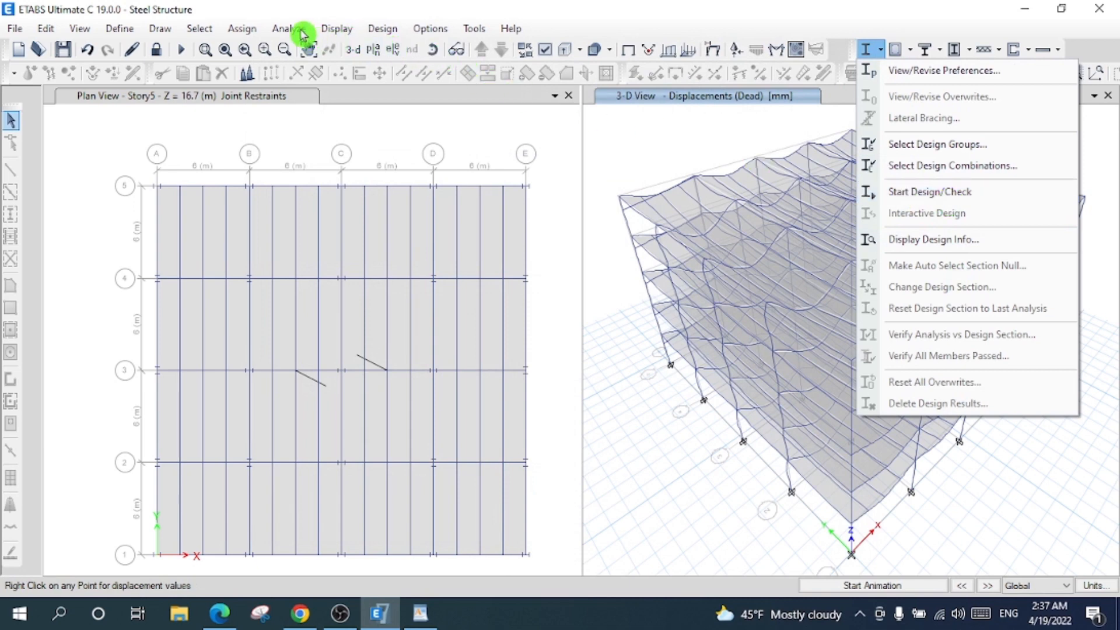
click(392, 35)
click(388, 30)
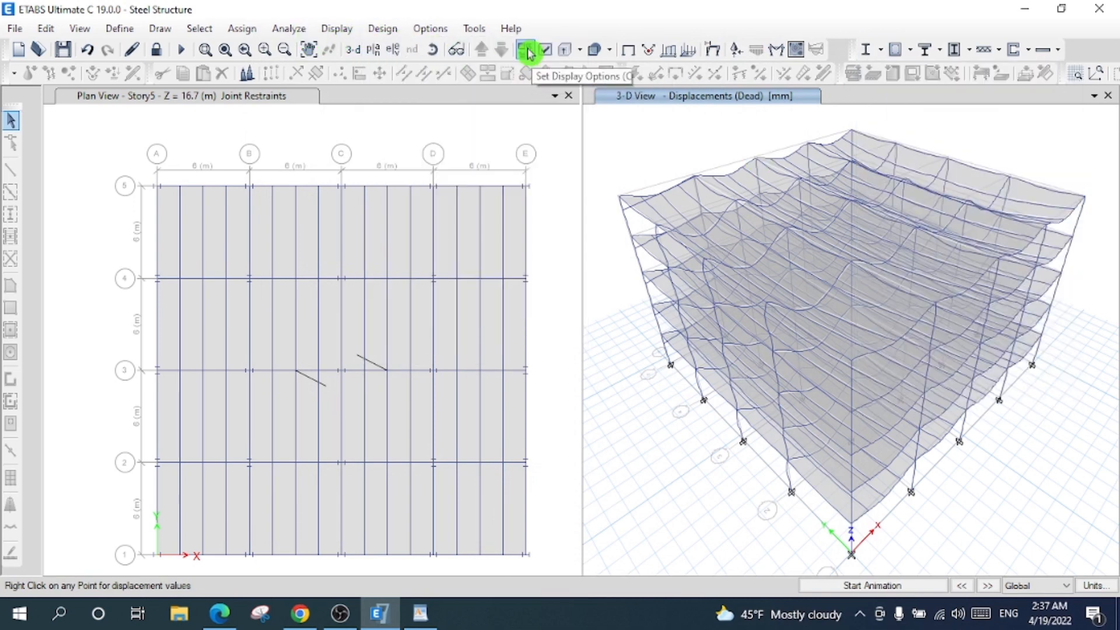
click(394, 33)
click(385, 29)
click(385, 29)
mouse_move(545, 53)
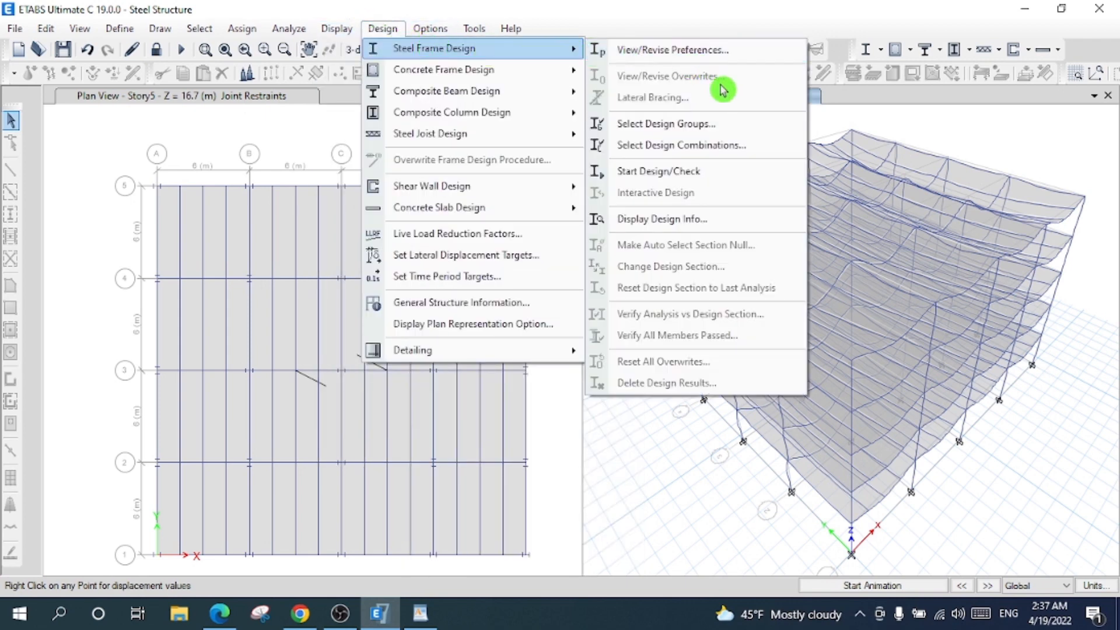
click(722, 177)
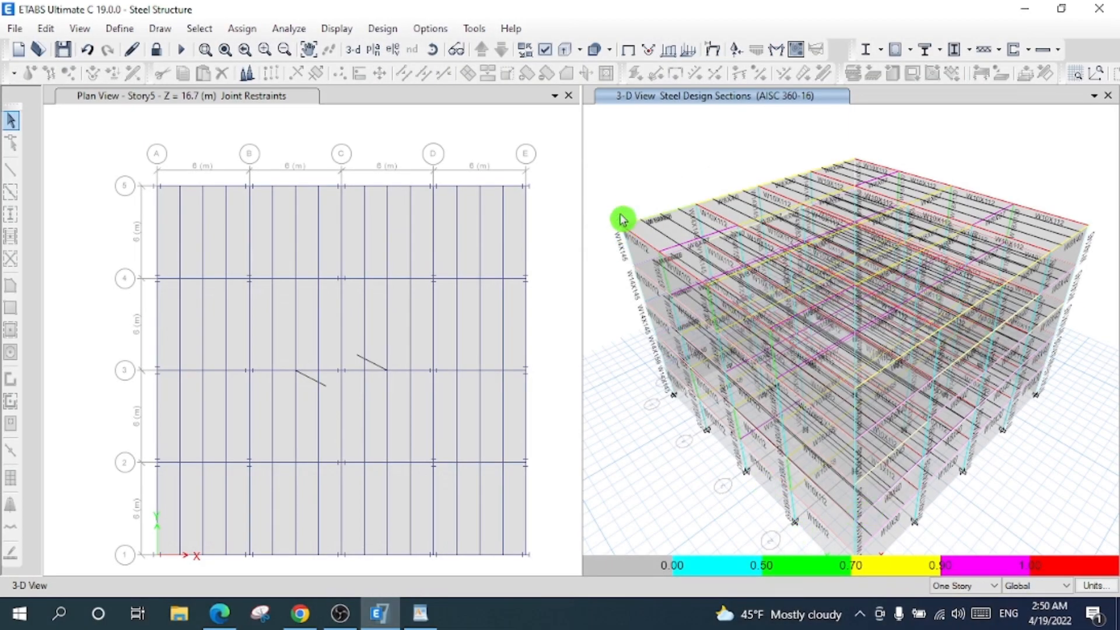
- Close the Plan View window so the 3-D view fills the screen
click(570, 98)
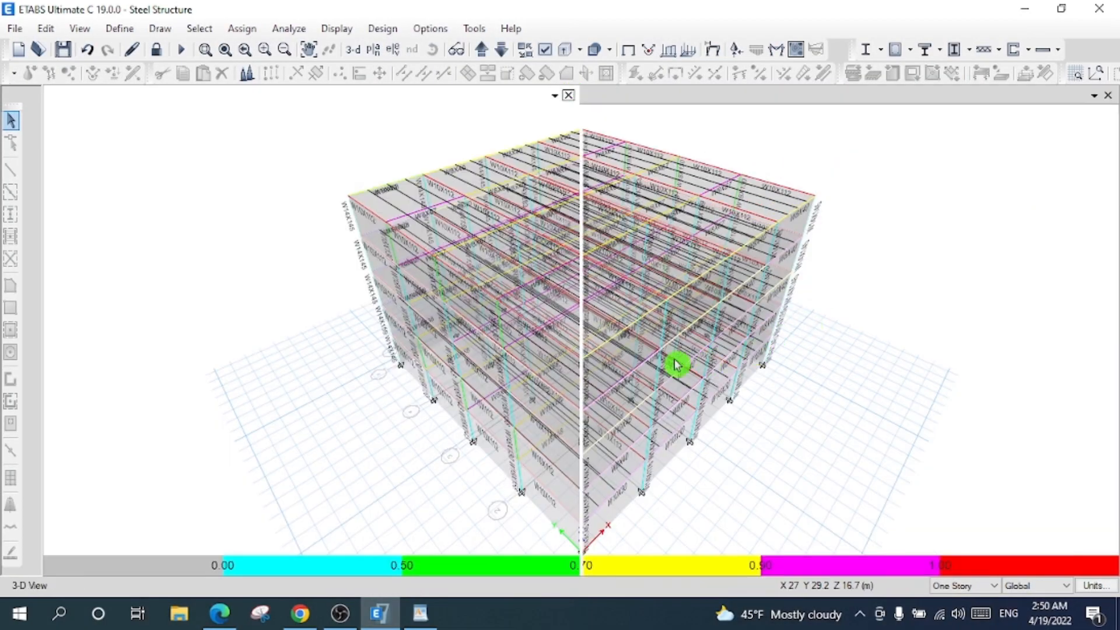
scroll(624, 302, up, 5)
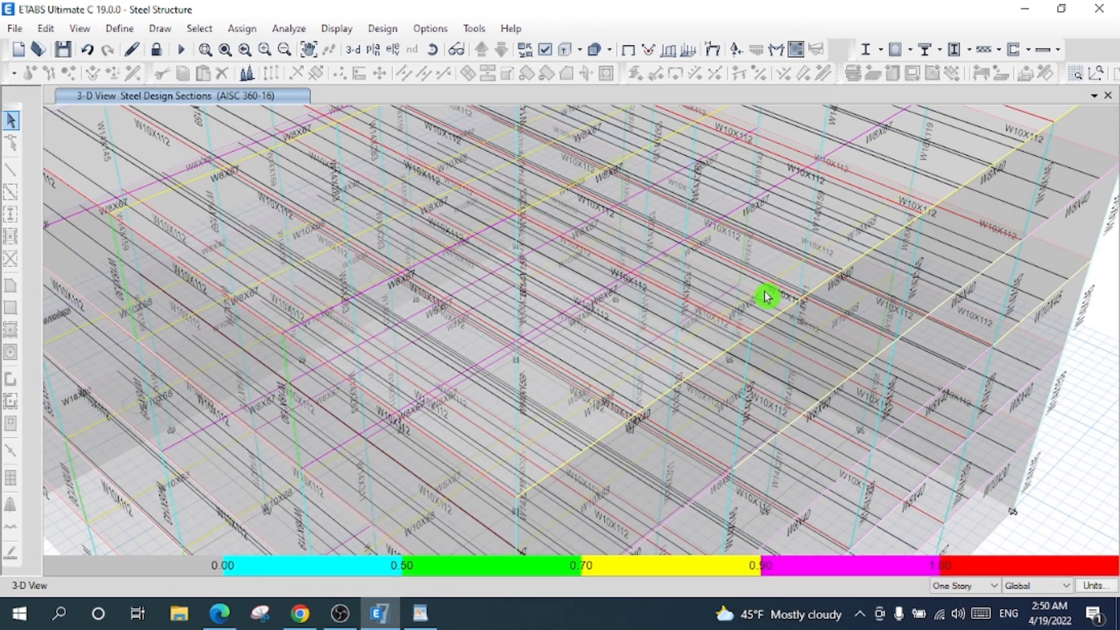
click(393, 49)
click(746, 95)
- Show the Story5 plan, pan to the full grid, and inspect a beam's stress check
click(375, 49)
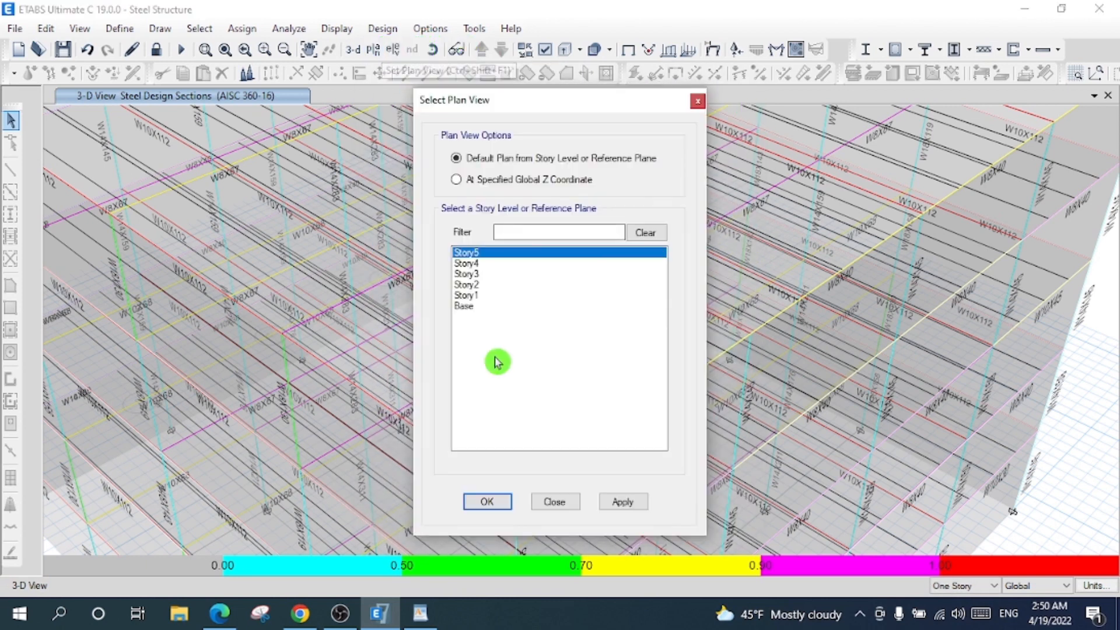
click(488, 502)
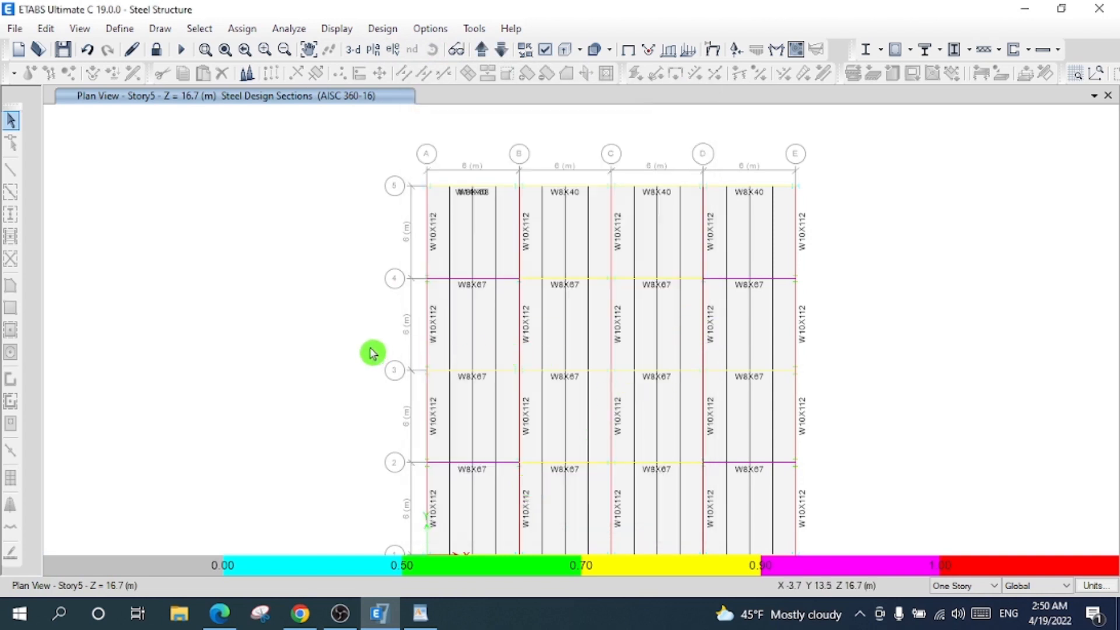
click(308, 49)
drag(364, 395, 357, 367)
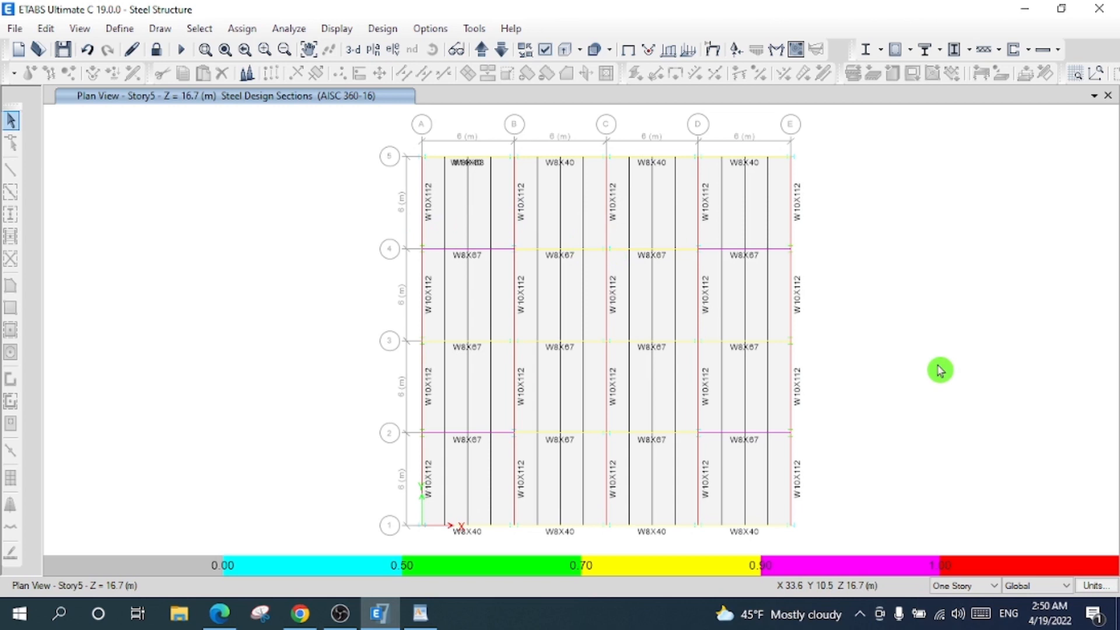
right_click(608, 214)
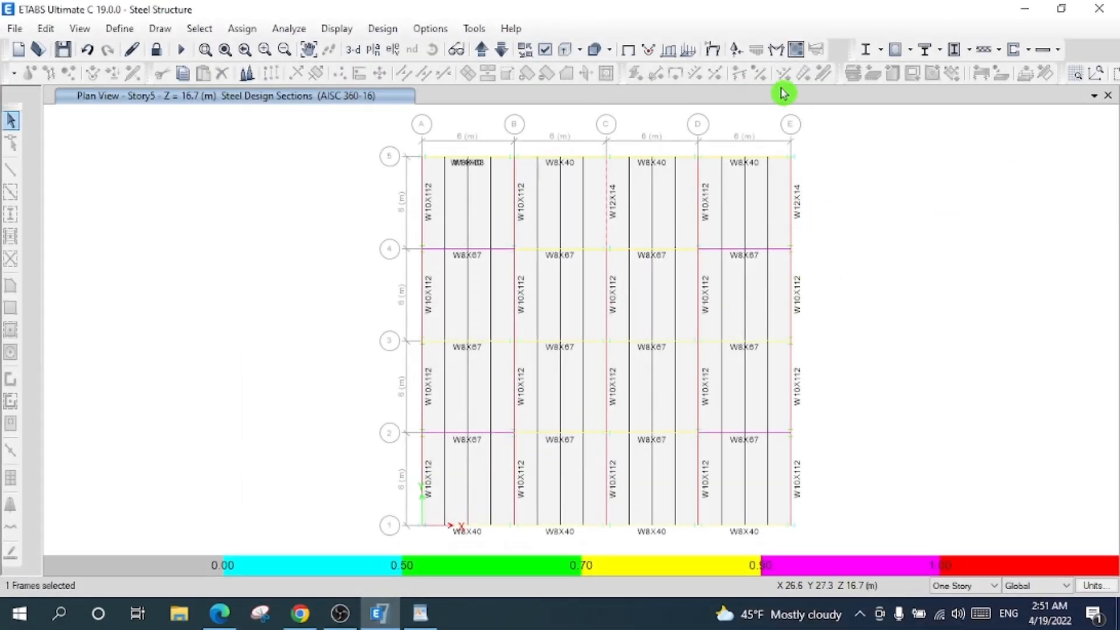
click(881, 52)
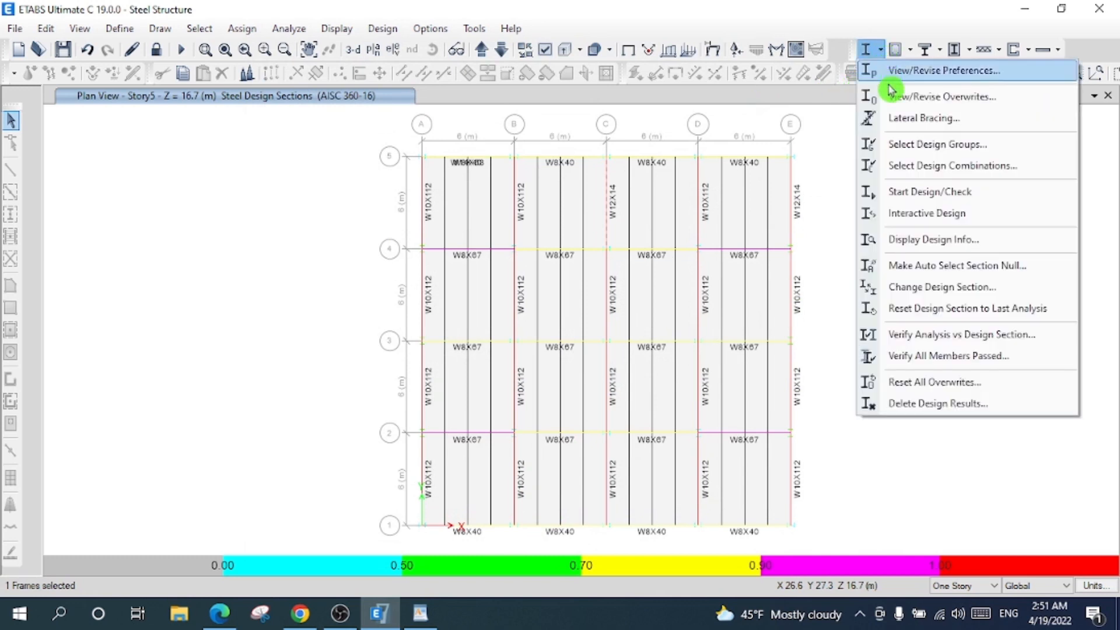
- Select the 100 failing frames via Verify All Members Passed and overwrite their design section
click(944, 357)
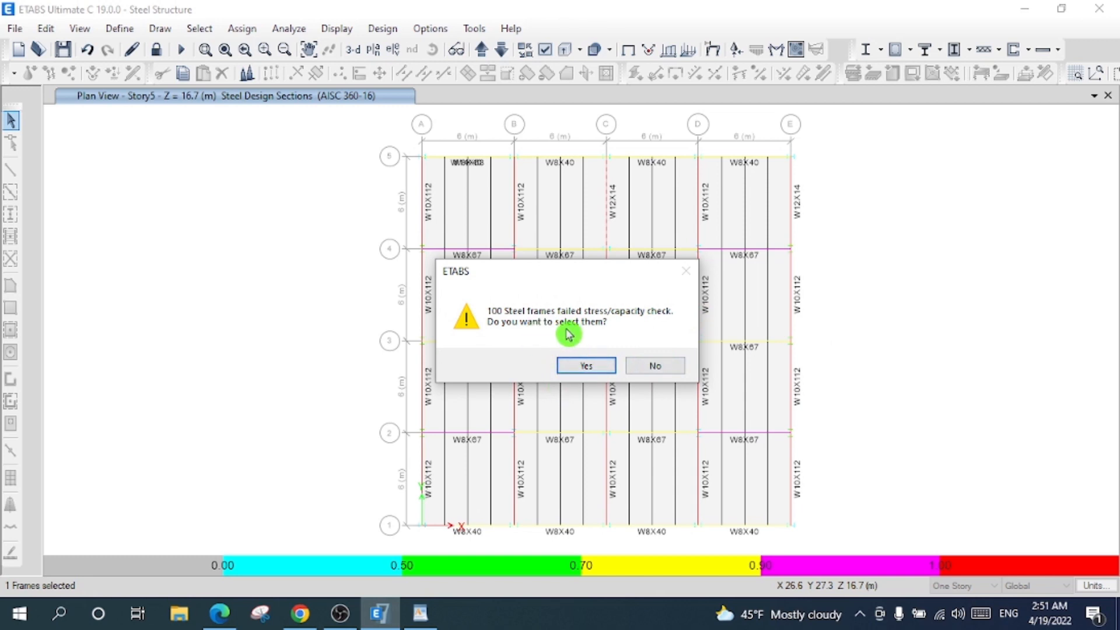
click(587, 368)
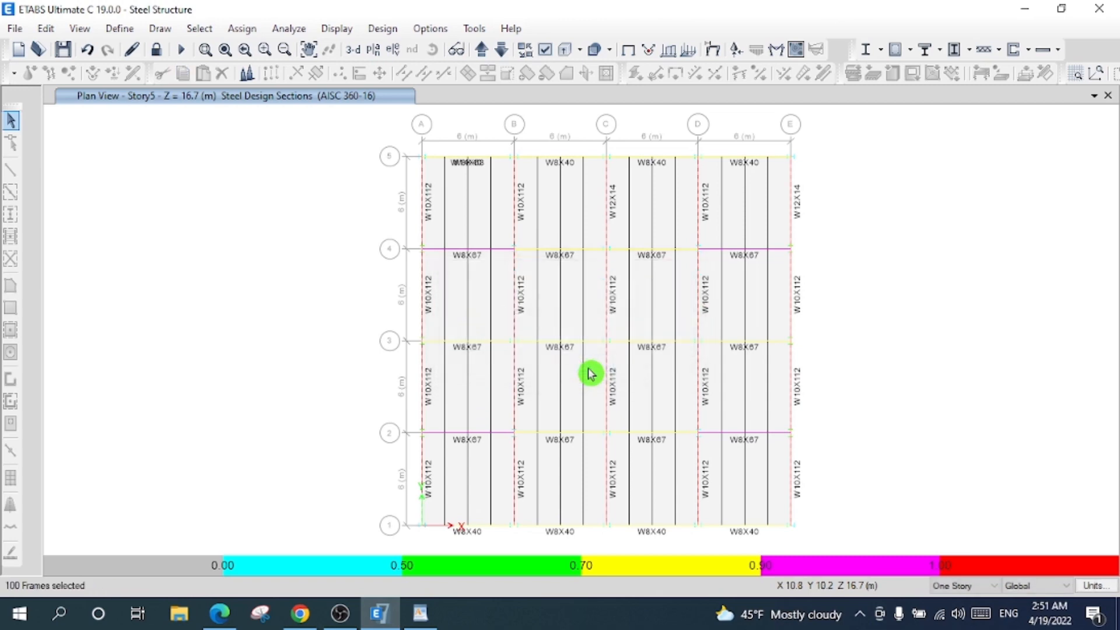
right_click(698, 390)
click(501, 442)
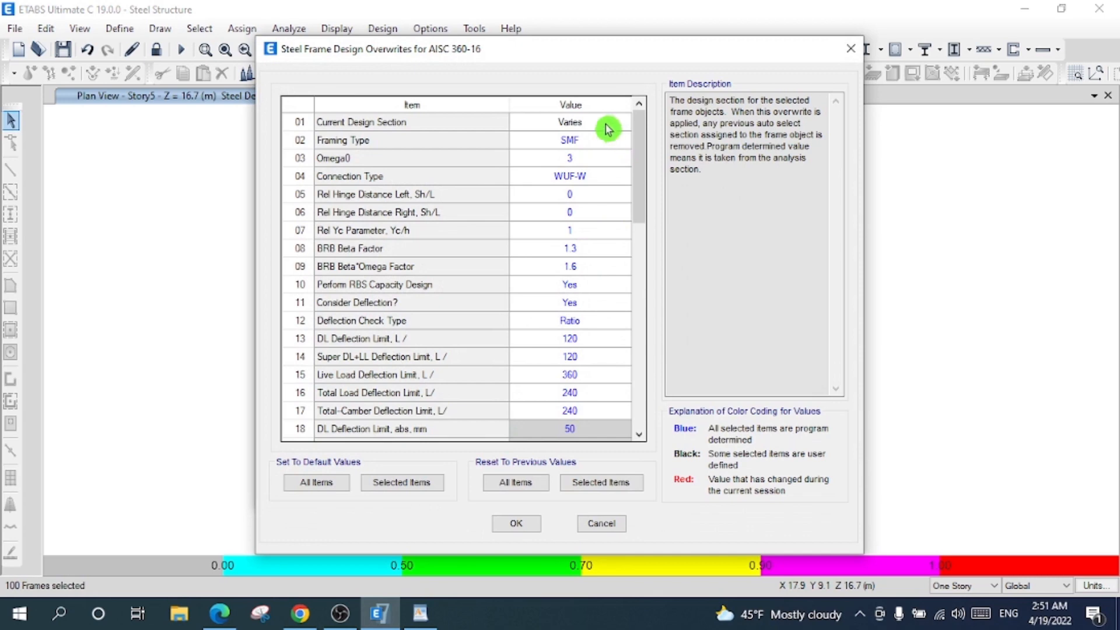
click(605, 123)
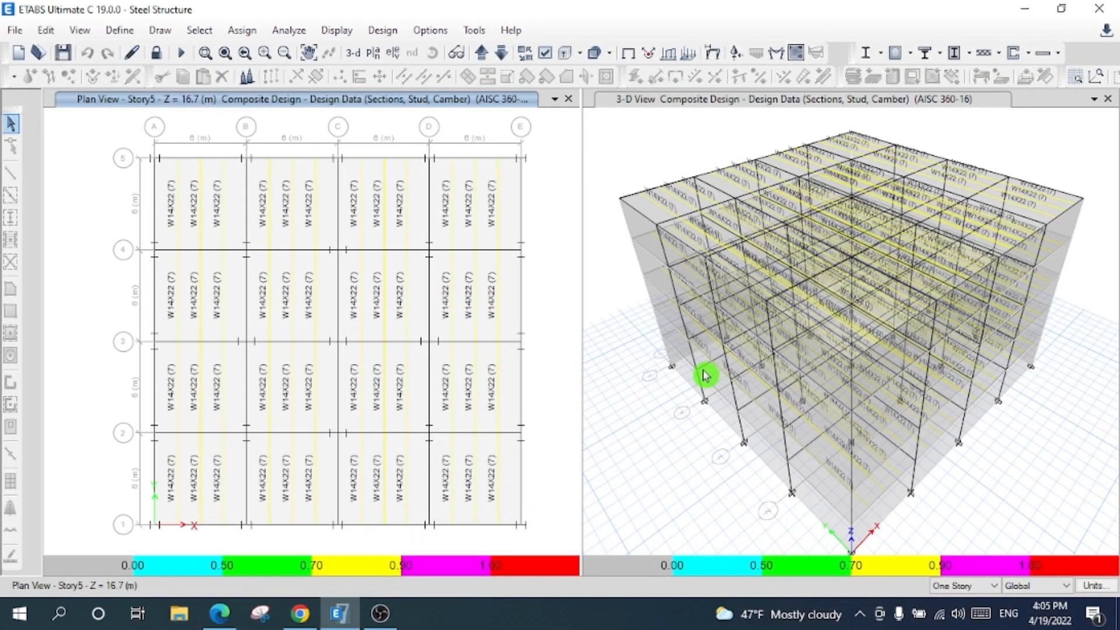
- Rotate the 3-D view to a lower front angle and display the EQ X displaced shape
click(626, 127)
click(433, 52)
drag(1083, 343, 1019, 329)
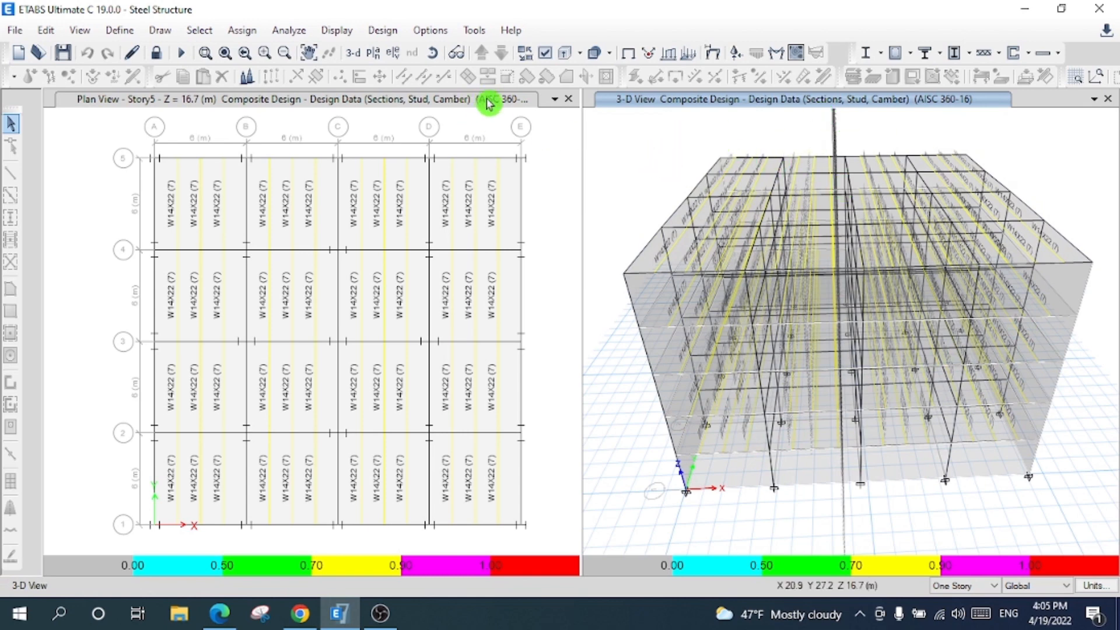
click(714, 54)
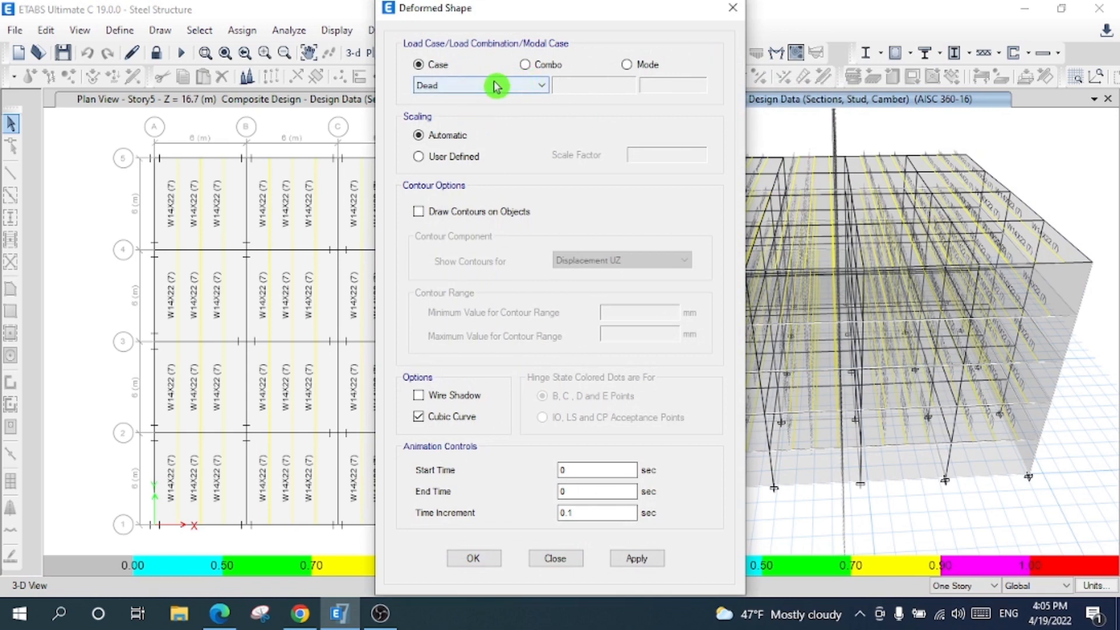
drag(488, 11, 351, 25)
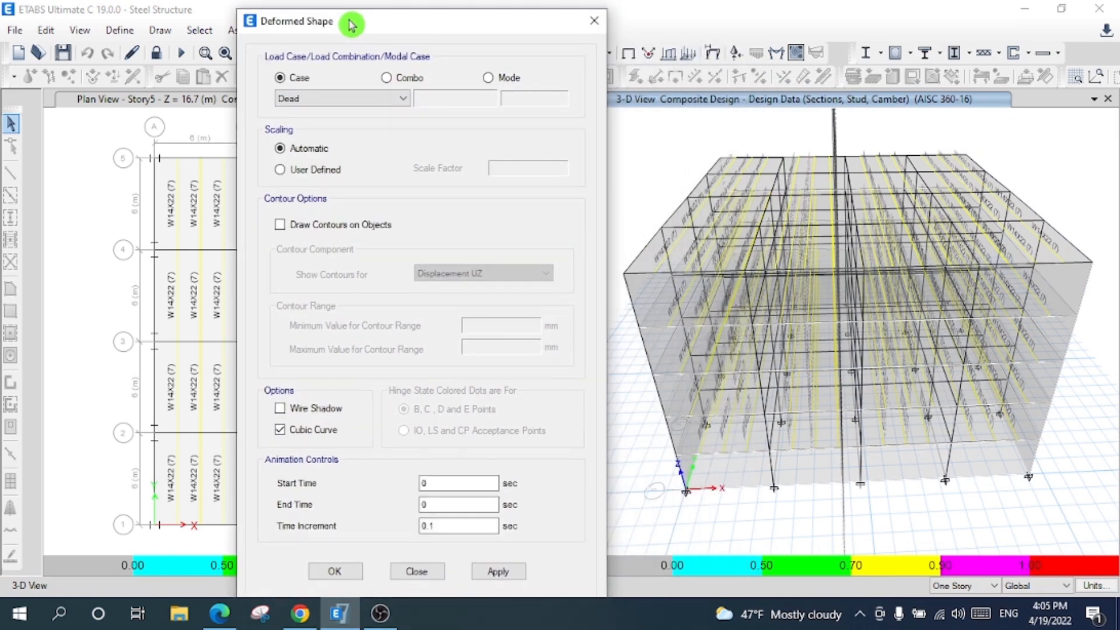
click(315, 100)
click(320, 134)
click(500, 571)
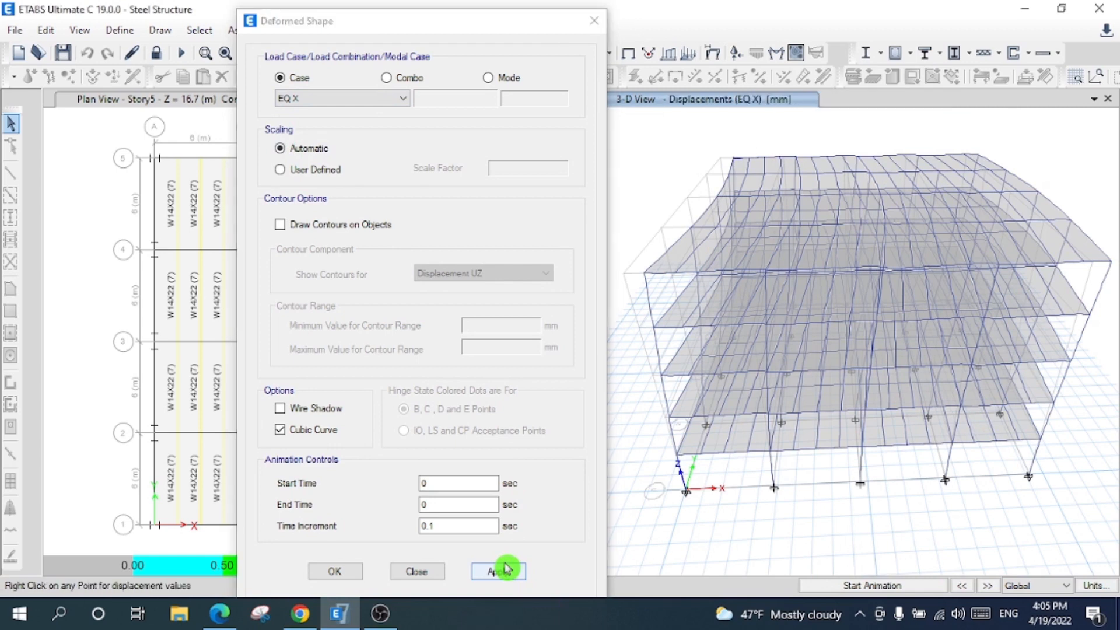
click(336, 567)
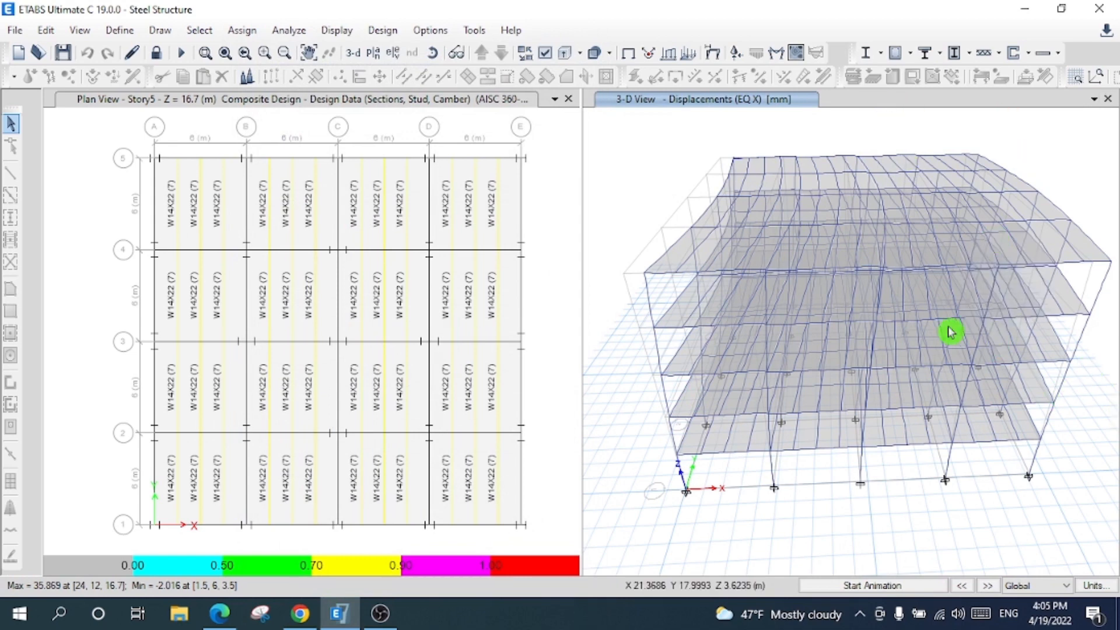
- Step through the displaced shapes to WIND X and advance its animation to step 5 of 12
click(987, 588)
click(988, 588)
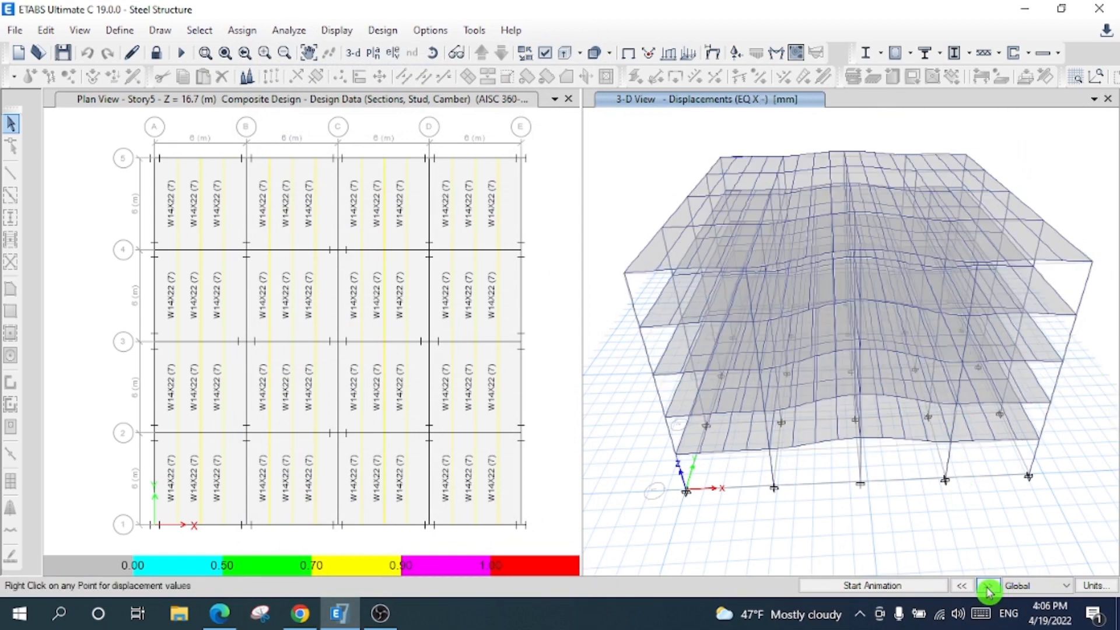
click(988, 588)
click(988, 588)
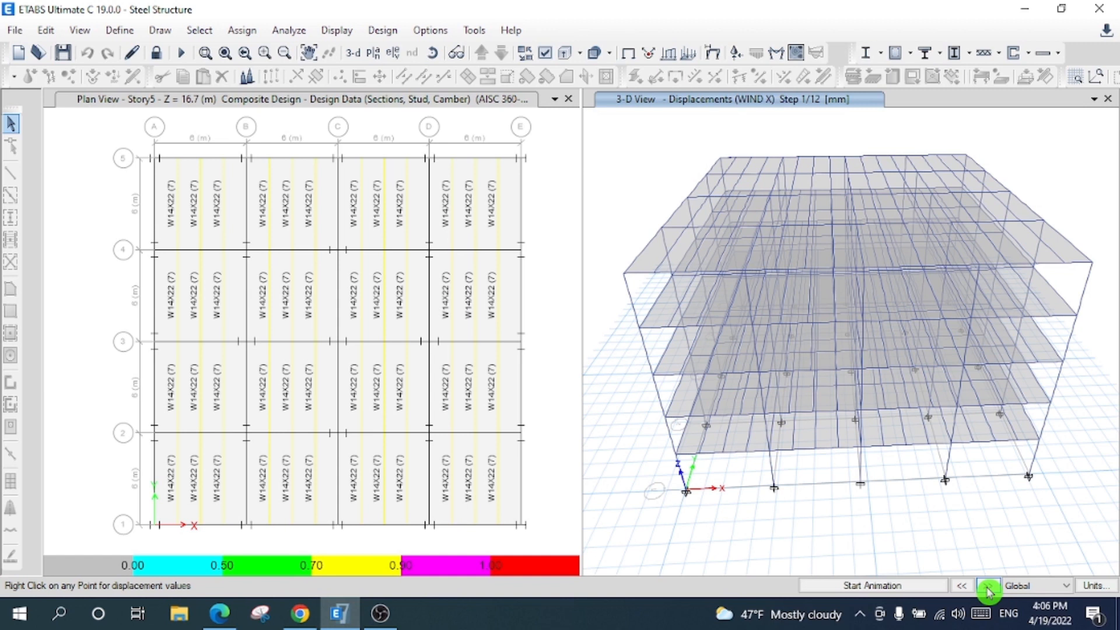
click(987, 588)
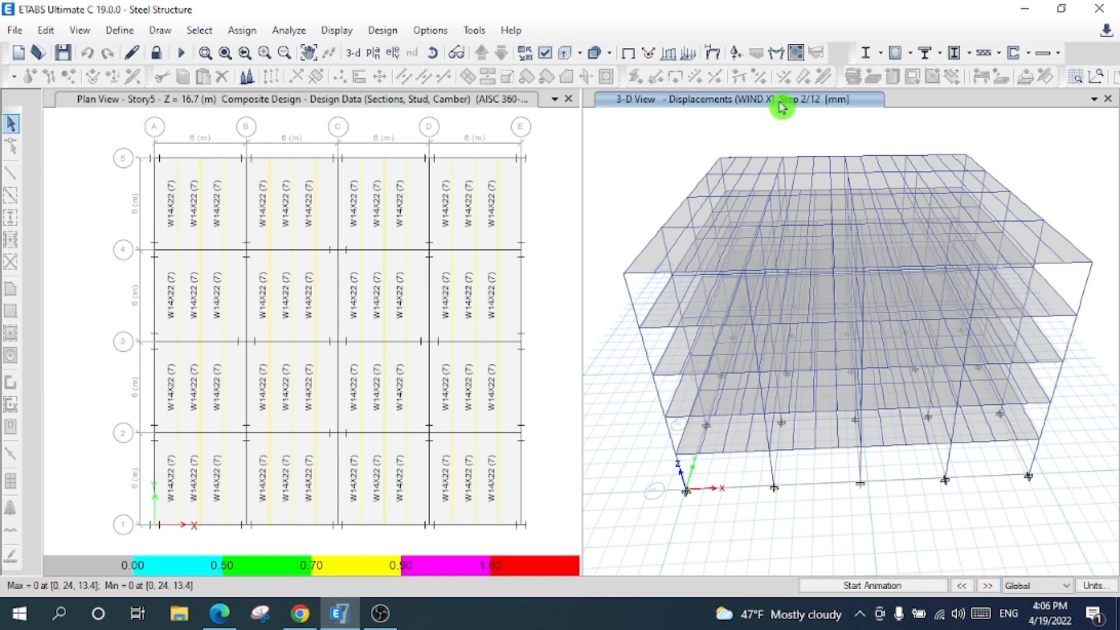
click(987, 588)
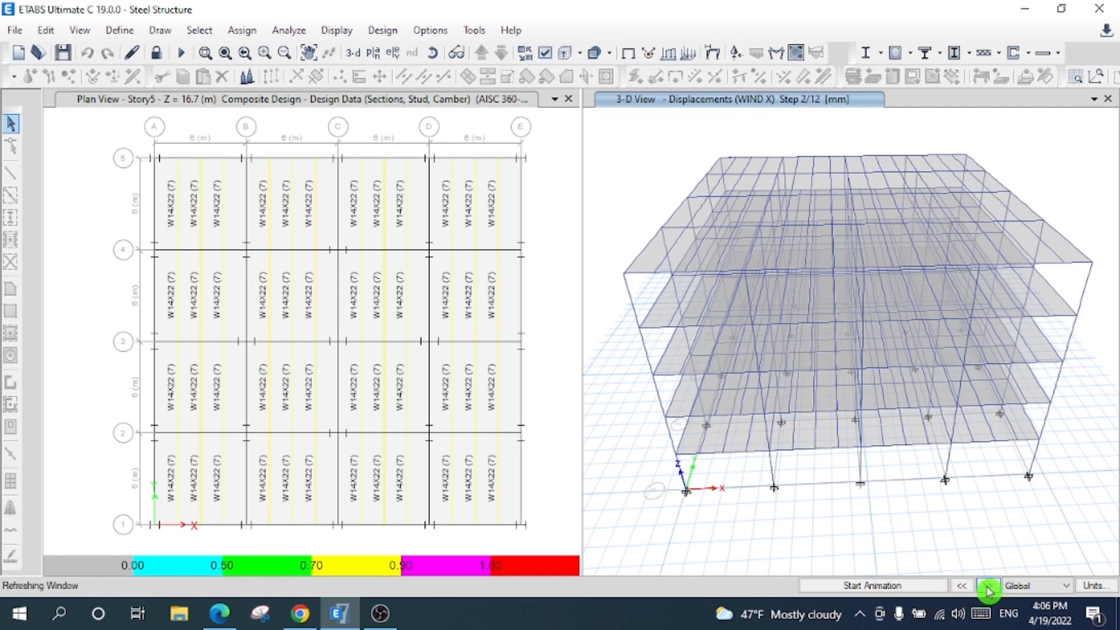
click(988, 588)
click(987, 588)
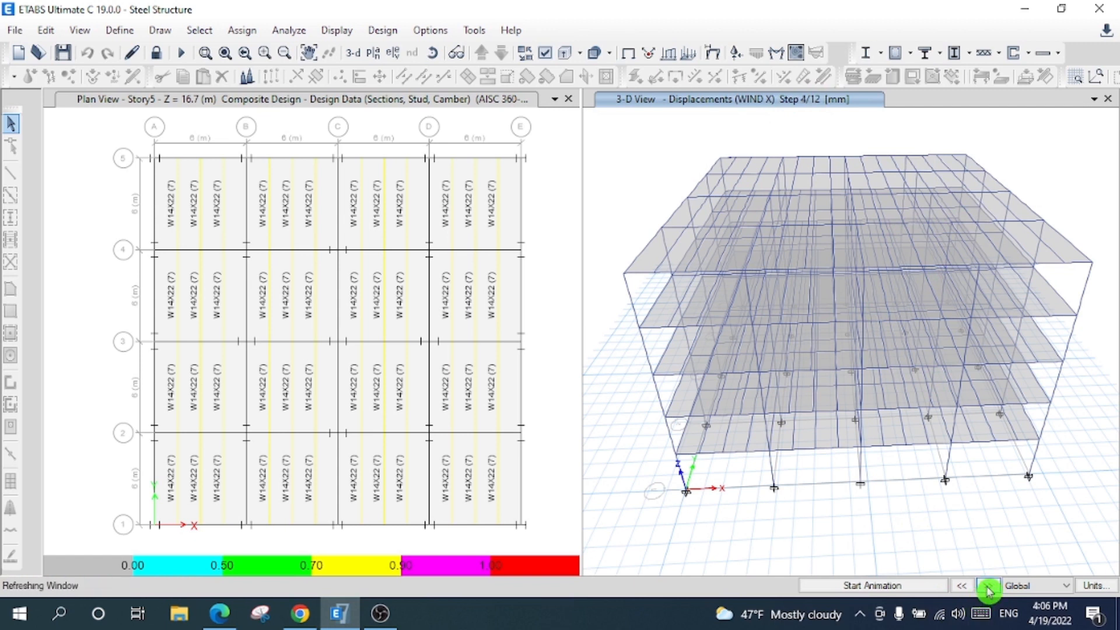
click(777, 53)
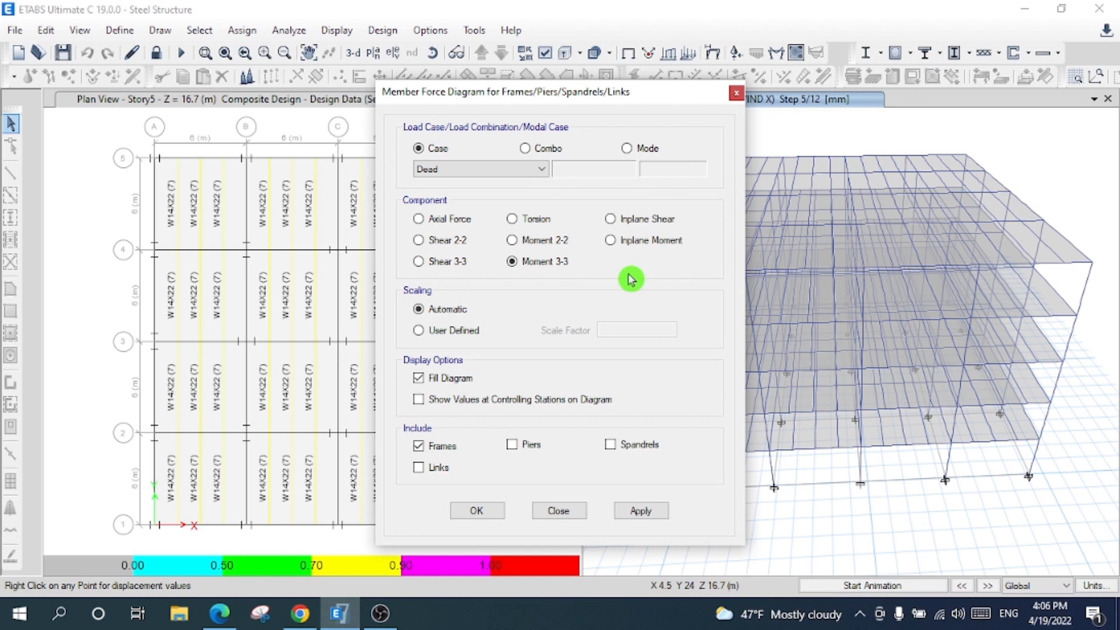
- Plot the EQ X Moment 3-3 diagram with controlling values labelled, then its Shear 2-2 diagram
click(512, 168)
click(499, 205)
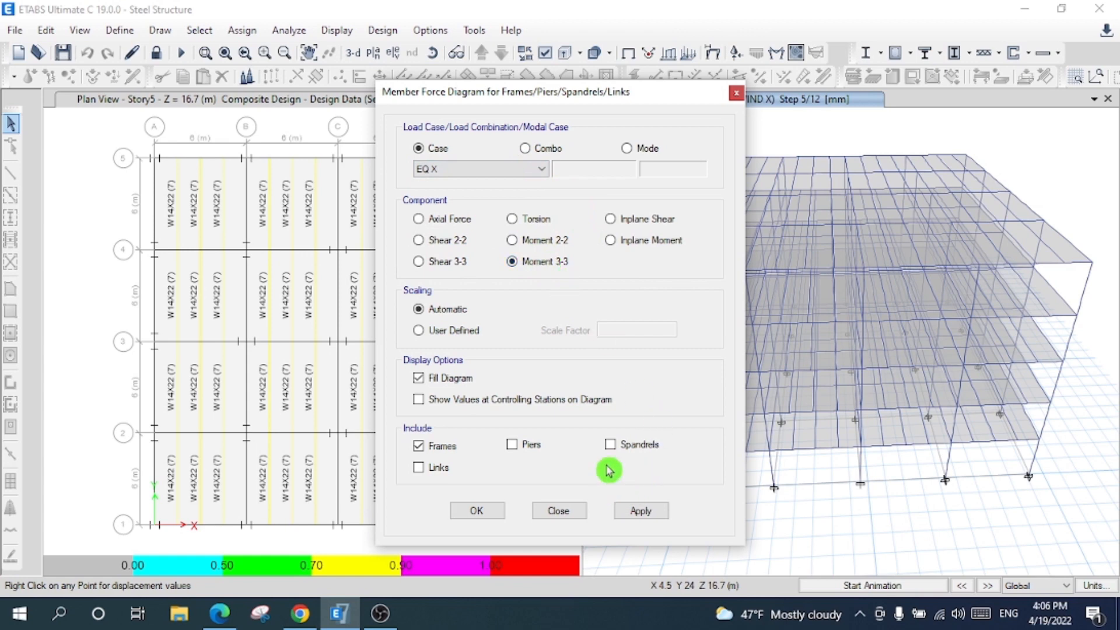
click(637, 507)
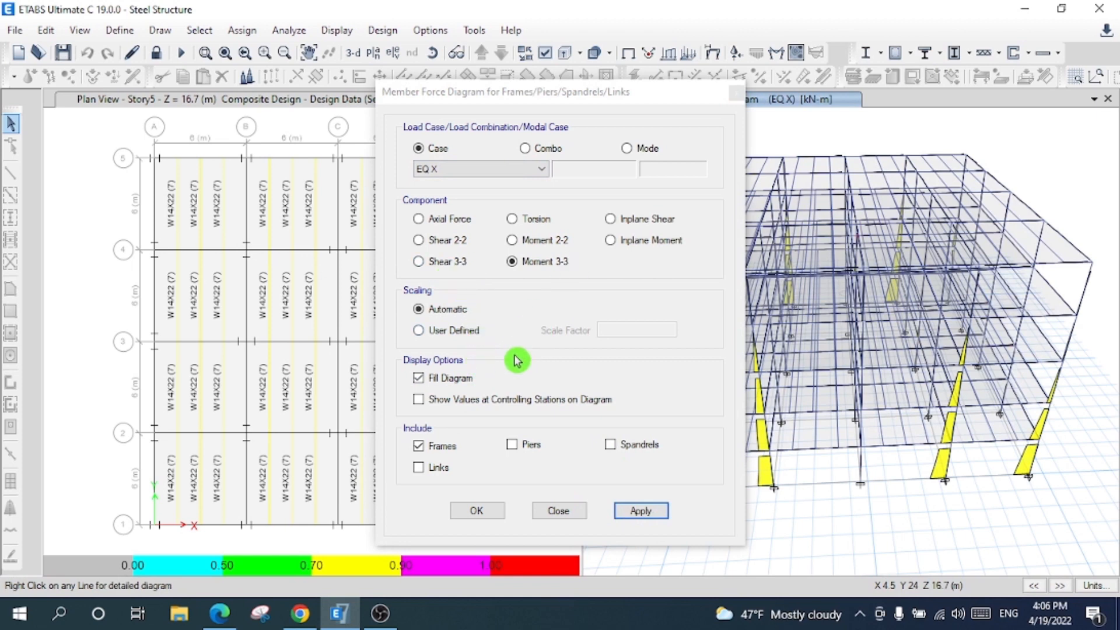
click(499, 399)
click(651, 518)
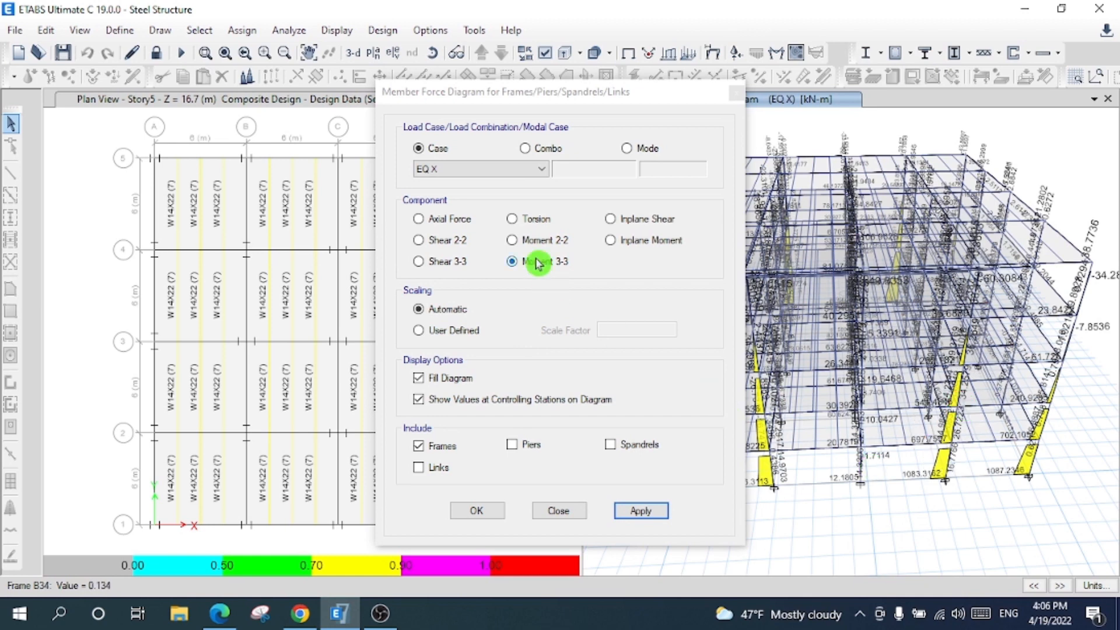
click(419, 240)
click(639, 514)
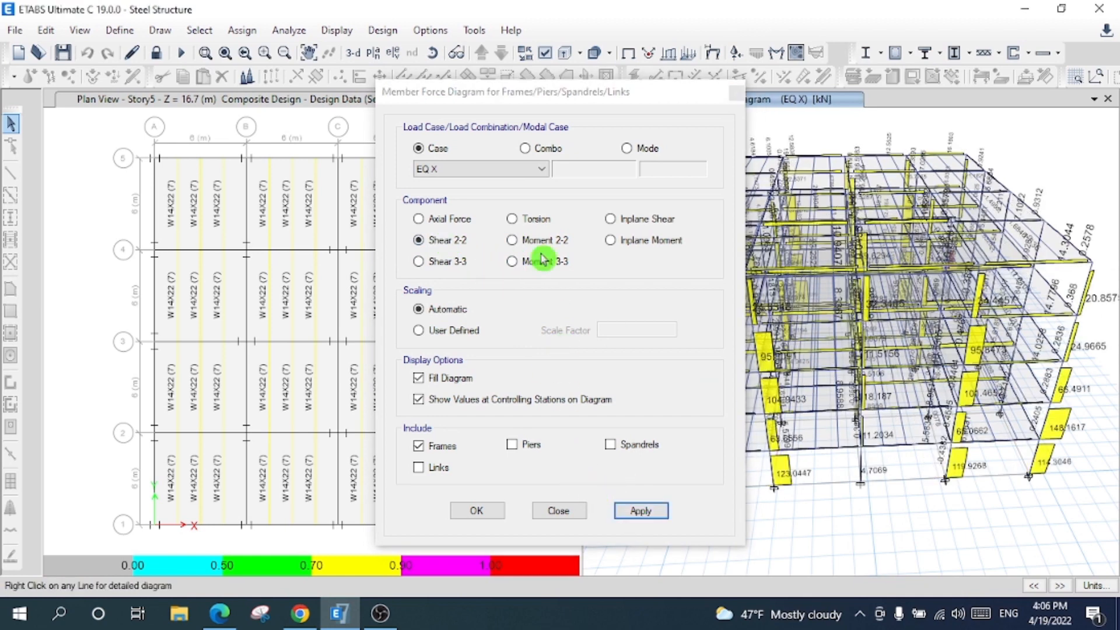
- Reset the 3-D view, plot the DStlS1 combination's Moment 3-3 diagram, and select column C7
drag(585, 97, 389, 124)
click(633, 99)
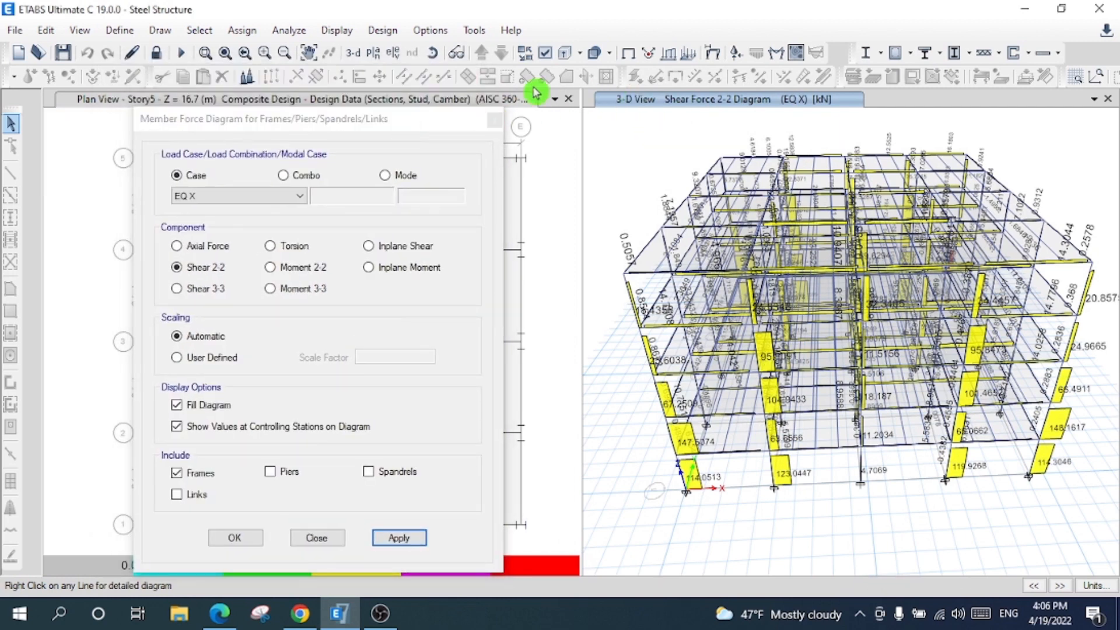
click(352, 54)
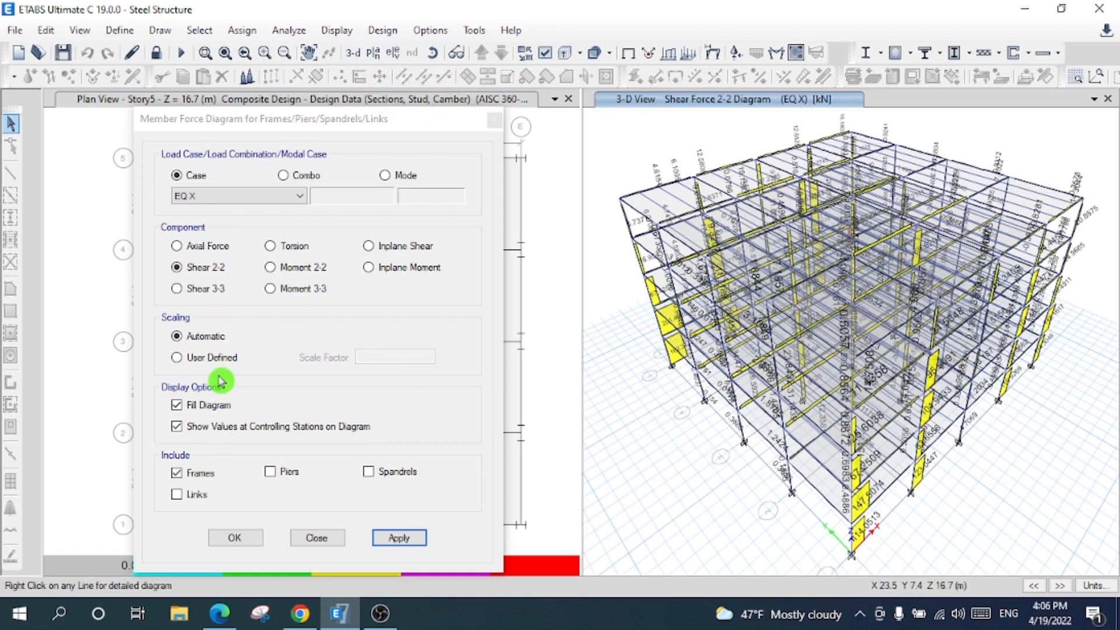
click(298, 177)
click(304, 201)
click(244, 297)
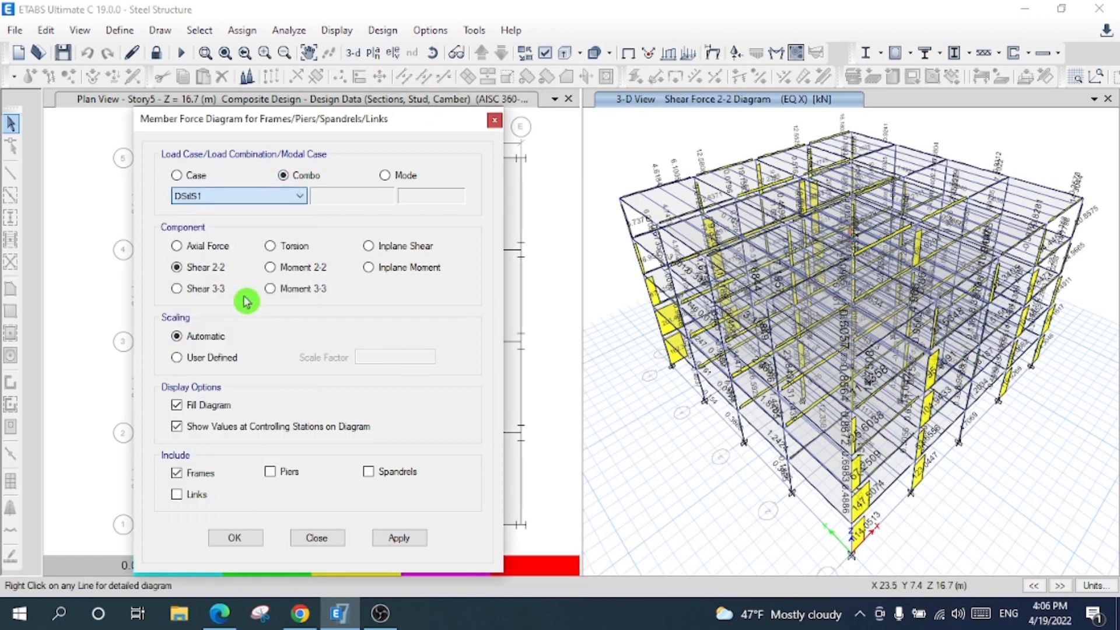
click(412, 538)
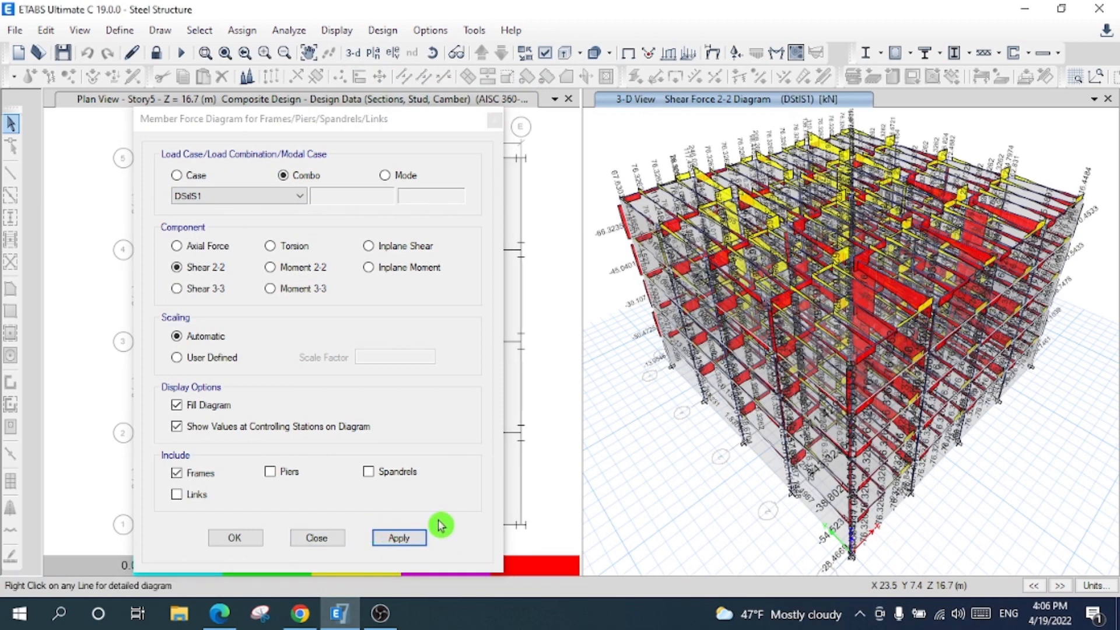
click(271, 286)
click(399, 537)
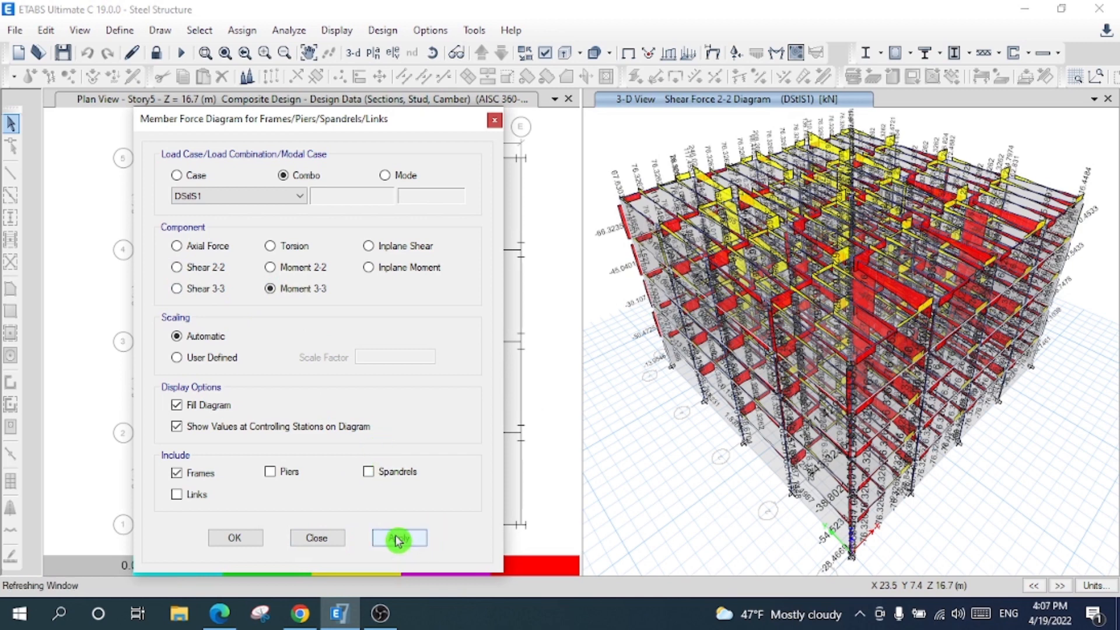
click(235, 538)
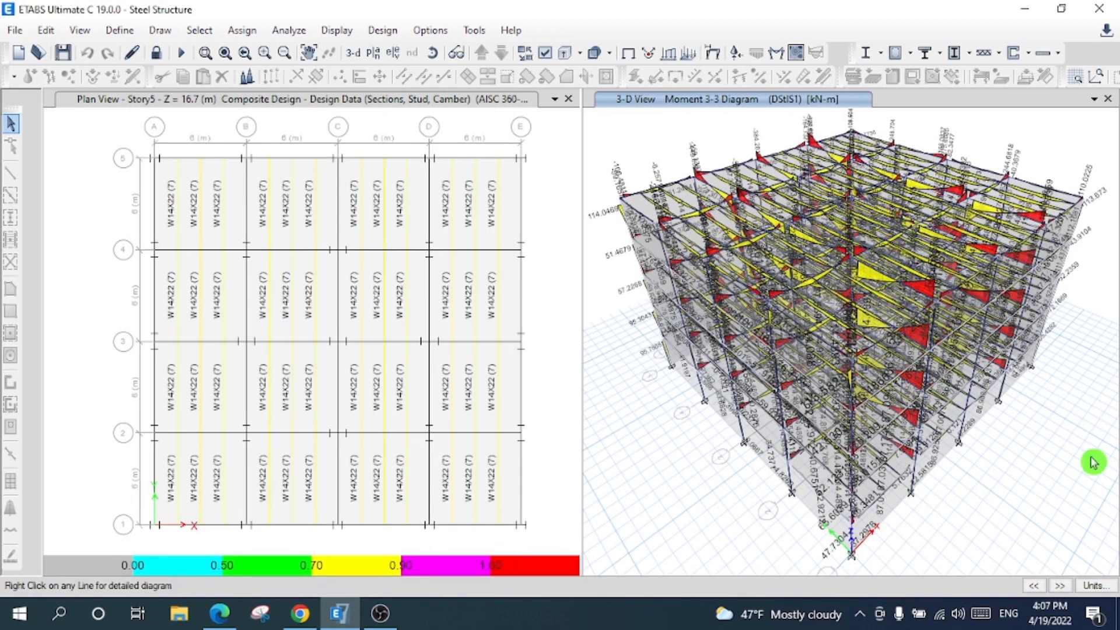
mouse_move(918, 469)
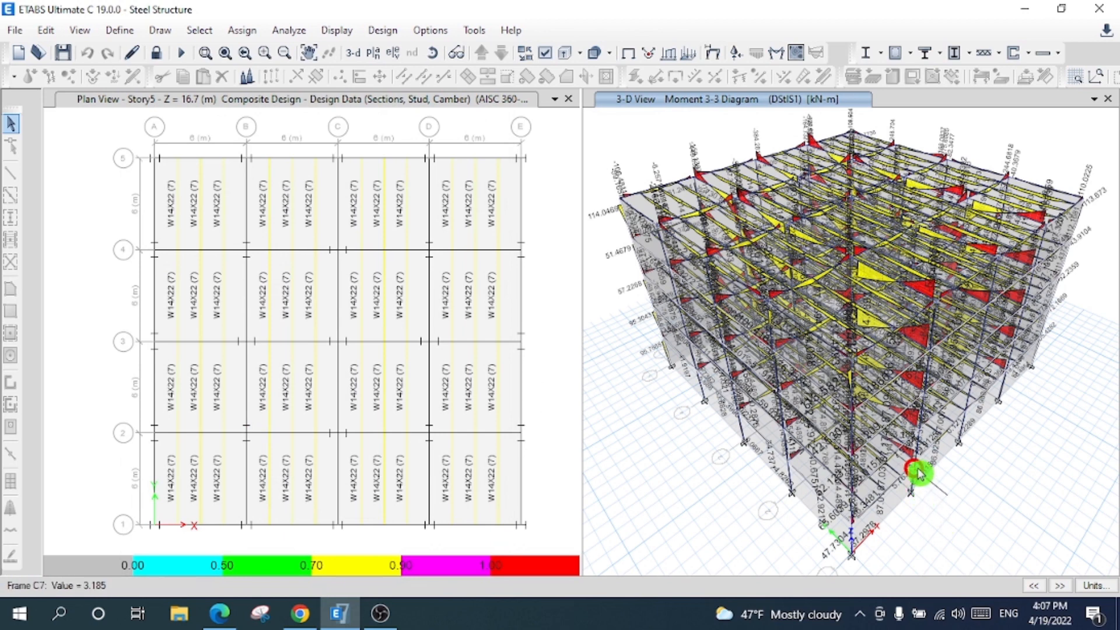
click(919, 473)
- Open column C7's detailed Story1 shear V2 and moment M3 diagrams, then close them
right_click(919, 474)
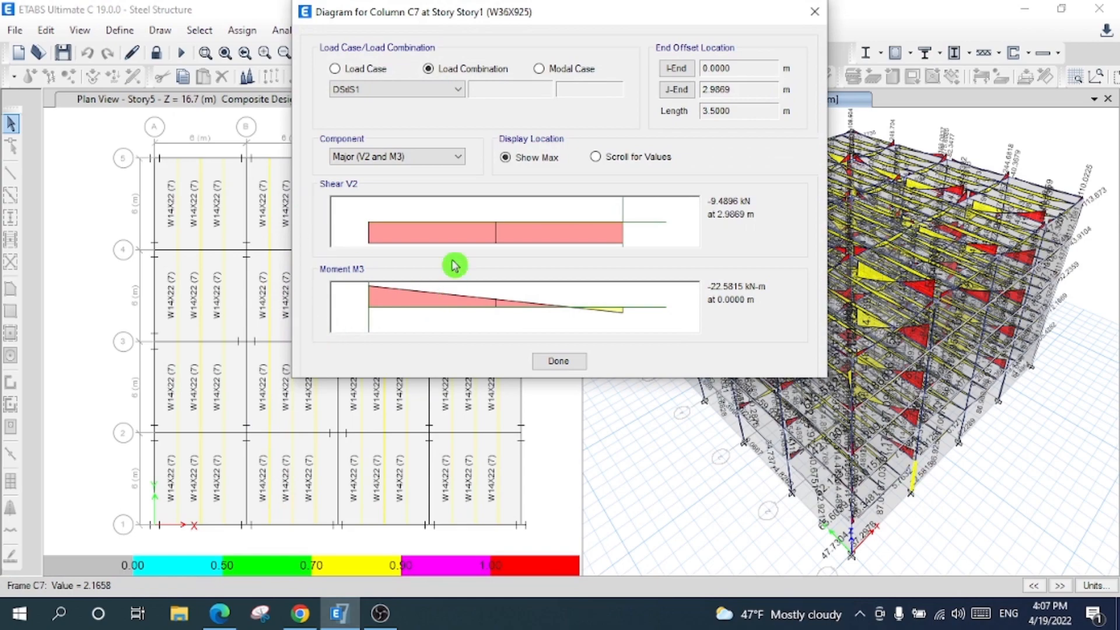
click(560, 362)
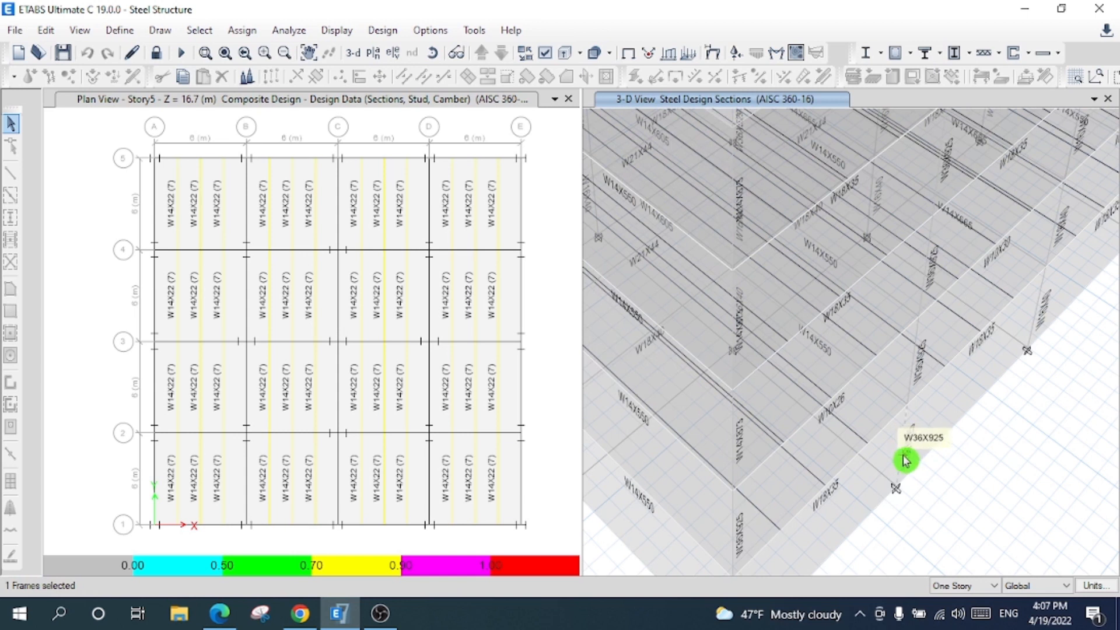
- Show Story5 in the plan view and rerun the steel frame design check
click(502, 155)
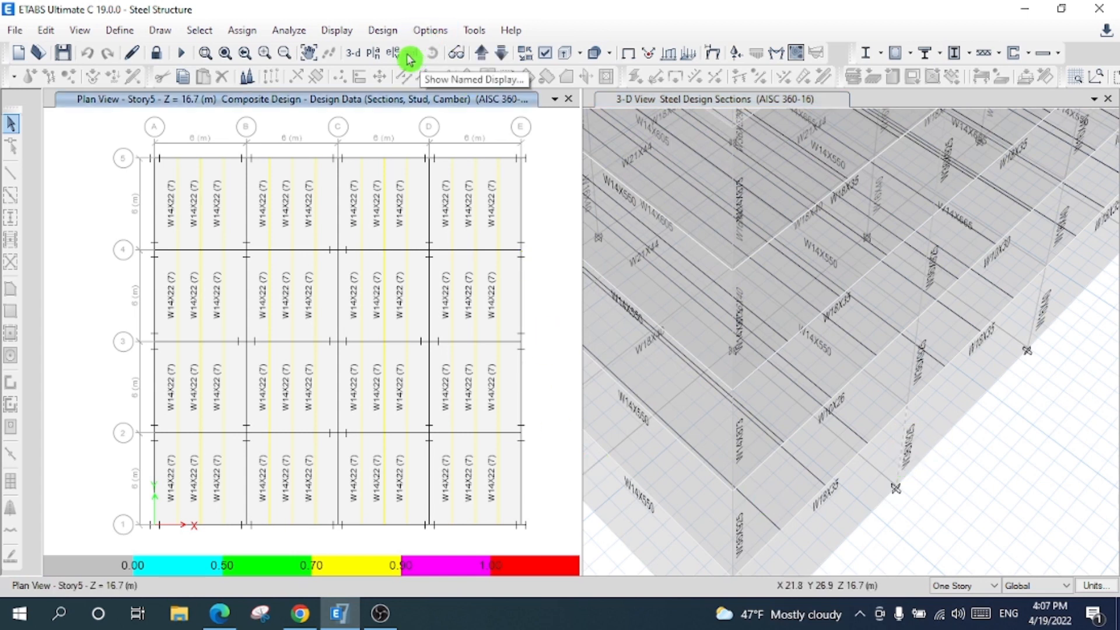
click(374, 52)
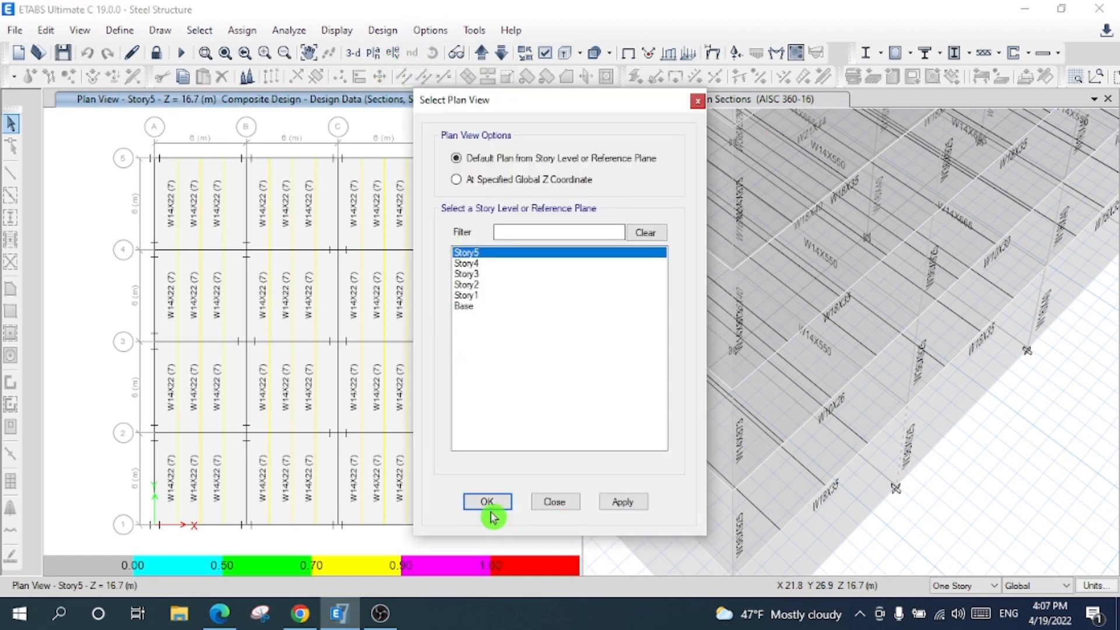
click(554, 501)
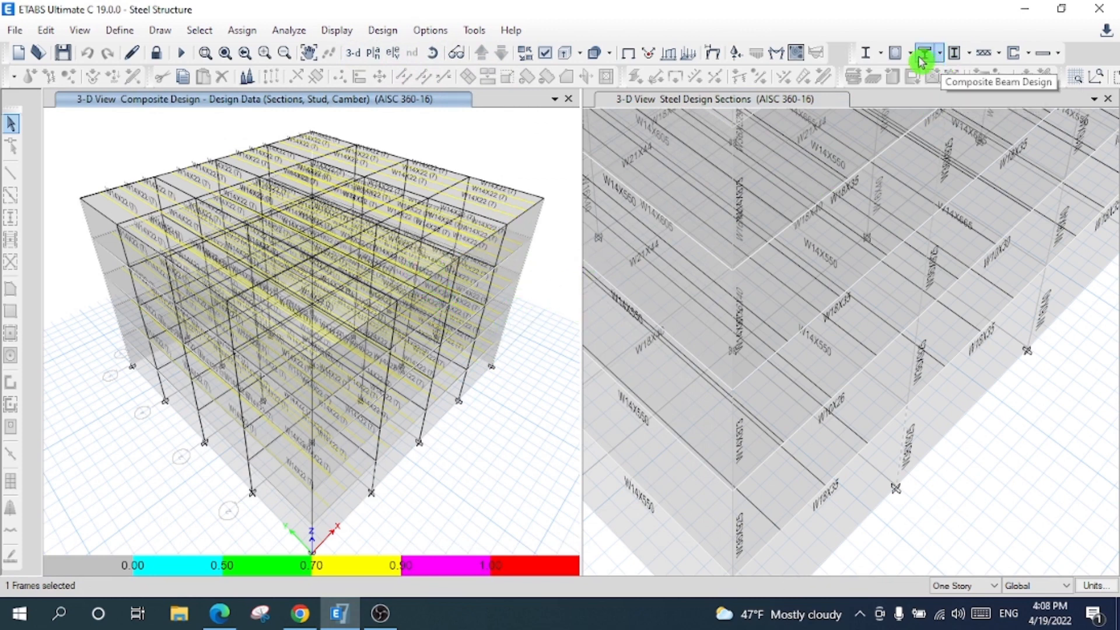
click(883, 53)
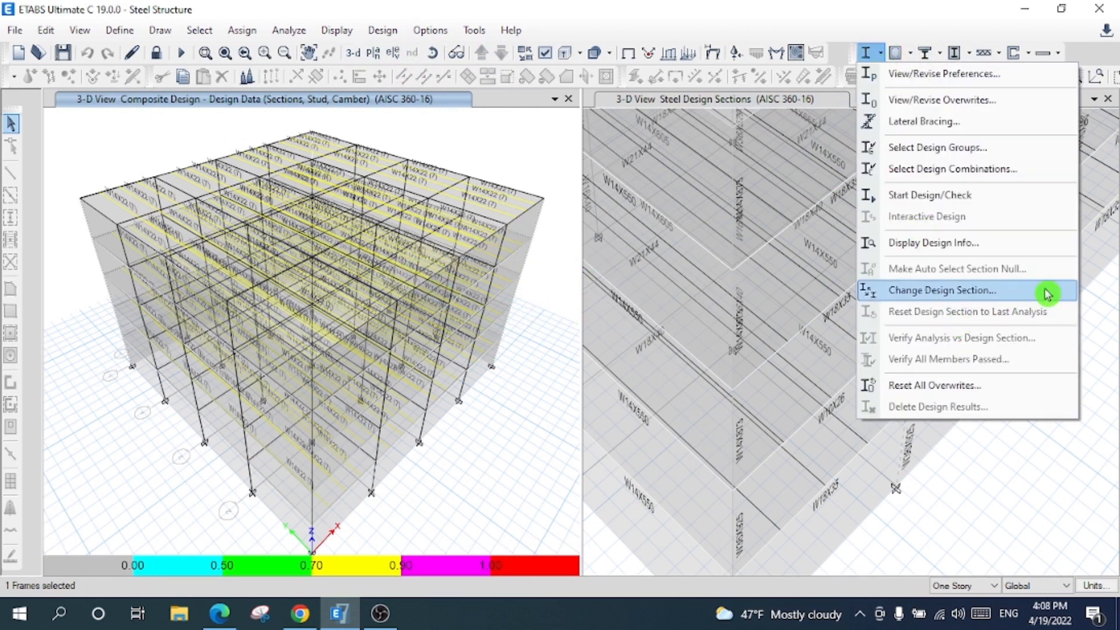
click(980, 205)
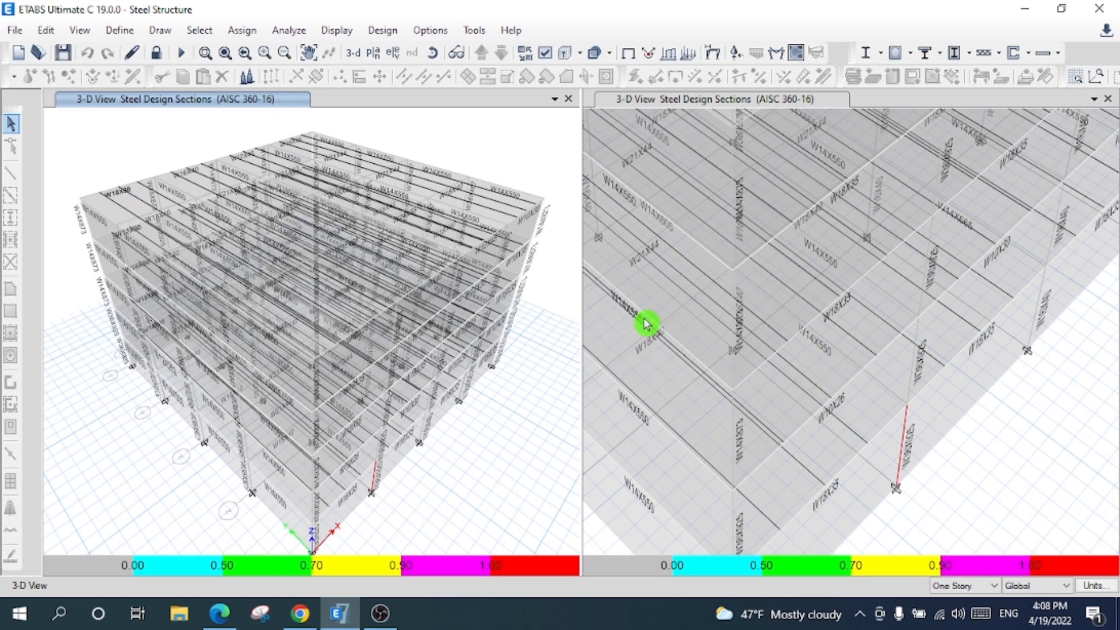
- Reset the right view to the whole building and review column C14's Story2 stress check details
click(645, 100)
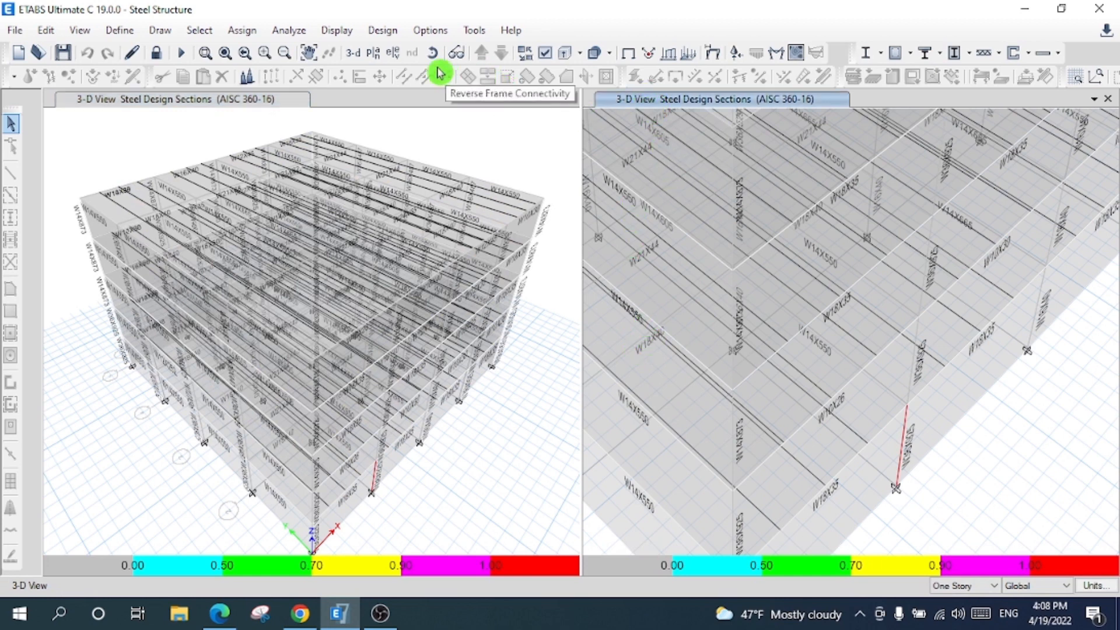
click(359, 56)
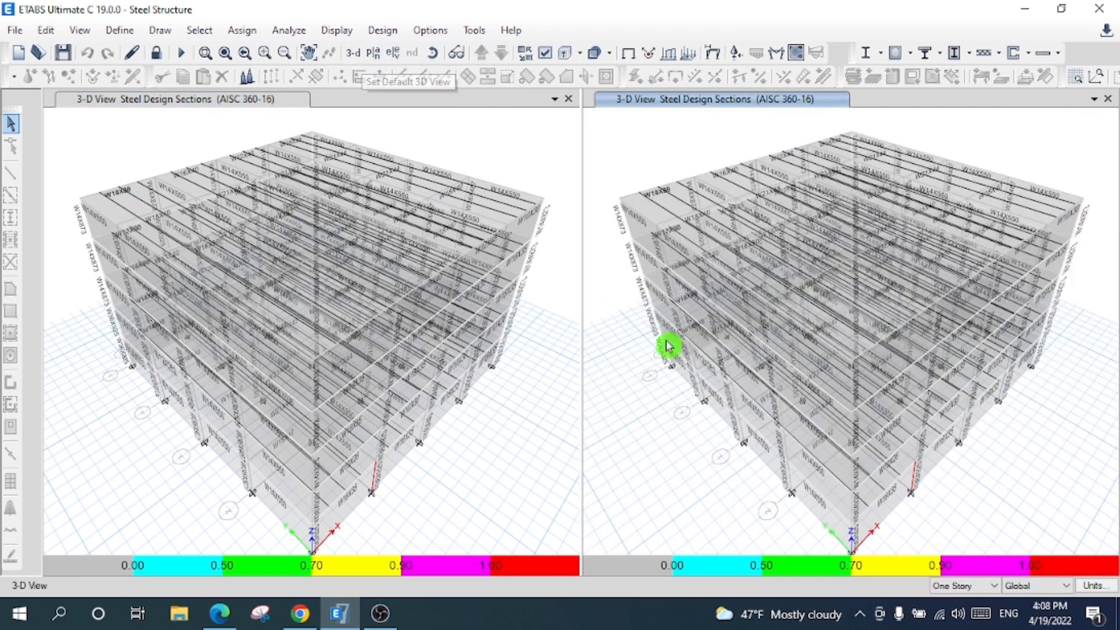
right_click(786, 461)
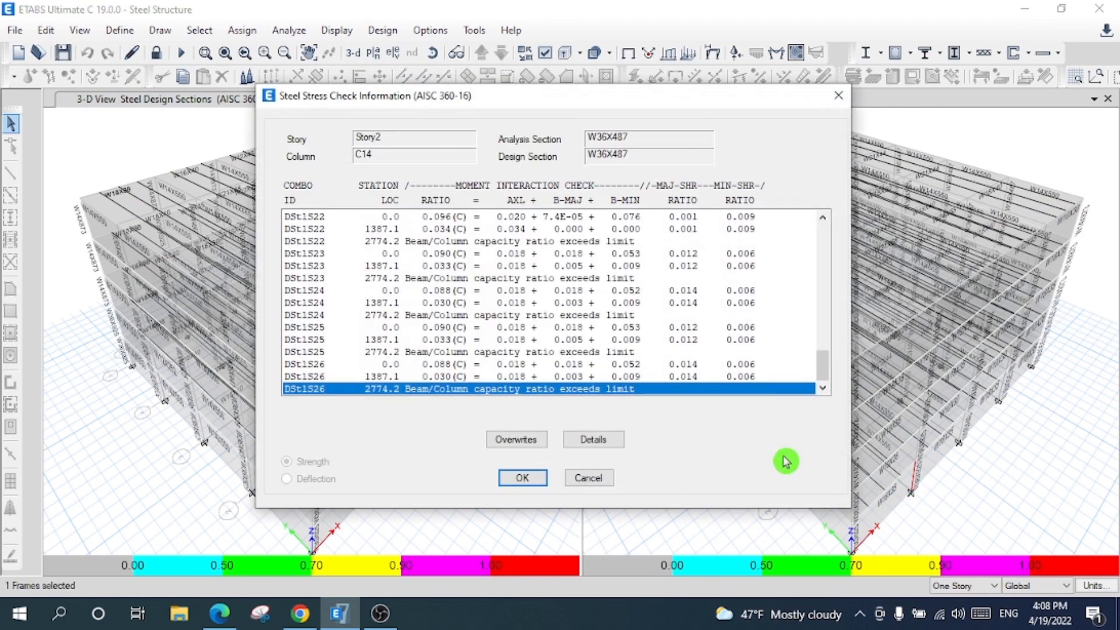
click(601, 444)
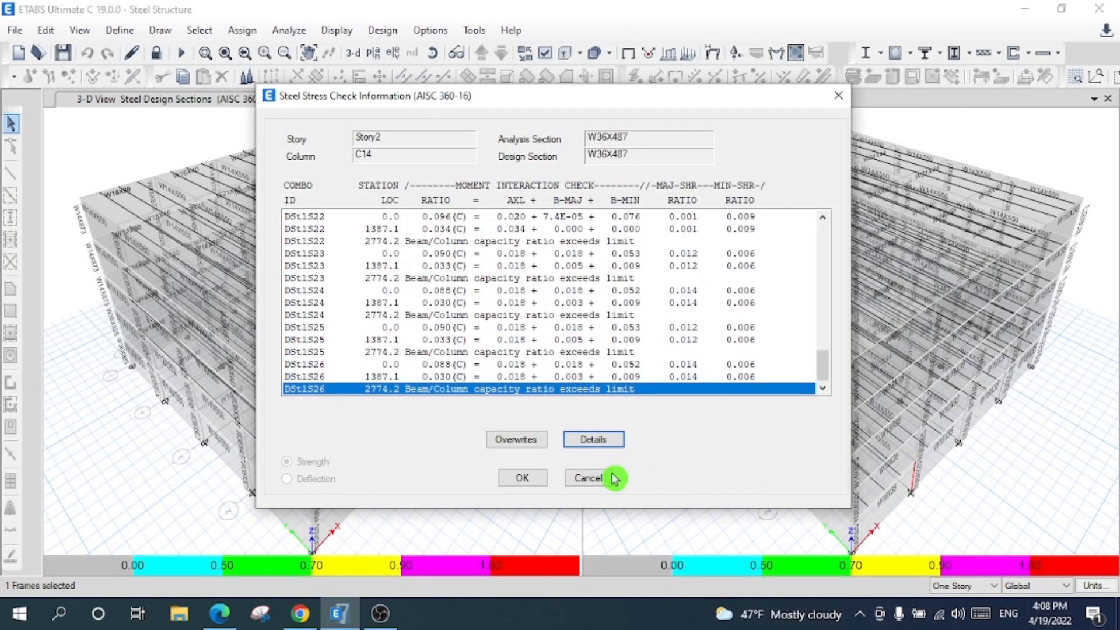
click(509, 478)
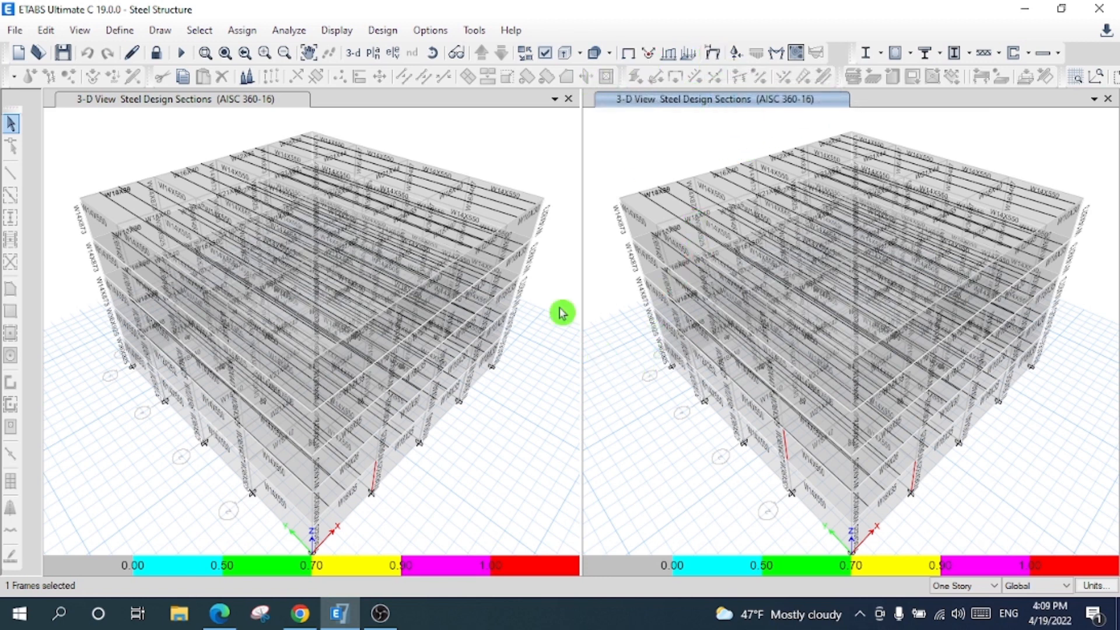
click(518, 137)
- Show the Story5 plan, verify all members passed, and select the failing frames
click(372, 53)
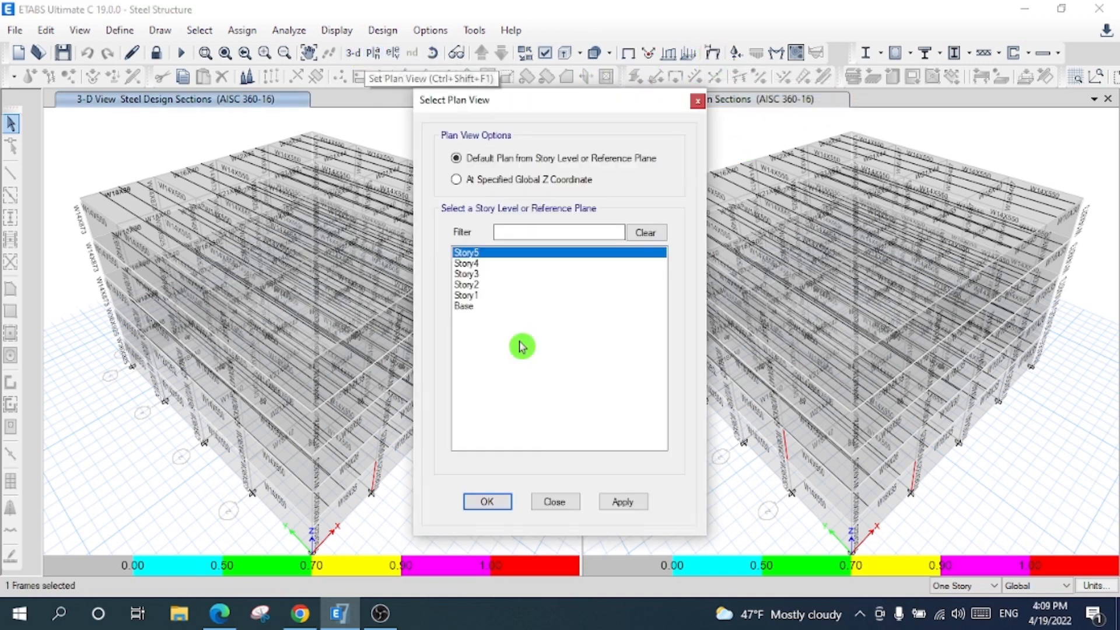
click(487, 502)
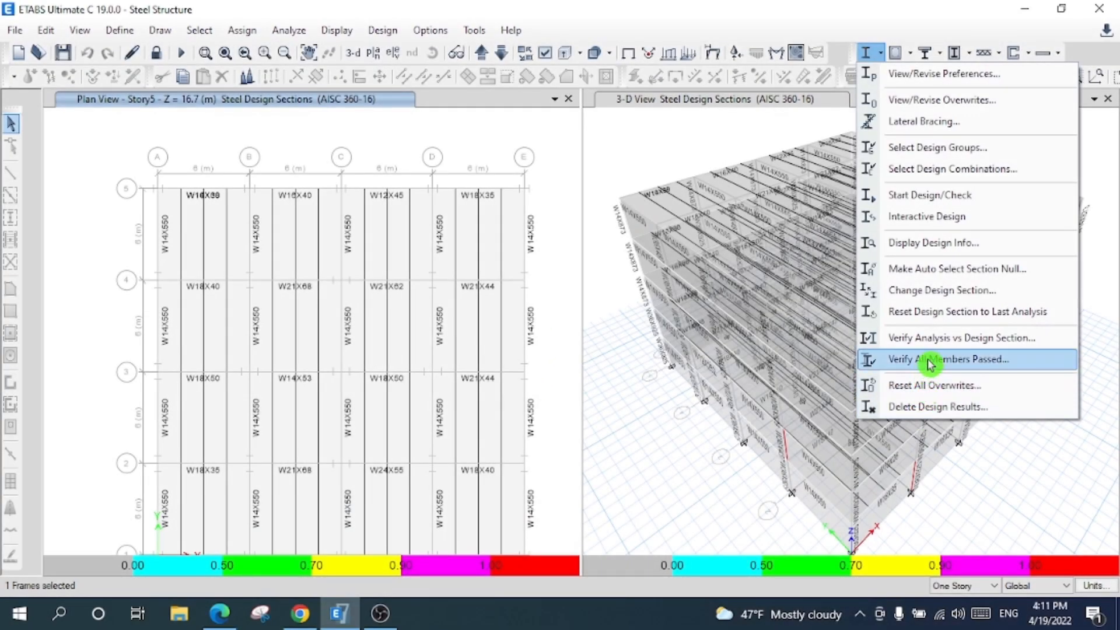
click(930, 358)
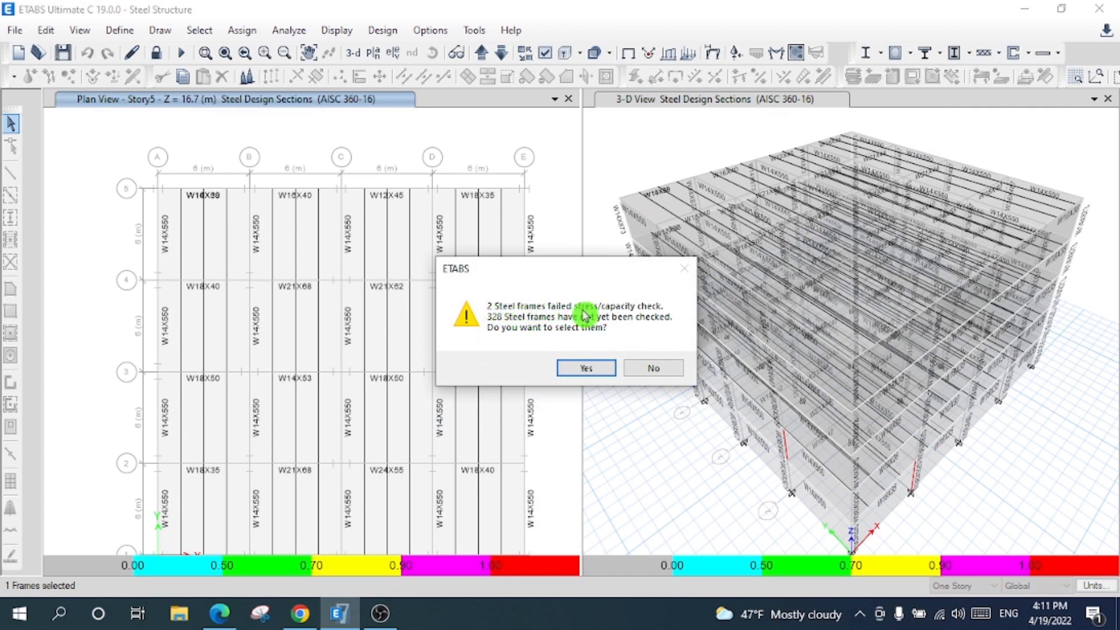
click(587, 369)
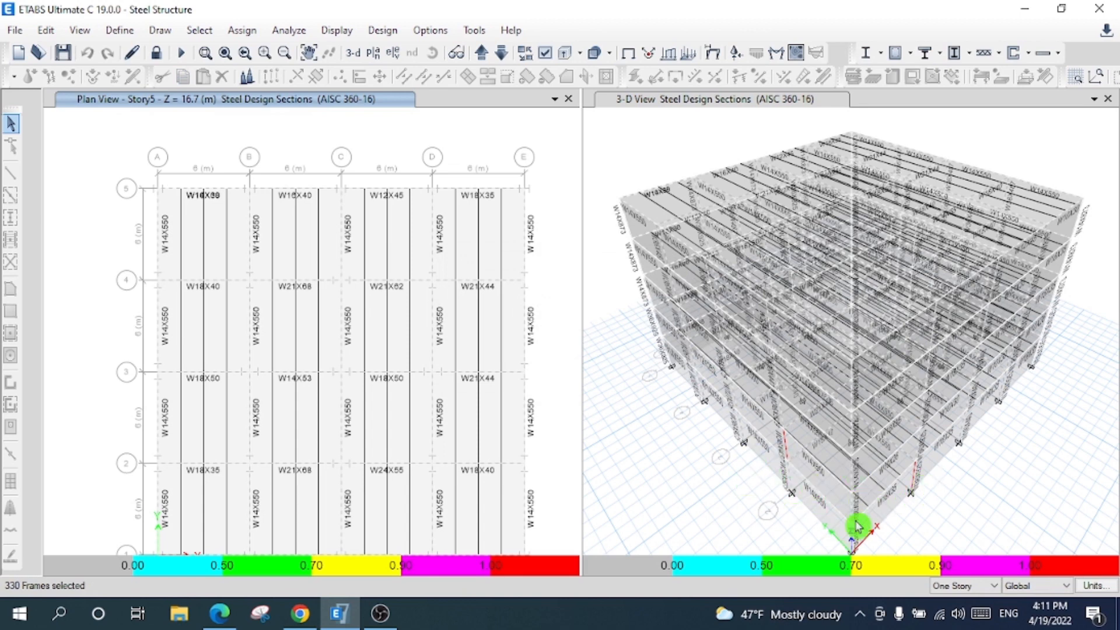
- Overwrite column C7's design section to W40X362 with IMF framing
right_click(788, 457)
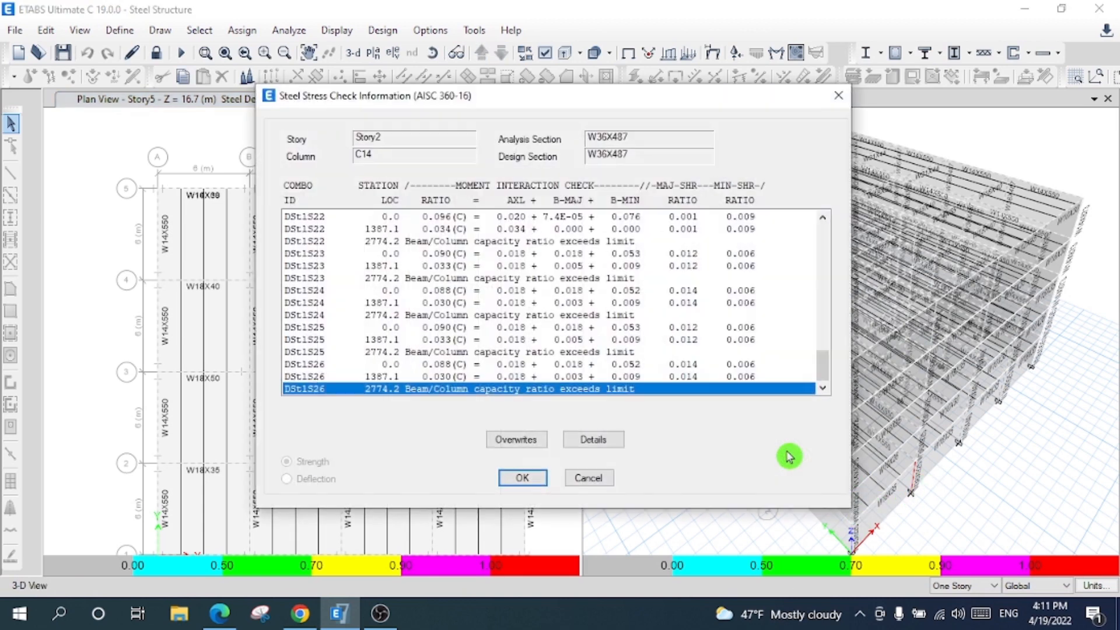
click(518, 440)
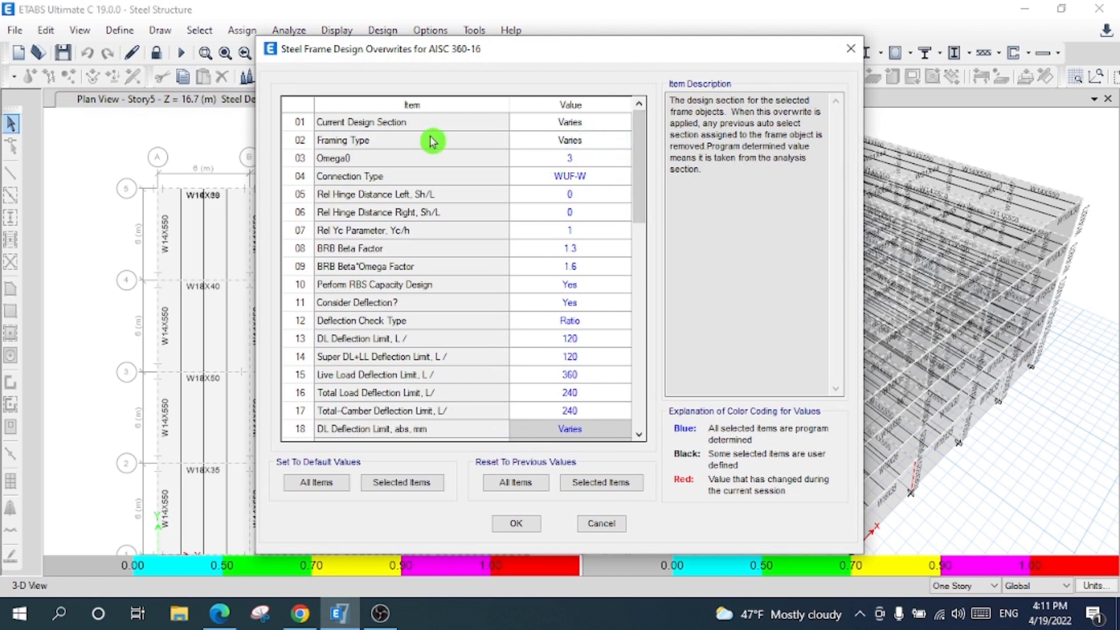
click(615, 122)
click(617, 122)
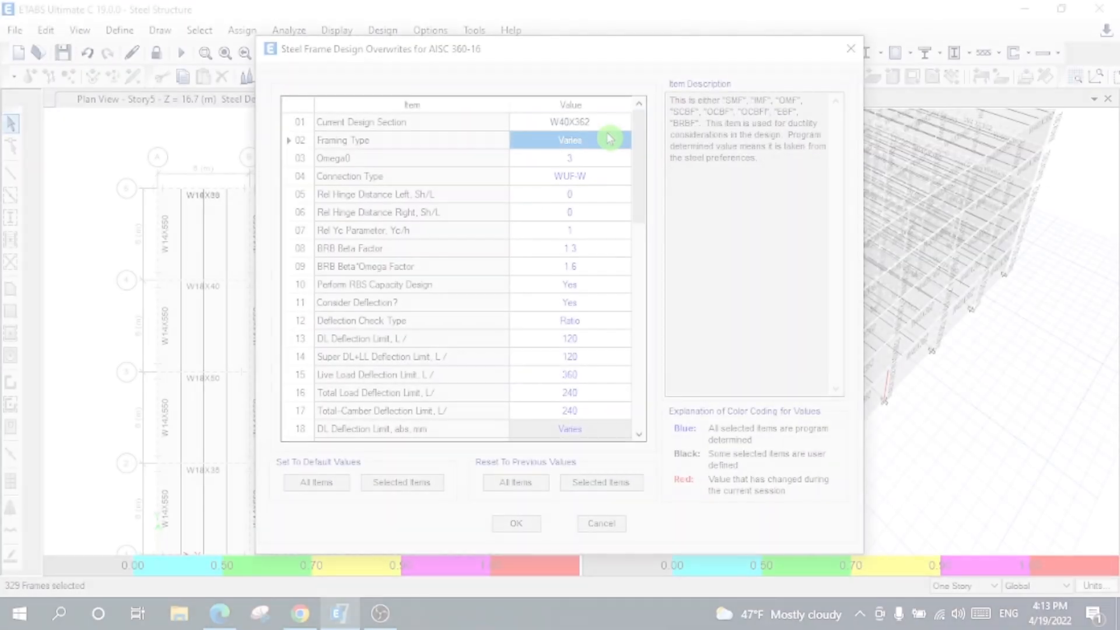
click(610, 138)
click(580, 167)
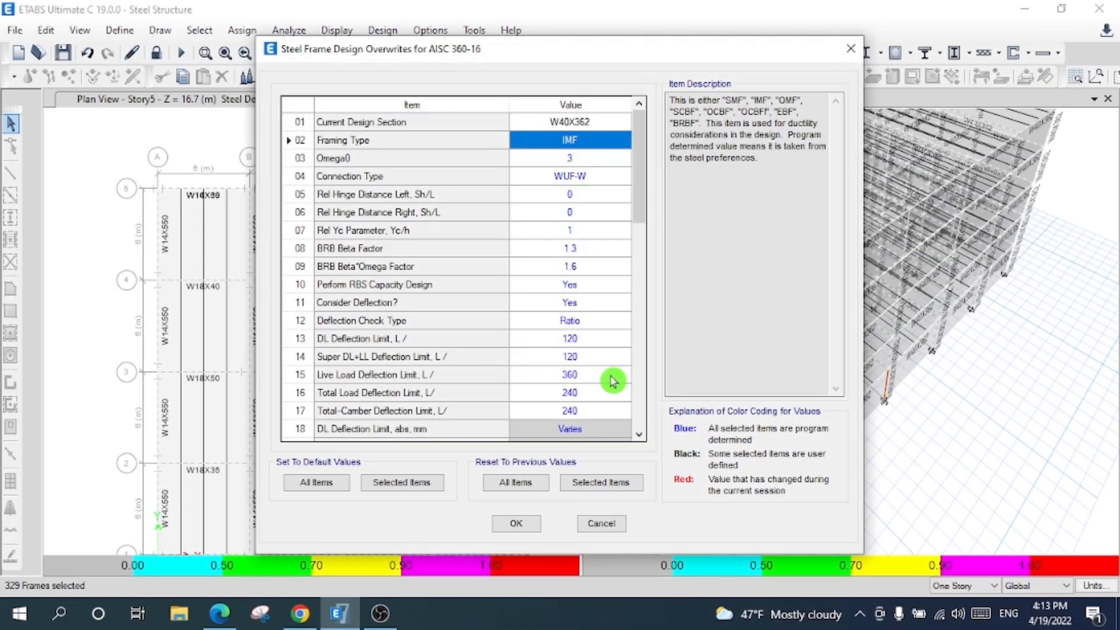
click(525, 524)
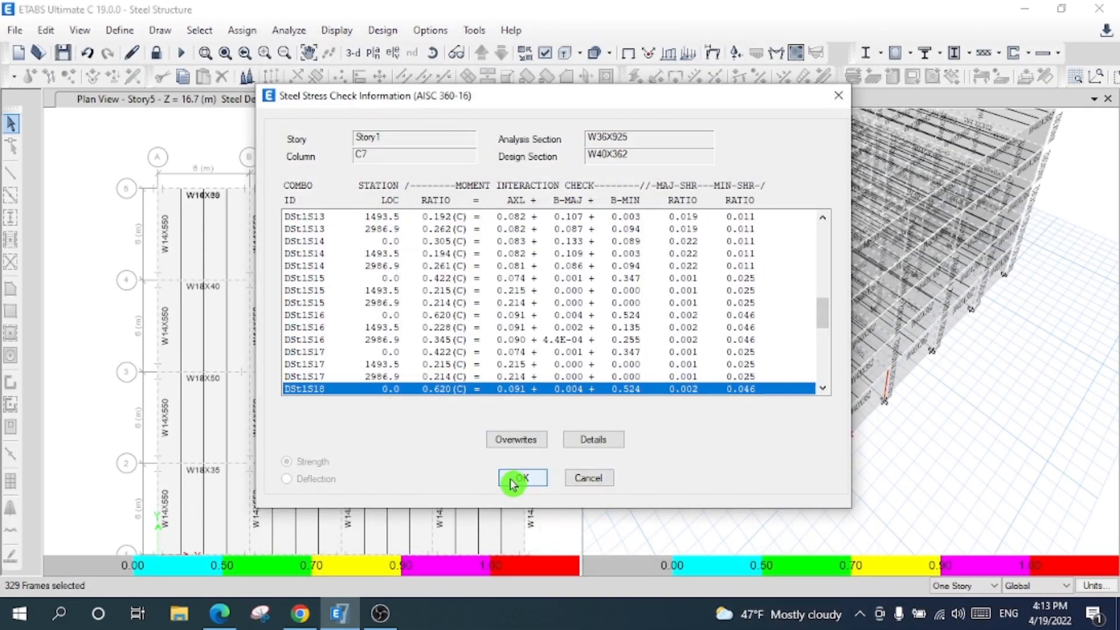
click(513, 480)
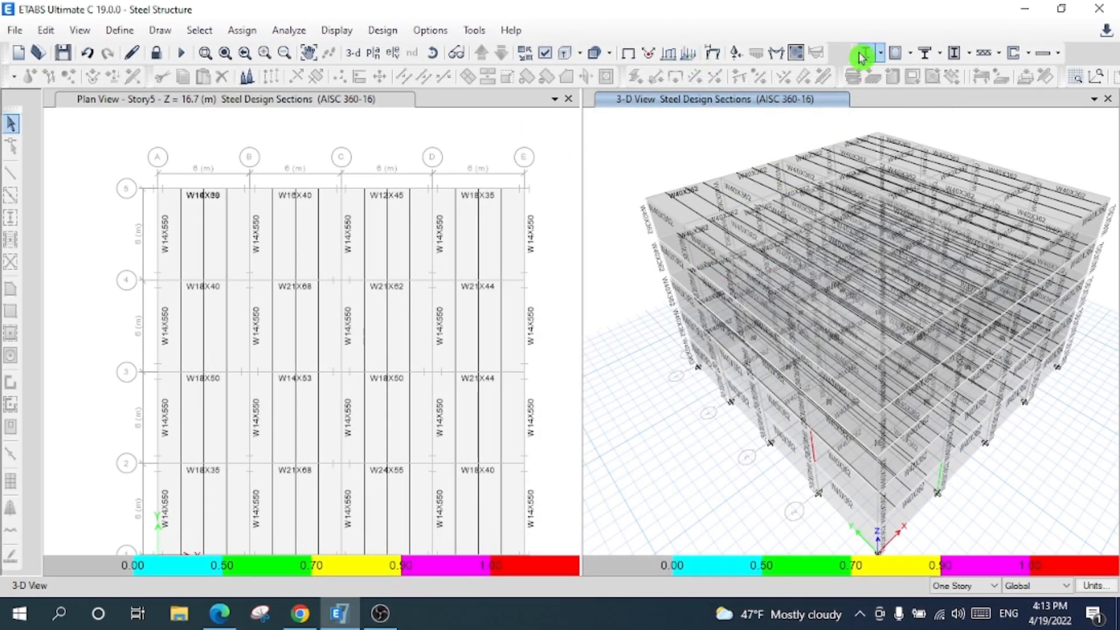
click(885, 56)
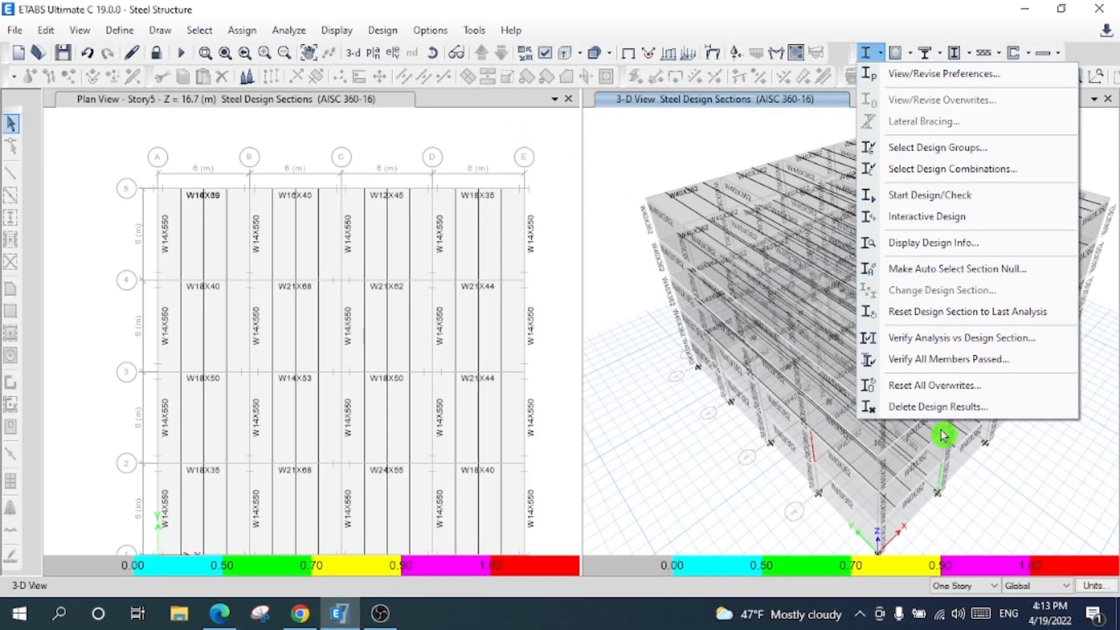
- Verify all members, select the failures, and set column C14's framing type overwrite to SMF
click(937, 368)
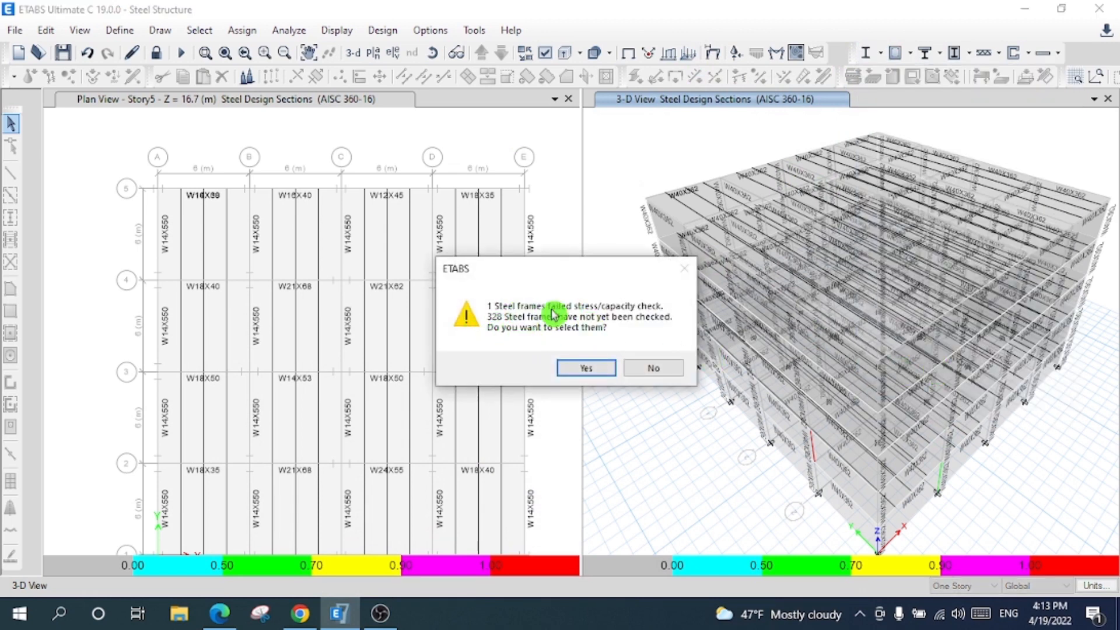
click(578, 372)
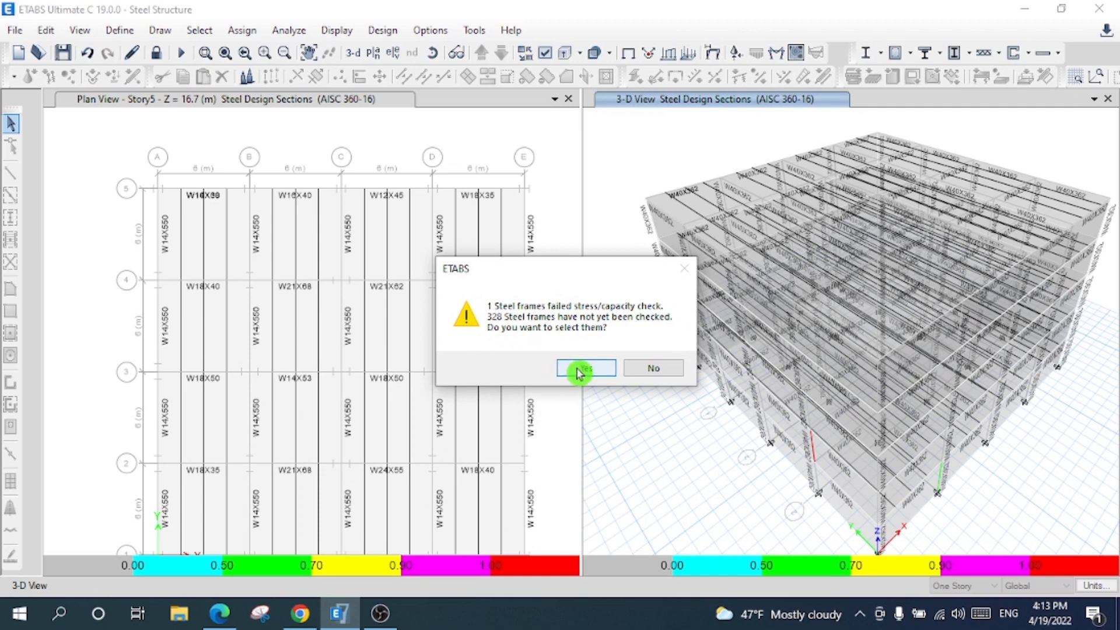
right_click(814, 452)
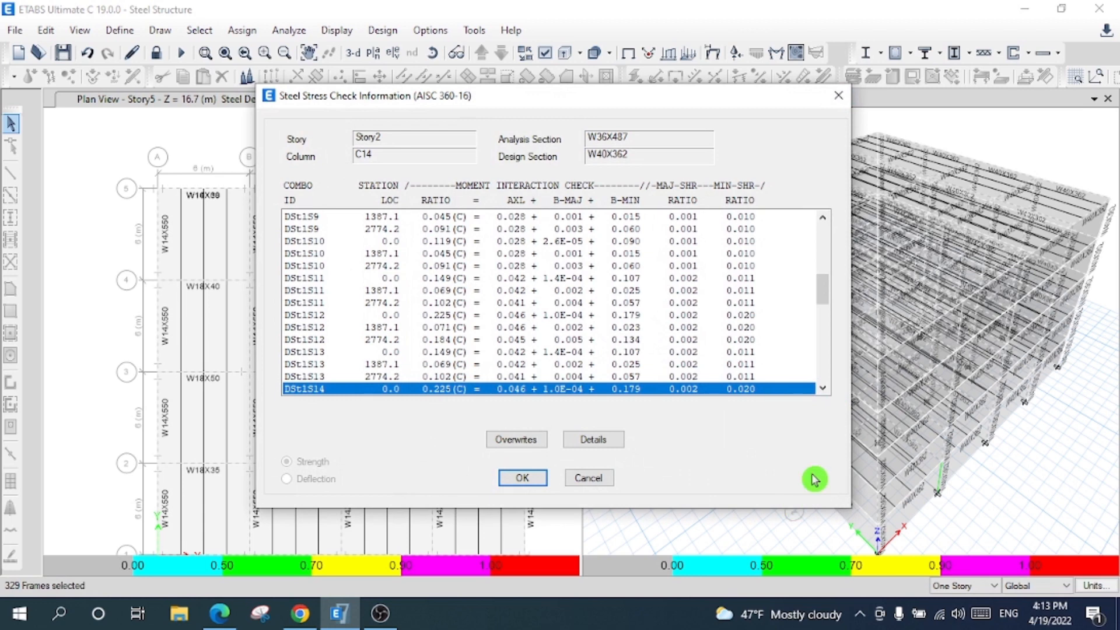
click(511, 443)
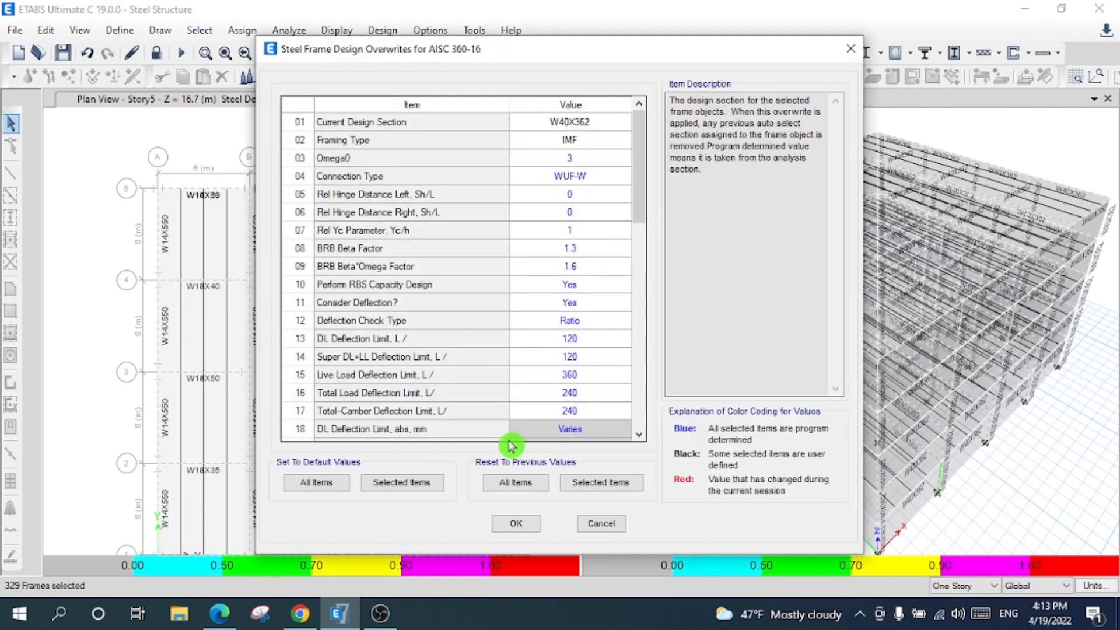
click(600, 141)
click(601, 141)
click(586, 156)
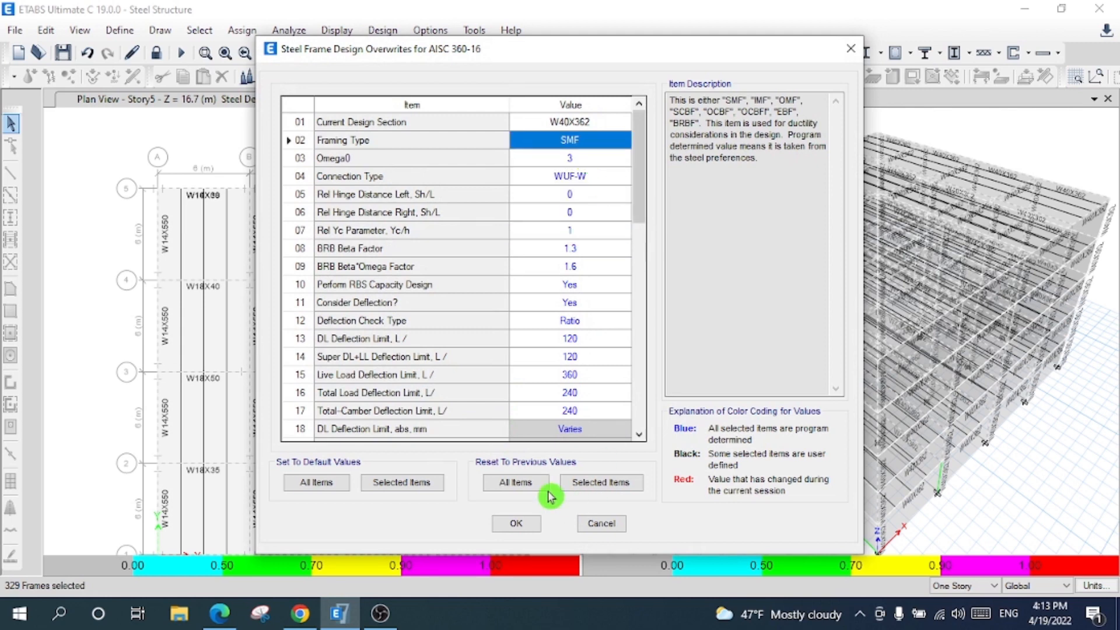
click(517, 526)
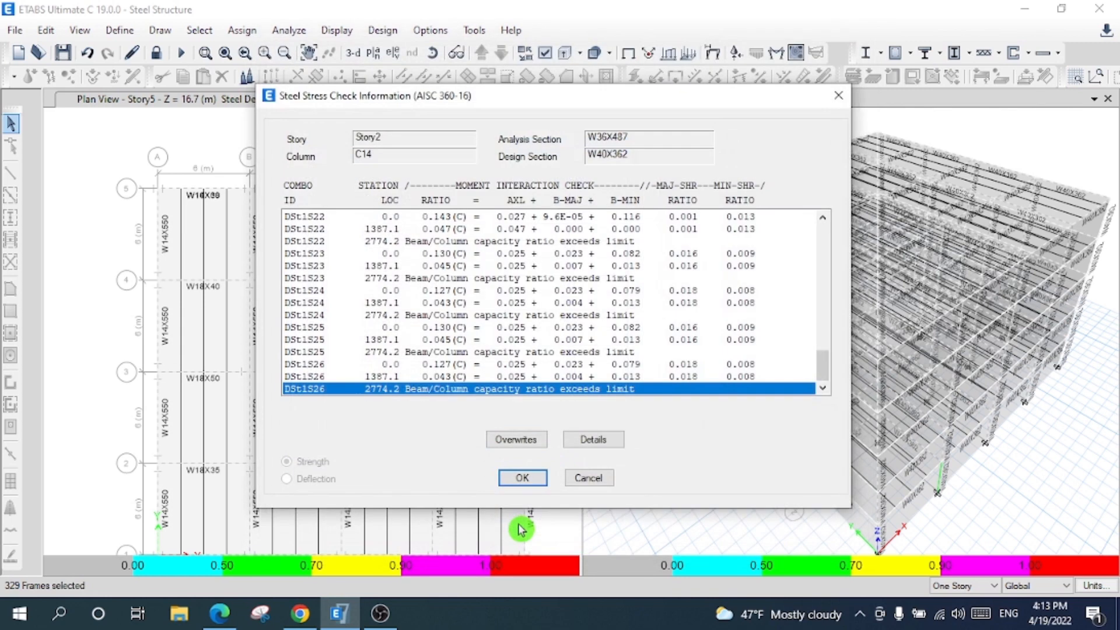
click(514, 478)
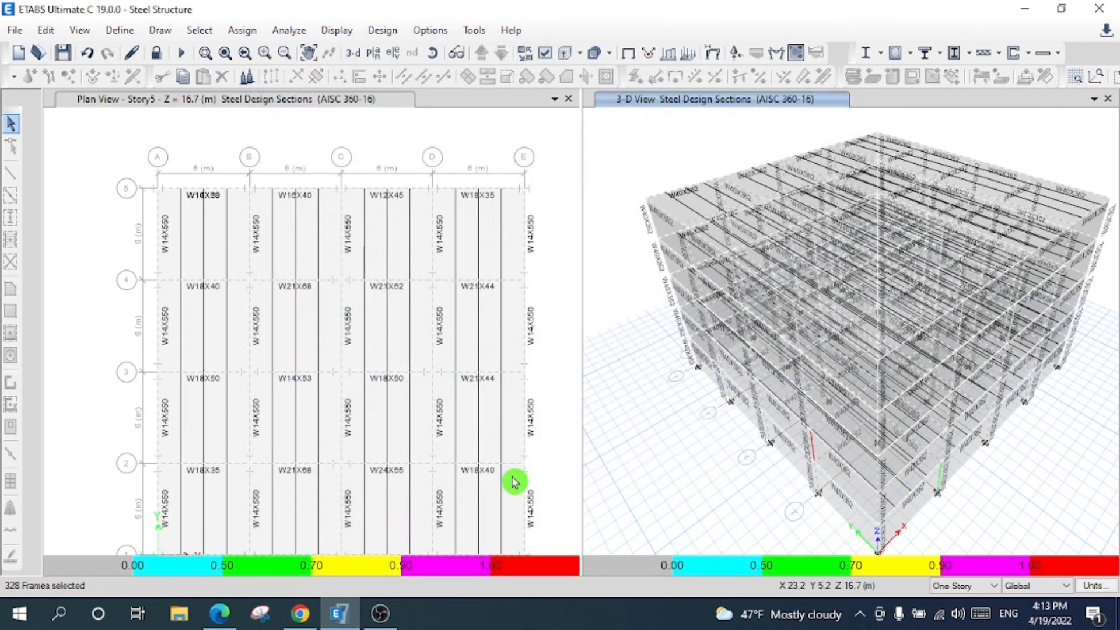
- Change column C14's design section overwrite to W40X331
right_click(815, 448)
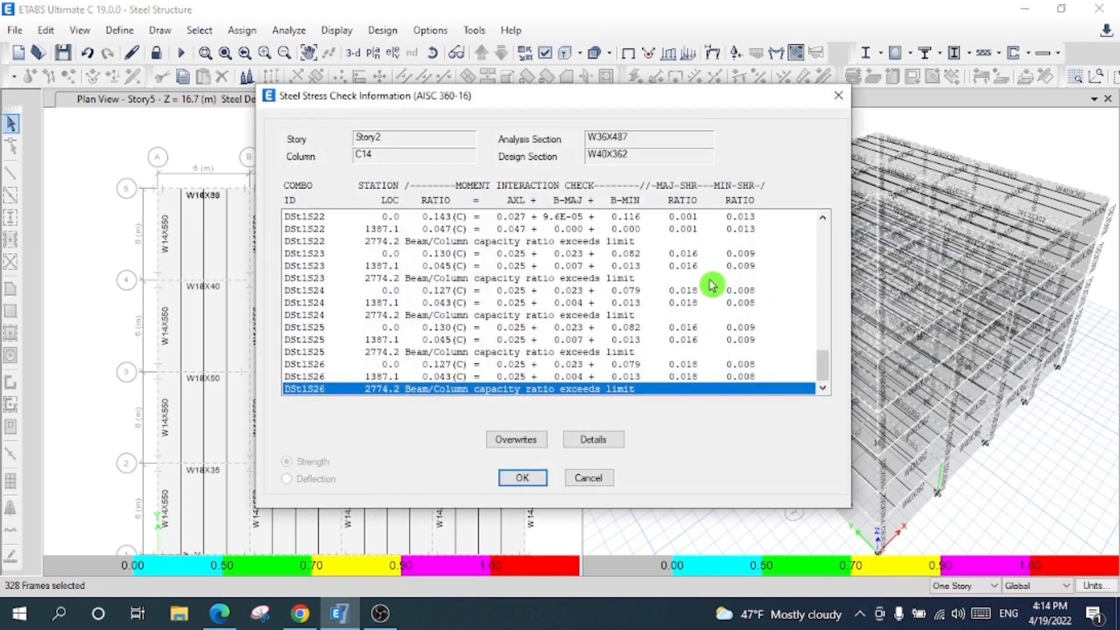
click(516, 439)
click(602, 121)
click(623, 122)
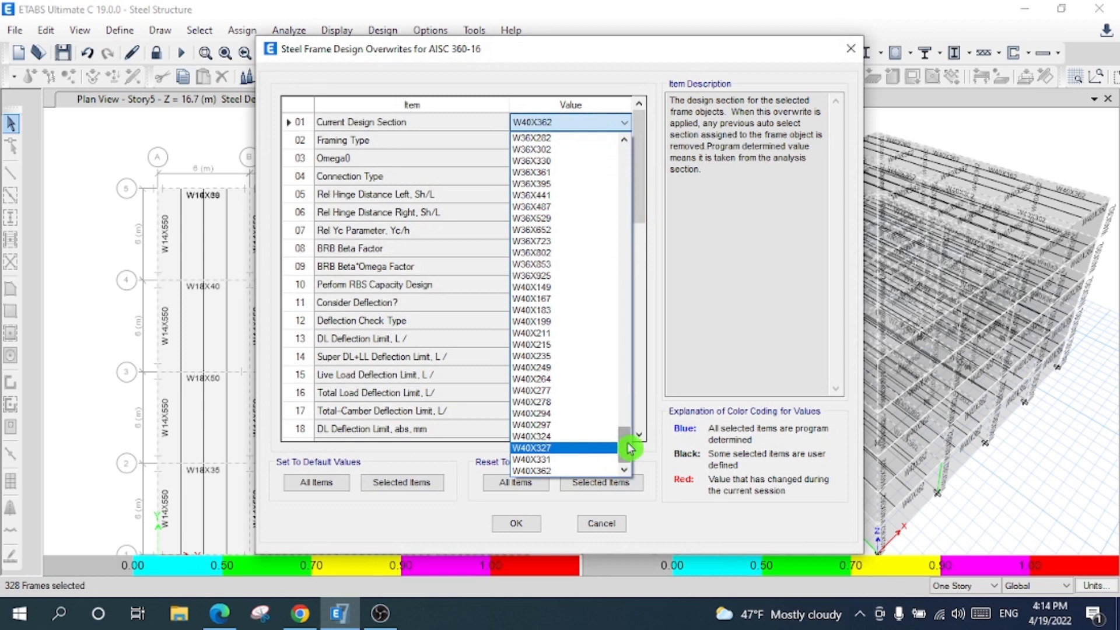
click(579, 459)
click(521, 518)
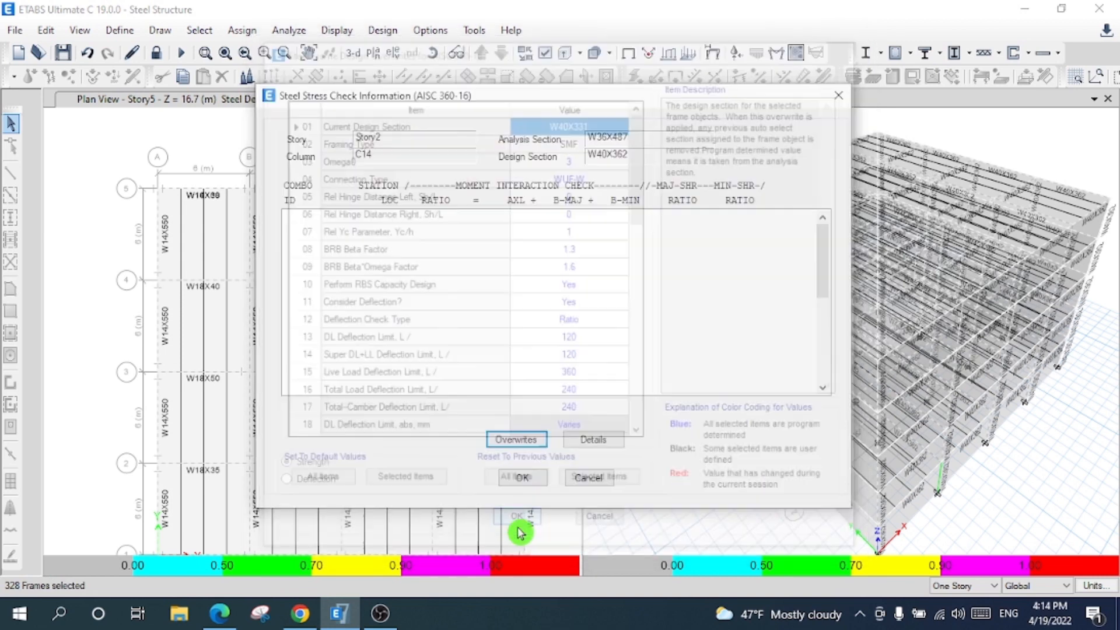
click(515, 475)
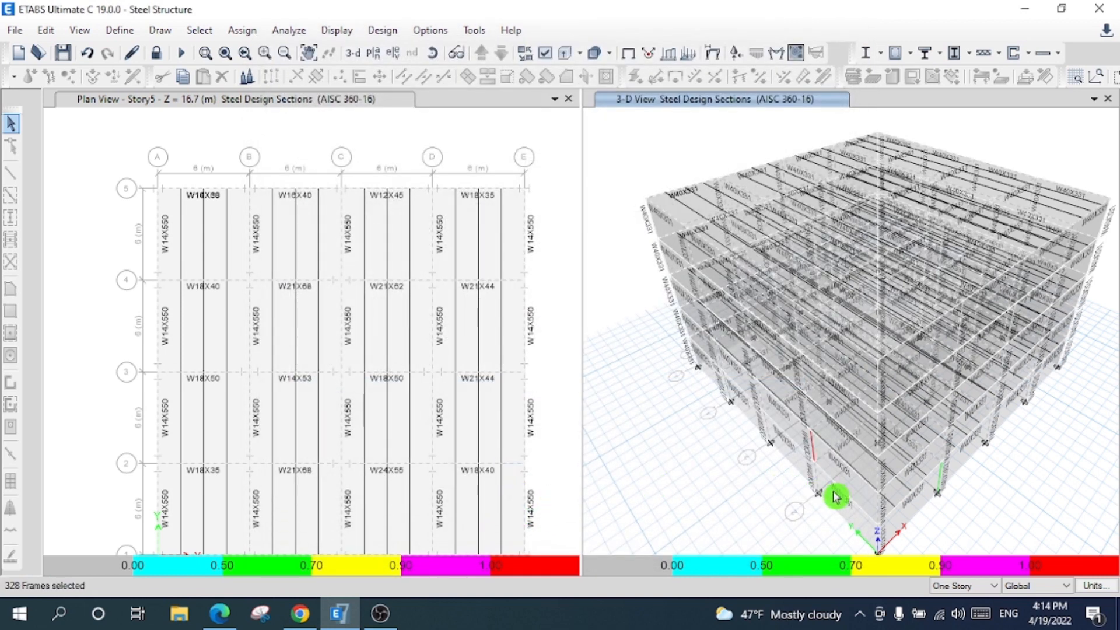
- Change column C14's framing type to OMF and bring up column C7's stress check
mouse_move(818, 452)
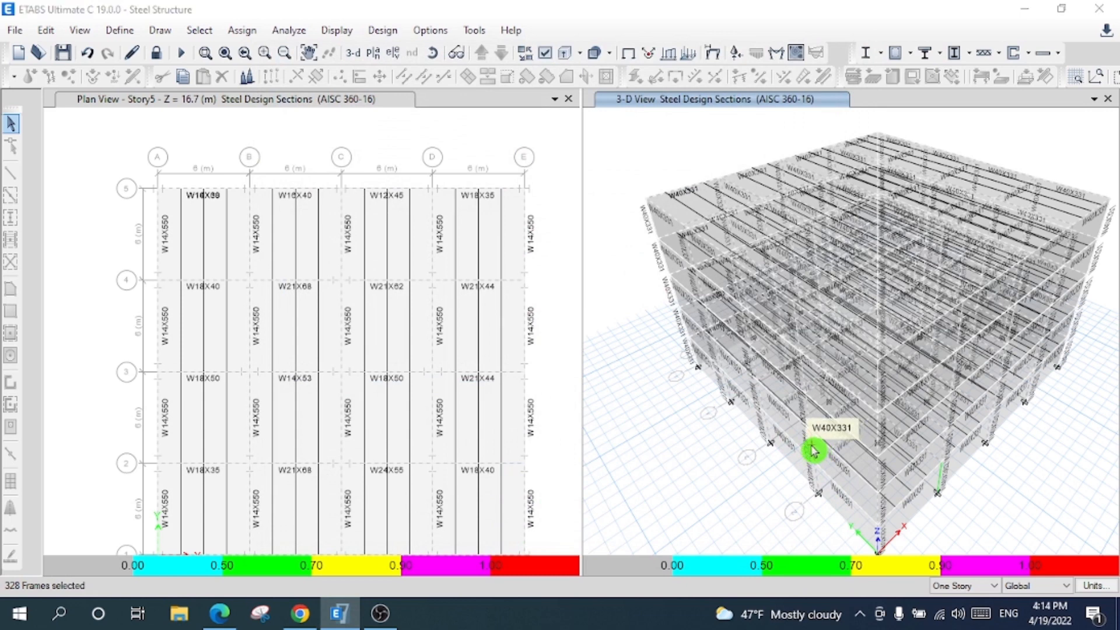
right_click(815, 450)
click(511, 441)
click(570, 124)
click(592, 139)
click(600, 143)
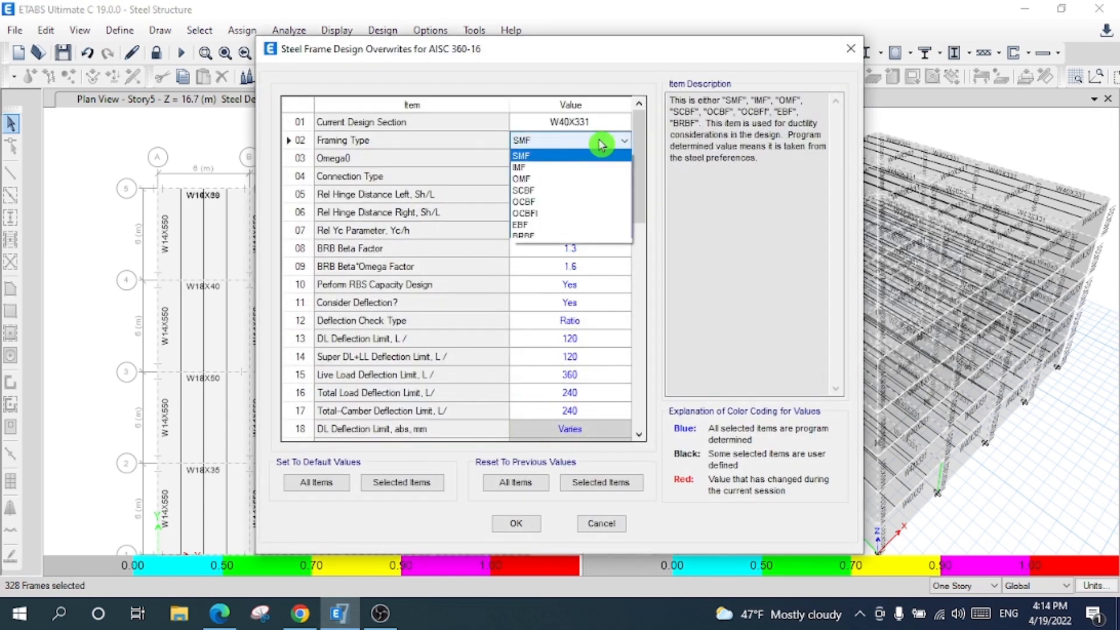
click(578, 178)
click(512, 525)
click(520, 476)
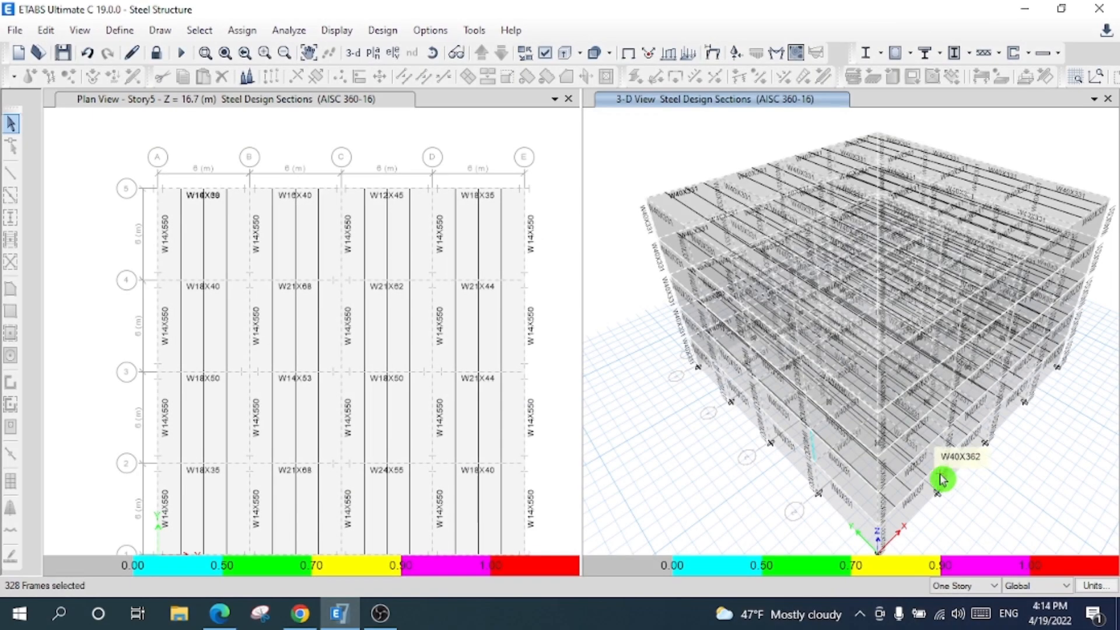
right_click(942, 460)
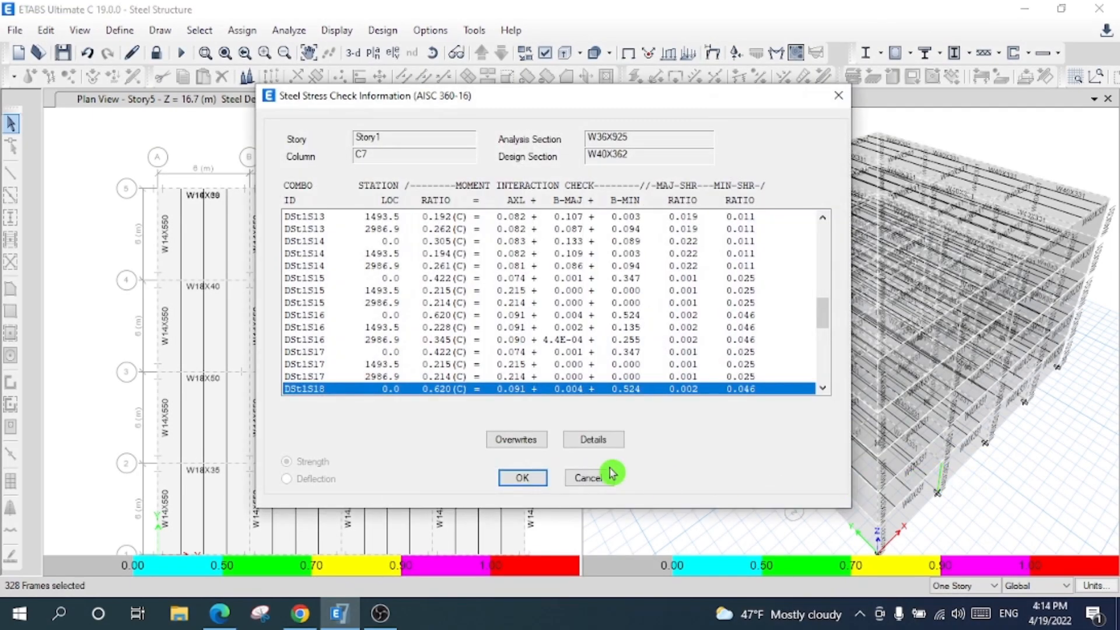
- Read column C7's Design Details report (D/C 0.62), cancel the Word export, and close it
click(593, 444)
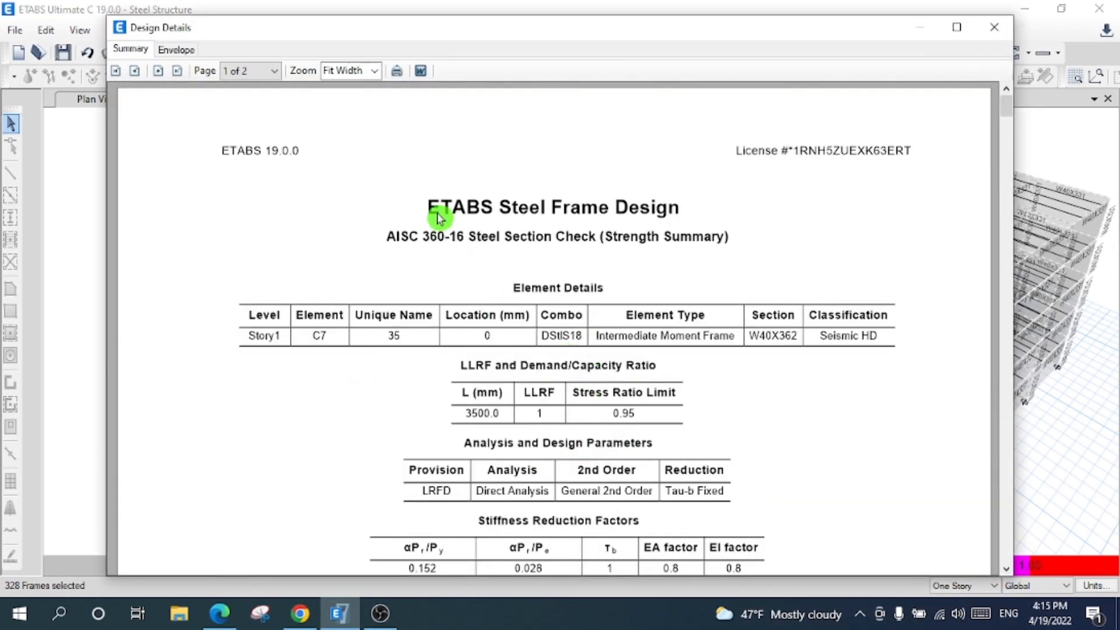
scroll(747, 426, down, 5)
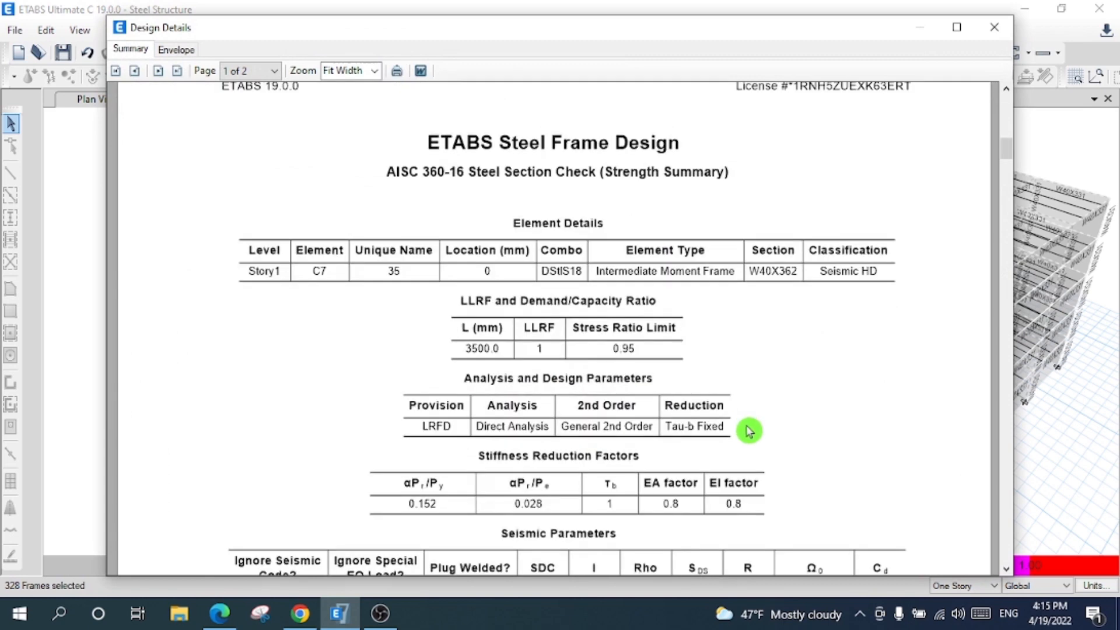
scroll(752, 431, down, 20)
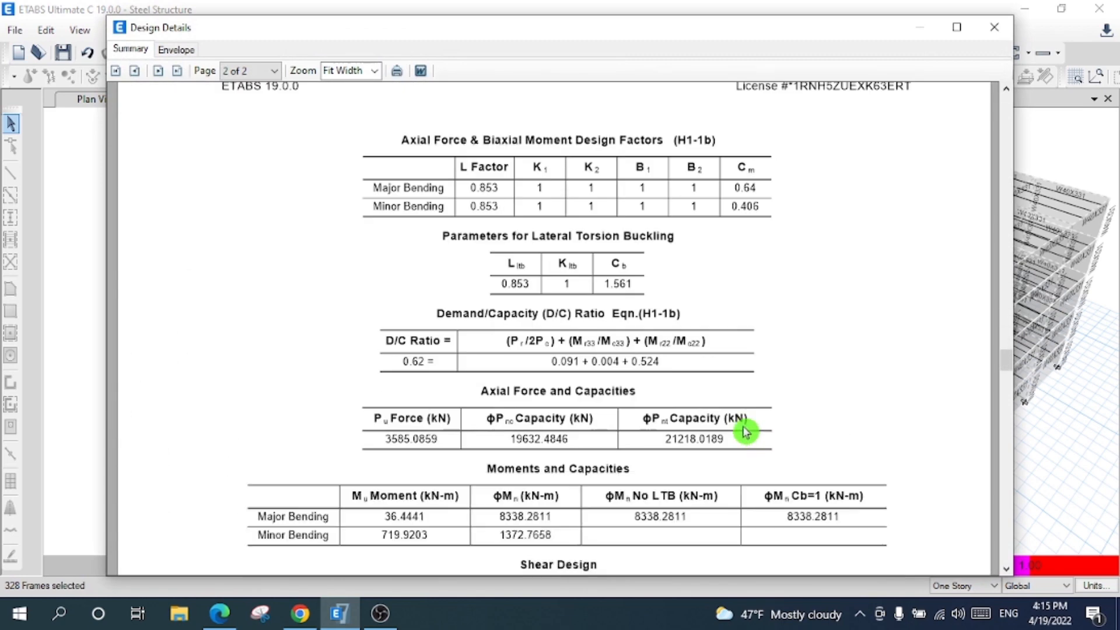
scroll(734, 436, down, 8)
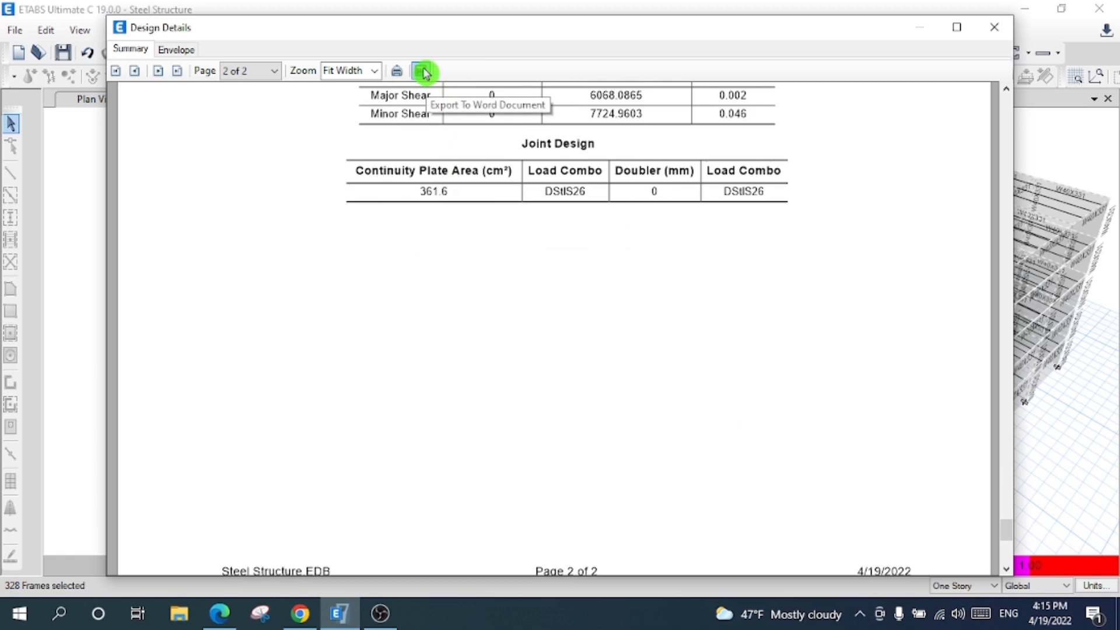
click(424, 72)
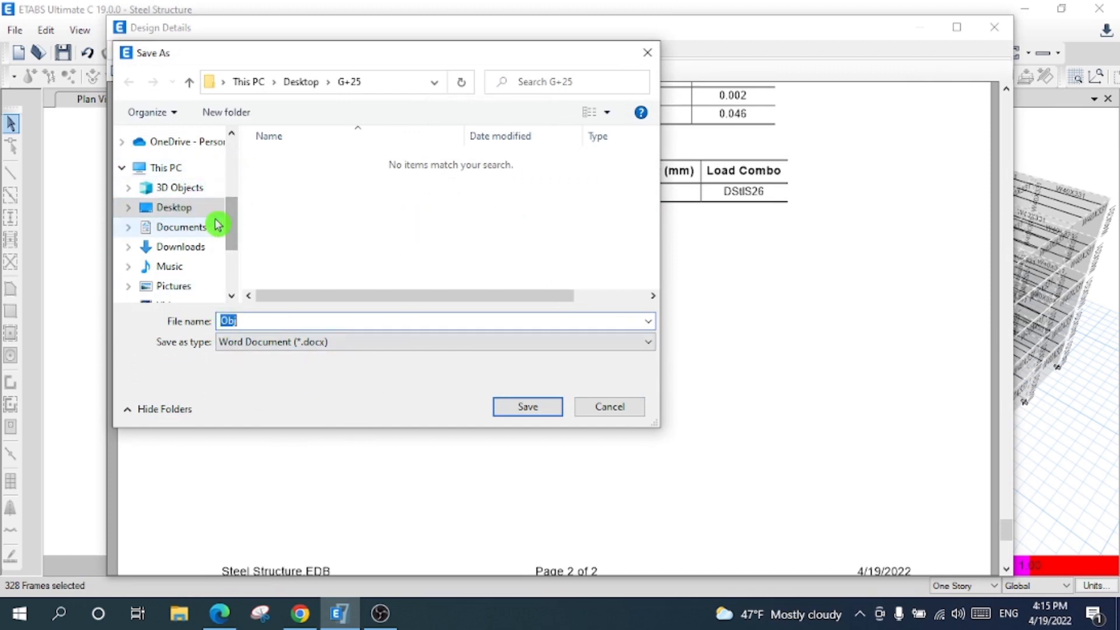
click(610, 406)
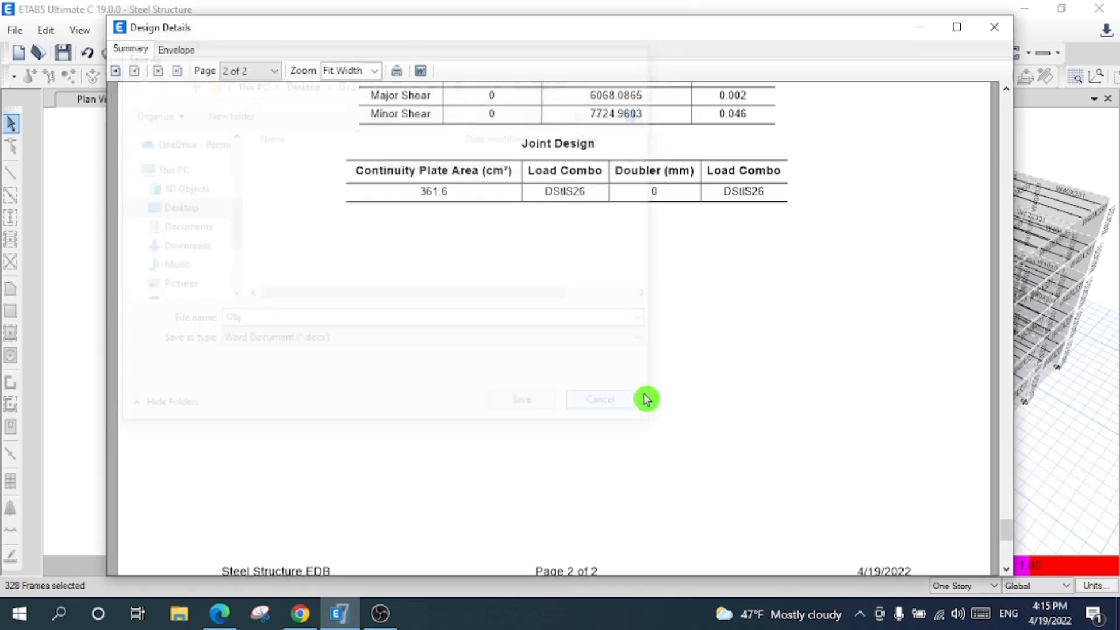
scroll(908, 285, up, 2)
scroll(908, 285, up, 4)
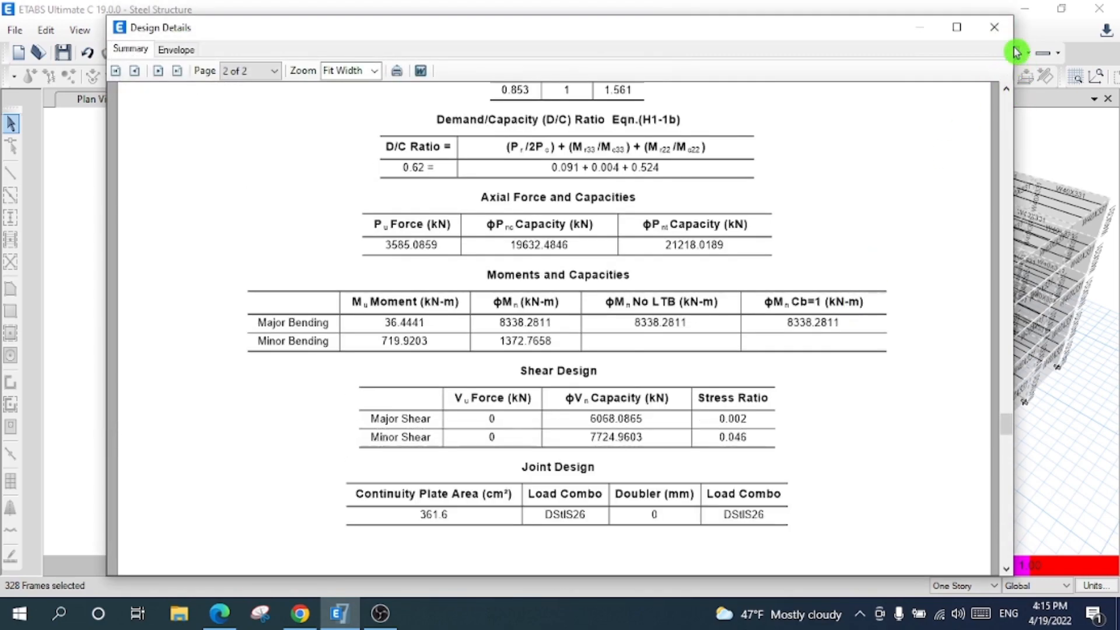
click(994, 27)
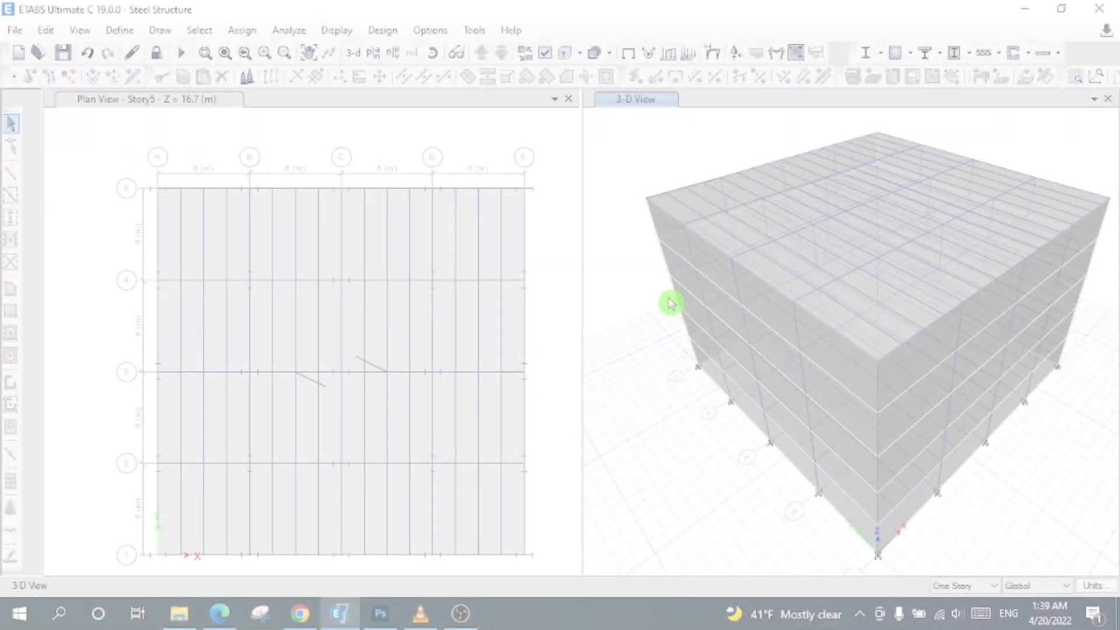